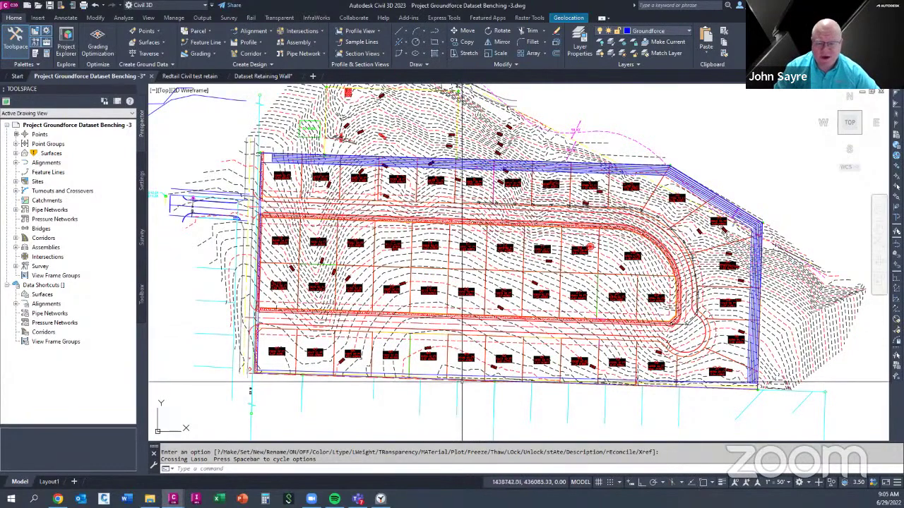
Check the custom slope constraints in the properties of the grading limit around the subdivision boundary
{"action": "left_click", "coordinate": [458, 380]}
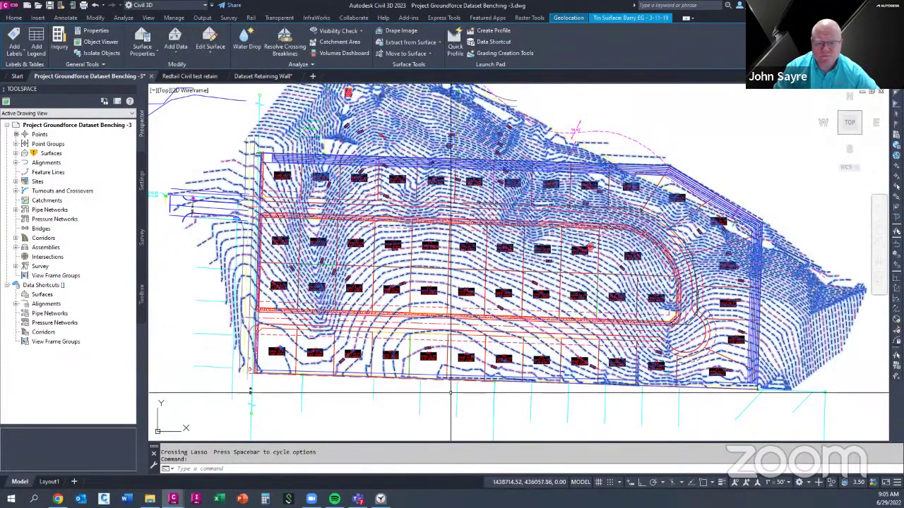
{"action": "scroll", "coordinate": [450, 383], "scroll_direction": "up", "scroll_amount": 5}
{"action": "key", "text": "Escape"}
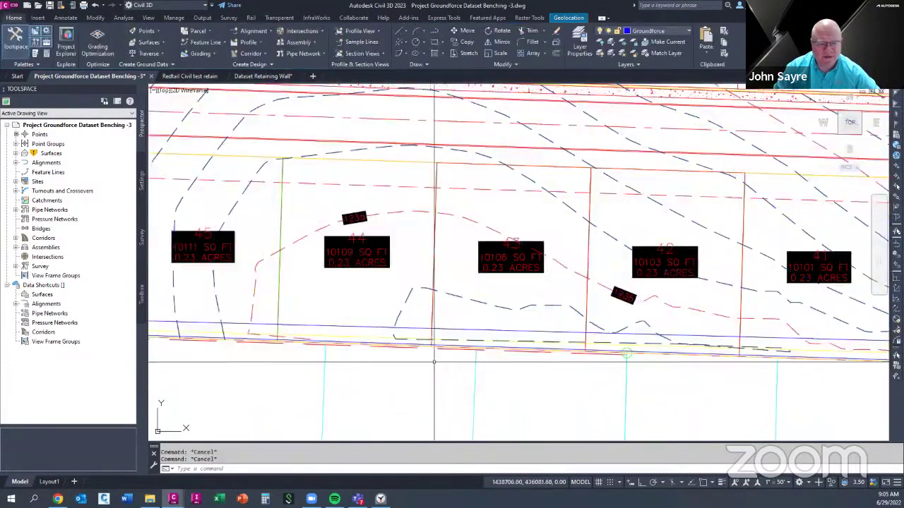
{"action": "left_click", "coordinate": [380, 358]}
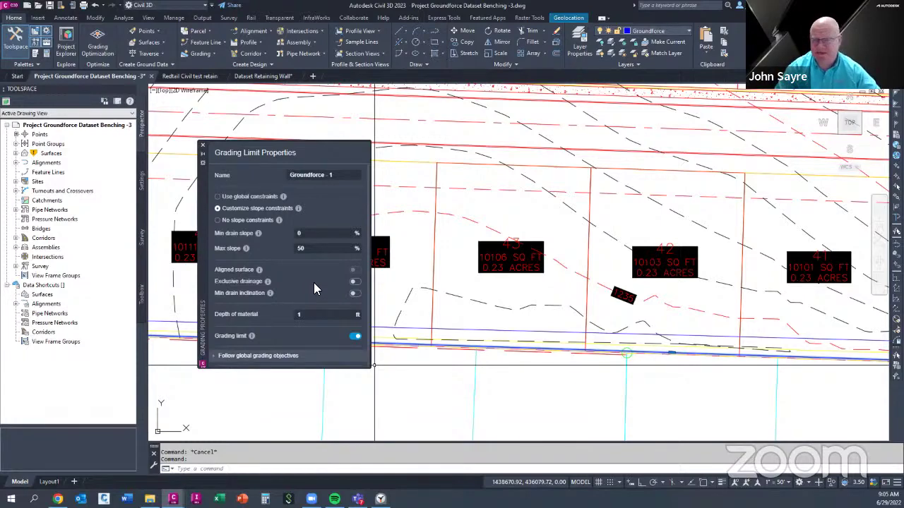
{"action": "left_click", "coordinate": [299, 248]}
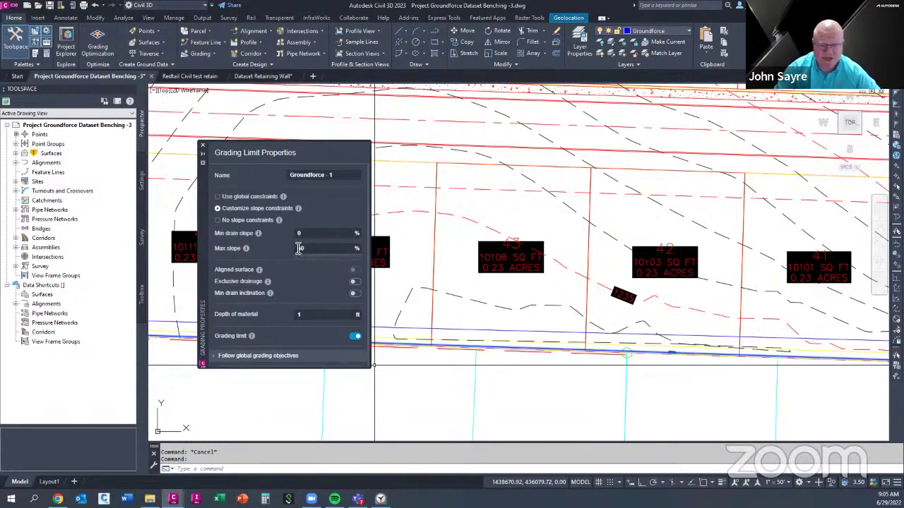
{"action": "left_click", "coordinate": [202, 149]}
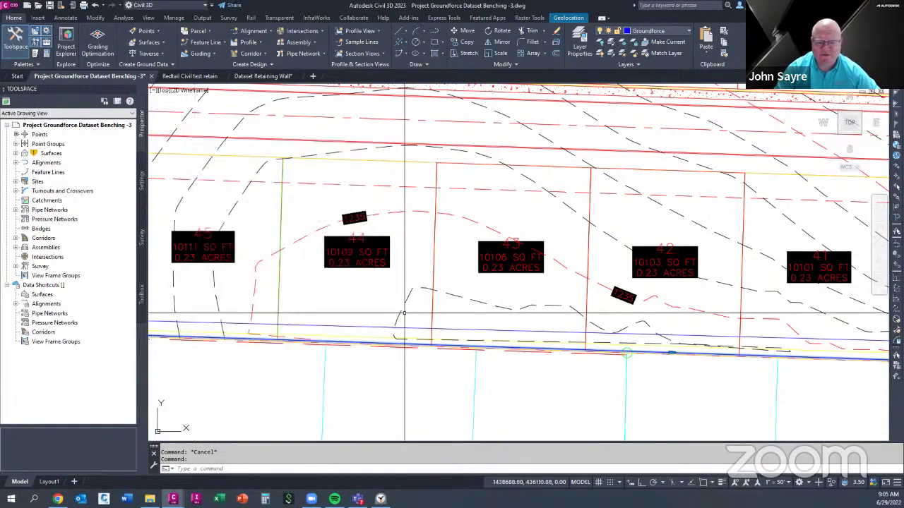
Examine the nested bench lines along the northern and angled northeastern edges of the site
{"action": "scroll", "coordinate": [404, 316], "scroll_direction": "down", "scroll_amount": 3}
{"action": "scroll", "coordinate": [404, 316], "scroll_direction": "down", "scroll_amount": 2}
{"action": "scroll", "coordinate": [433, 389], "scroll_direction": "up", "scroll_amount": 4}
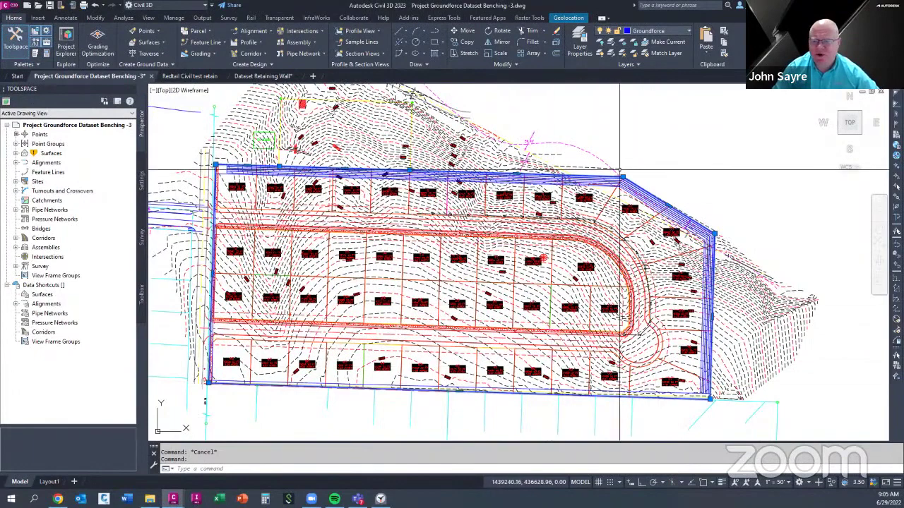
{"action": "scroll", "coordinate": [620, 172], "scroll_direction": "up", "scroll_amount": 4}
{"action": "scroll", "coordinate": [619, 191], "scroll_direction": "up", "scroll_amount": 4}
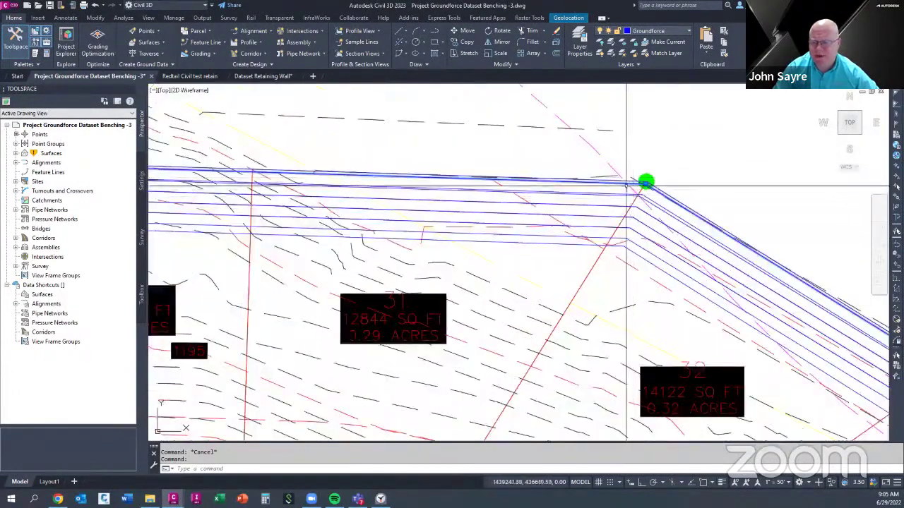
{"action": "key", "text": "Escape"}
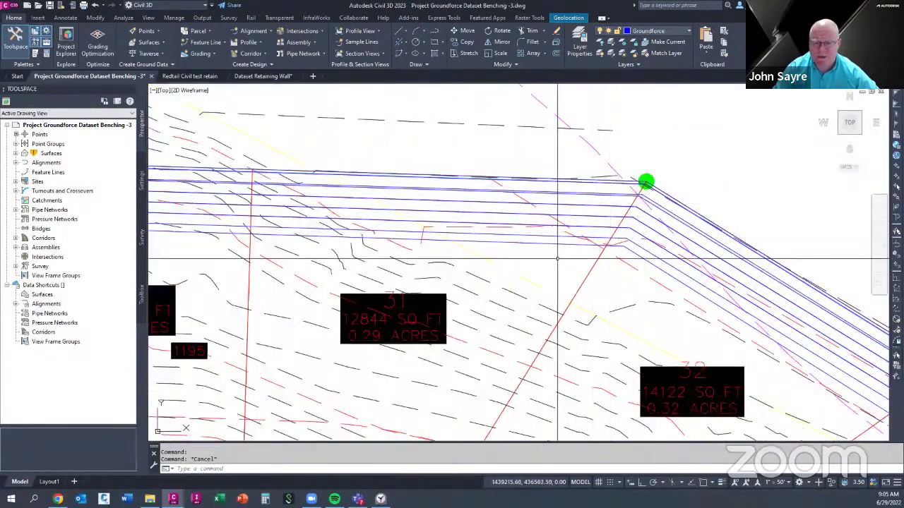
{"action": "scroll", "coordinate": [557, 259], "scroll_direction": "down", "scroll_amount": 2}
{"action": "mouse_move", "coordinate": [557, 259]}
{"action": "middle_mouse_down"}
{"action": "mouse_move", "coordinate": [599, 173]}
{"action": "mouse_move", "coordinate": [580, 190]}
{"action": "mouse_move", "coordinate": [569, 225]}
{"action": "mouse_move", "coordinate": [584, 248]}
{"action": "middle_mouse_up"}
{"action": "scroll", "coordinate": [568, 225], "scroll_direction": "down", "scroll_amount": 6}
{"action": "scroll", "coordinate": [585, 249], "scroll_direction": "up", "scroll_amount": 2}
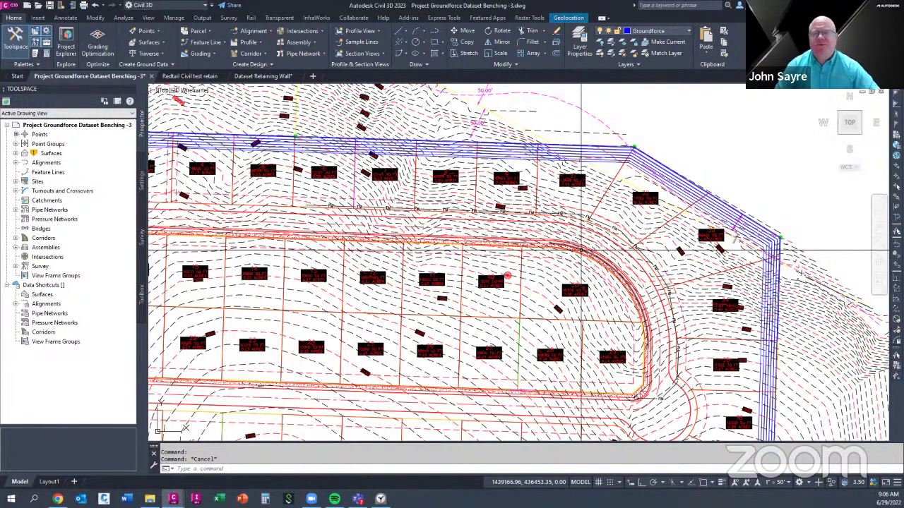
{"action": "scroll", "coordinate": [598, 159], "scroll_direction": "up", "scroll_amount": 2}
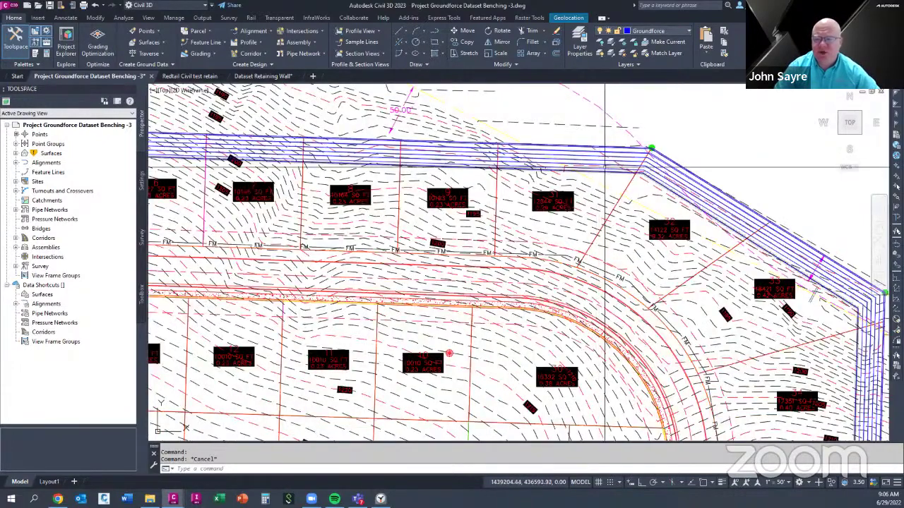
{"action": "scroll", "coordinate": [589, 159], "scroll_direction": "up", "scroll_amount": 2}
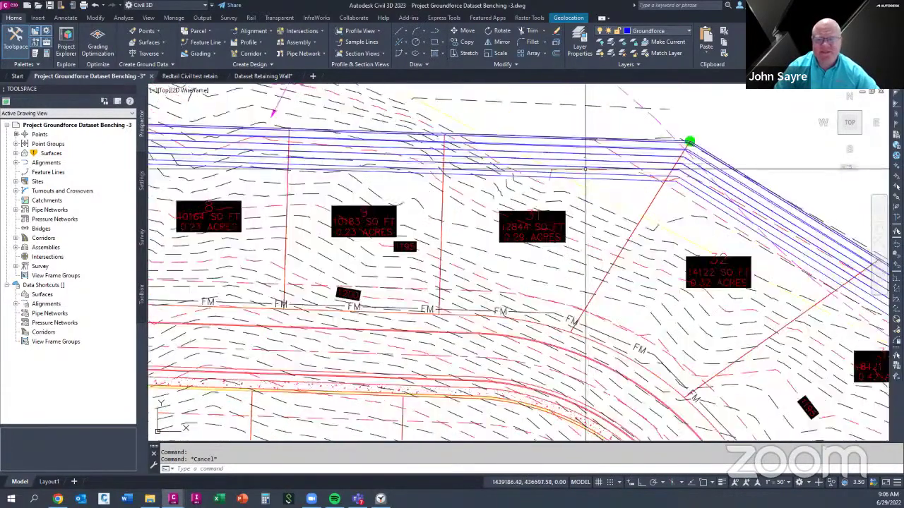
Review the slope constraints of the three innermost bench zones beside lot 31, setting Groundforce - 3 to a max slope of 2%
{"action": "left_click", "coordinate": [535, 171]}
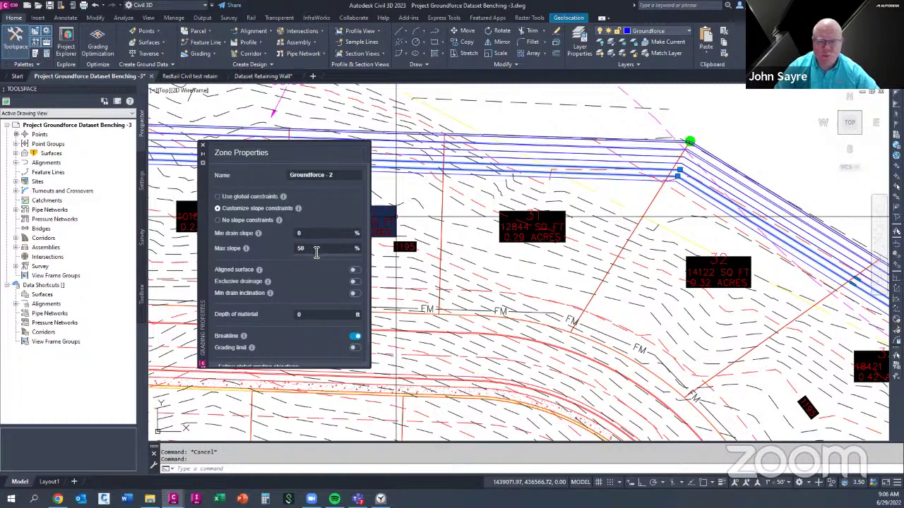
{"action": "key", "text": "Escape"}
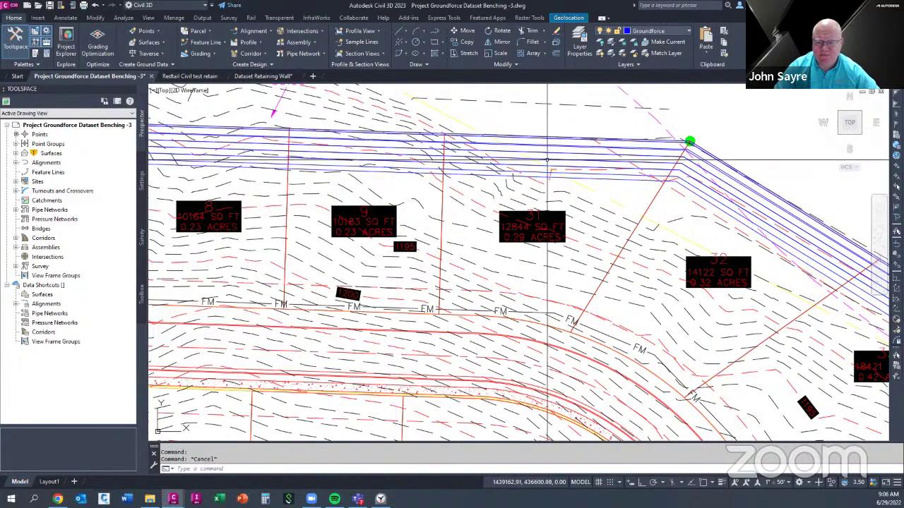
{"action": "left_click", "coordinate": [547, 162]}
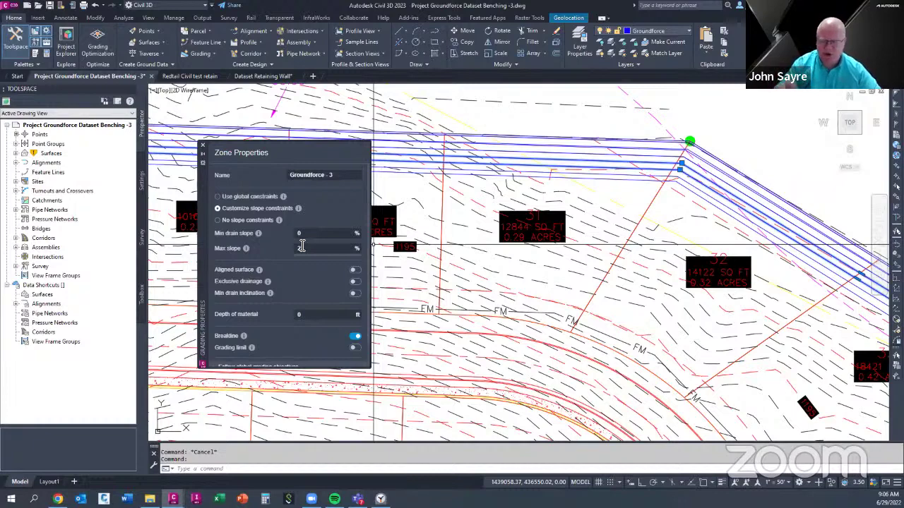
{"action": "type", "text": "2"}
{"action": "key", "text": "Return"}
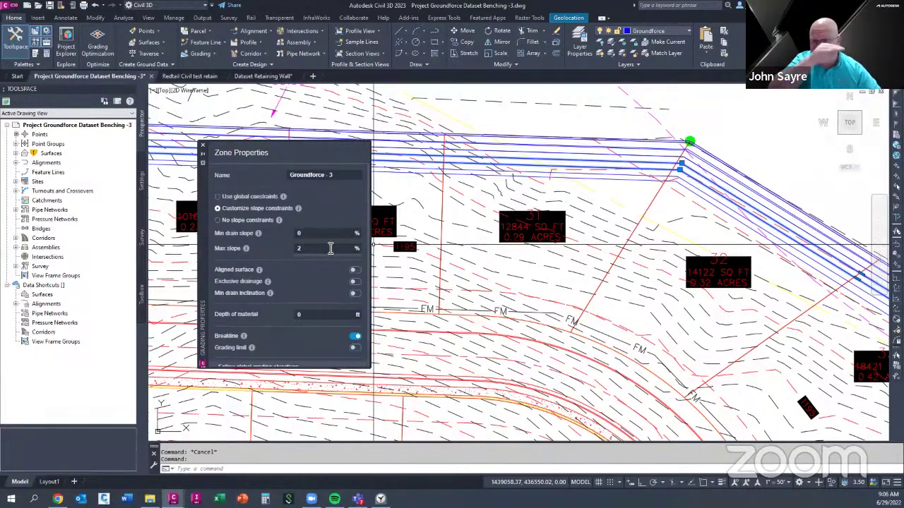
{"action": "key", "text": "Escape"}
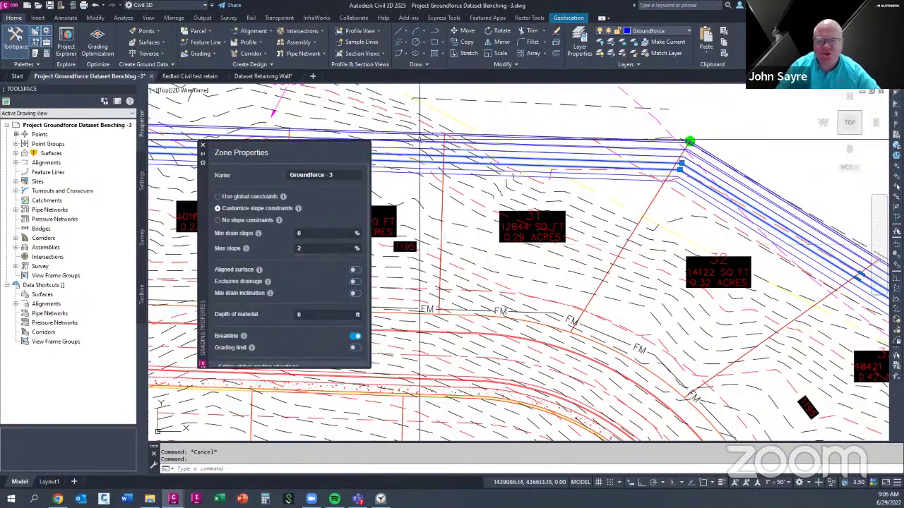
{"action": "left_click", "coordinate": [473, 141]}
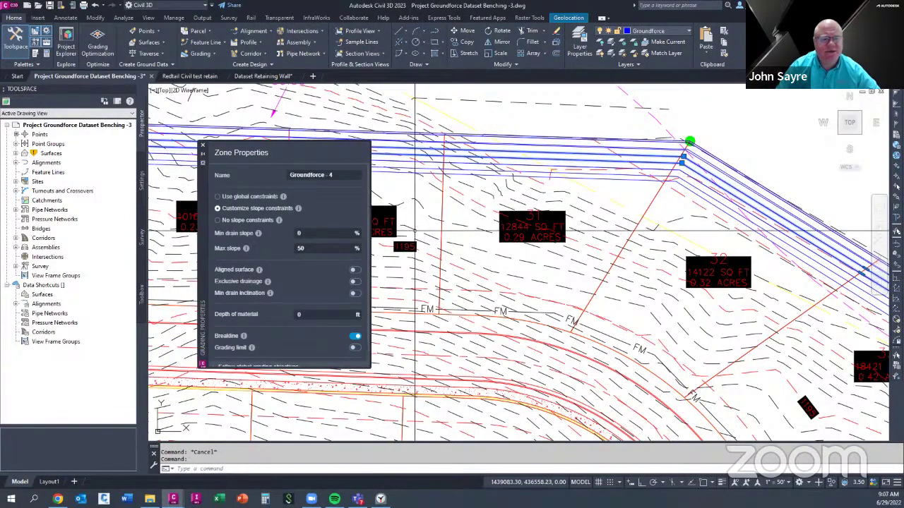
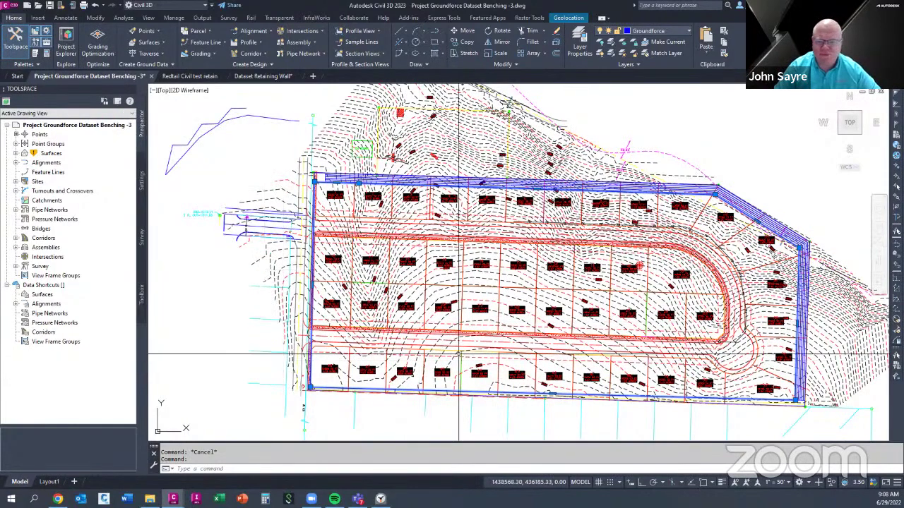
Deselect everything and launch Grading Optimization on the existing ground surface
{"action": "middle_click_drag", "start_coordinate": [489, 378], "coordinate": [452, 378]}
{"action": "key", "text": "Escape"}
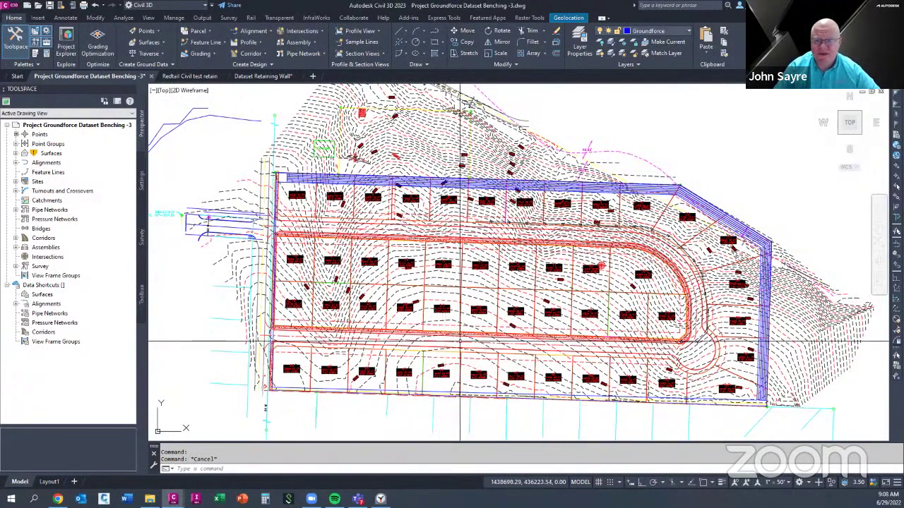
{"action": "left_click", "coordinate": [123, 17]}
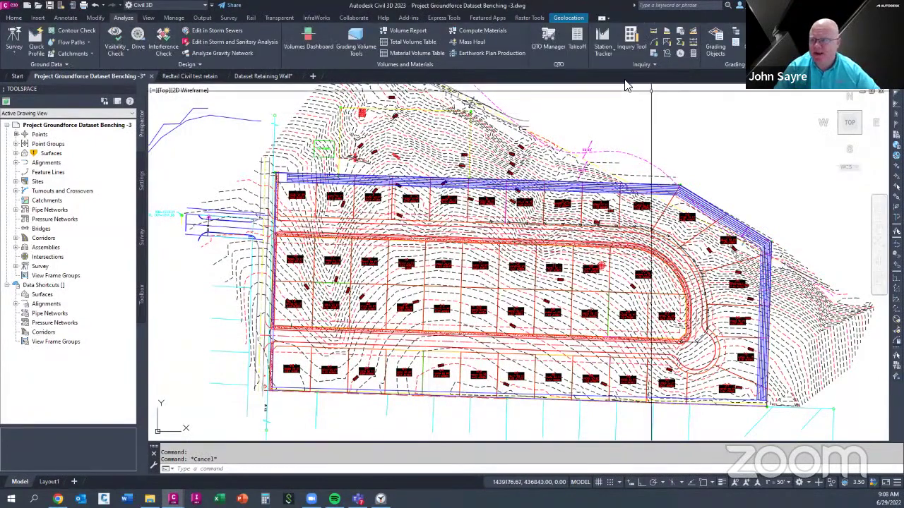
{"action": "left_click", "coordinate": [754, 42]}
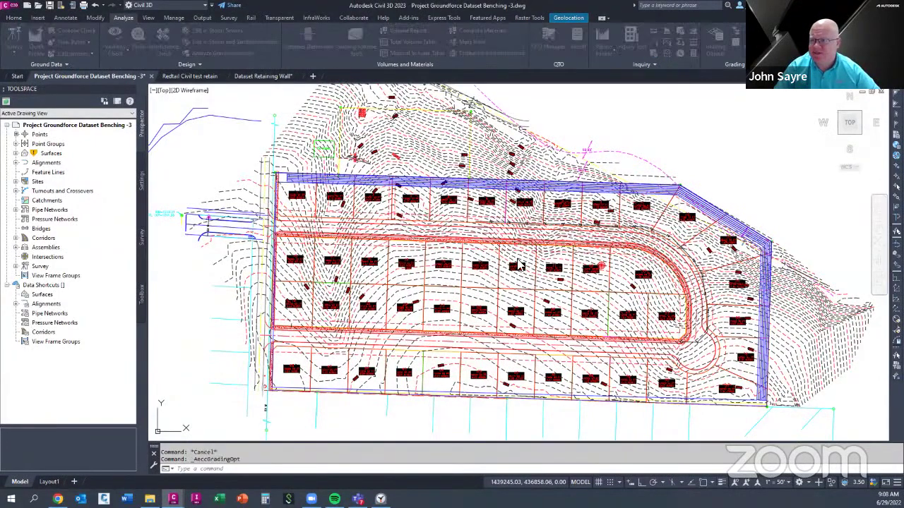
{"action": "left_click", "coordinate": [448, 276]}
{"action": "left_click", "coordinate": [450, 275]}
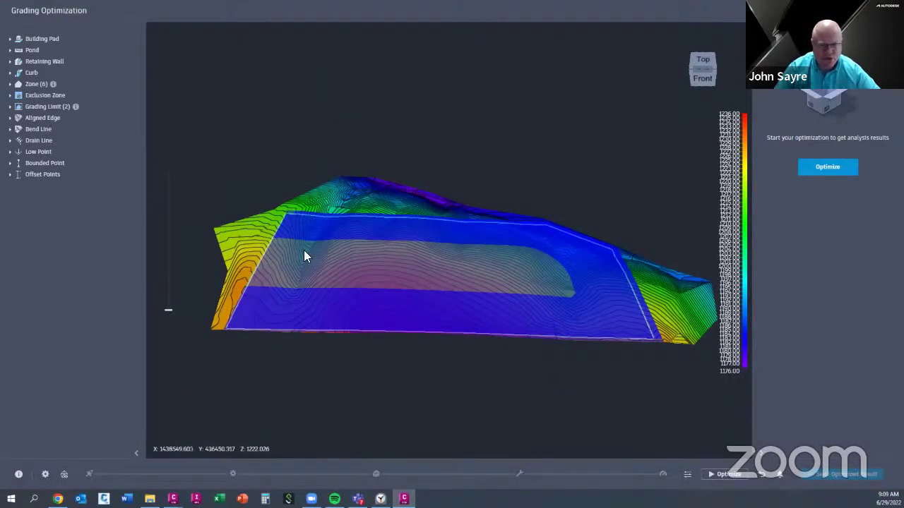
List the zones and review the slope constraints of the large interior zone and the Groundforce - 3 bench zone
{"action": "left_click", "coordinate": [10, 84]}
{"action": "left_click", "coordinate": [383, 267]}
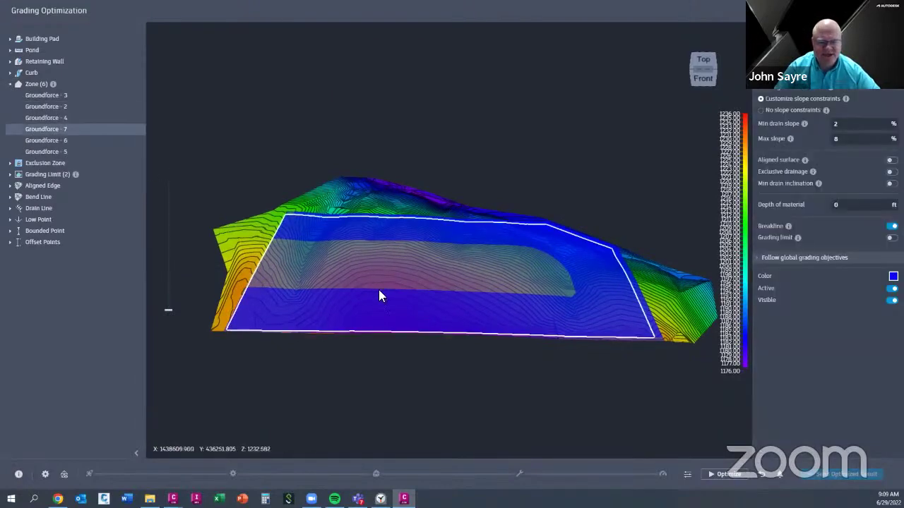
{"action": "left_click", "coordinate": [52, 108]}
{"action": "left_click", "coordinate": [56, 98]}
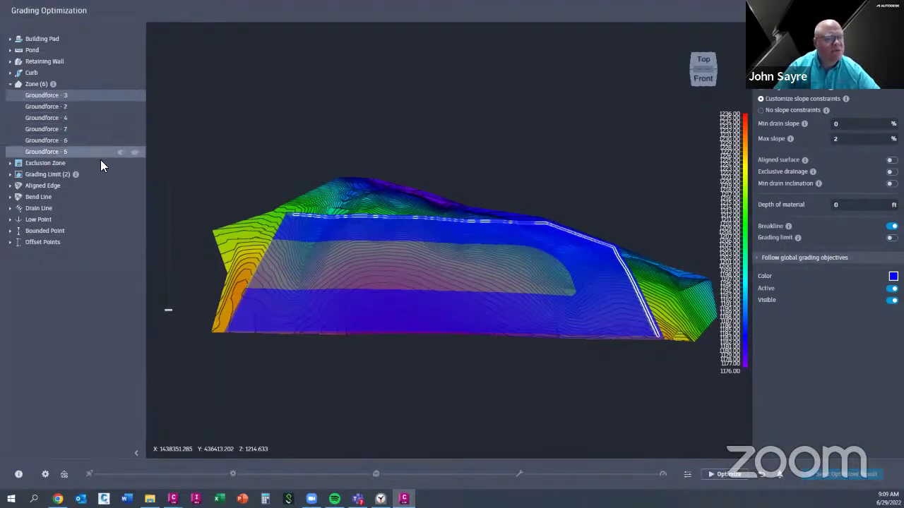
Hide the Preliminary Boundary-1 grading limit and review the settings of the Groundforce - 1 grading limit
{"action": "left_click", "coordinate": [11, 175]}
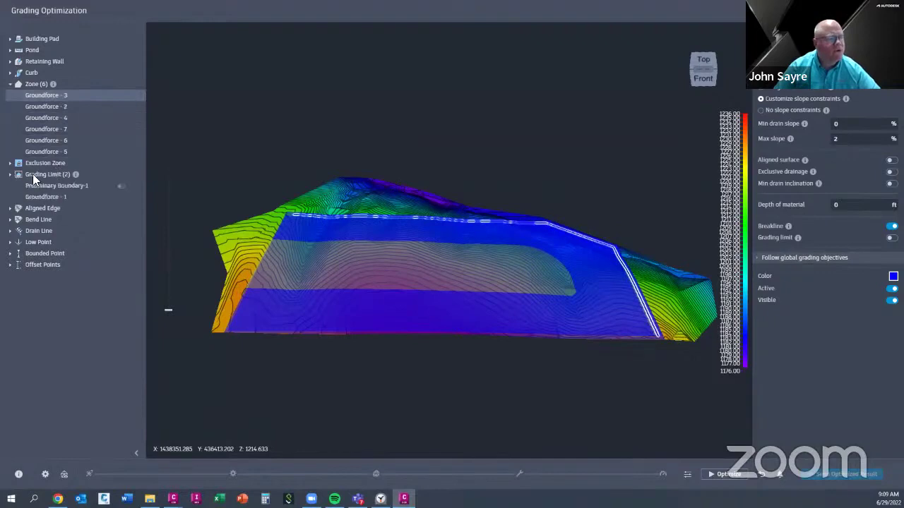
{"action": "left_click", "coordinate": [52, 186]}
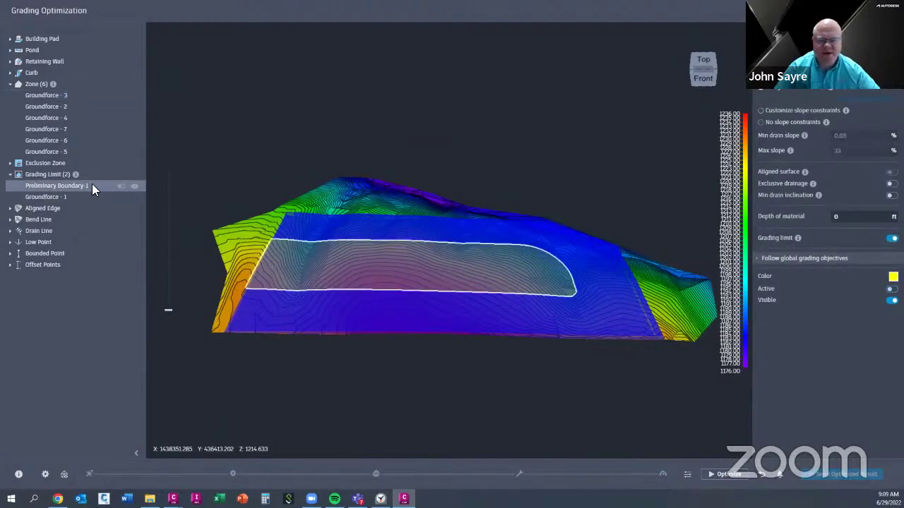
{"action": "left_click", "coordinate": [135, 186]}
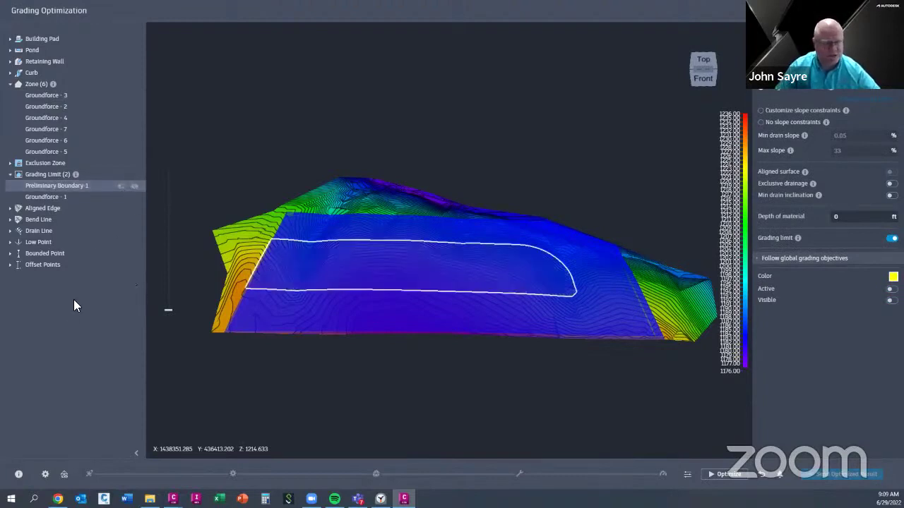
{"action": "left_click", "coordinate": [48, 196]}
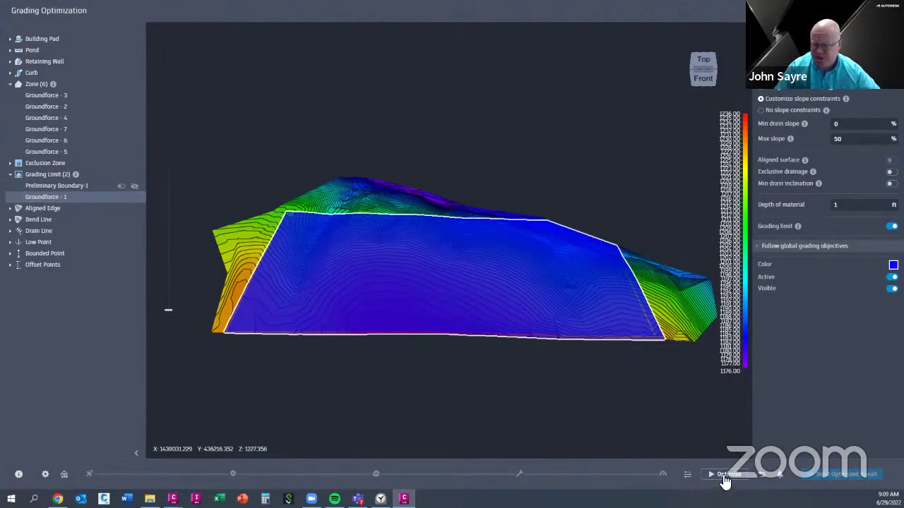
Check the global constraints and objective weights in the optimization options, and run the optimization
{"action": "left_click", "coordinate": [687, 475]}
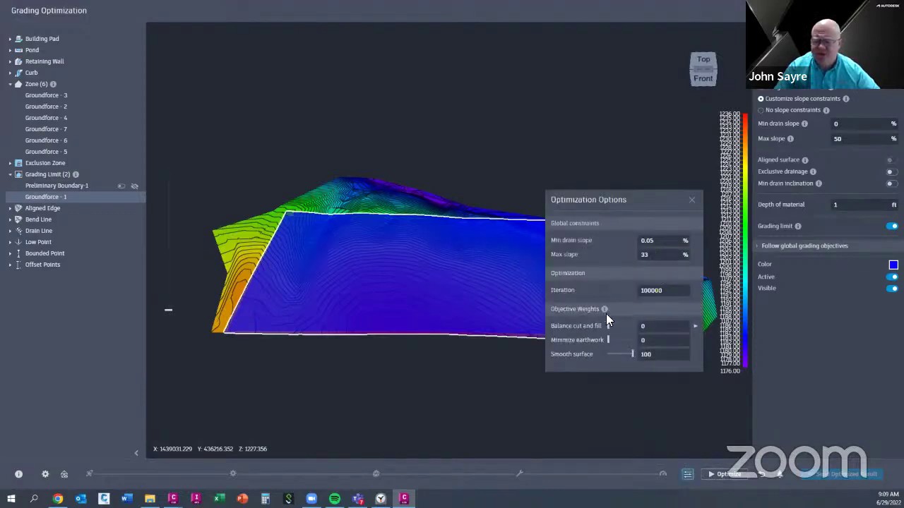
{"action": "left_click", "coordinate": [692, 201]}
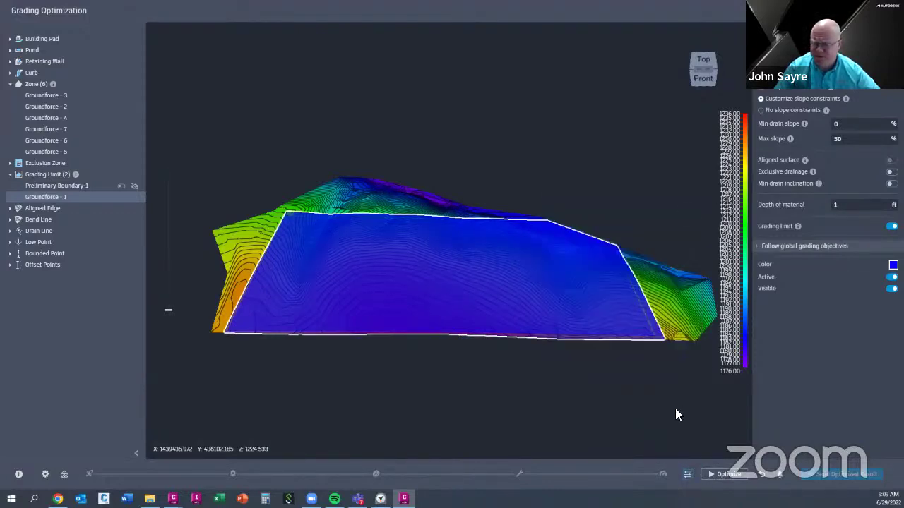
{"action": "left_click", "coordinate": [723, 474]}
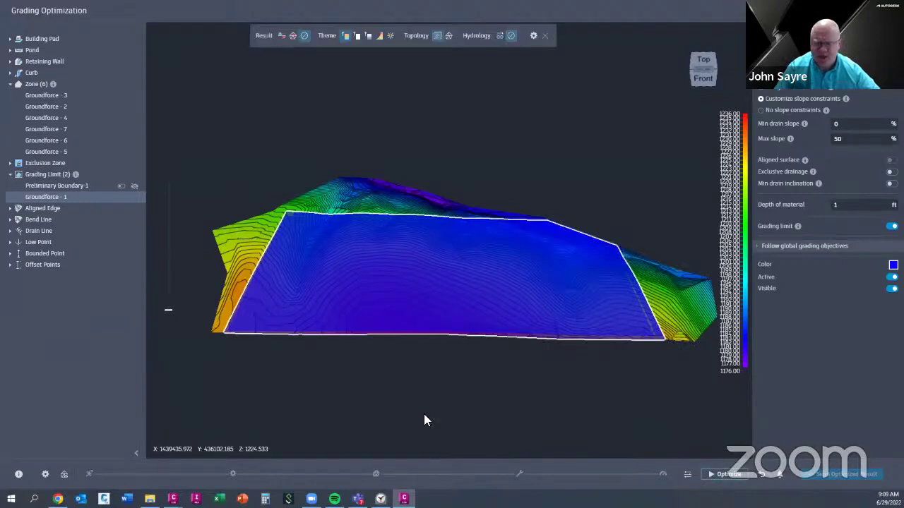
Inspect the slope violations along the benches during optimization and open the enlarged convergence plots
{"action": "middle_click_drag", "start_coordinate": [425, 416], "coordinate": [471, 316]}
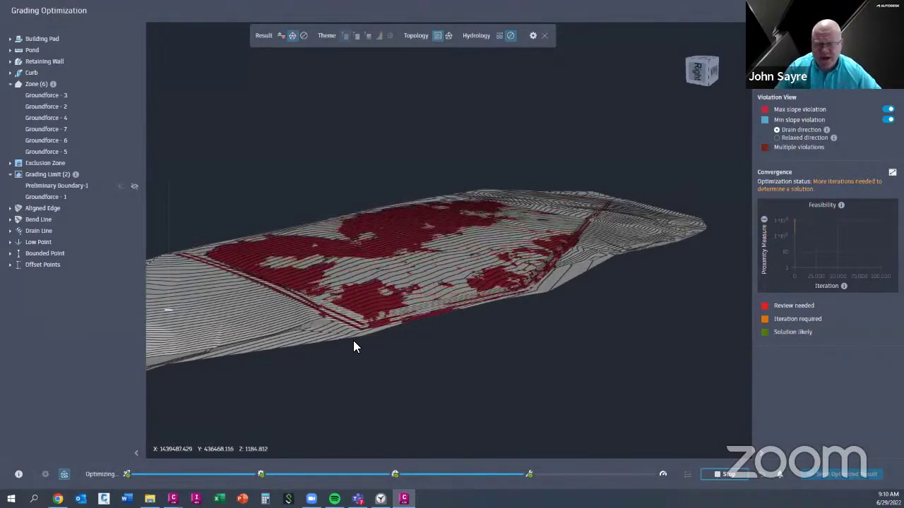
{"action": "scroll", "coordinate": [371, 362], "scroll_direction": "up", "scroll_amount": 2}
{"action": "scroll", "coordinate": [371, 361], "scroll_direction": "down", "scroll_amount": 2}
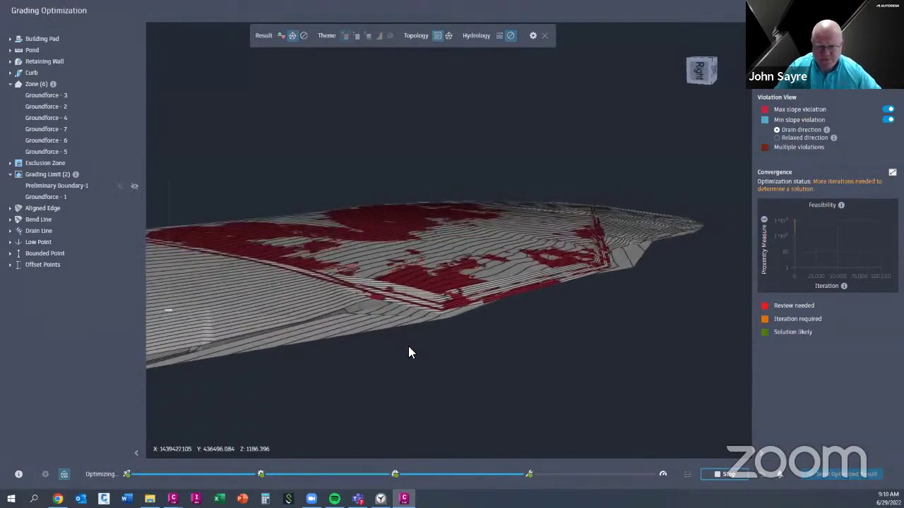
{"action": "scroll", "coordinate": [441, 348], "scroll_direction": "up", "scroll_amount": 2}
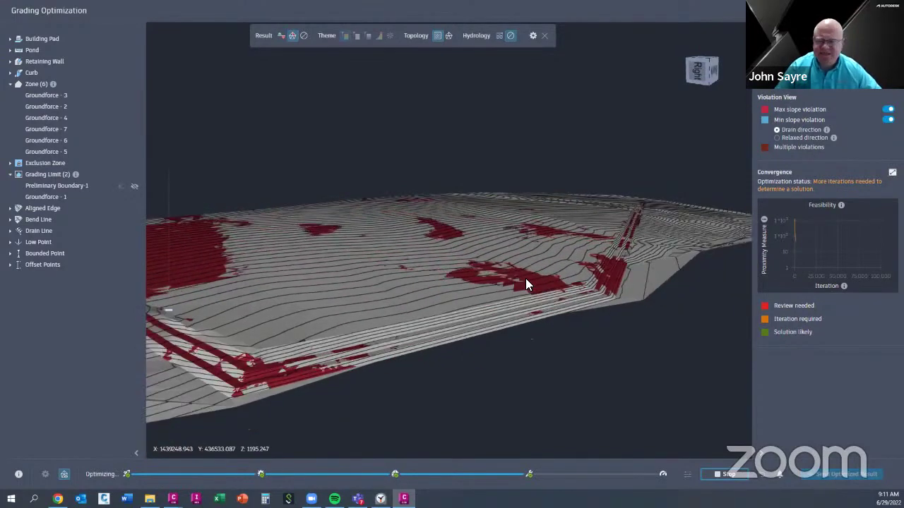
{"action": "left_click", "coordinate": [893, 172]}
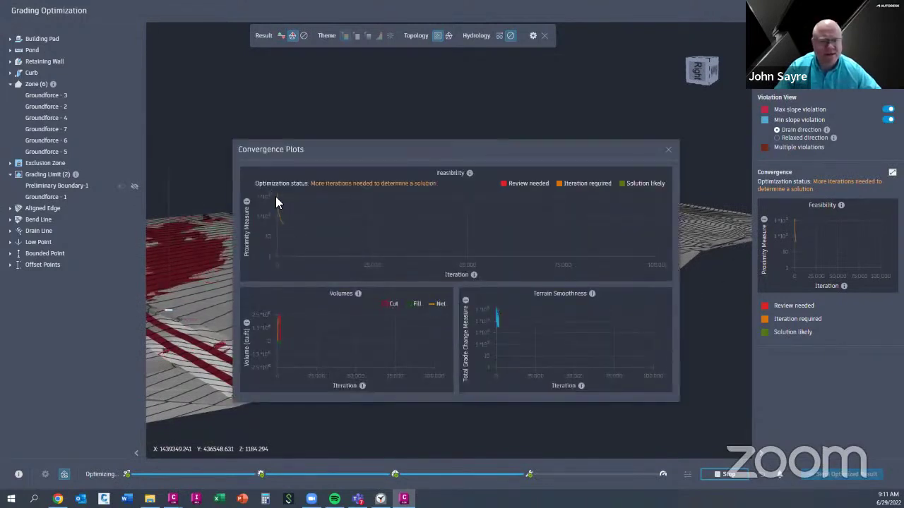
Close the enlarged convergence plots, check the violations along the benches, and stop the optimization
{"action": "mouse_move", "coordinate": [284, 223]}
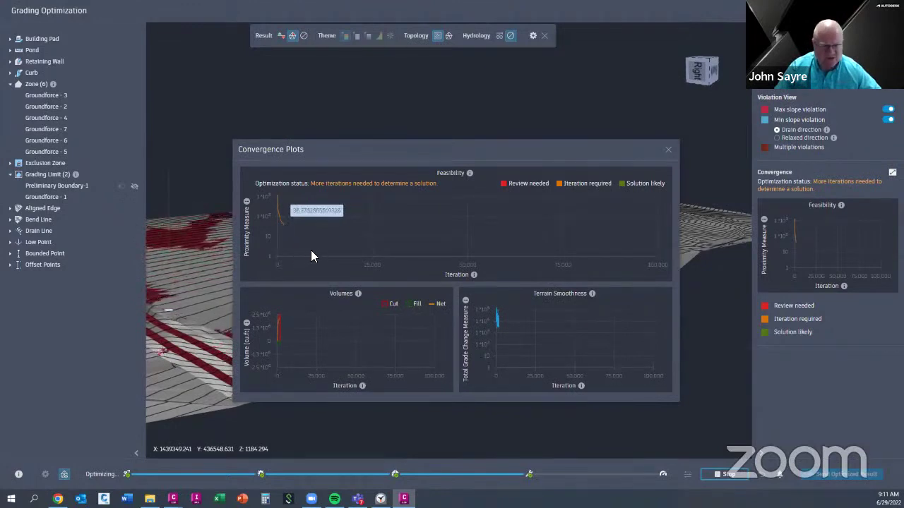
{"action": "left_click", "coordinate": [668, 149]}
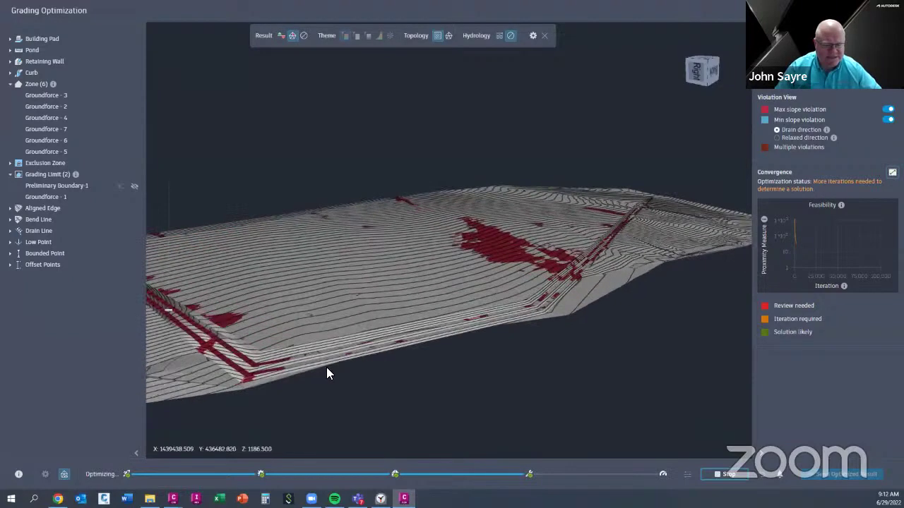
{"action": "scroll", "coordinate": [428, 339], "scroll_direction": "up", "scroll_amount": 5}
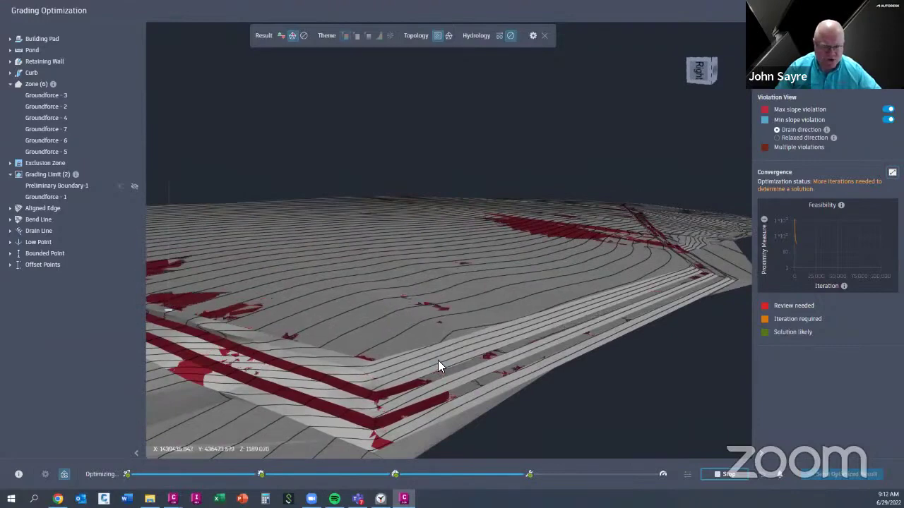
{"action": "scroll", "coordinate": [436, 362], "scroll_direction": "down", "scroll_amount": 3}
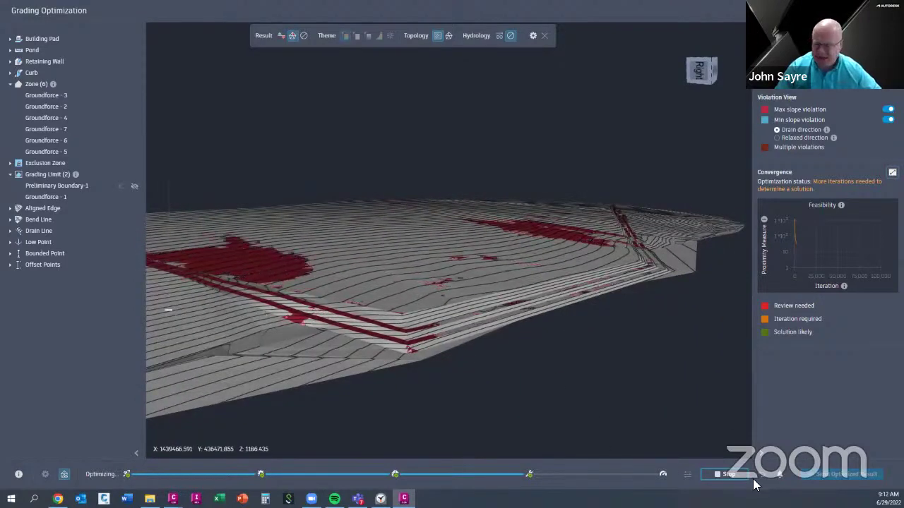
{"action": "left_click", "coordinate": [727, 477]}
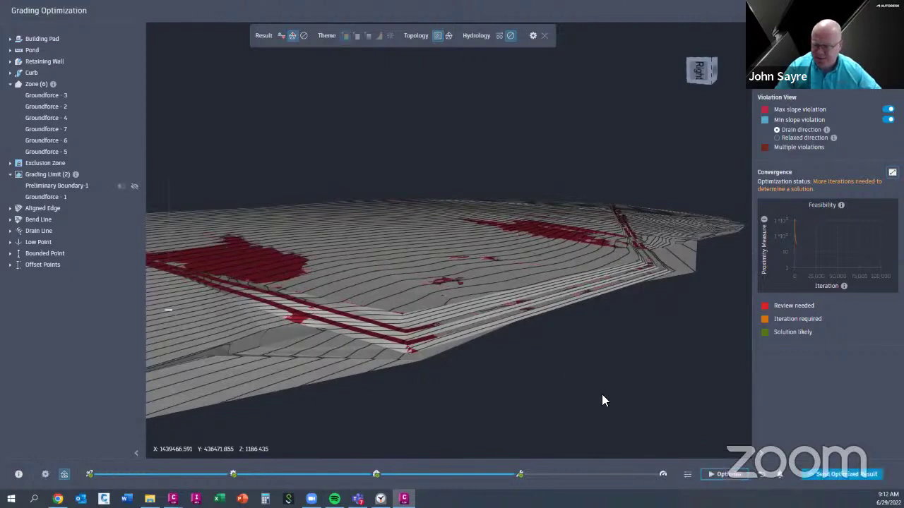
Set the max slope of the Groundforce - 2 bench zone to 33%
{"action": "left_click", "coordinate": [62, 108]}
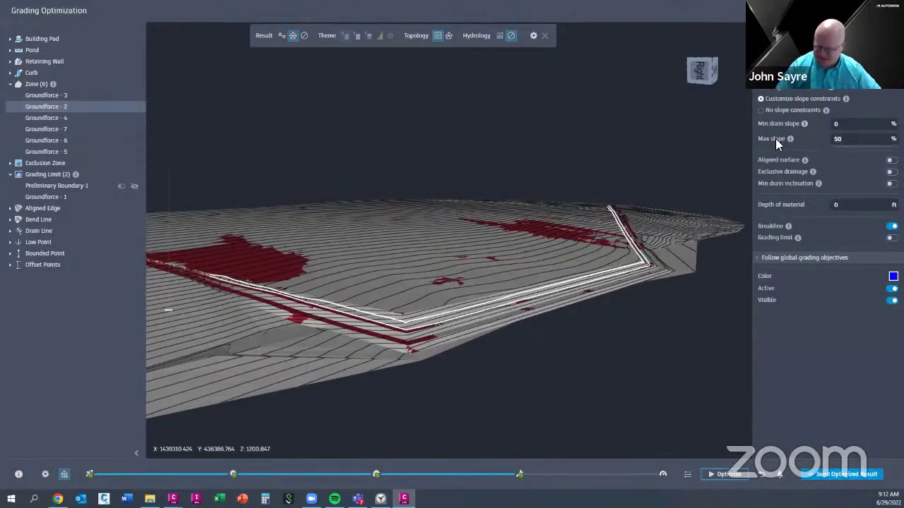
{"action": "type", "text": "33"}
{"action": "key", "text": "Return"}
Check the constraints of Groundforce - 7 and Groundforce - 4, set Groundforce - 6 max slope to 33%, and rerun the optimization
{"action": "left_click", "coordinate": [69, 126]}
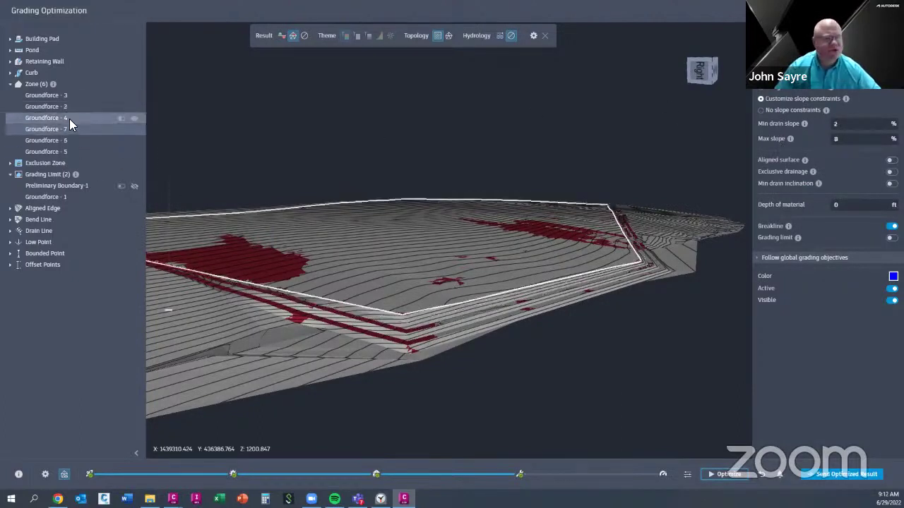
{"action": "left_click", "coordinate": [69, 118]}
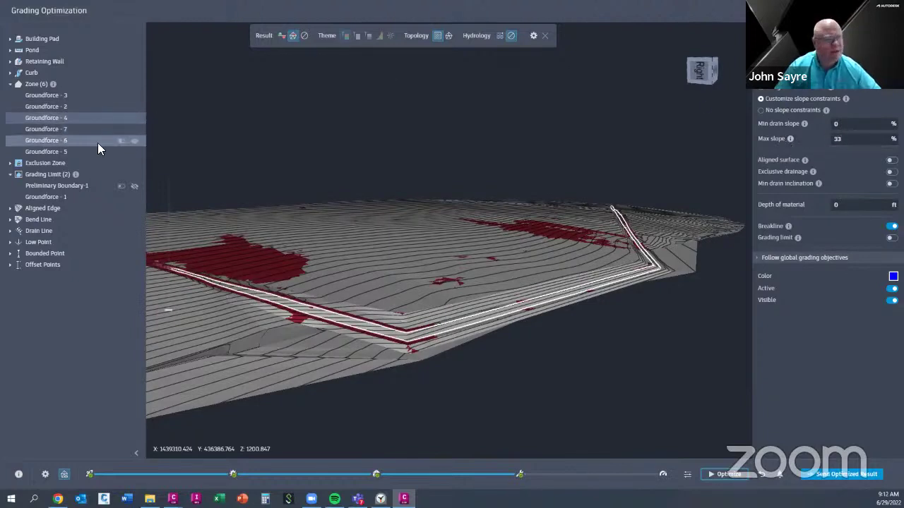
{"action": "left_click", "coordinate": [66, 140]}
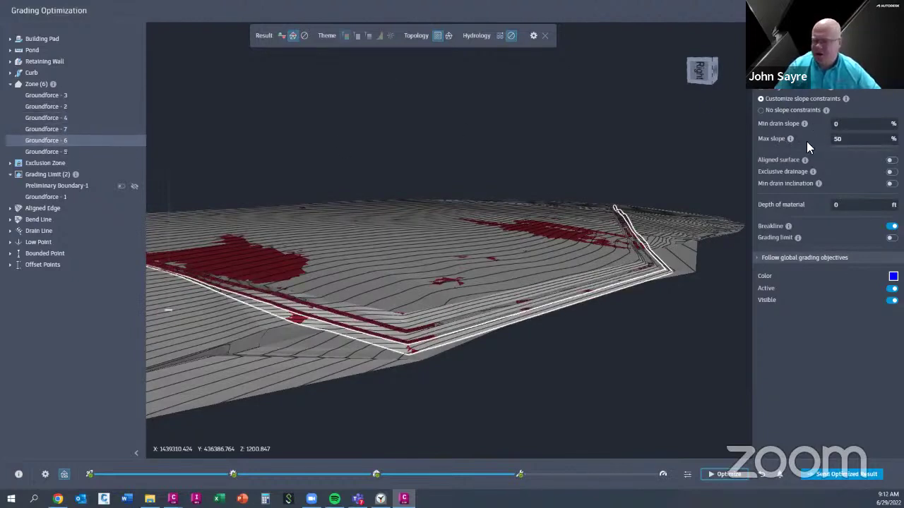
{"action": "type", "text": "33"}
{"action": "key", "text": "Return"}
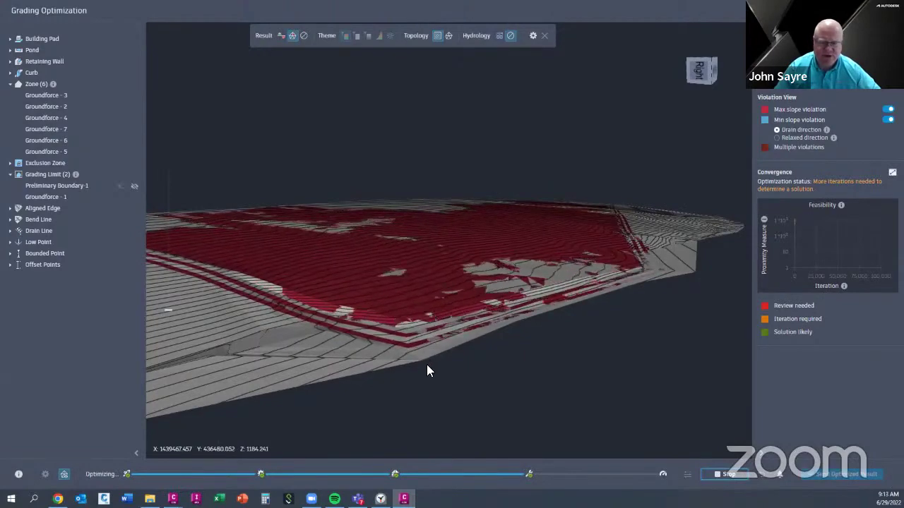
Inspect the slope violations around the bench corner and along the perimeter during optimization, highlighting the Groundforce - 4 zone
{"action": "scroll", "coordinate": [396, 346], "scroll_direction": "up", "scroll_amount": 5}
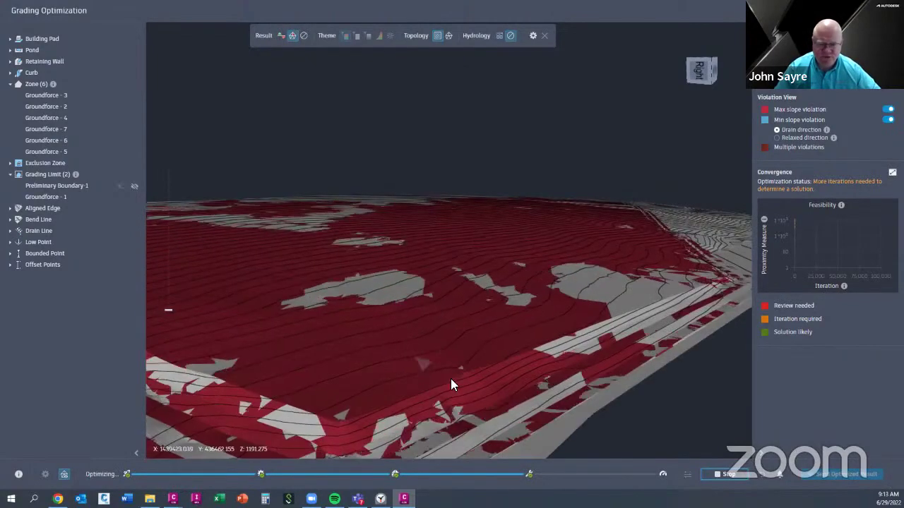
{"action": "scroll", "coordinate": [451, 373], "scroll_direction": "down", "scroll_amount": 2}
{"action": "scroll", "coordinate": [429, 375], "scroll_direction": "down", "scroll_amount": 3}
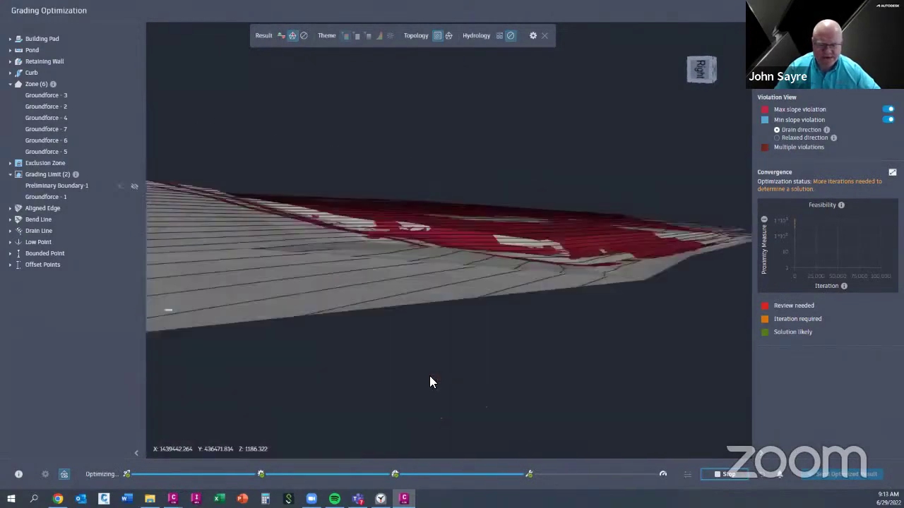
{"action": "scroll", "coordinate": [425, 381], "scroll_direction": "up", "scroll_amount": 3}
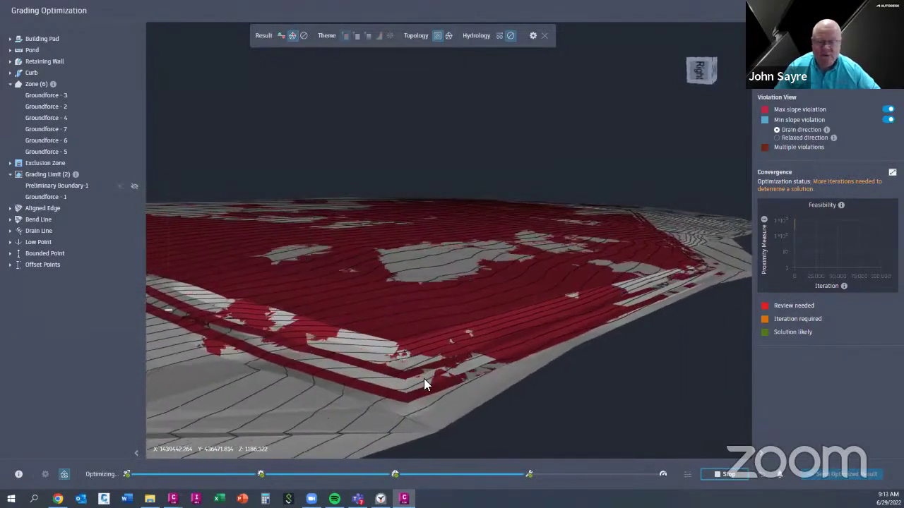
{"action": "left_click", "coordinate": [423, 377]}
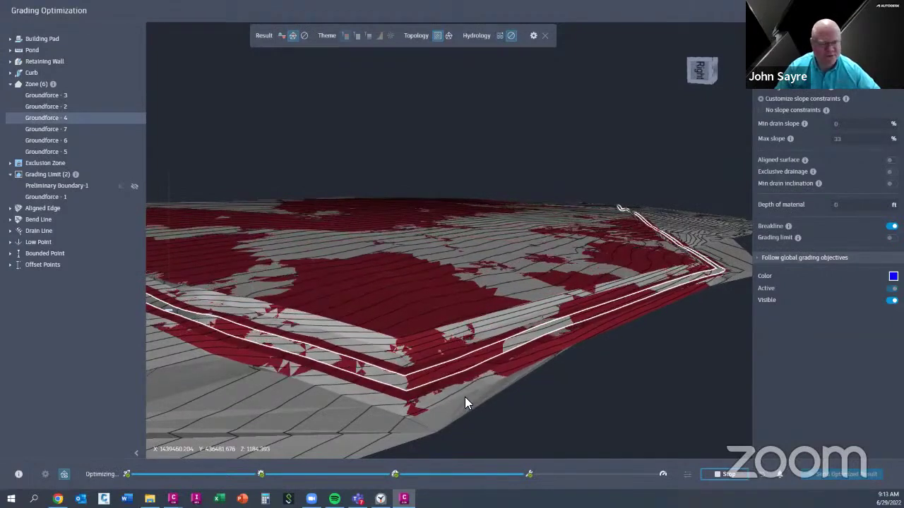
{"action": "scroll", "coordinate": [424, 389], "scroll_direction": "up", "scroll_amount": 2}
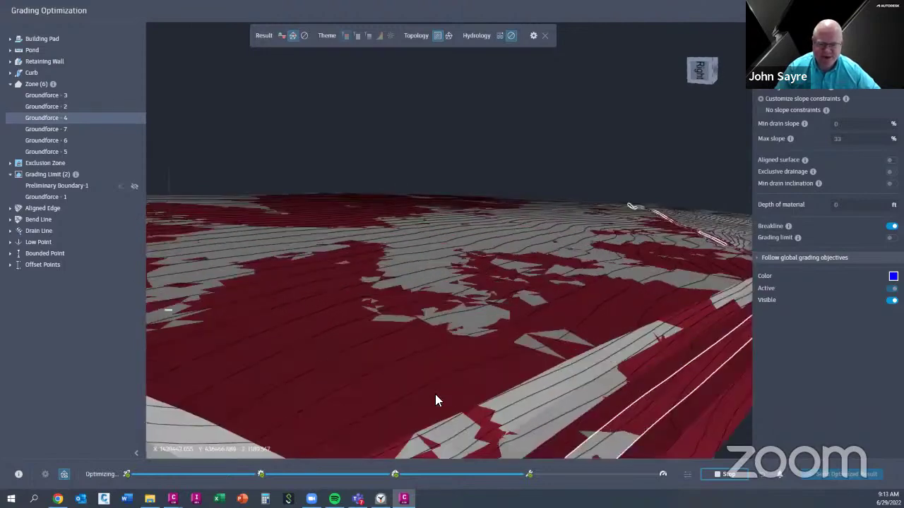
{"action": "scroll", "coordinate": [437, 394], "scroll_direction": "down", "scroll_amount": 1}
{"action": "scroll", "coordinate": [444, 399], "scroll_direction": "down", "scroll_amount": 2}
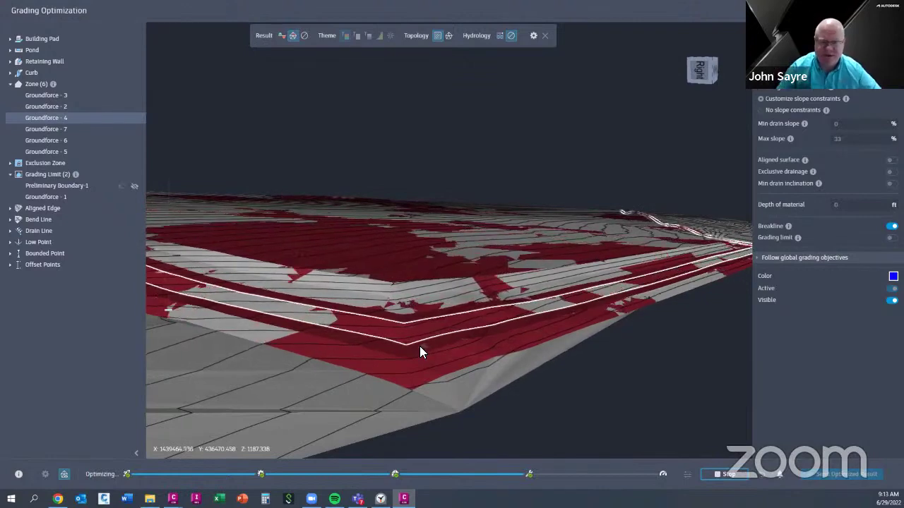
{"action": "scroll", "coordinate": [425, 342], "scroll_direction": "down", "scroll_amount": 2}
{"action": "scroll", "coordinate": [464, 309], "scroll_direction": "up", "scroll_amount": 1}
{"action": "middle_click_drag", "start_coordinate": [464, 308], "coordinate": [303, 317]}
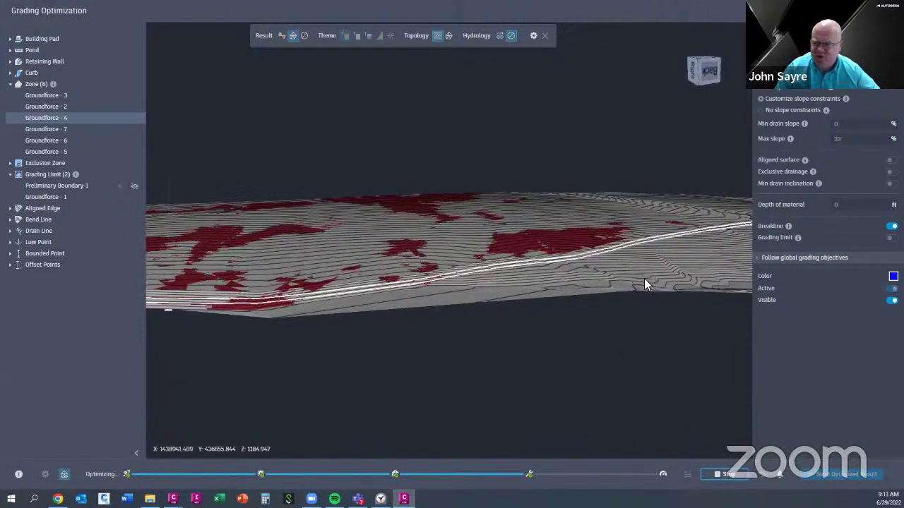
{"action": "middle_click_drag", "start_coordinate": [644, 280], "coordinate": [488, 381]}
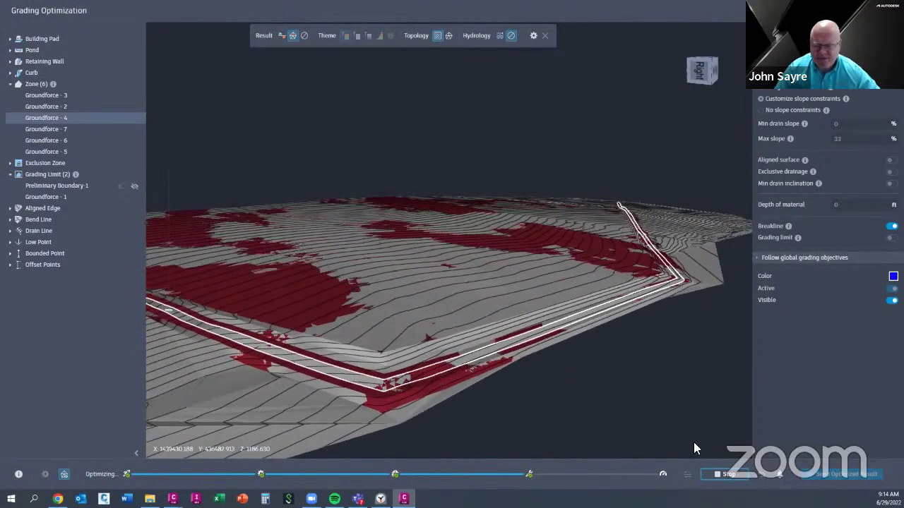
Stop the optimization and return to Civil 3D, switching to the Dataset Retaining Wall drawing to highlight its inner perimeter boundary
{"action": "left_click", "coordinate": [726, 477]}
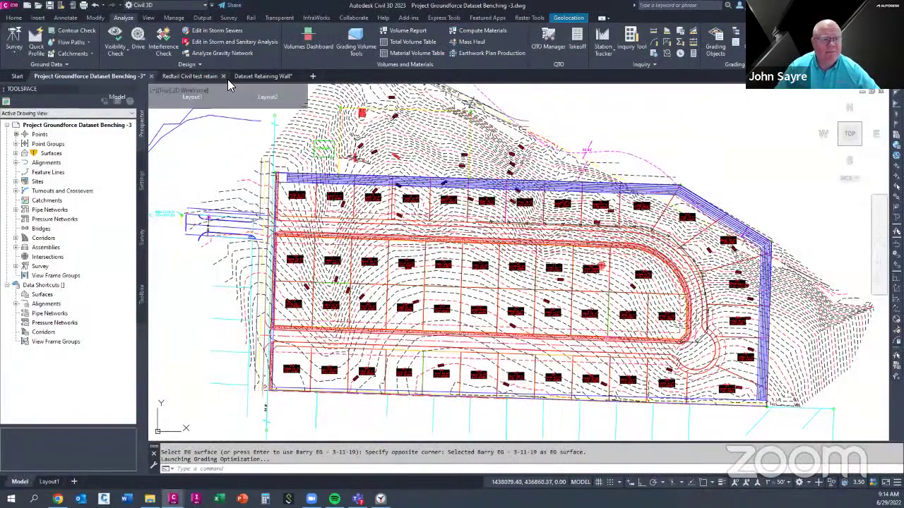
{"action": "left_click", "coordinate": [258, 76]}
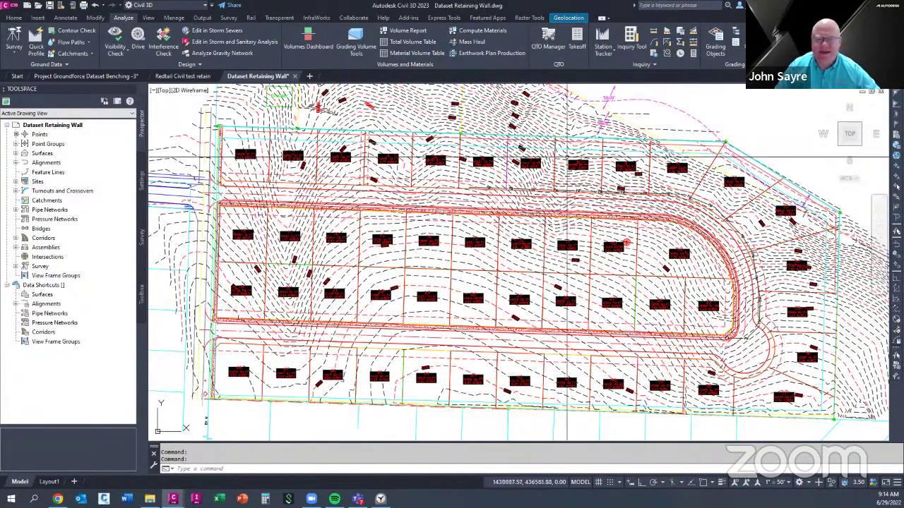
{"action": "left_click", "coordinate": [516, 147]}
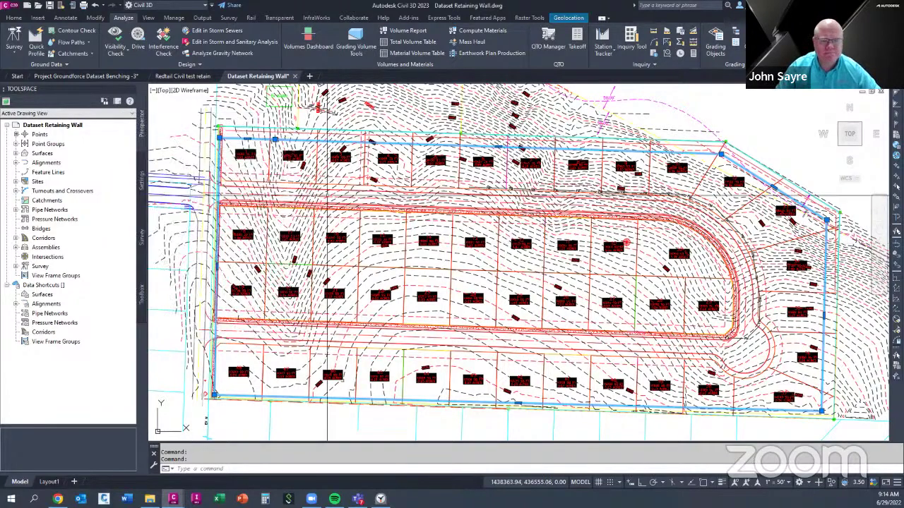
{"action": "key", "text": "Escape"}
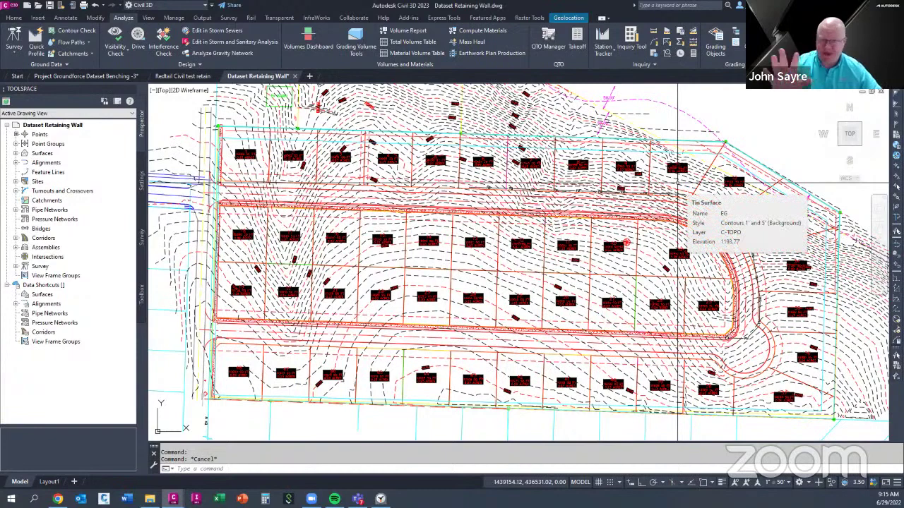
Show the properties of the retaining wall running behind lots 9 and 31
{"action": "left_click", "coordinate": [695, 142]}
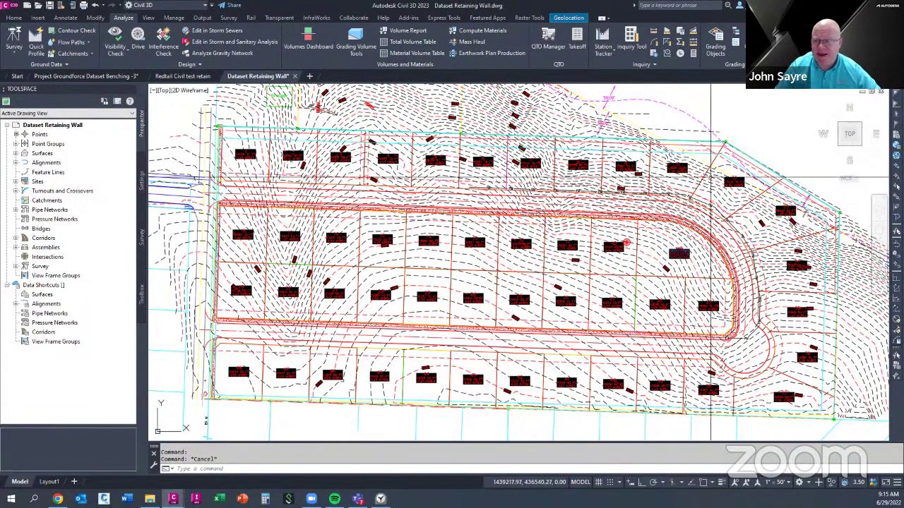
{"action": "scroll", "coordinate": [691, 143], "scroll_direction": "up", "scroll_amount": 3}
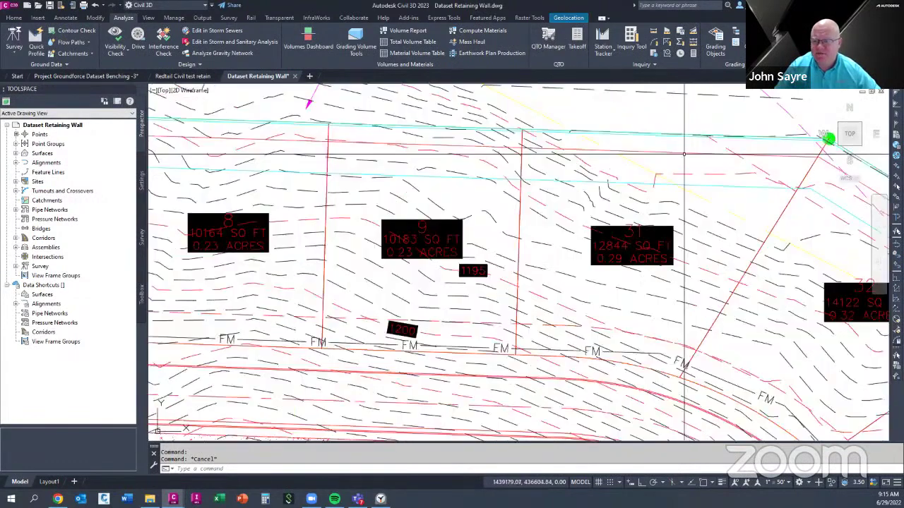
{"action": "left_click", "coordinate": [676, 152]}
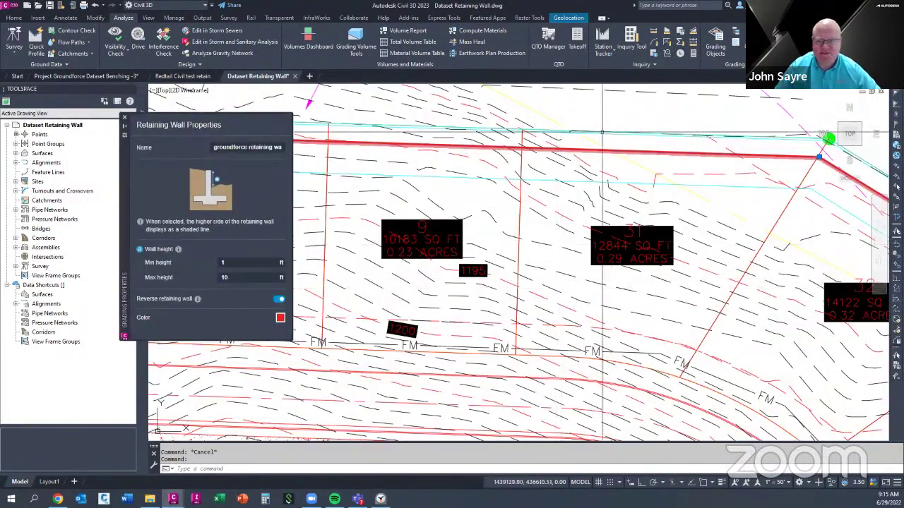
{"action": "scroll", "coordinate": [600, 130], "scroll_direction": "up", "scroll_amount": 2}
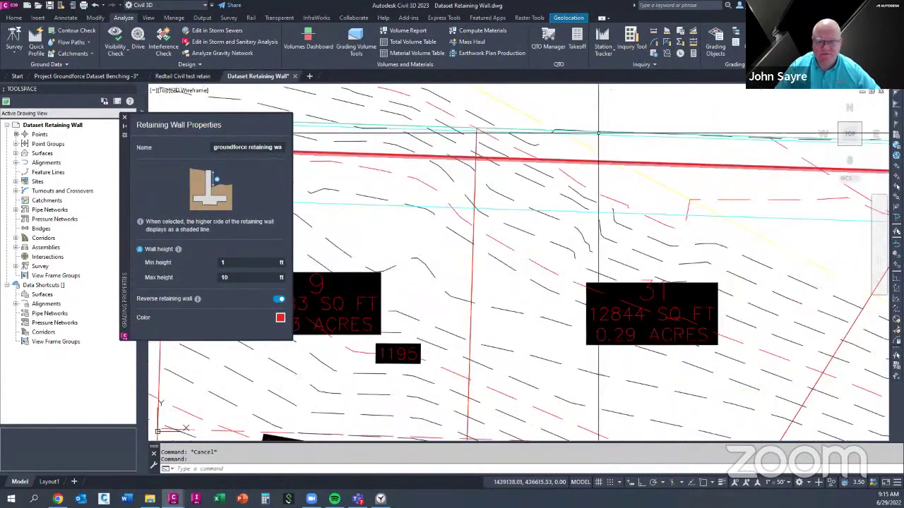
Look up the Retaining Wall tool among the grading objects, and reopen the existing wall's properties near lots 9 and 31
{"action": "left_click", "coordinate": [735, 45]}
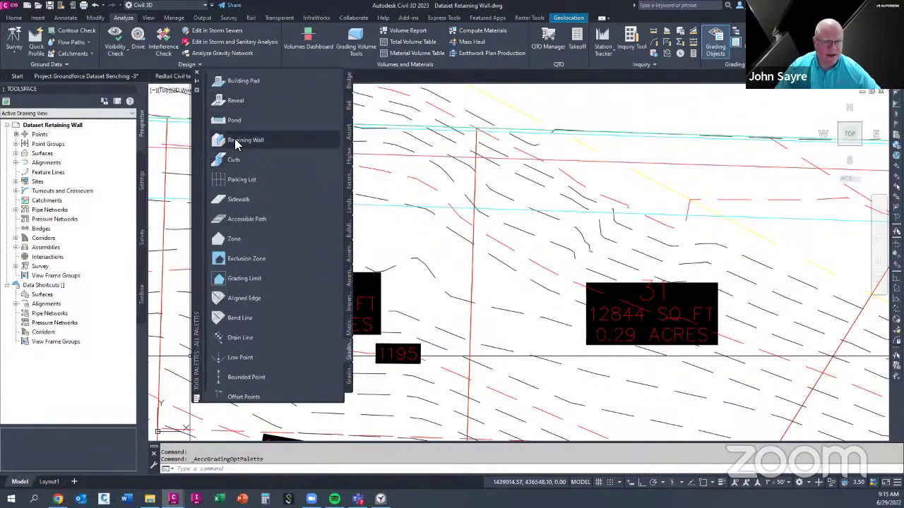
{"action": "left_click", "coordinate": [196, 72]}
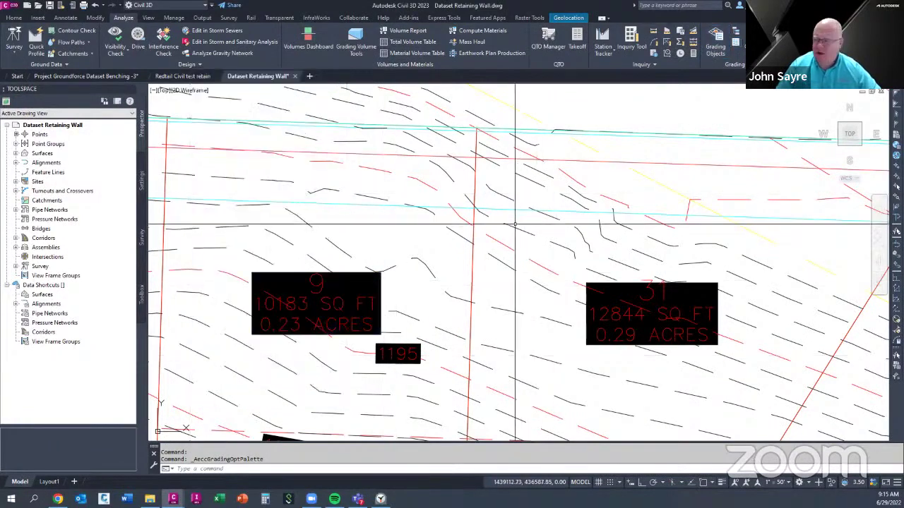
{"action": "left_click", "coordinate": [594, 162]}
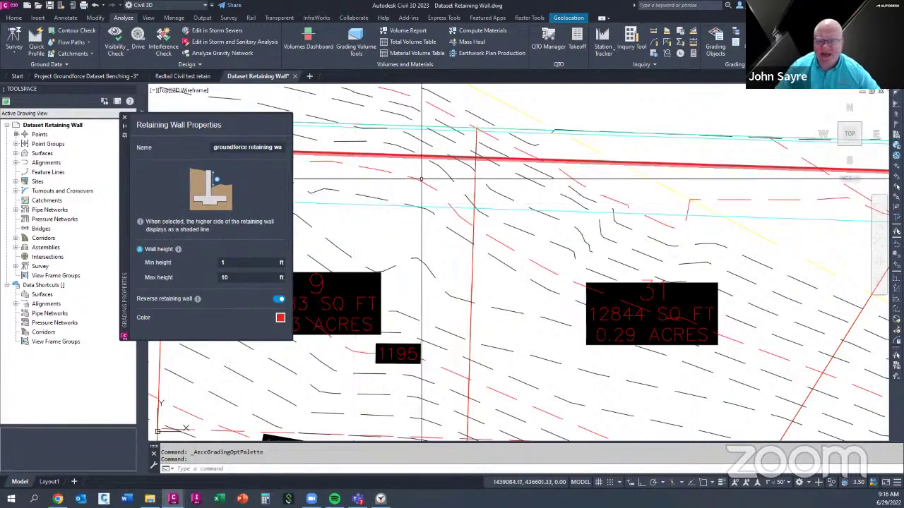
{"action": "scroll", "coordinate": [487, 178], "scroll_direction": "up", "scroll_amount": 3}
{"action": "scroll", "coordinate": [488, 178], "scroll_direction": "down", "scroll_amount": 2}
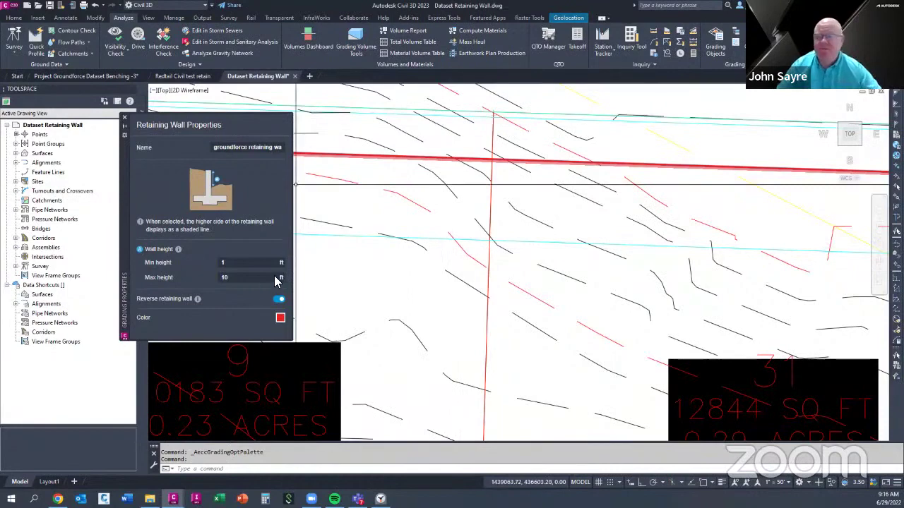
Switch the wall's Reverse retaining wall option off and back on to compare its higher side, and review the whole wall
{"action": "left_click", "coordinate": [278, 299]}
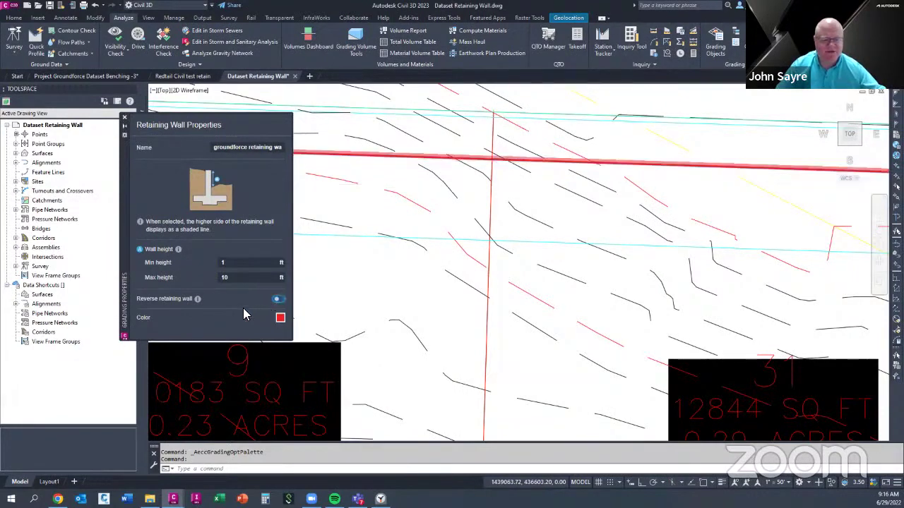
{"action": "left_click", "coordinate": [277, 299]}
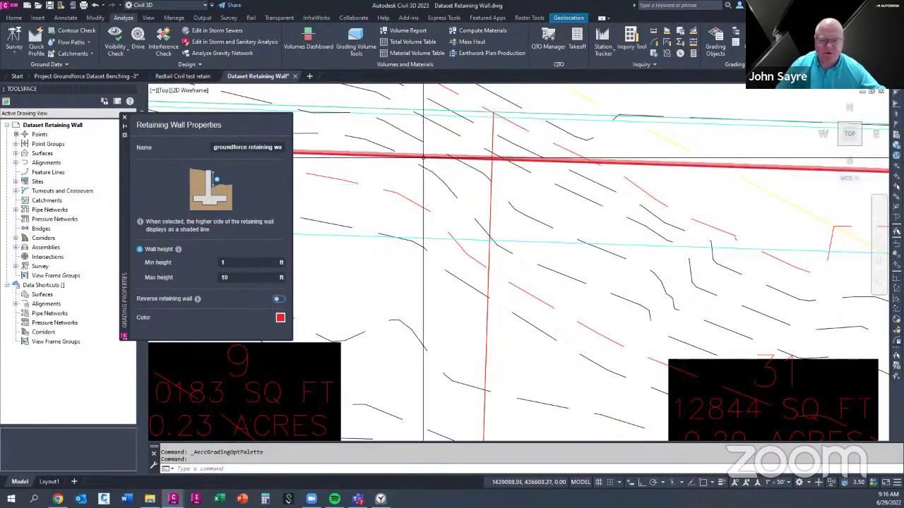
{"action": "left_click", "coordinate": [277, 299]}
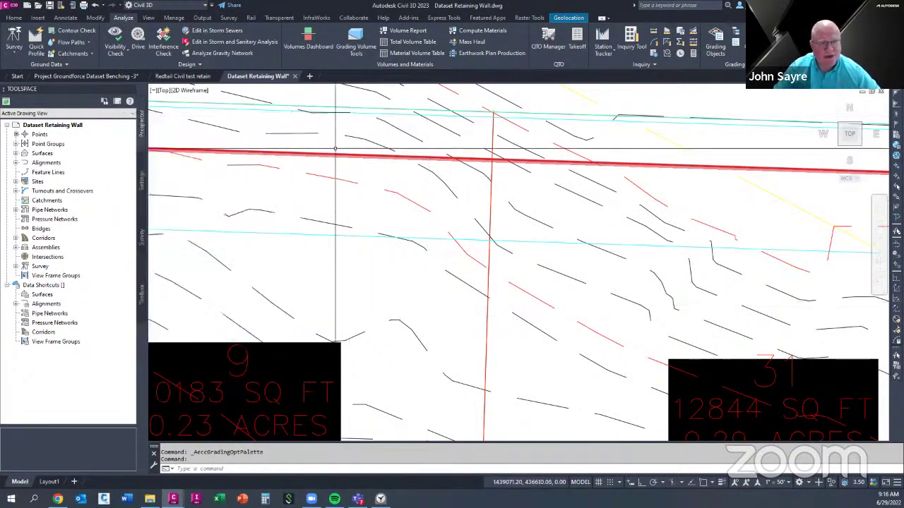
{"action": "scroll", "coordinate": [403, 133], "scroll_direction": "down", "scroll_amount": 4}
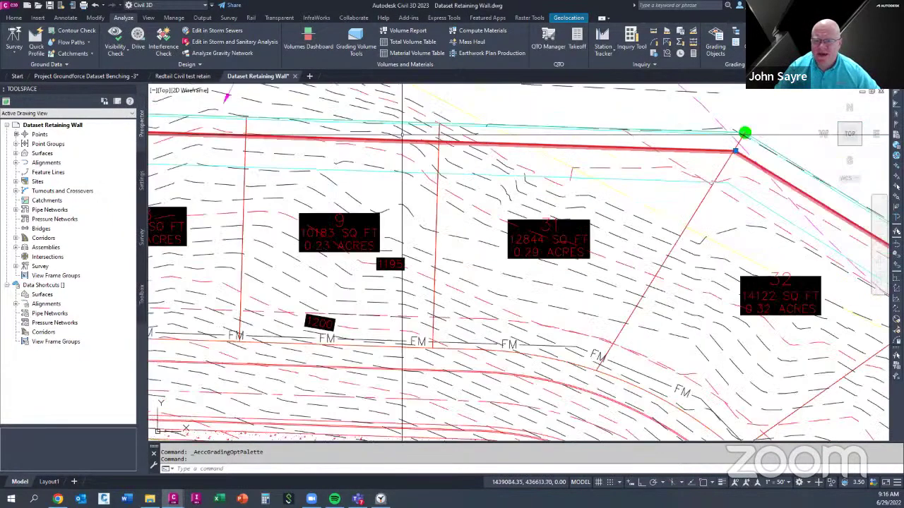
{"action": "scroll", "coordinate": [402, 132], "scroll_direction": "down", "scroll_amount": 5}
{"action": "scroll", "coordinate": [486, 240], "scroll_direction": "up", "scroll_amount": 2}
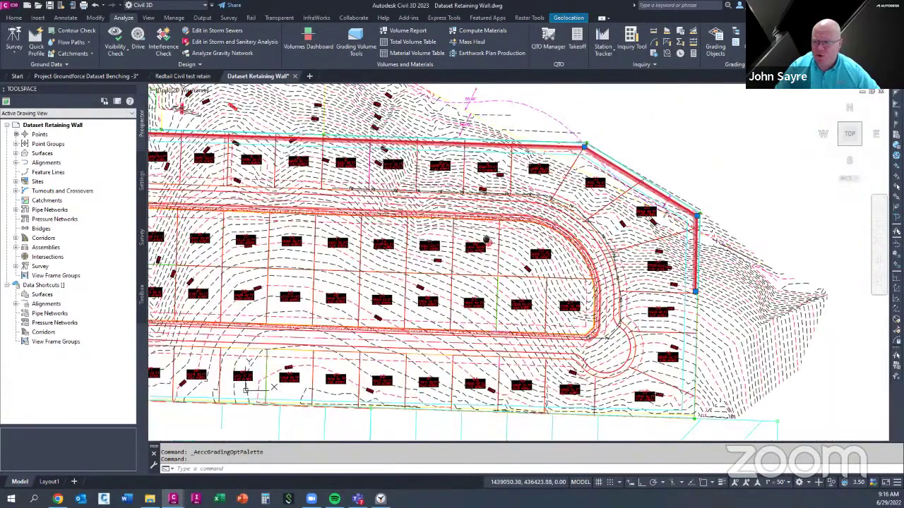
Launch Grading Optimization with EG as the existing surface and start optimizing the retaining wall design
{"action": "middle_click_drag", "start_coordinate": [486, 240], "coordinate": [600, 240]}
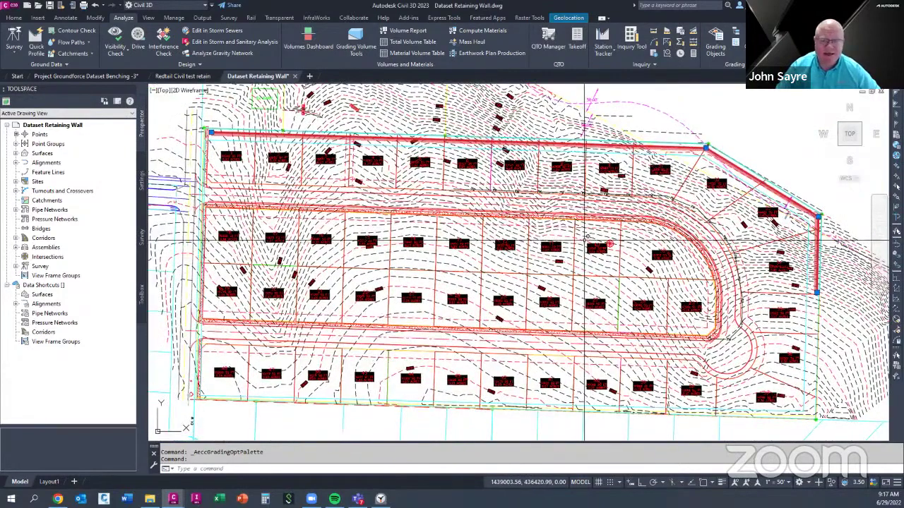
{"action": "mouse_move", "coordinate": [585, 235]}
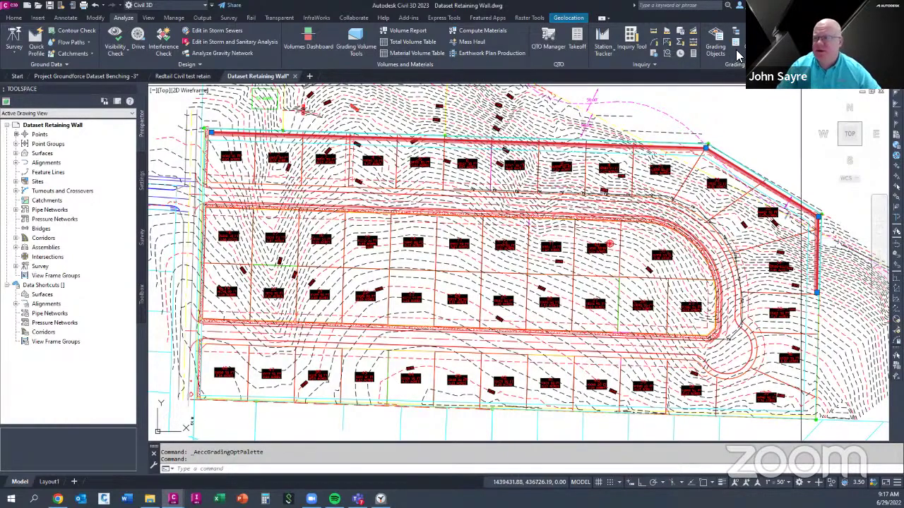
{"action": "key", "text": "Escape"}
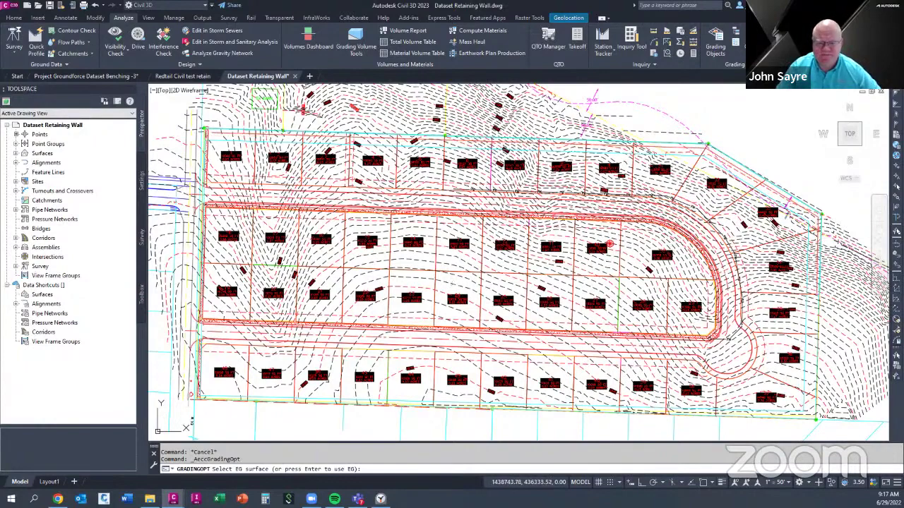
{"action": "key", "text": "Return"}
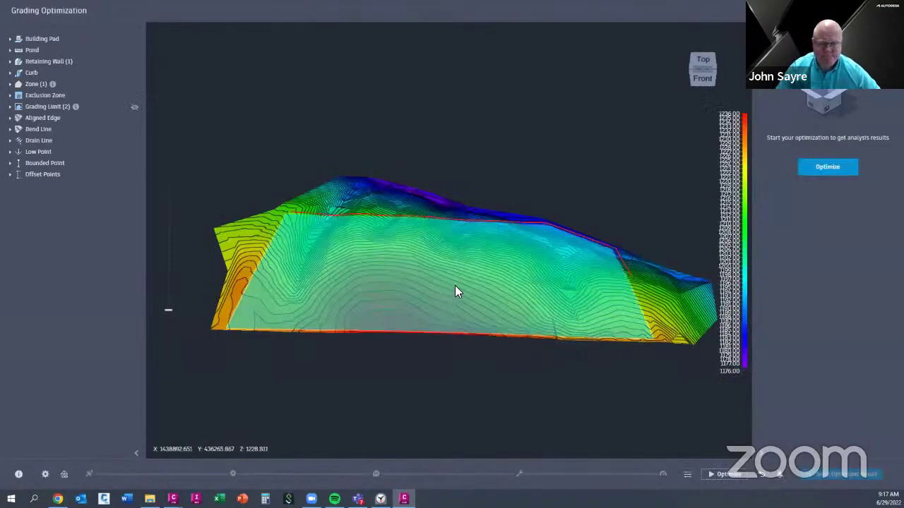
{"action": "left_click_drag", "start_coordinate": [510, 311], "coordinate": [426, 365]}
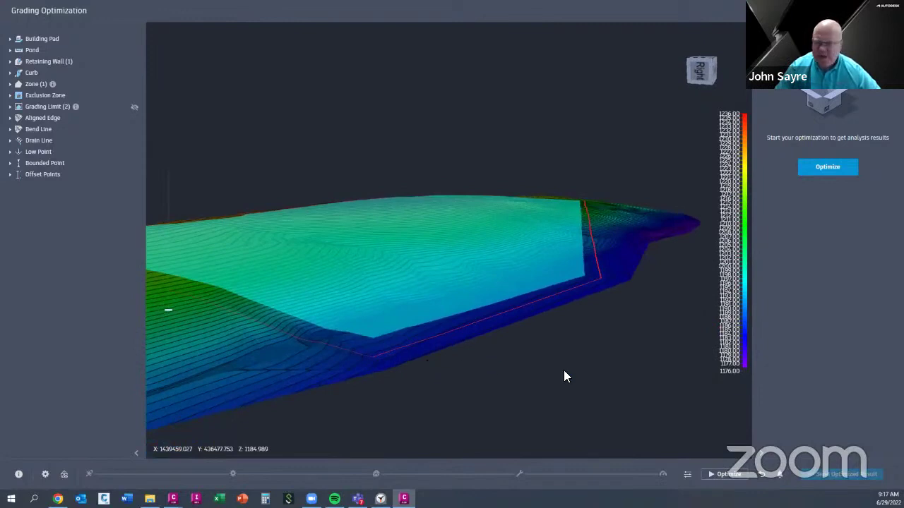
{"action": "left_click", "coordinate": [733, 476]}
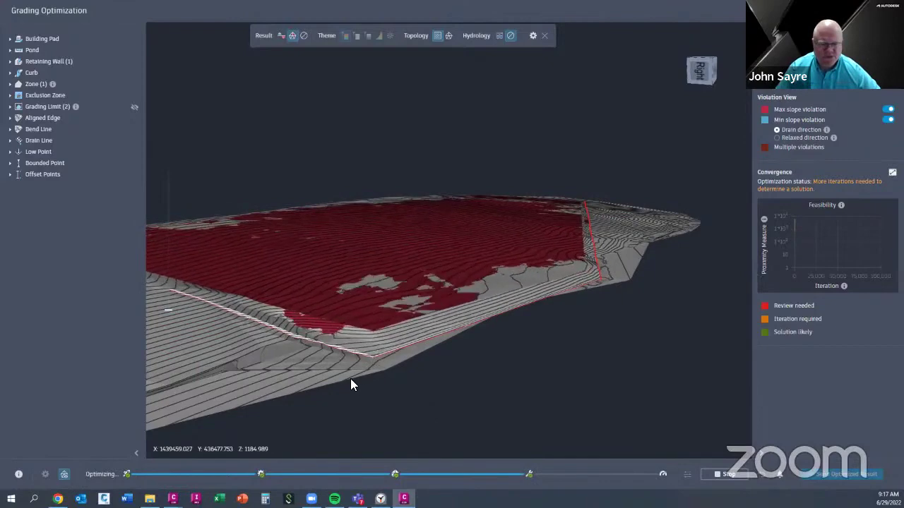
Examine the perimeter retaining wall from several sides while the optimization runs, stop it, and return to the Civil 3D drawing
{"action": "scroll", "coordinate": [350, 379], "scroll_direction": "up", "scroll_amount": 2}
{"action": "middle_click_drag", "start_coordinate": [429, 399], "coordinate": [441, 322]}
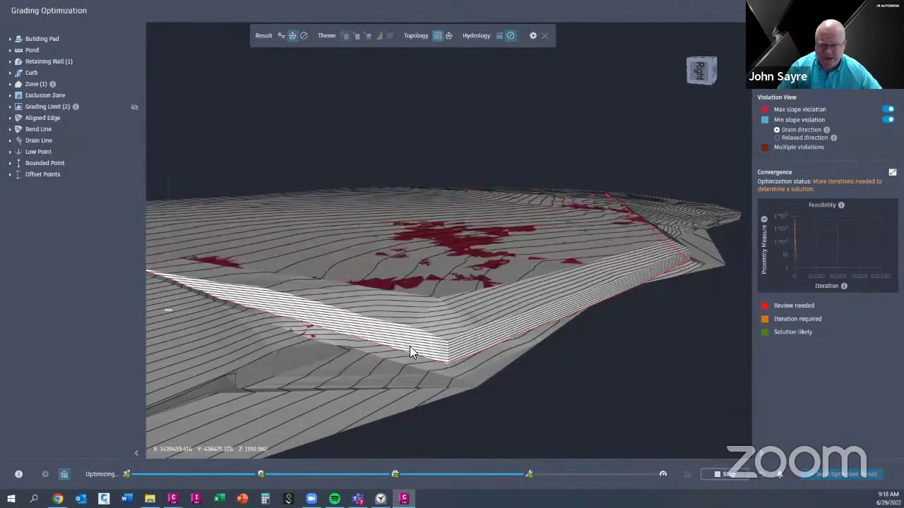
{"action": "left_click_drag", "start_coordinate": [609, 328], "coordinate": [703, 342]}
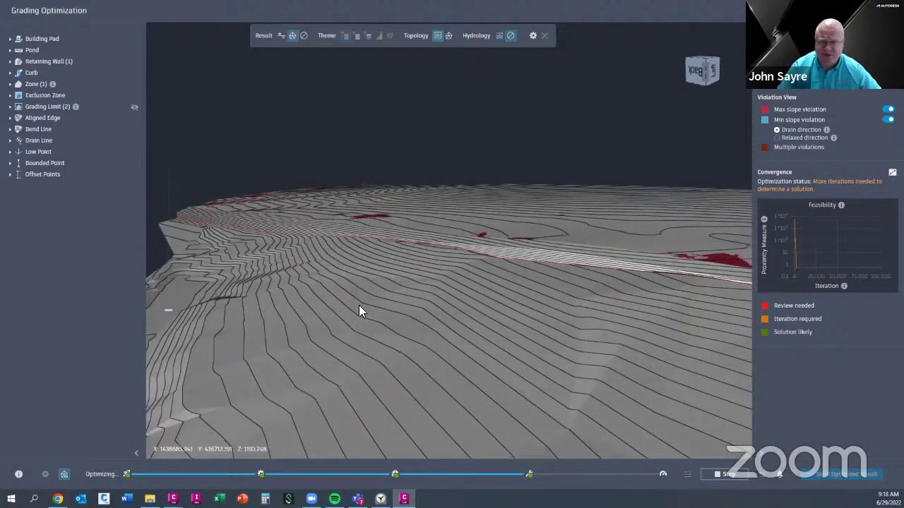
{"action": "middle_click_drag", "start_coordinate": [380, 310], "coordinate": [427, 308], "text": "shift"}
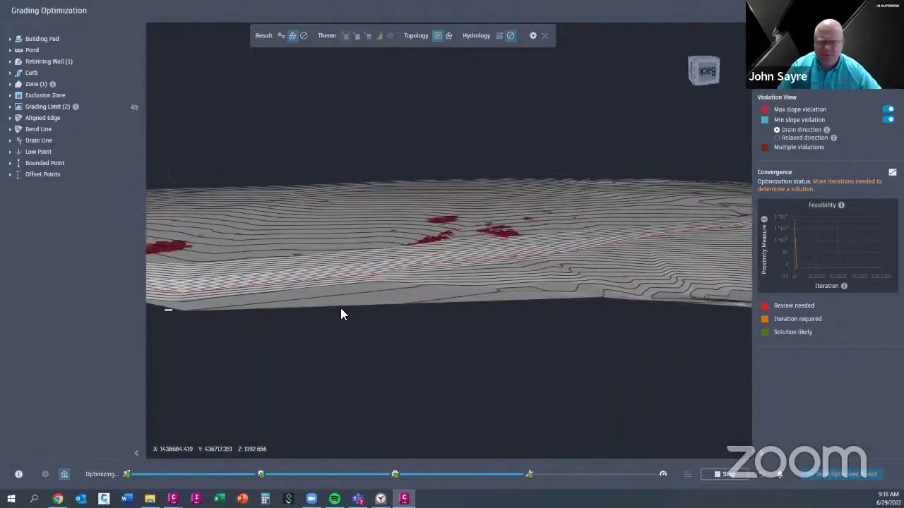
{"action": "middle_click_drag", "start_coordinate": [341, 313], "coordinate": [393, 308], "text": "shift"}
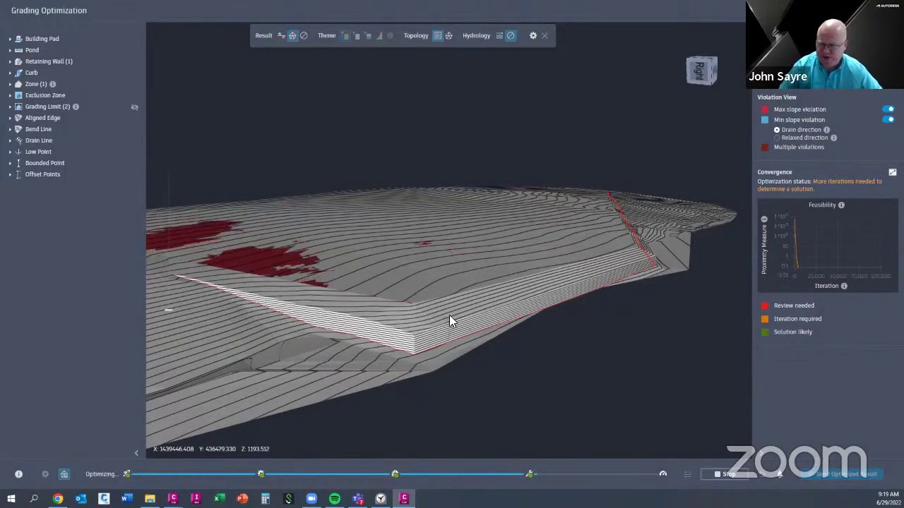
{"action": "left_click", "coordinate": [707, 478]}
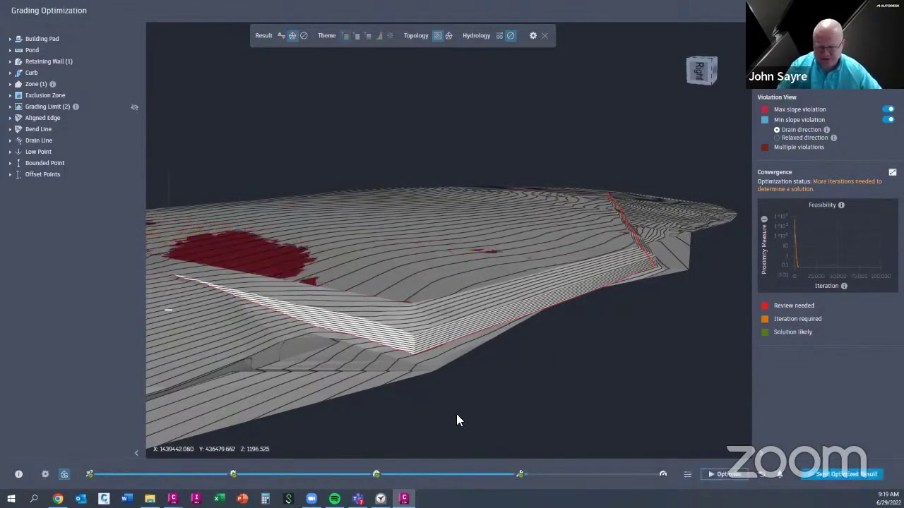
{"action": "left_click", "coordinate": [846, 475]}
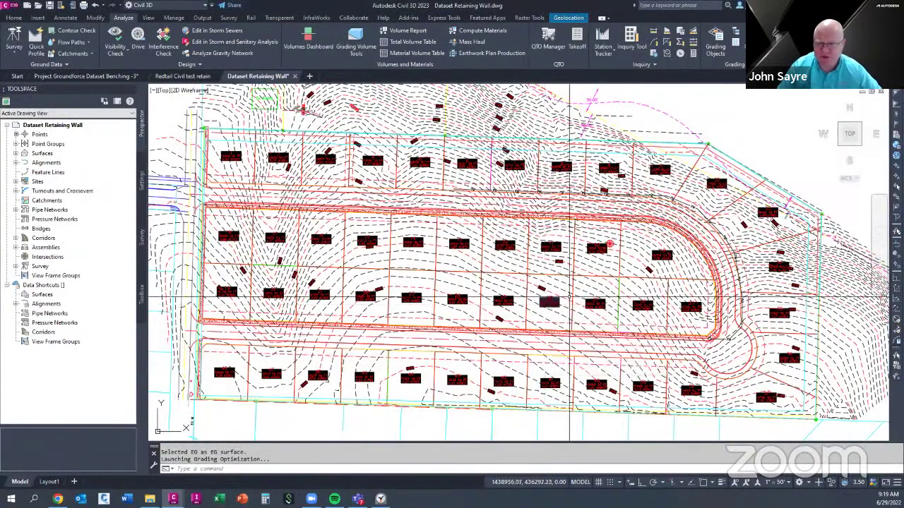
Offset the inner perimeter zone boundary 5 ft inward, toward the lots
{"action": "middle_click_drag", "start_coordinate": [613, 269], "coordinate": [574, 269]}
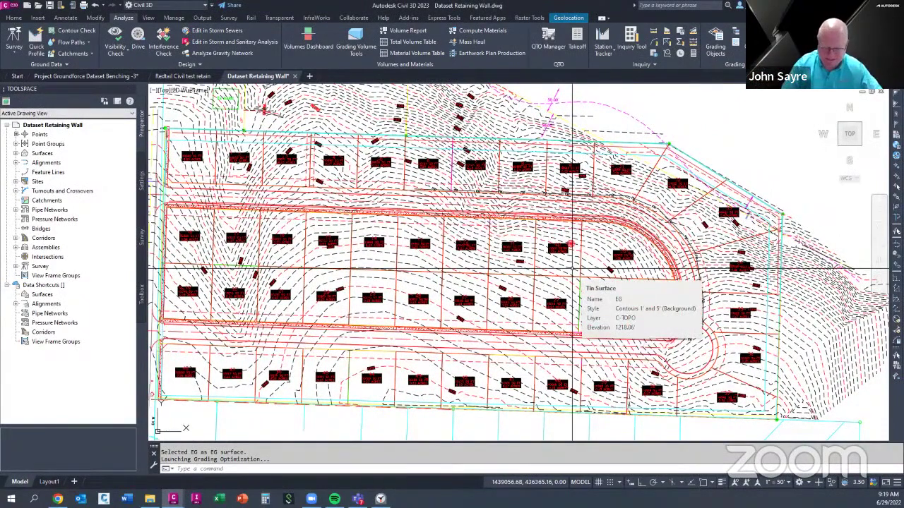
{"action": "type", "text": "o"}
{"action": "key", "text": "Return"}
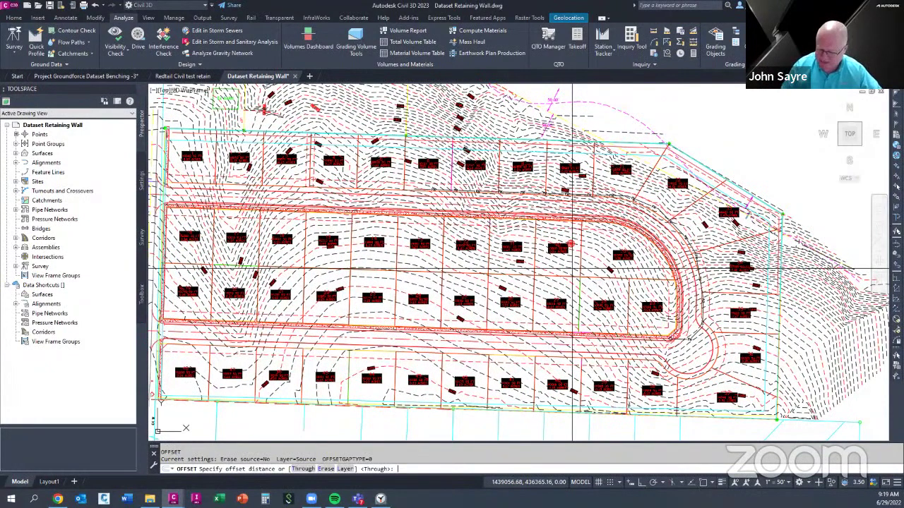
{"action": "type", "text": "5"}
{"action": "key", "text": "Return"}
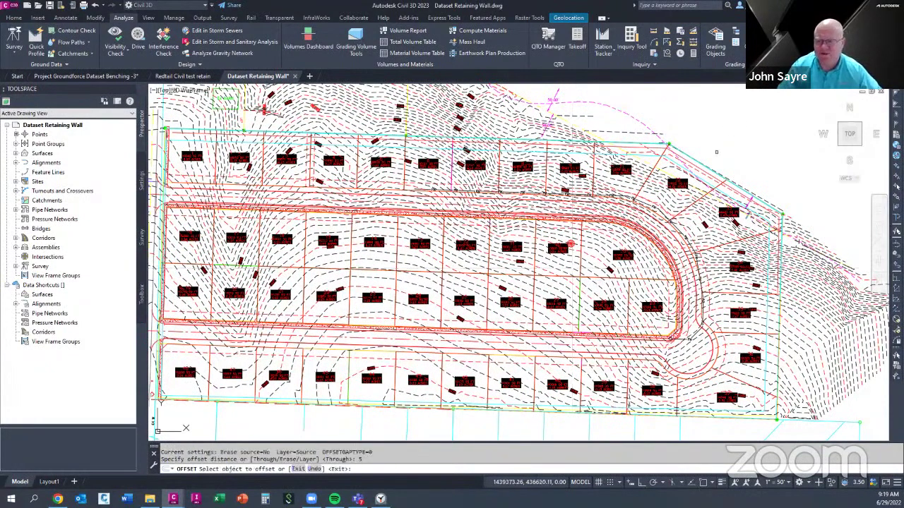
{"action": "left_click", "coordinate": [644, 145]}
{"action": "scroll", "coordinate": [643, 147], "scroll_direction": "up", "scroll_amount": 4}
{"action": "left_click", "coordinate": [633, 204]}
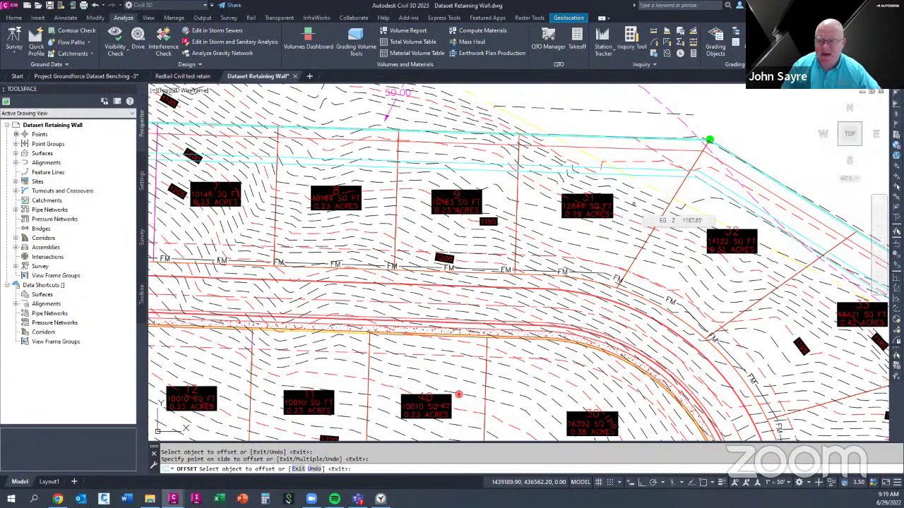
{"action": "key", "text": "Escape"}
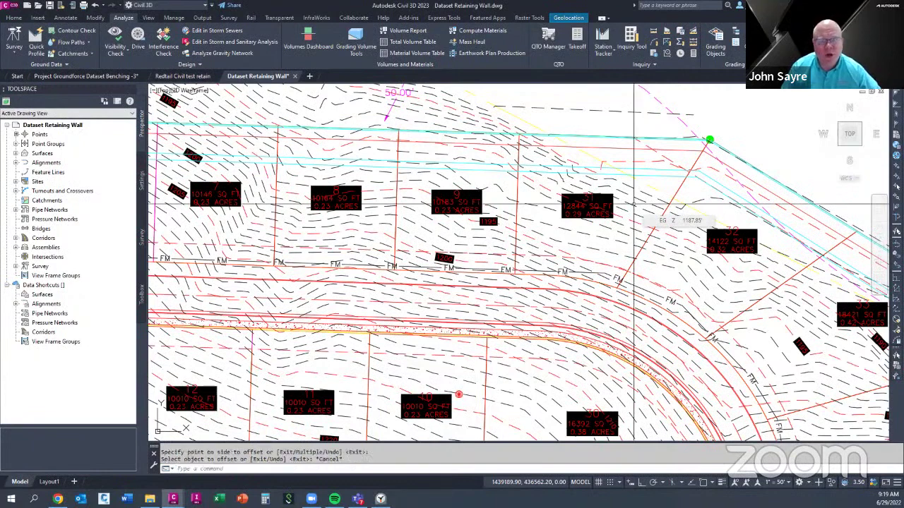
Check the grading properties of the original inner zone boundary and of the offset polyline behind lot 31
{"action": "left_click", "coordinate": [644, 169]}
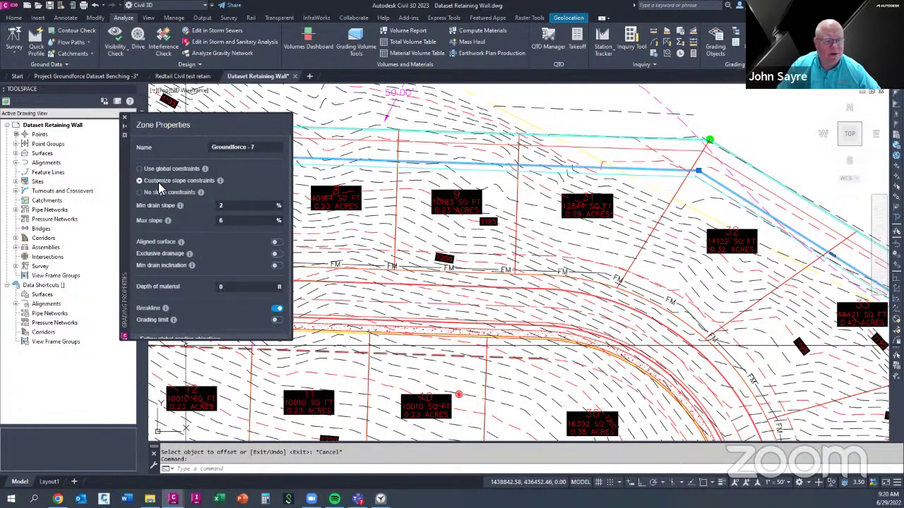
{"action": "key", "text": "Escape"}
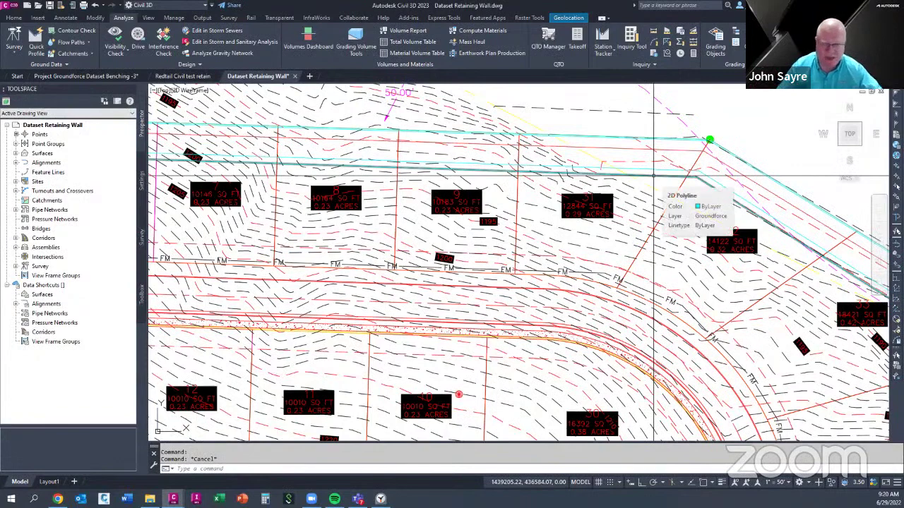
{"action": "left_click", "coordinate": [653, 175]}
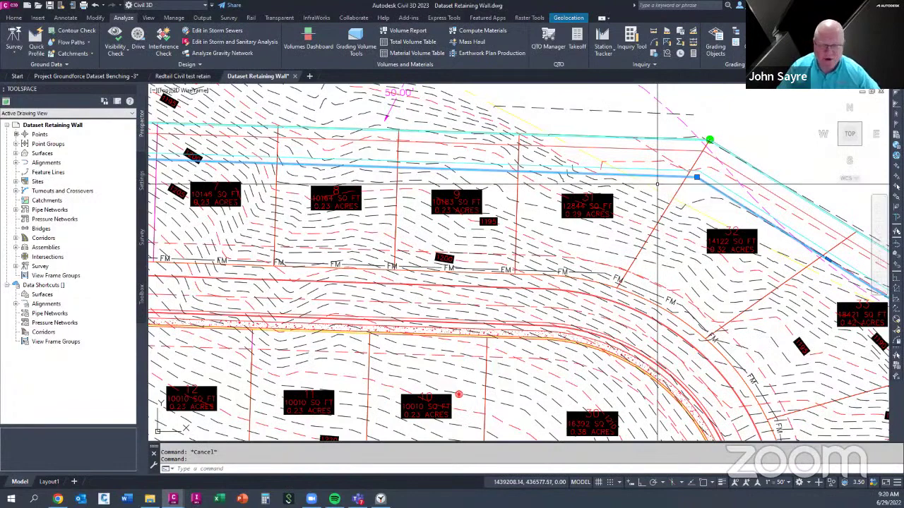
{"action": "key", "text": "Escape"}
Set the offset polyline as a Retaining Wall grading object and turn on its Reverse retaining wall option
{"action": "left_click", "coordinate": [717, 44]}
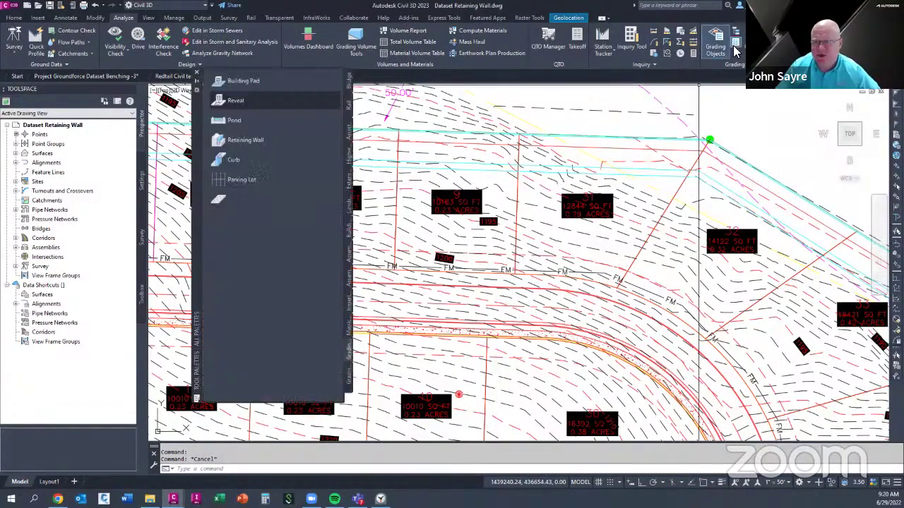
{"action": "left_click", "coordinate": [258, 140]}
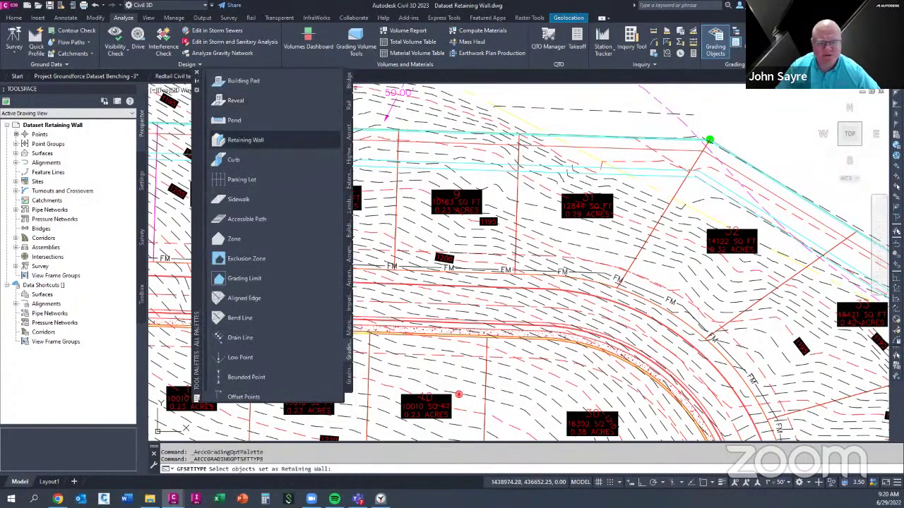
{"action": "left_click", "coordinate": [651, 174]}
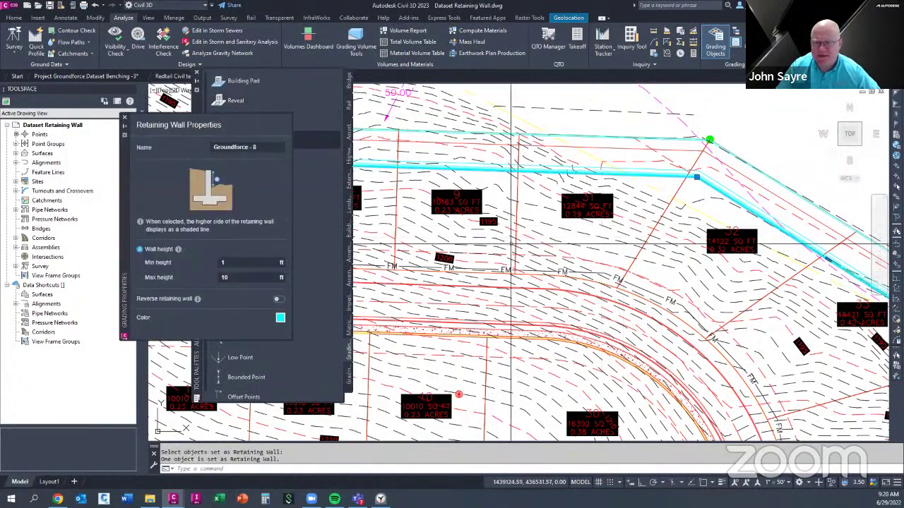
{"action": "scroll", "coordinate": [593, 169], "scroll_direction": "up", "scroll_amount": 5}
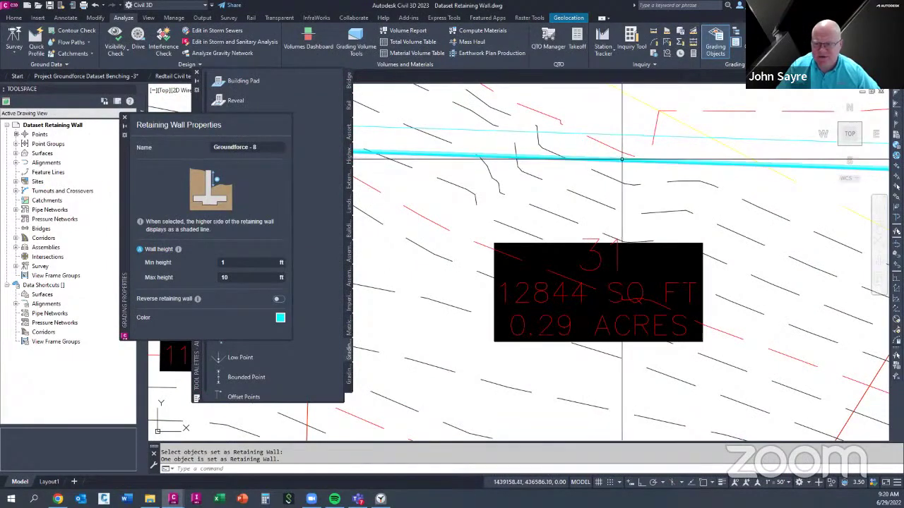
{"action": "left_click", "coordinate": [279, 299]}
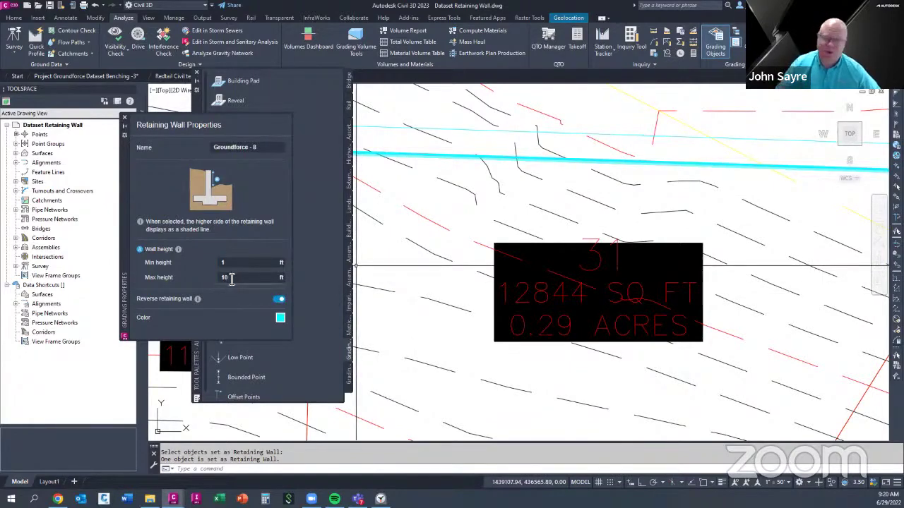
{"action": "left_click", "coordinate": [124, 118]}
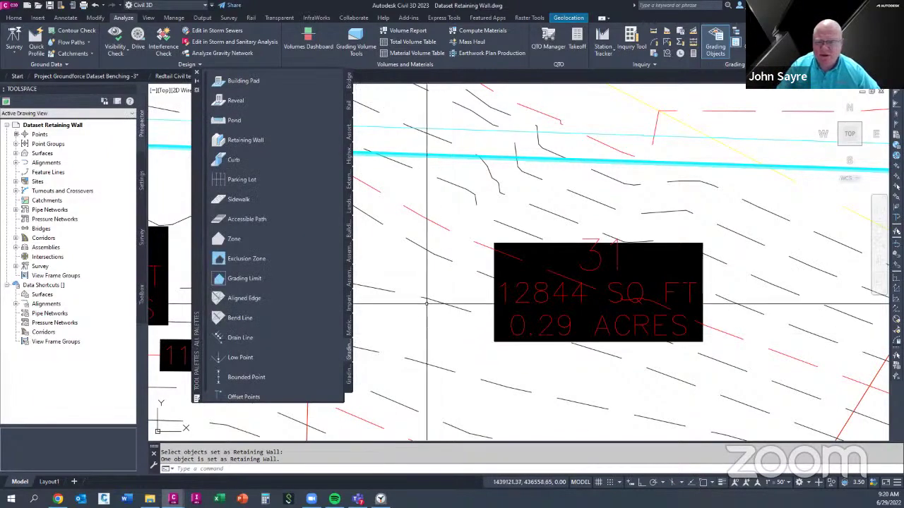
{"action": "scroll", "coordinate": [427, 303], "scroll_direction": "down", "scroll_amount": 6}
{"action": "scroll", "coordinate": [435, 301], "scroll_direction": "down", "scroll_amount": 3}
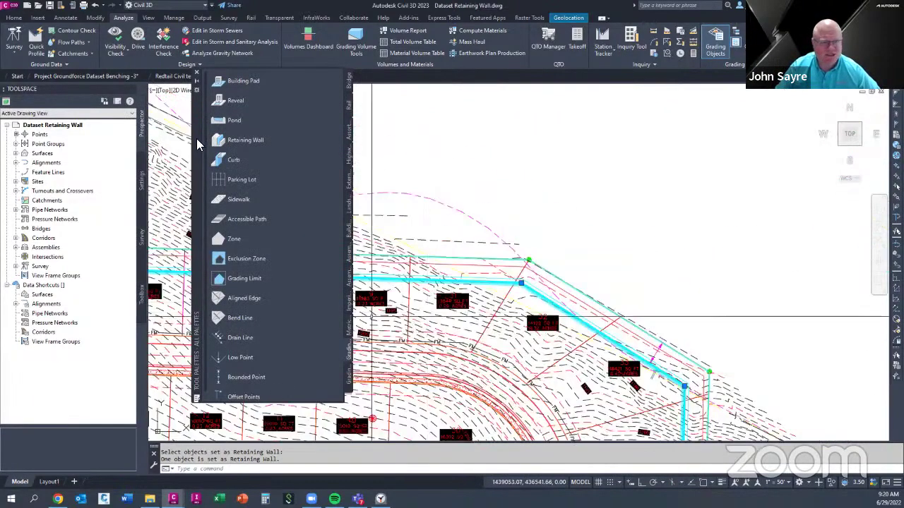
{"action": "left_click", "coordinate": [210, 80]}
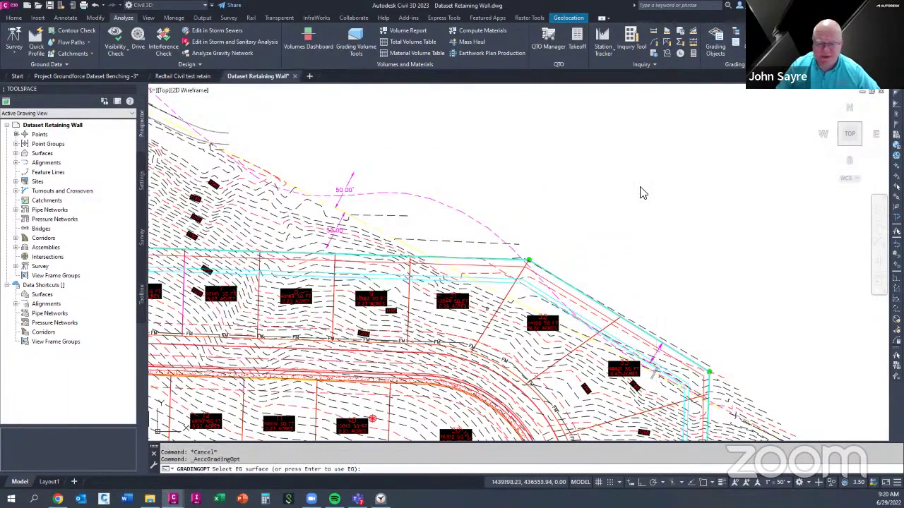
Relaunch Grading Optimization using the EG surface and start optimizing the site with both retaining walls
{"action": "scroll", "coordinate": [682, 109], "scroll_direction": "down", "scroll_amount": 2}
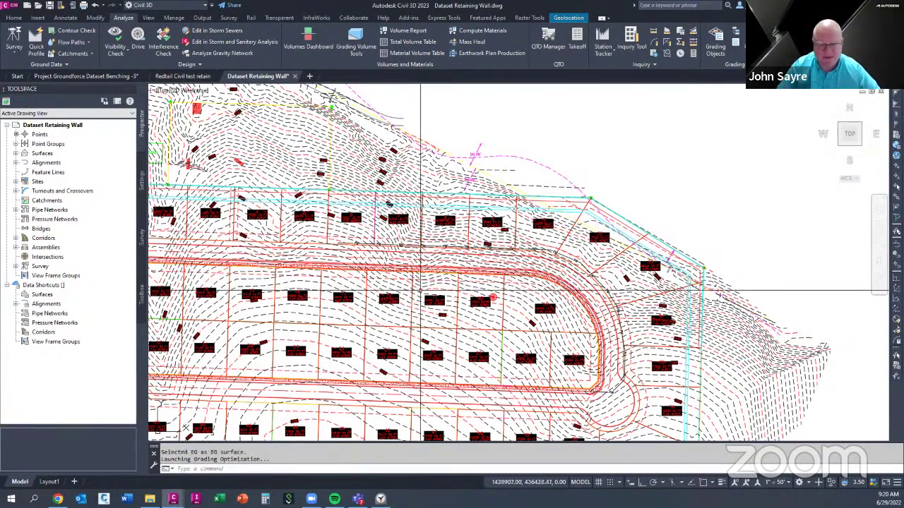
{"action": "left_click", "coordinate": [415, 288]}
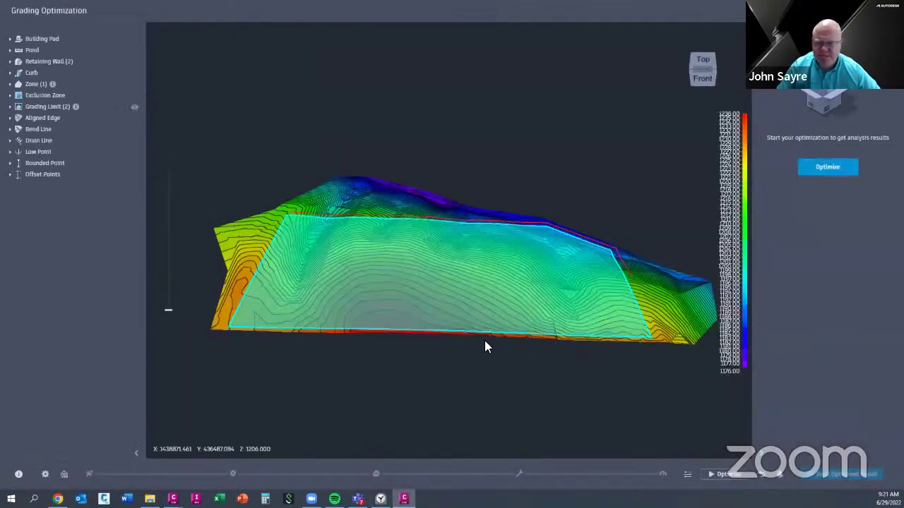
{"action": "left_click_drag", "start_coordinate": [500, 338], "coordinate": [442, 323]}
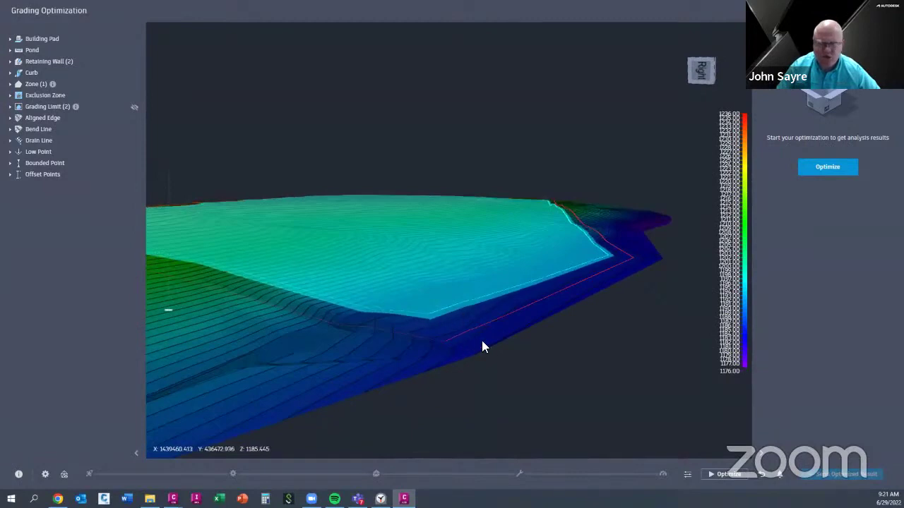
{"action": "left_click", "coordinate": [721, 475]}
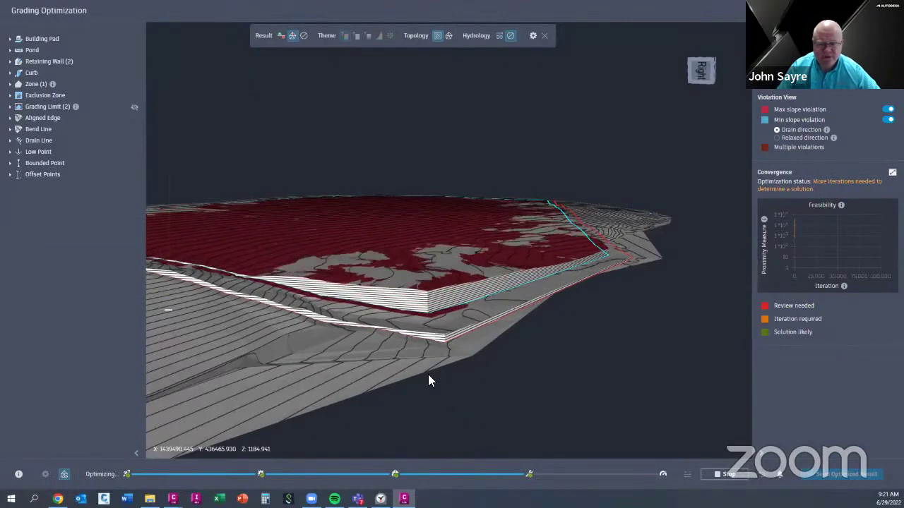
Examine the two retaining wall tiers and the slope between them along the perimeter while the optimization runs
{"action": "middle_click_drag", "start_coordinate": [471, 330], "coordinate": [537, 322]}
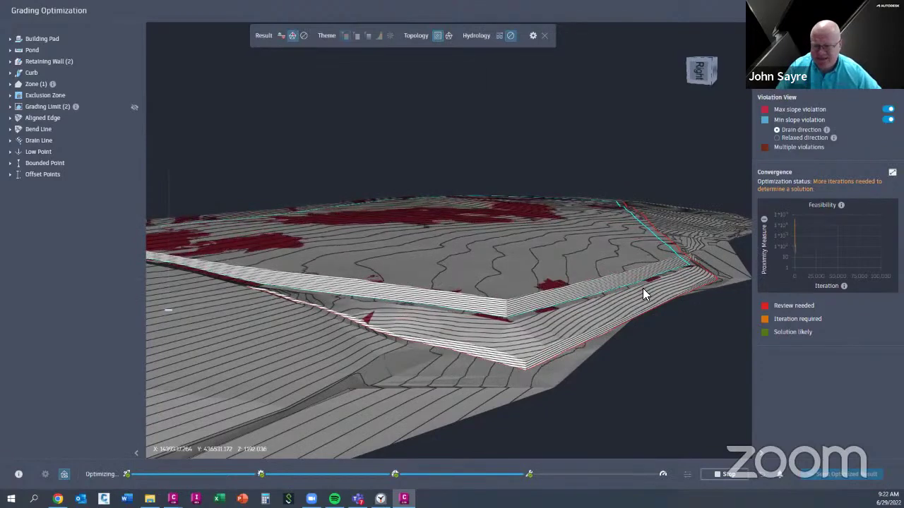
{"action": "mouse_move", "coordinate": [646, 292]}
{"action": "middle_mouse_down"}
{"action": "mouse_move", "coordinate": [585, 358]}
{"action": "mouse_move", "coordinate": [529, 360]}
{"action": "middle_mouse_up"}
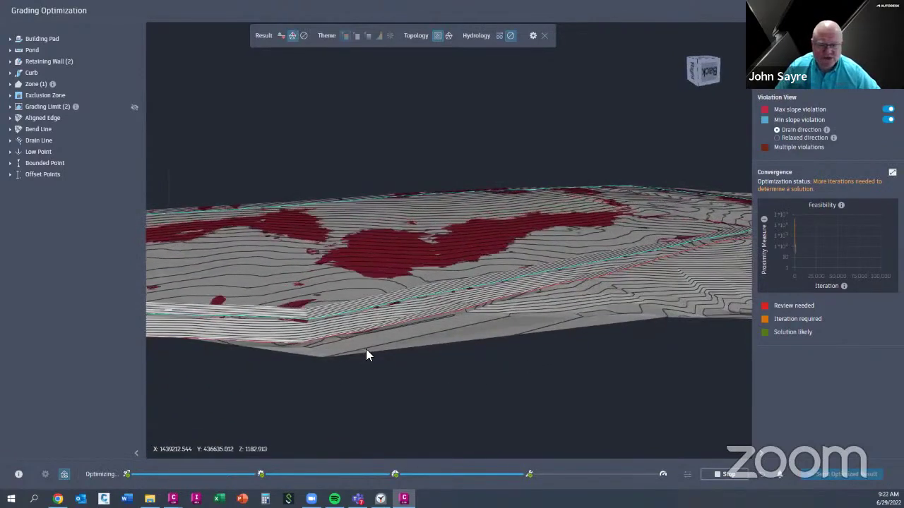
{"action": "middle_click_drag", "start_coordinate": [366, 349], "coordinate": [438, 336]}
{"action": "scroll", "coordinate": [537, 318], "scroll_direction": "up", "scroll_amount": 5}
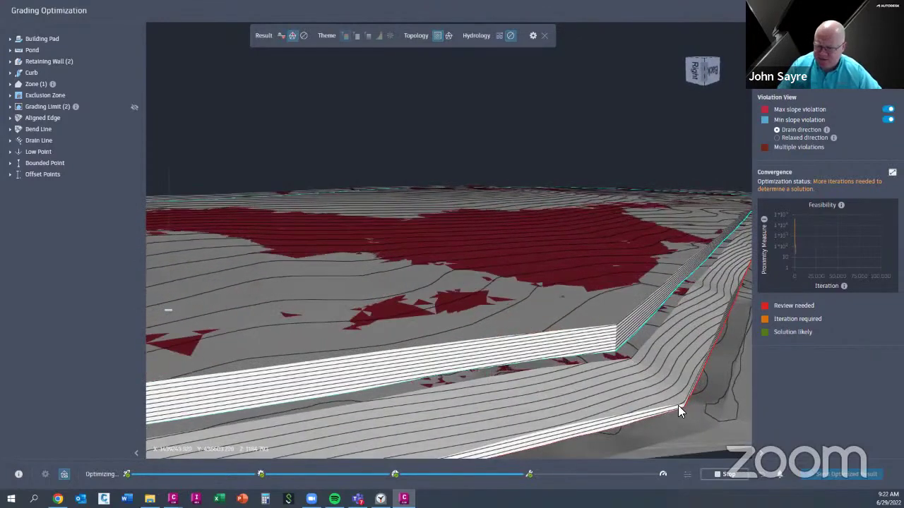
Inspect both tiers of retaining wall at the perimeter corners and stop the running optimization
{"action": "middle_click_drag", "start_coordinate": [675, 405], "coordinate": [628, 397]}
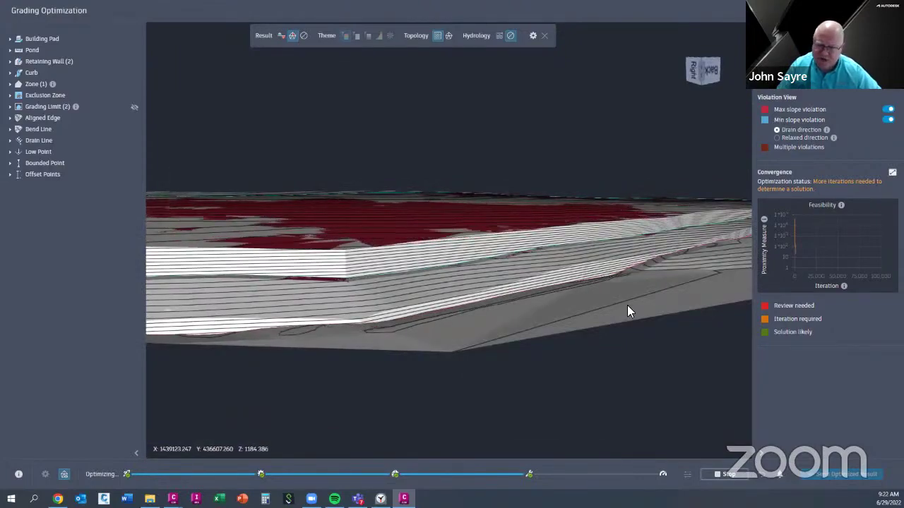
{"action": "mouse_move", "coordinate": [628, 309]}
{"action": "middle_mouse_down"}
{"action": "mouse_move", "coordinate": [565, 314]}
{"action": "mouse_move", "coordinate": [637, 313]}
{"action": "mouse_move", "coordinate": [622, 317]}
{"action": "middle_mouse_up"}
{"action": "mouse_move", "coordinate": [484, 358]}
{"action": "middle_mouse_down"}
{"action": "mouse_move", "coordinate": [496, 357]}
{"action": "mouse_move", "coordinate": [453, 363]}
{"action": "mouse_move", "coordinate": [494, 370]}
{"action": "middle_mouse_up"}
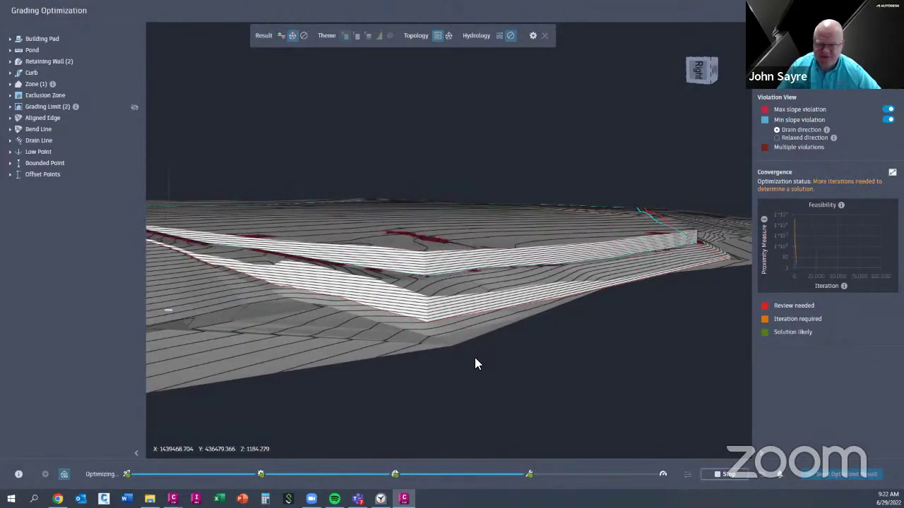
{"action": "left_click", "coordinate": [724, 475]}
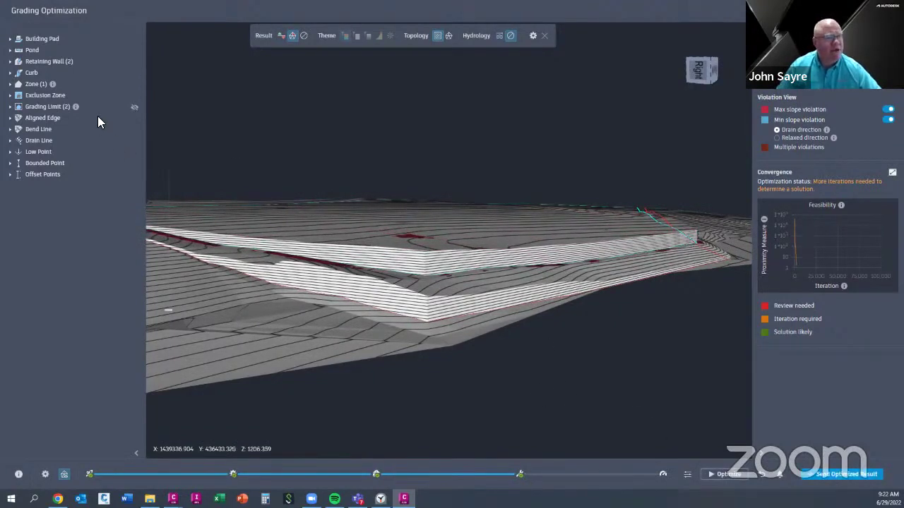
Set the max height of the Groundforce - 8 retaining wall to 3 ft and rerun the optimization from its start
{"action": "left_click", "coordinate": [10, 62]}
{"action": "left_click", "coordinate": [56, 73]}
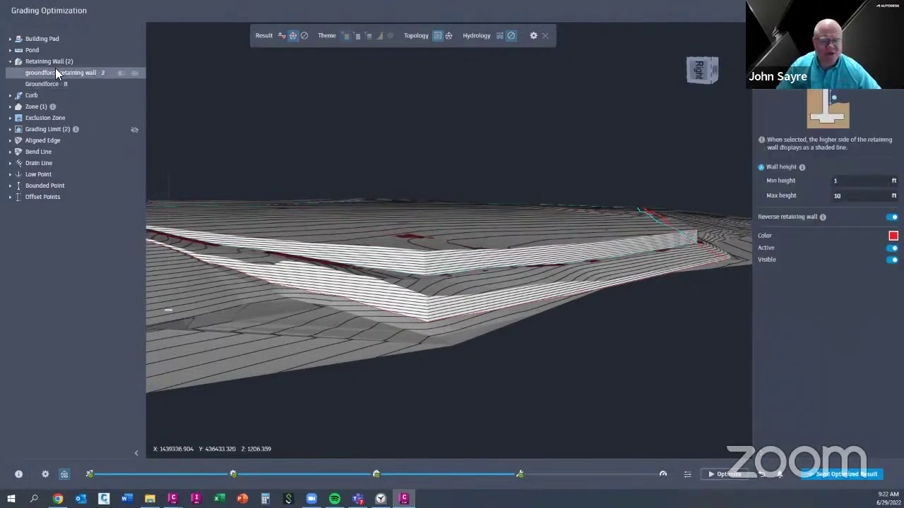
{"action": "left_click", "coordinate": [55, 84]}
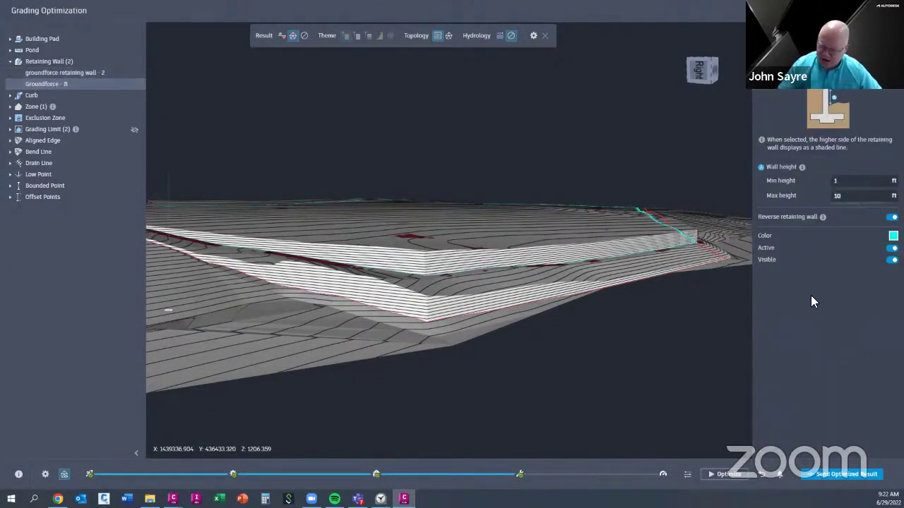
{"action": "type", "text": "3"}
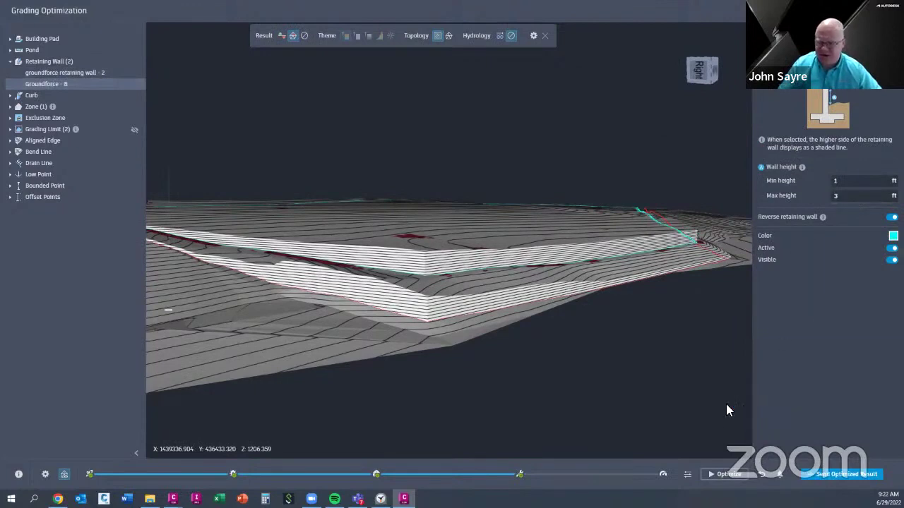
{"action": "left_click", "coordinate": [724, 475]}
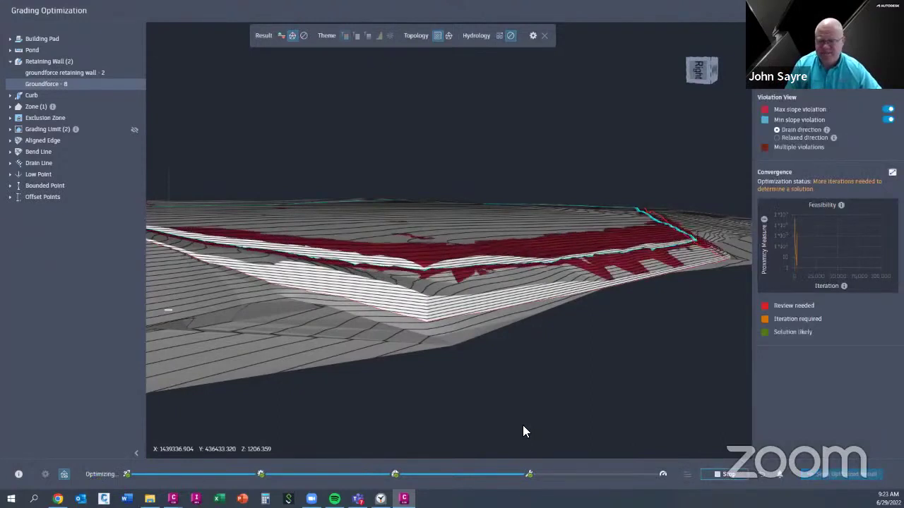
{"action": "left_click", "coordinate": [732, 476]}
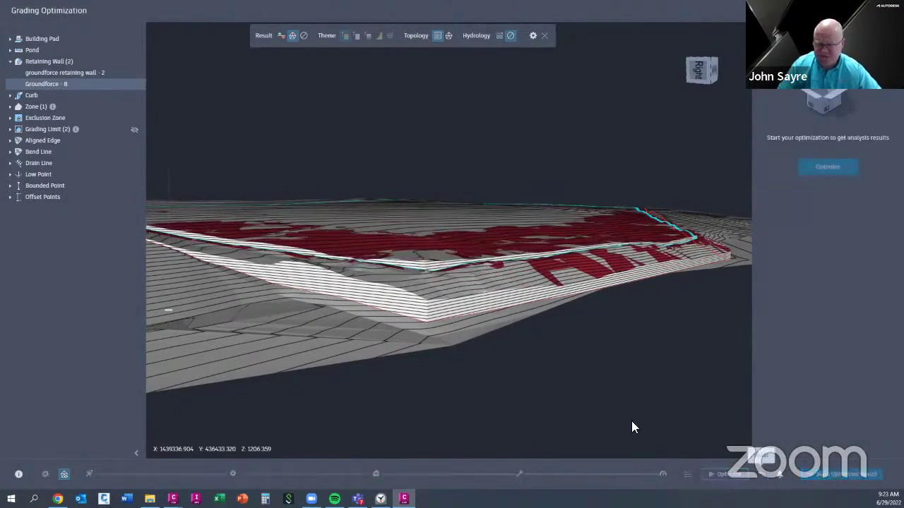
{"action": "left_click", "coordinate": [728, 475]}
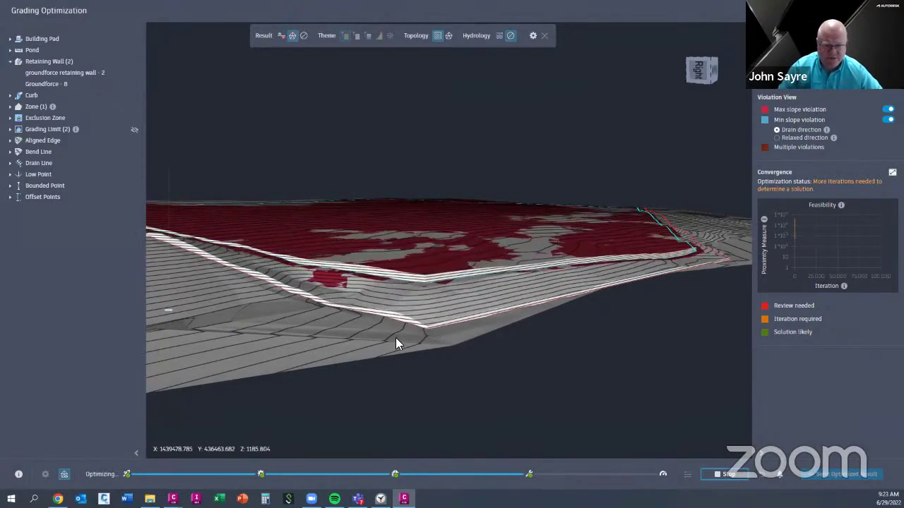
Compare the inner and outer walls at the perimeter corner during the new run, then end the optimization and return to the drawing
{"action": "middle_click_drag", "start_coordinate": [394, 342], "coordinate": [472, 374], "text": "shift"}
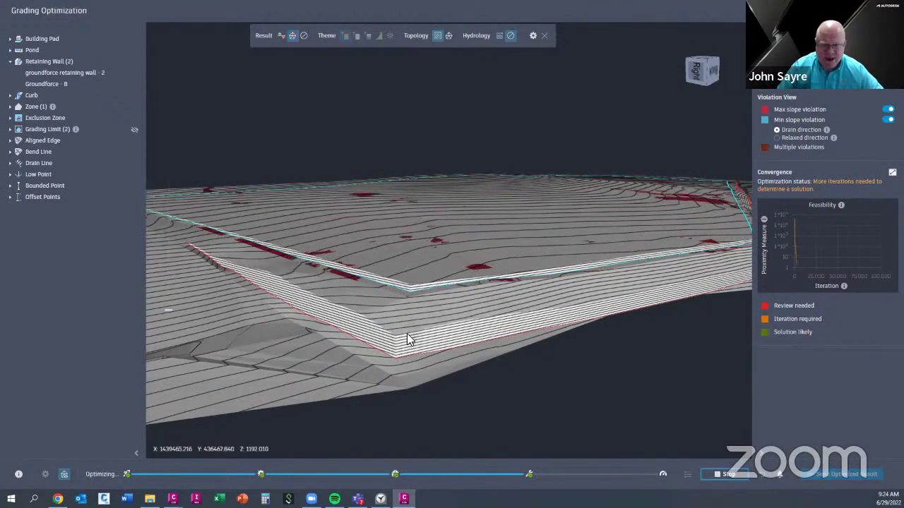
{"action": "middle_click_drag", "start_coordinate": [579, 343], "coordinate": [555, 347]}
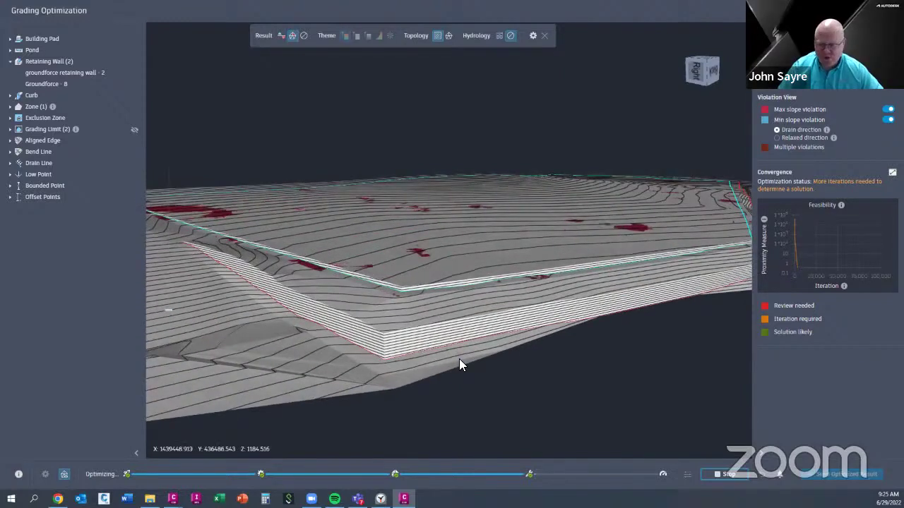
{"action": "left_click", "coordinate": [722, 475]}
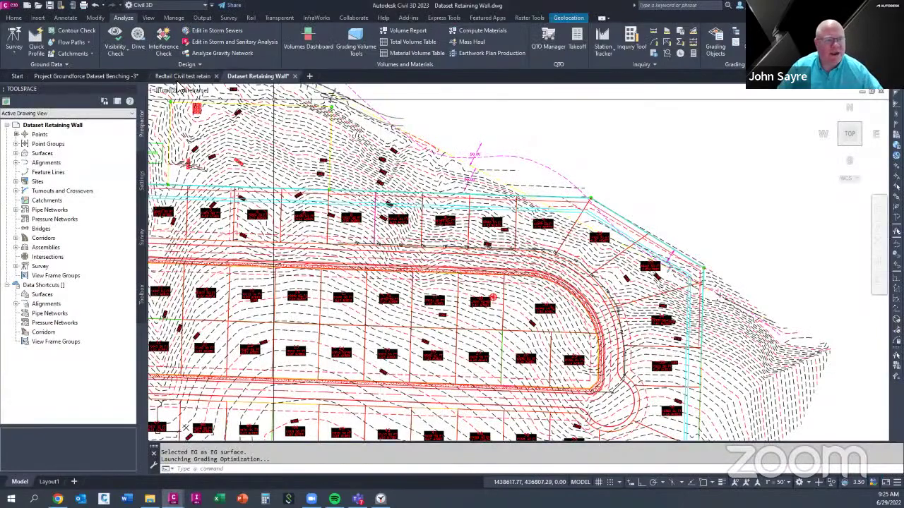
Switch to the Redtail Civil test retain drawing and locate the rectangular walled zone adjoining the large building pad
{"action": "left_click", "coordinate": [181, 76]}
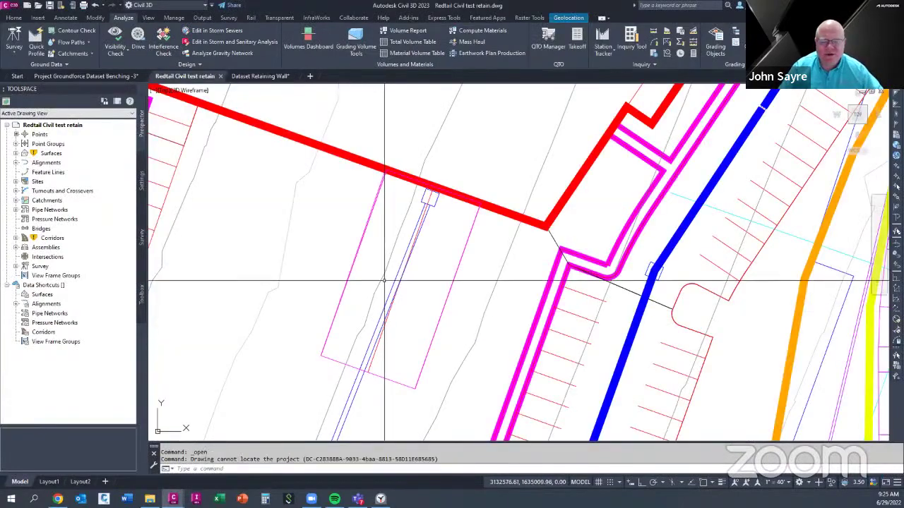
{"action": "scroll", "coordinate": [378, 336], "scroll_direction": "down", "scroll_amount": 4}
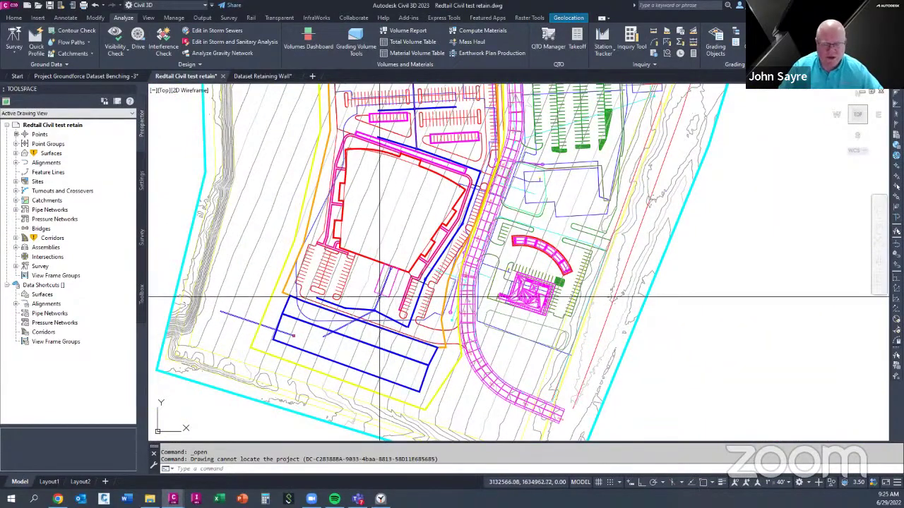
{"action": "scroll", "coordinate": [379, 288], "scroll_direction": "up", "scroll_amount": 2}
{"action": "scroll", "coordinate": [430, 300], "scroll_direction": "up", "scroll_amount": 3}
{"action": "scroll", "coordinate": [430, 300], "scroll_direction": "up", "scroll_amount": 1}
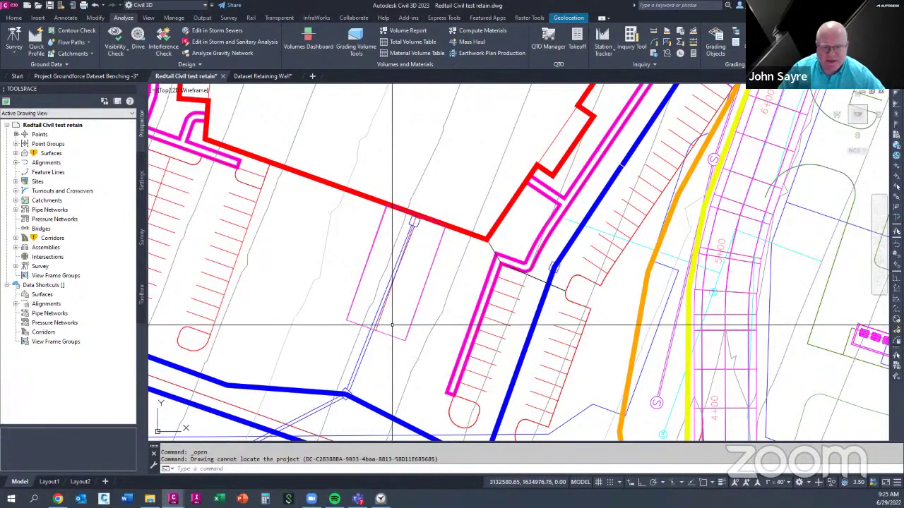
Check the grading properties of Design Building Pad - 1 and of its Reveal 1 segment beside the walled zone
{"action": "left_click", "coordinate": [385, 204]}
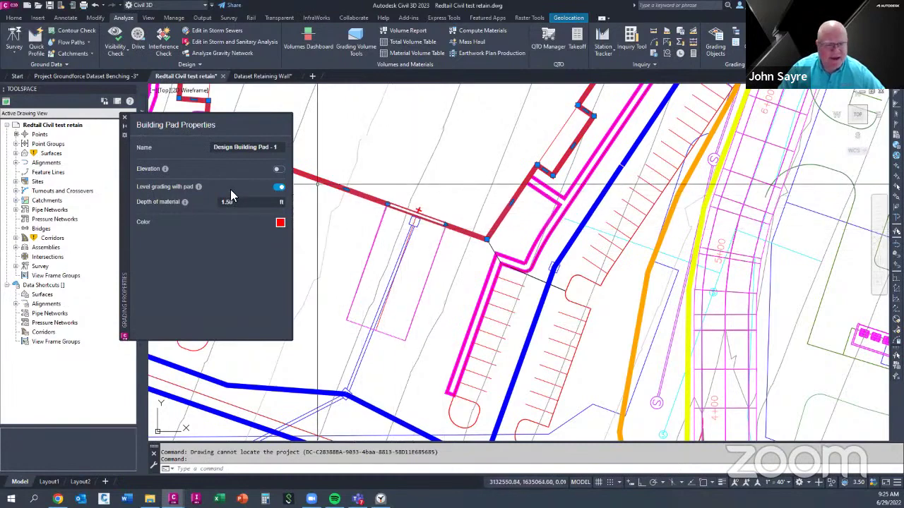
{"action": "left_click", "coordinate": [279, 187]}
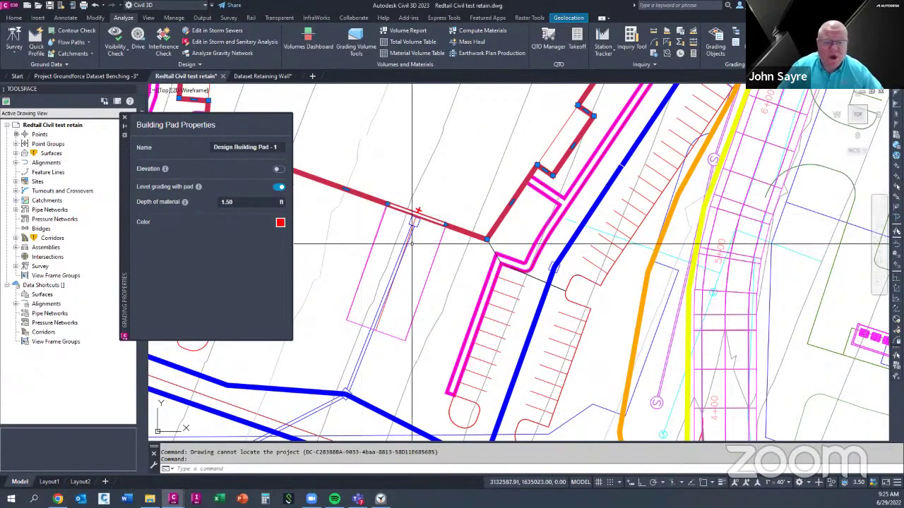
{"action": "left_click", "coordinate": [446, 221]}
{"action": "right_click", "coordinate": [433, 232]}
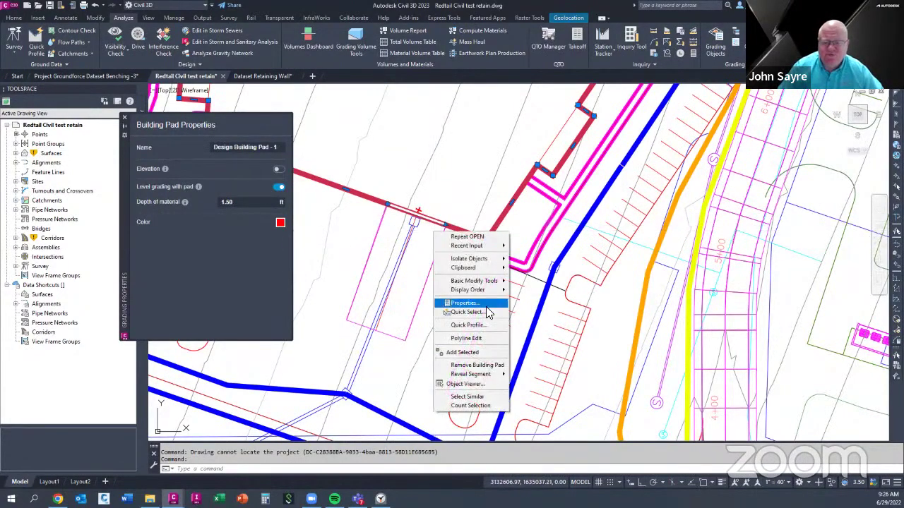
{"action": "mouse_move", "coordinate": [479, 382]}
{"action": "mouse_move", "coordinate": [538, 383]}
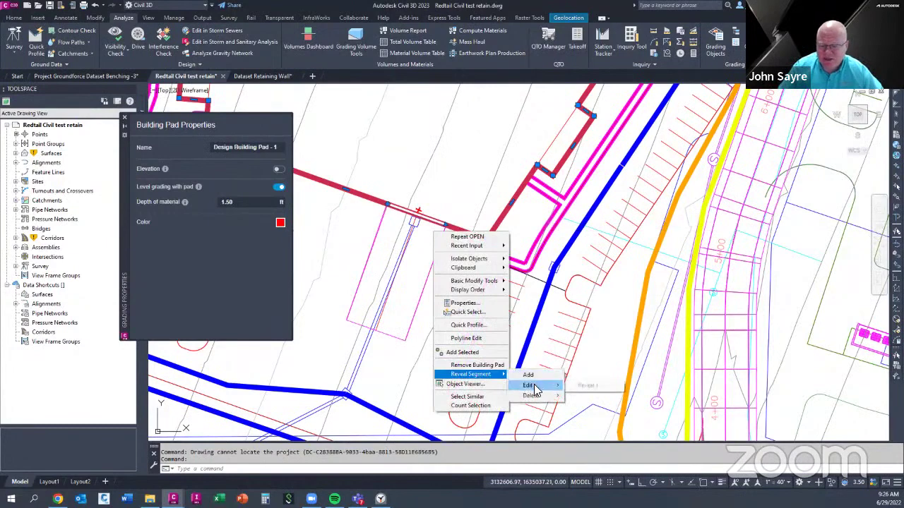
{"action": "left_click", "coordinate": [601, 386]}
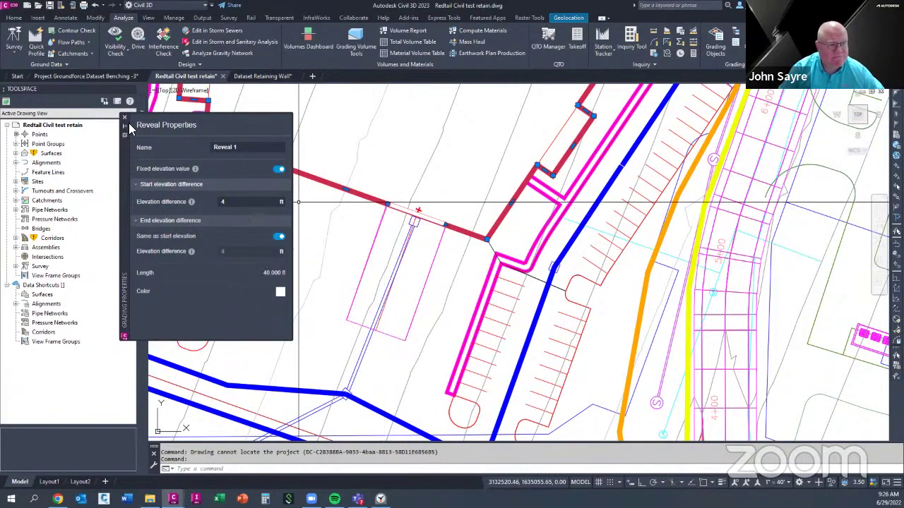
{"action": "key", "text": "Escape"}
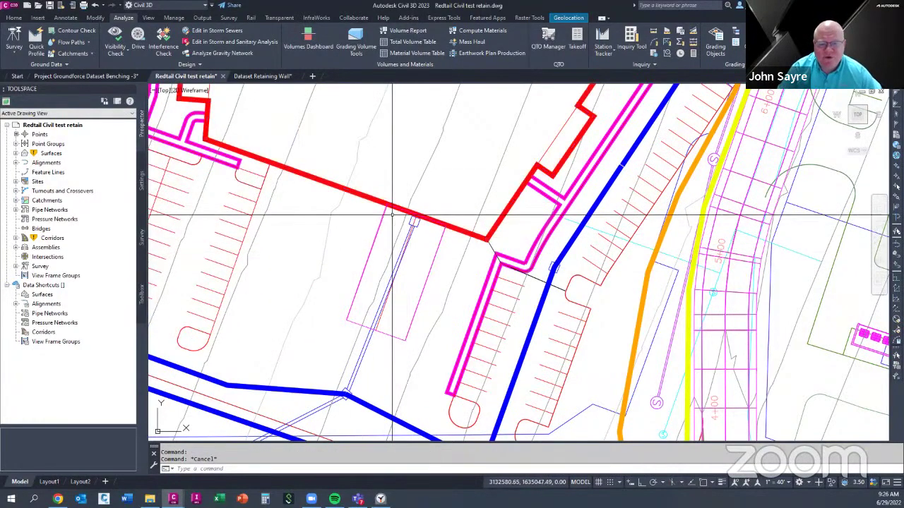
Check the height settings and extent of the three-sided retaining wall adjoining the building pad
{"action": "scroll", "coordinate": [392, 214], "scroll_direction": "up", "scroll_amount": 5}
{"action": "left_click", "coordinate": [456, 199]}
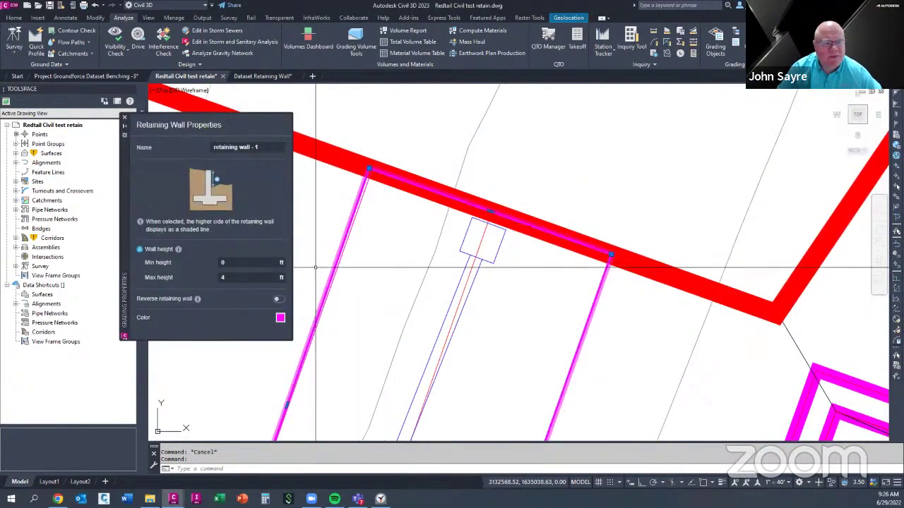
{"action": "scroll", "coordinate": [365, 228], "scroll_direction": "down", "scroll_amount": 2}
{"action": "middle_click_drag", "start_coordinate": [404, 284], "coordinate": [433, 264]}
{"action": "scroll", "coordinate": [376, 302], "scroll_direction": "up", "scroll_amount": 2}
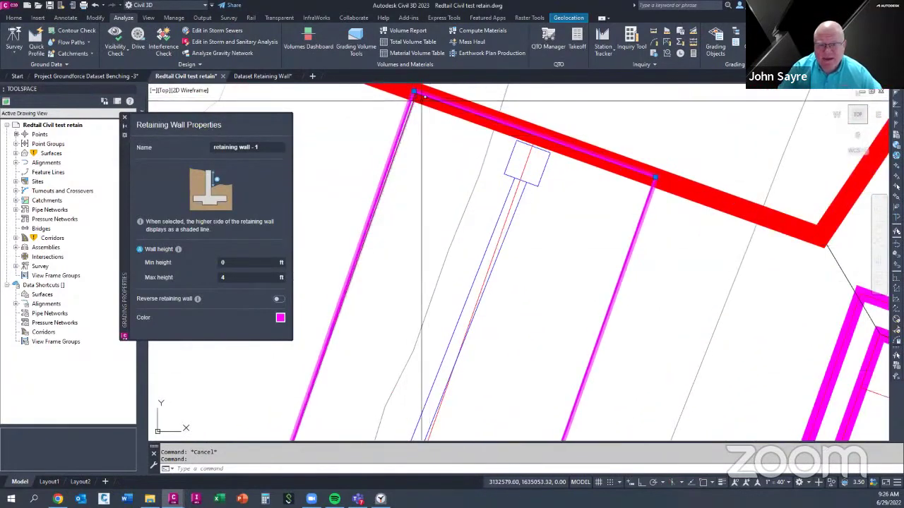
{"action": "scroll", "coordinate": [378, 185], "scroll_direction": "up", "scroll_amount": 2}
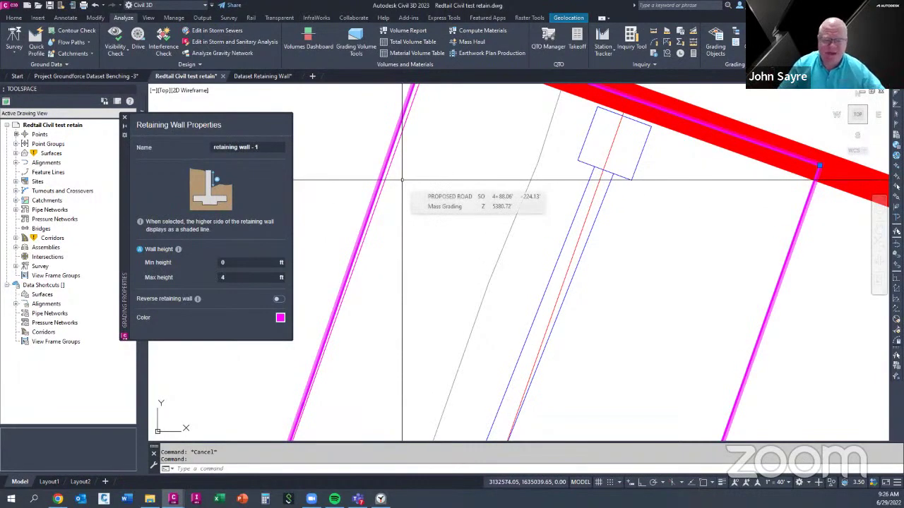
{"action": "scroll", "coordinate": [402, 180], "scroll_direction": "down", "scroll_amount": 3}
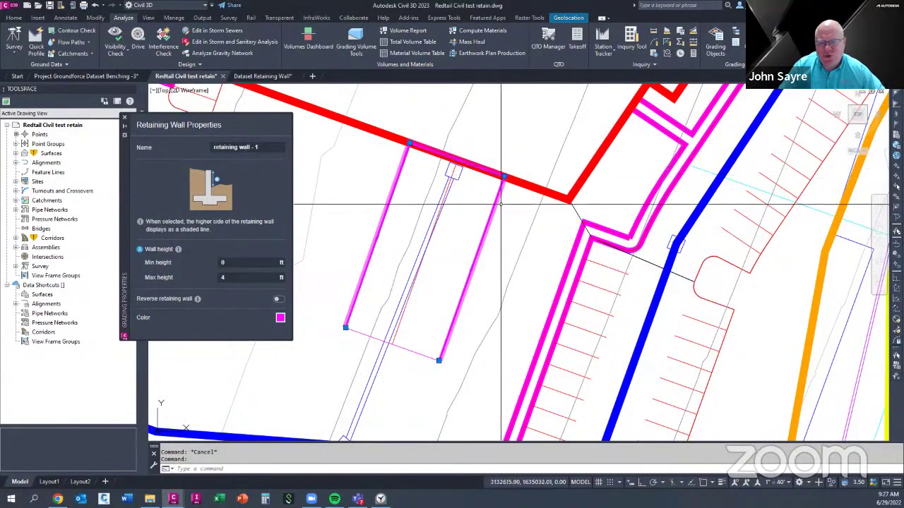
{"action": "key", "text": "Escape"}
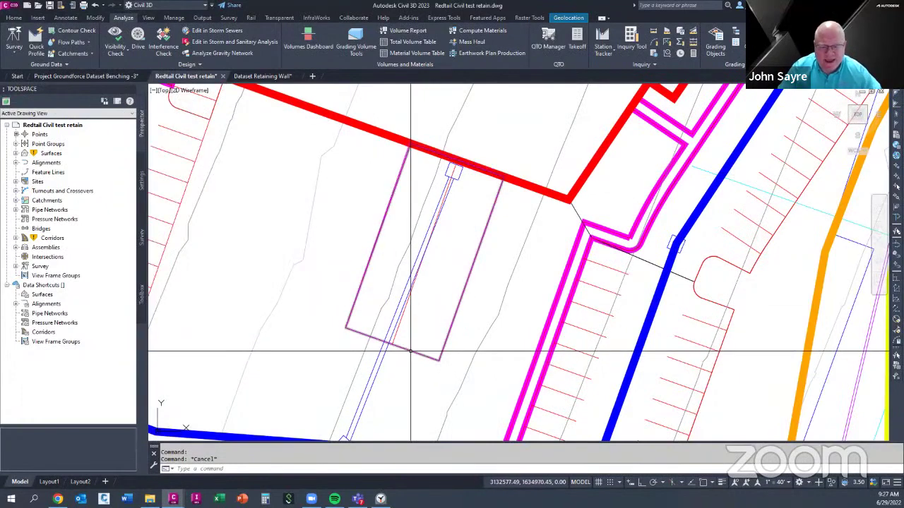
Redefine the walled zone's inclination direction as 70.38 by picking points from its outer edge toward the building pad
{"action": "left_click", "coordinate": [410, 351]}
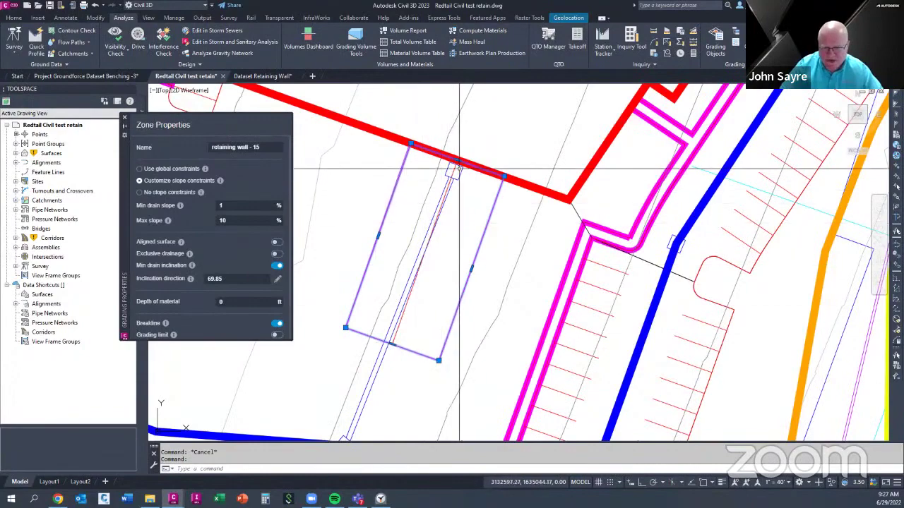
{"action": "scroll", "coordinate": [452, 170], "scroll_direction": "down", "scroll_amount": 4}
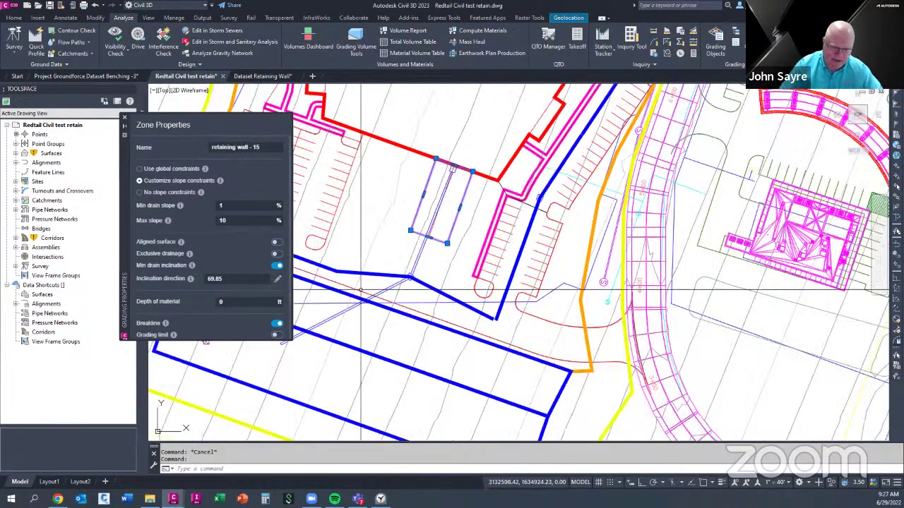
{"action": "scroll", "coordinate": [454, 178], "scroll_direction": "up", "scroll_amount": 5}
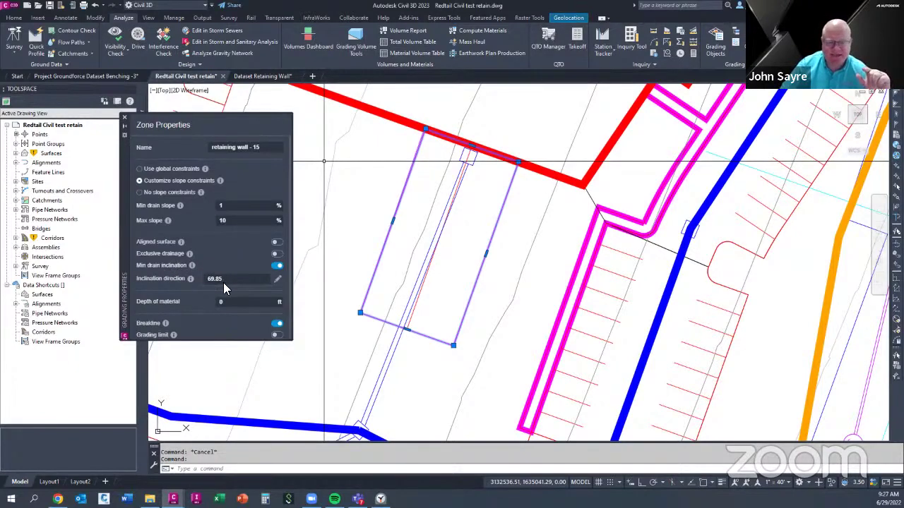
{"action": "left_click", "coordinate": [278, 281]}
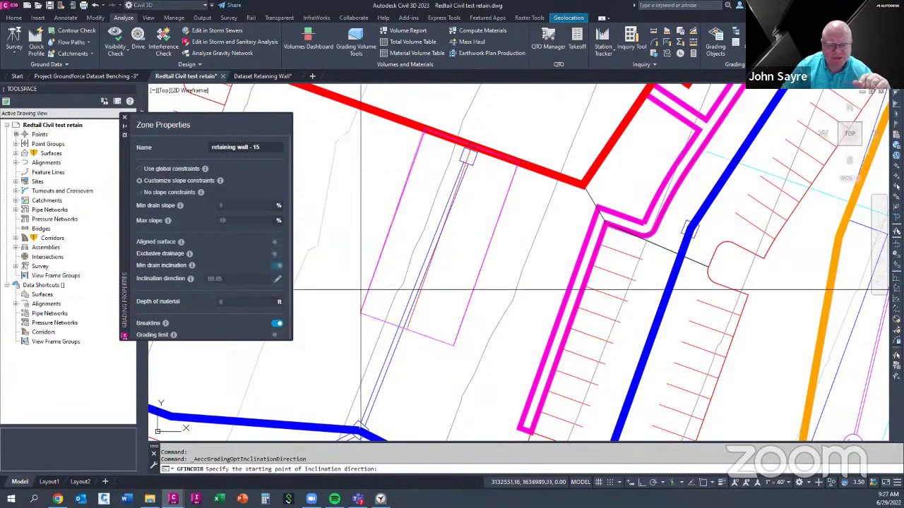
{"action": "left_click", "coordinate": [407, 329]}
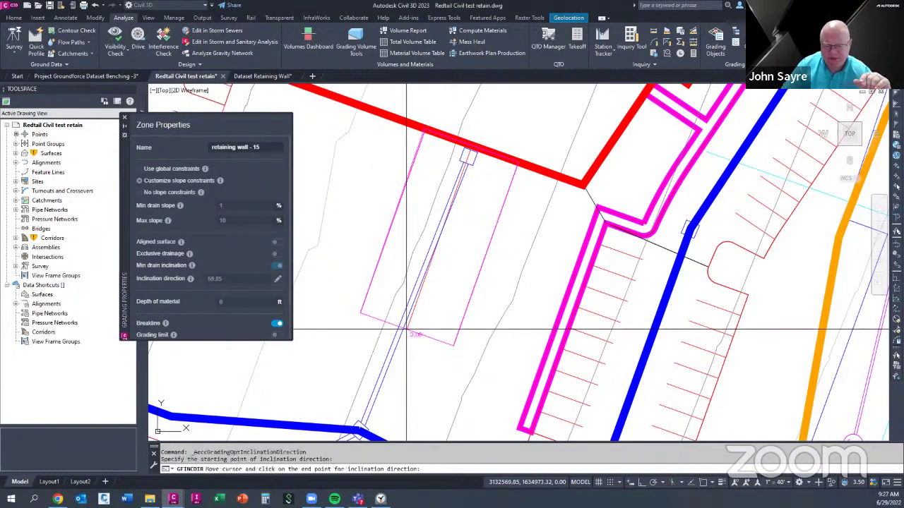
{"action": "left_click", "coordinate": [469, 150]}
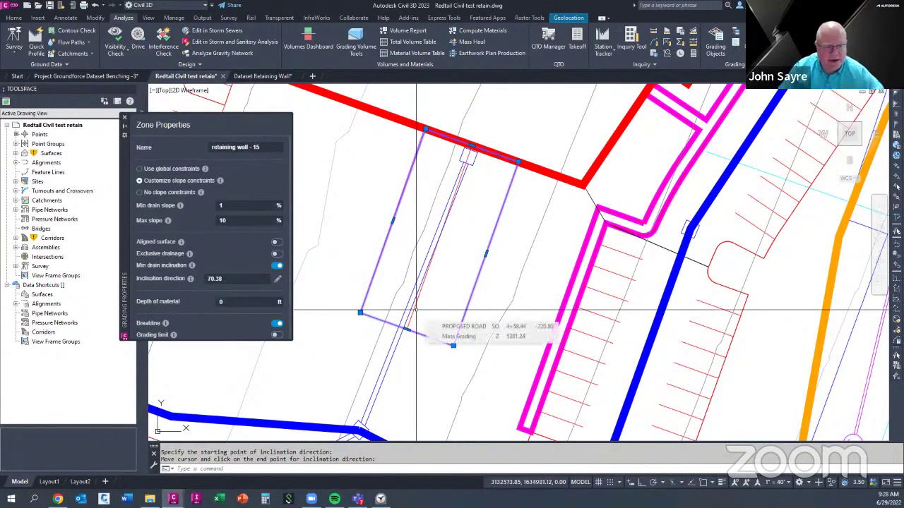
Review the zone's remaining grading properties, close them and view the overall Redtail site layout
{"action": "scroll", "coordinate": [212, 318], "scroll_direction": "down", "scroll_amount": 2}
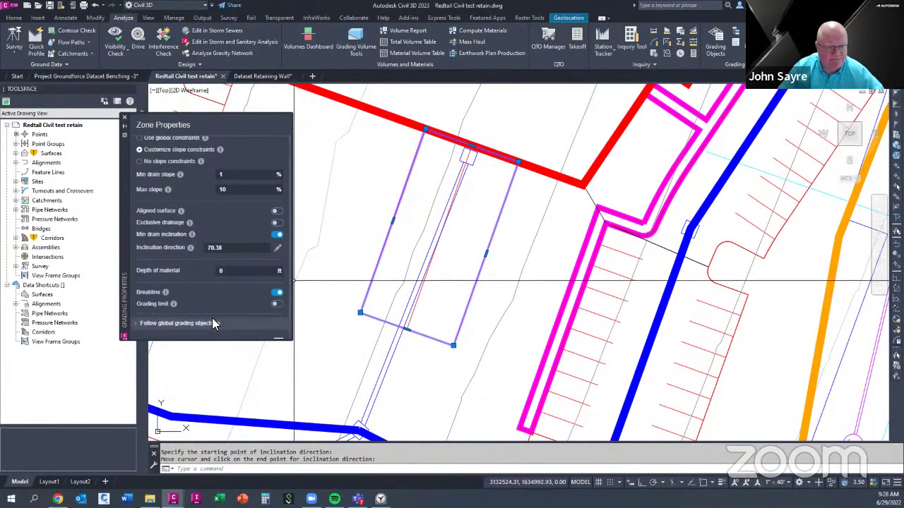
{"action": "left_click", "coordinate": [125, 119]}
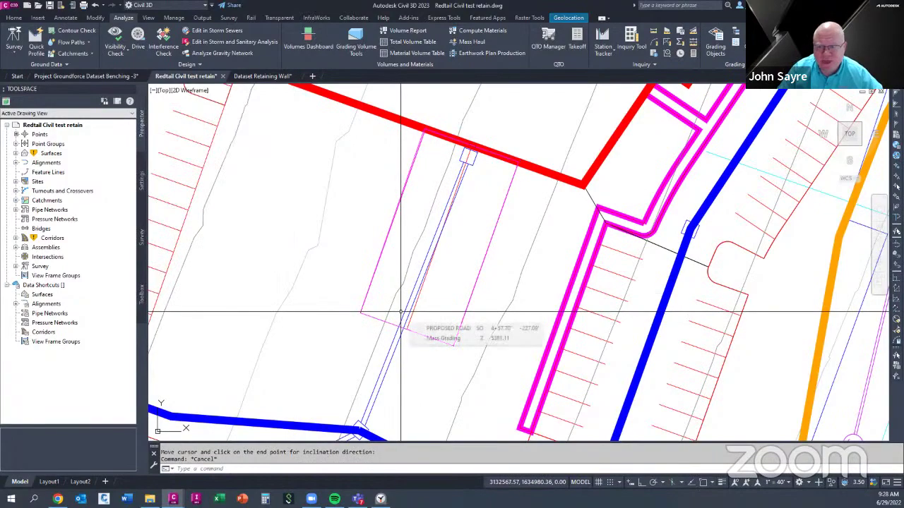
{"action": "scroll", "coordinate": [401, 312], "scroll_direction": "down", "scroll_amount": 3}
{"action": "scroll", "coordinate": [402, 311], "scroll_direction": "down", "scroll_amount": 5}
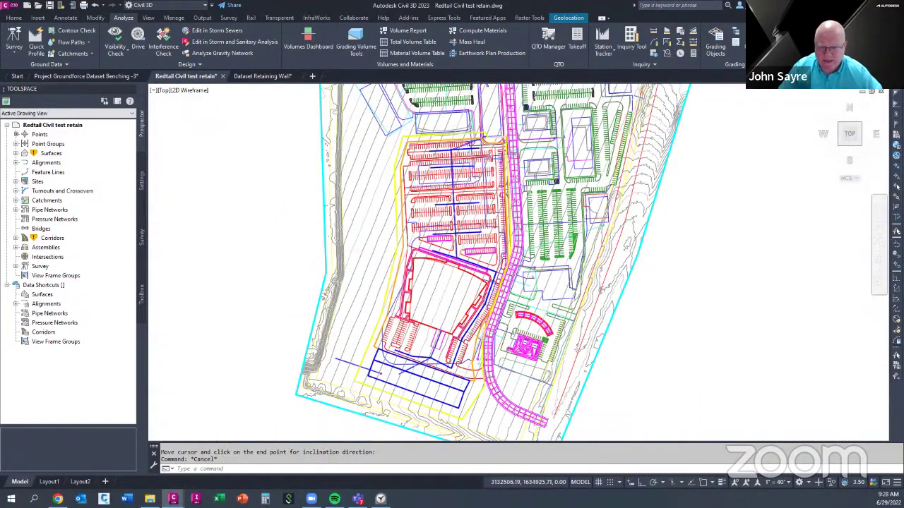
Check the grading properties of the proposed detention pond zone and of the detention pond south of the building pad
{"action": "scroll", "coordinate": [445, 347], "scroll_direction": "up", "scroll_amount": 2}
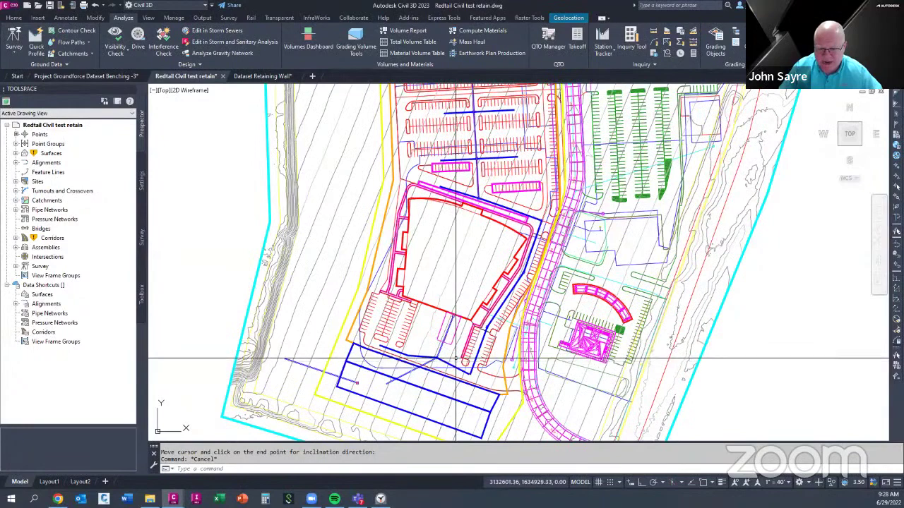
{"action": "scroll", "coordinate": [458, 353], "scroll_direction": "up", "scroll_amount": 2}
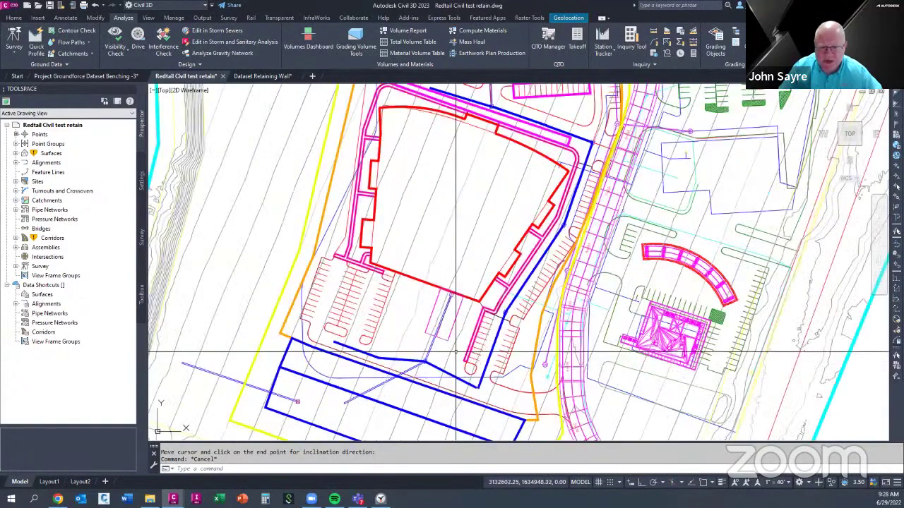
{"action": "left_click", "coordinate": [417, 282]}
{"action": "key", "text": "Escape"}
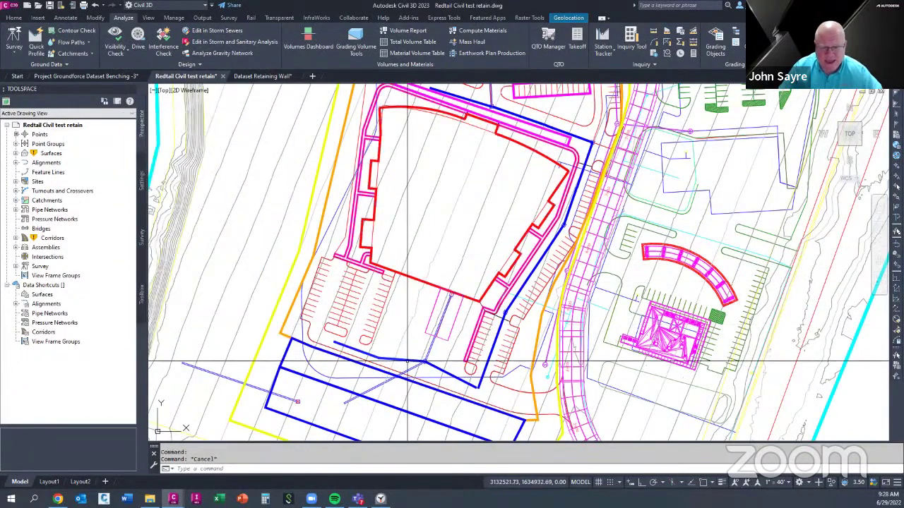
{"action": "left_click", "coordinate": [408, 359]}
{"action": "key", "text": "Escape"}
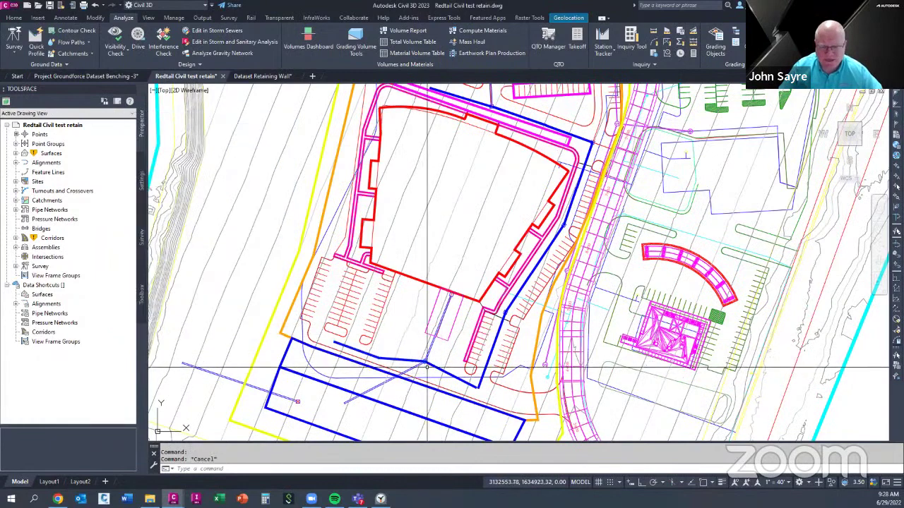
{"action": "left_click", "coordinate": [423, 384]}
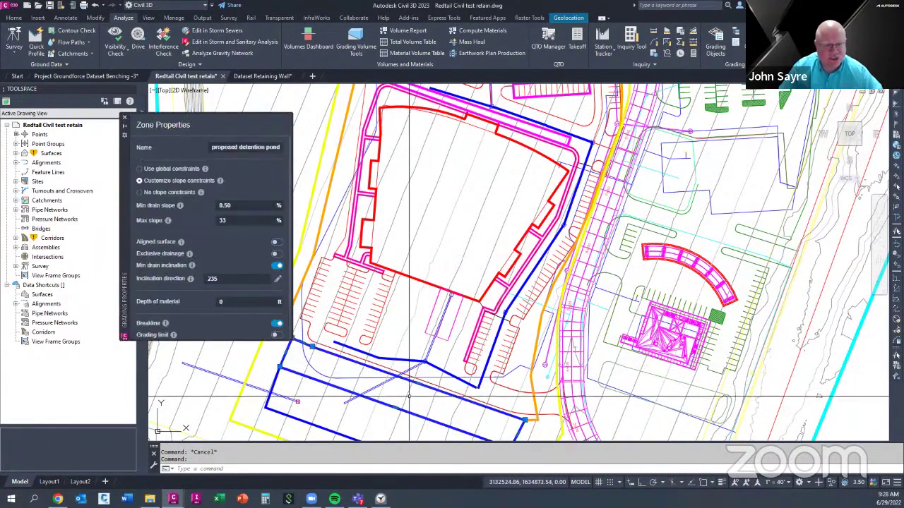
{"action": "key", "text": "Escape"}
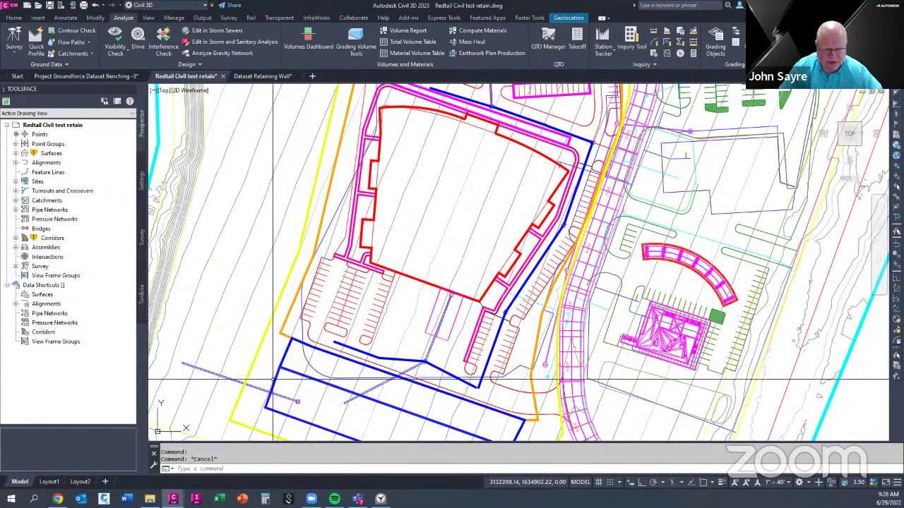
{"action": "left_click", "coordinate": [355, 403]}
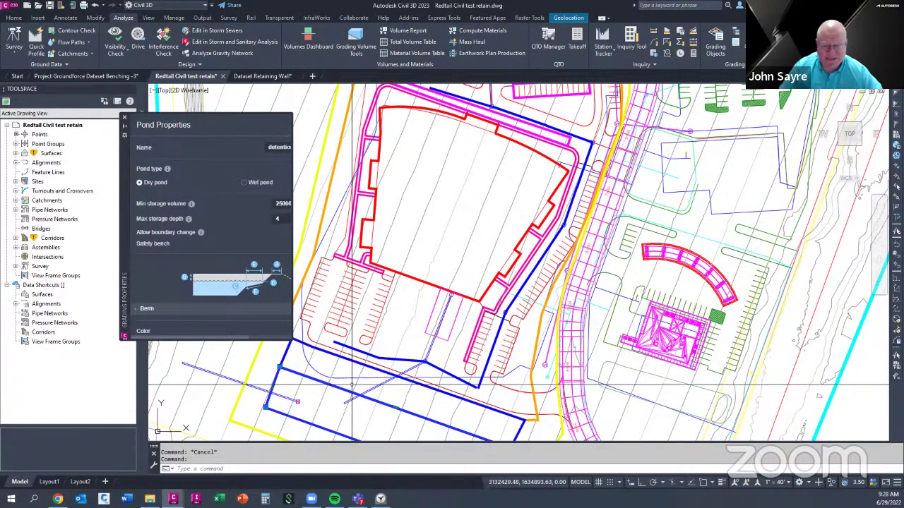
{"action": "key", "text": "Escape"}
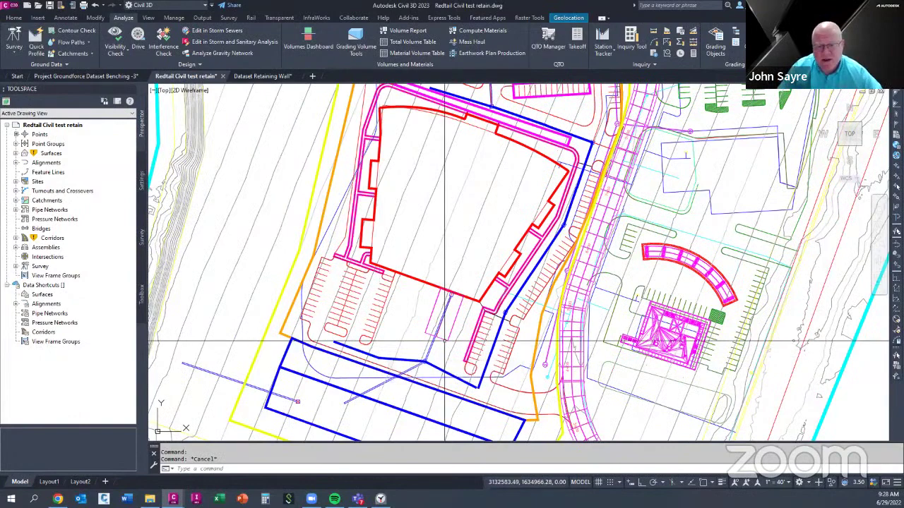
Launch Grading Optimization for the Redtail site, using Mass Grading instead of picking an existing-ground surface
{"action": "scroll", "coordinate": [452, 346], "scroll_direction": "up", "scroll_amount": 5}
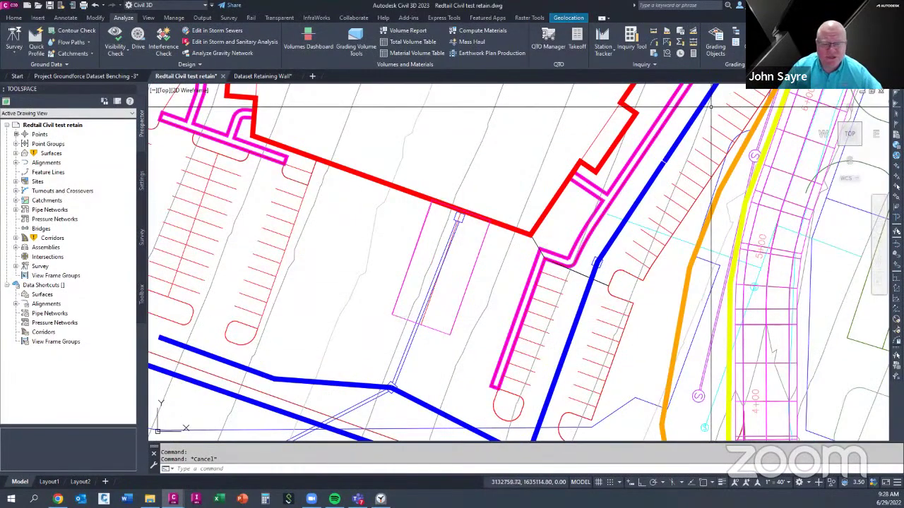
{"action": "left_click", "coordinate": [757, 42]}
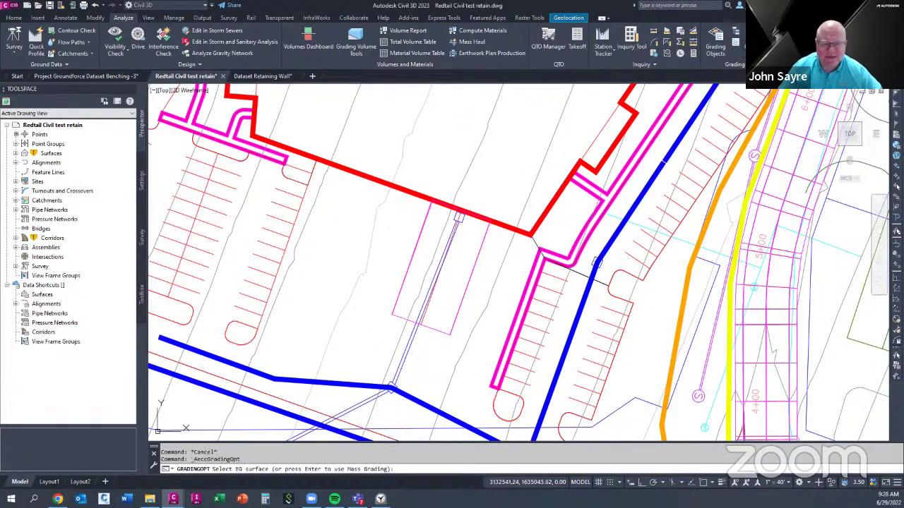
{"action": "key", "text": "Return"}
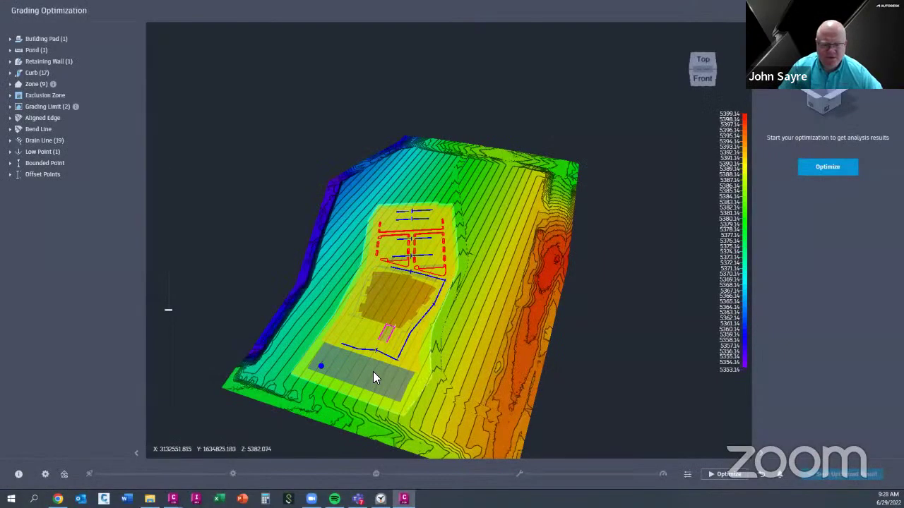
{"action": "left_click_drag", "start_coordinate": [376, 371], "coordinate": [404, 332]}
{"action": "scroll", "coordinate": [404, 331], "scroll_direction": "up", "scroll_amount": 5}
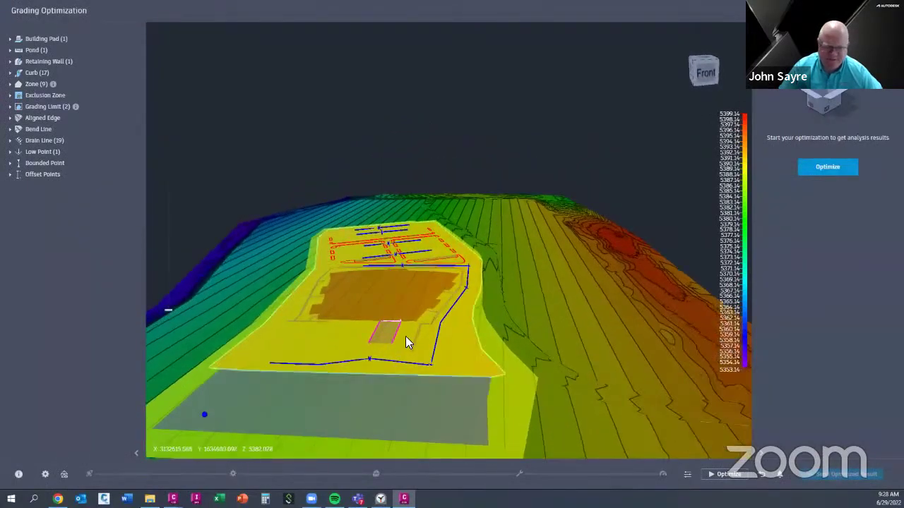
{"action": "middle_click_drag", "start_coordinate": [410, 332], "coordinate": [433, 296]}
{"action": "scroll", "coordinate": [425, 299], "scroll_direction": "up", "scroll_amount": 5}
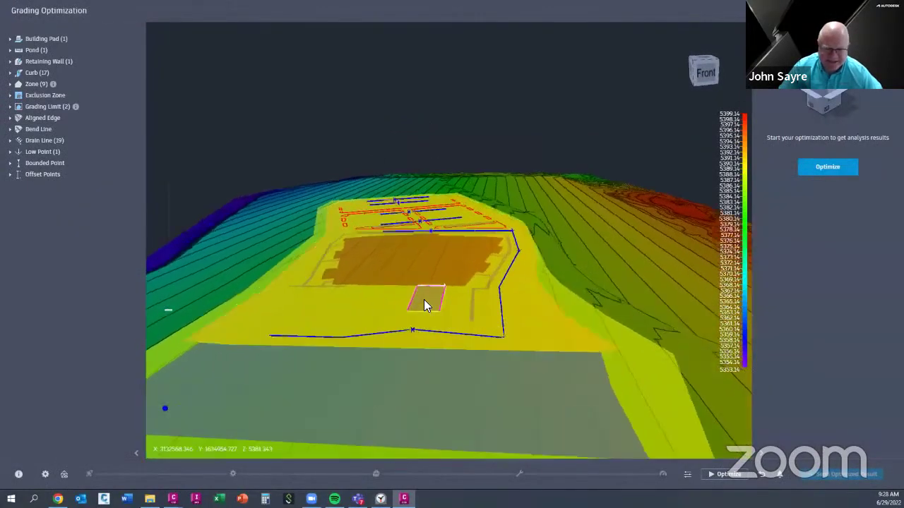
{"action": "scroll", "coordinate": [424, 358], "scroll_direction": "up", "scroll_amount": 5}
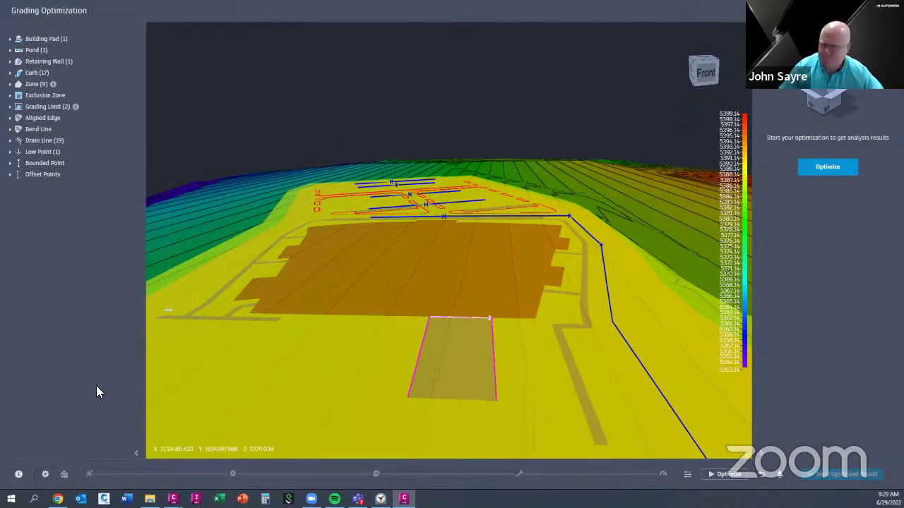
Bring up the display options and turn on the hydrology flow arrows for the site surface
{"action": "left_click", "coordinate": [390, 140]}
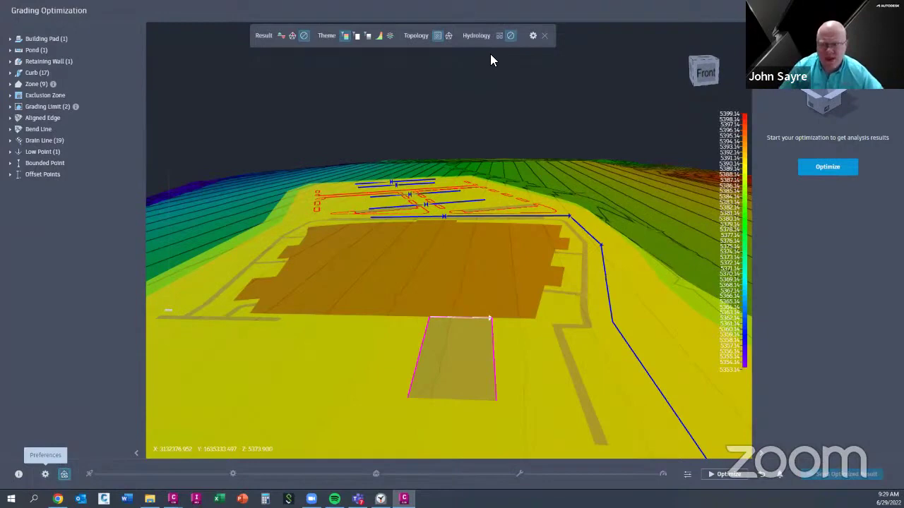
{"action": "left_click", "coordinate": [499, 36]}
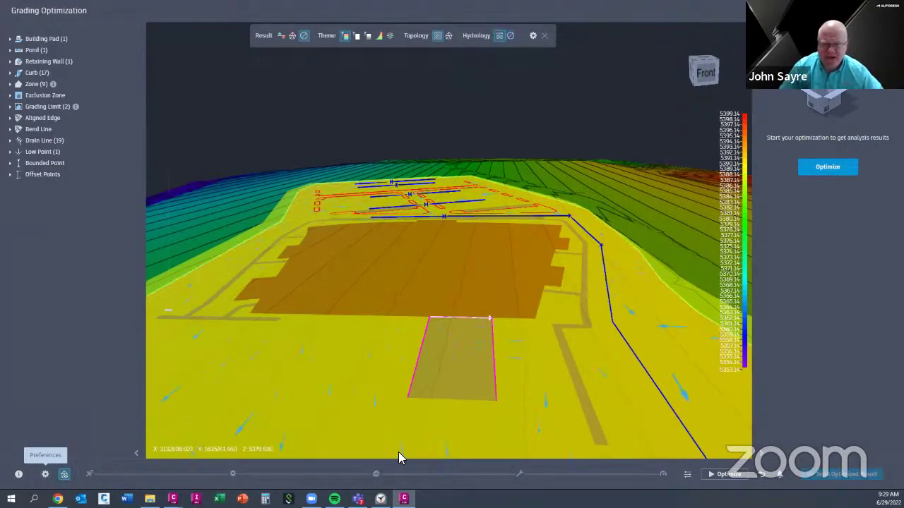
{"action": "scroll", "coordinate": [447, 421], "scroll_direction": "up", "scroll_amount": 2}
{"action": "middle_click_drag", "start_coordinate": [449, 416], "coordinate": [447, 411]}
{"action": "middle_click_drag", "start_coordinate": [445, 319], "coordinate": [445, 320]}
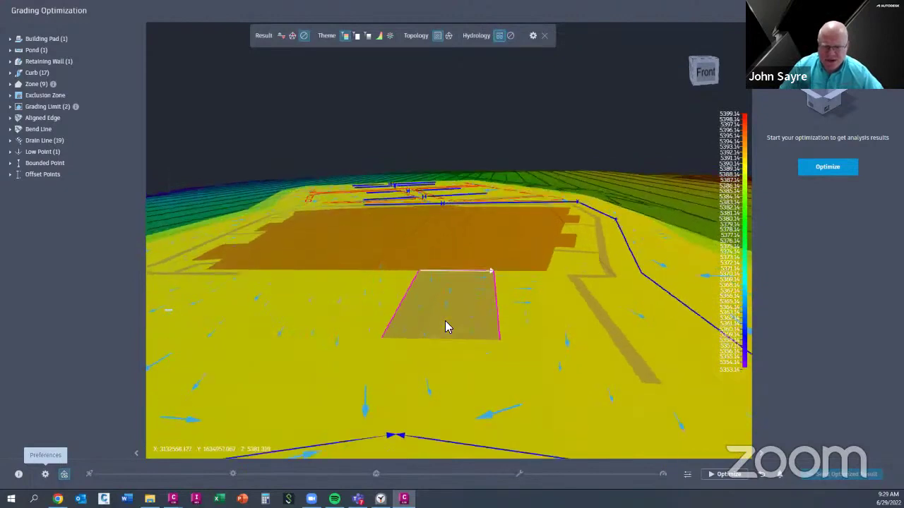
Check the slope constraints and inclination direction of the walled zone beside the building pad
{"action": "left_click", "coordinate": [445, 320]}
{"action": "scroll", "coordinate": [450, 305], "scroll_direction": "up", "scroll_amount": 1}
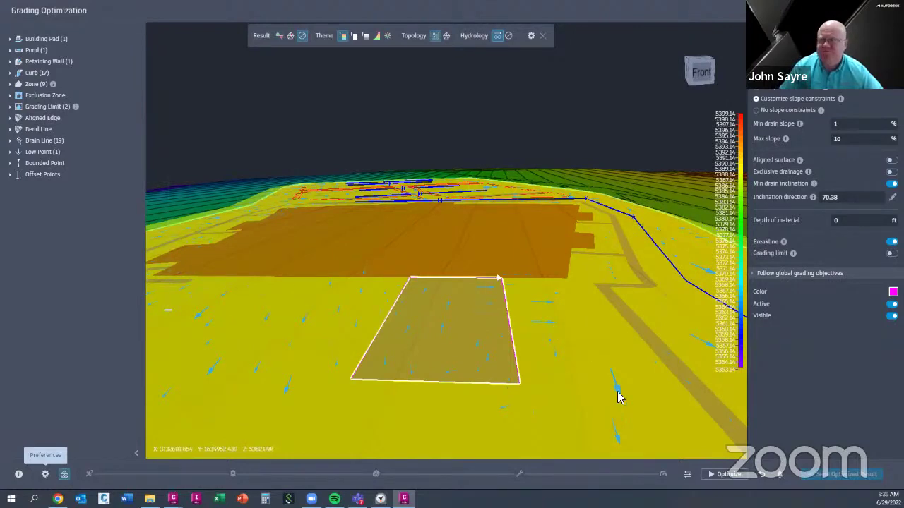
{"action": "key", "text": "Escape"}
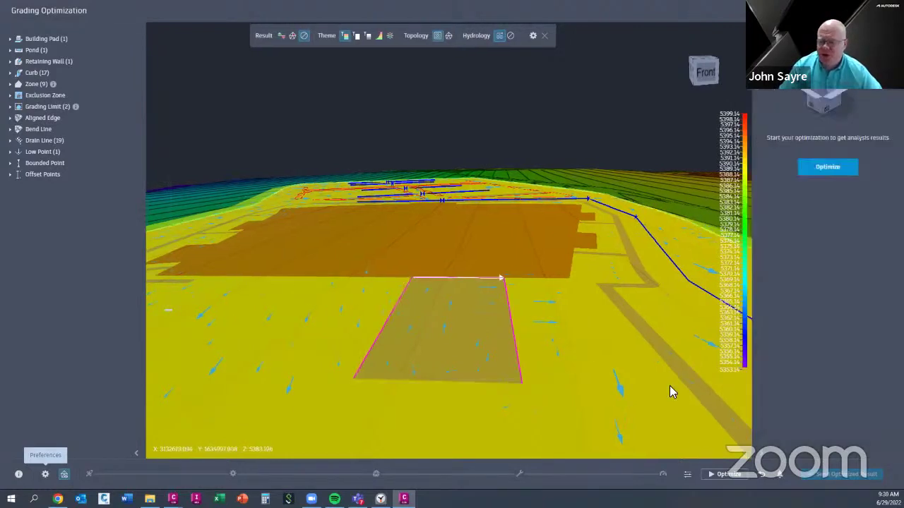
Run the grading optimization and inspect the slope violations across the building pad, parking area and outer boundary zone
{"action": "left_click", "coordinate": [730, 475]}
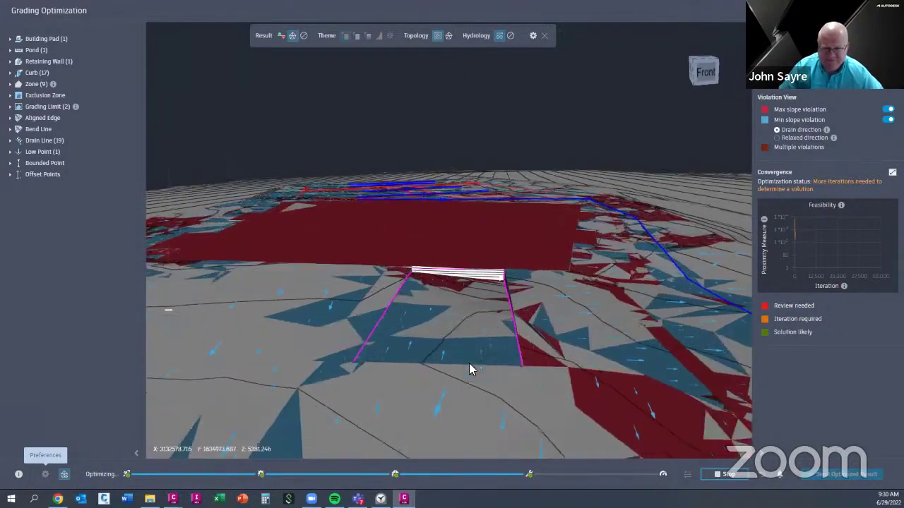
{"action": "left_click", "coordinate": [460, 417]}
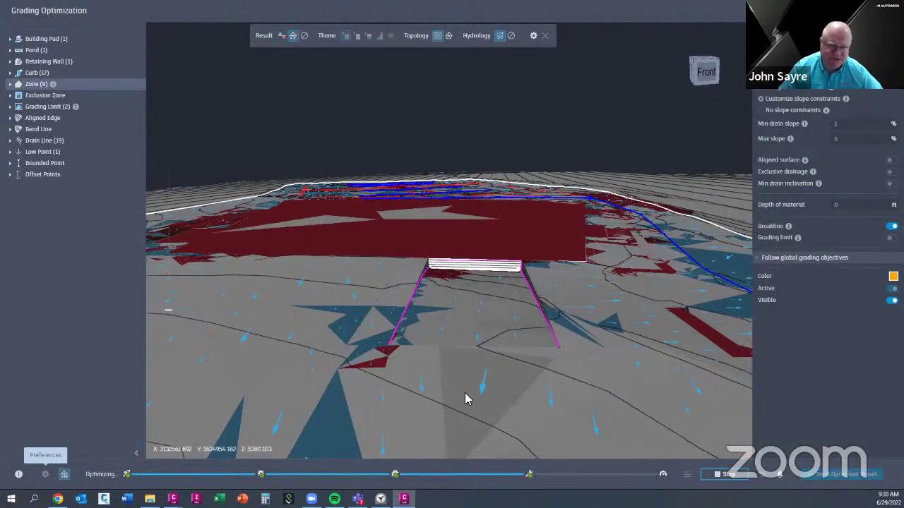
{"action": "scroll", "coordinate": [464, 356], "scroll_direction": "down", "scroll_amount": 3}
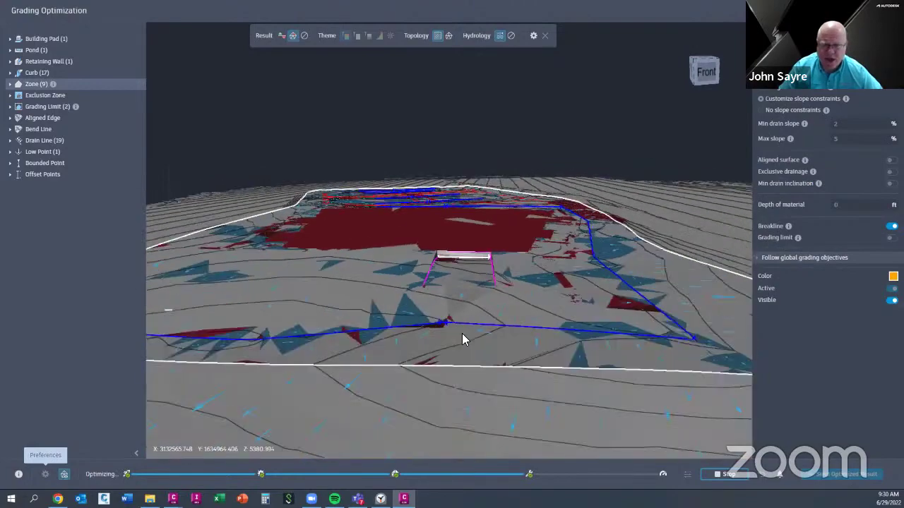
{"action": "scroll", "coordinate": [457, 333], "scroll_direction": "up", "scroll_amount": 5}
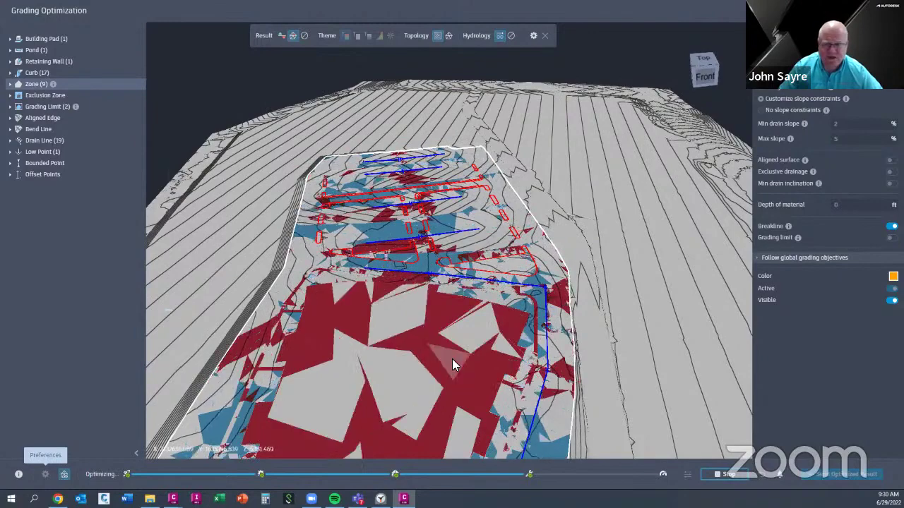
{"action": "mouse_move", "coordinate": [455, 360]}
{"action": "middle_mouse_down"}
{"action": "mouse_move", "coordinate": [461, 340]}
{"action": "mouse_move", "coordinate": [445, 352]}
{"action": "middle_mouse_up"}
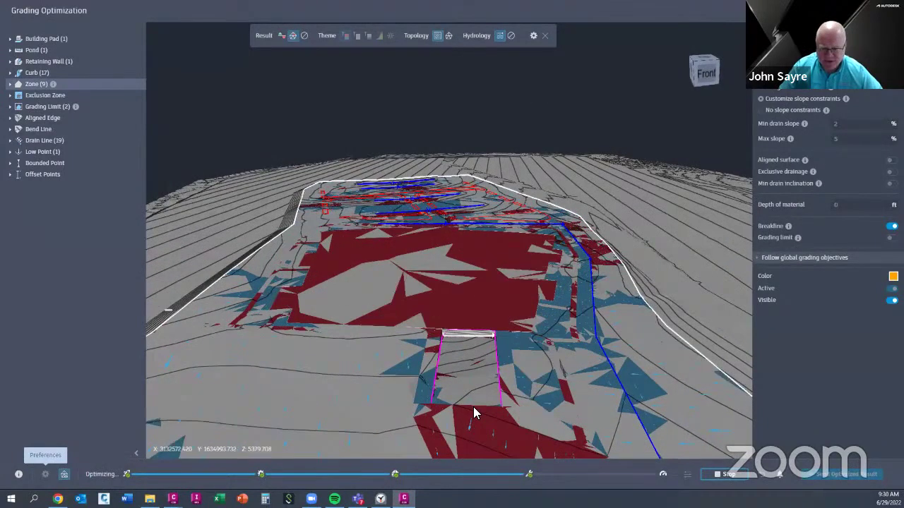
Examine the three retaining walls, flow arrows and slope violations at the walled zone from several angles during the optimization
{"action": "scroll", "coordinate": [473, 408], "scroll_direction": "up", "scroll_amount": 2}
{"action": "scroll", "coordinate": [474, 411], "scroll_direction": "up", "scroll_amount": 3}
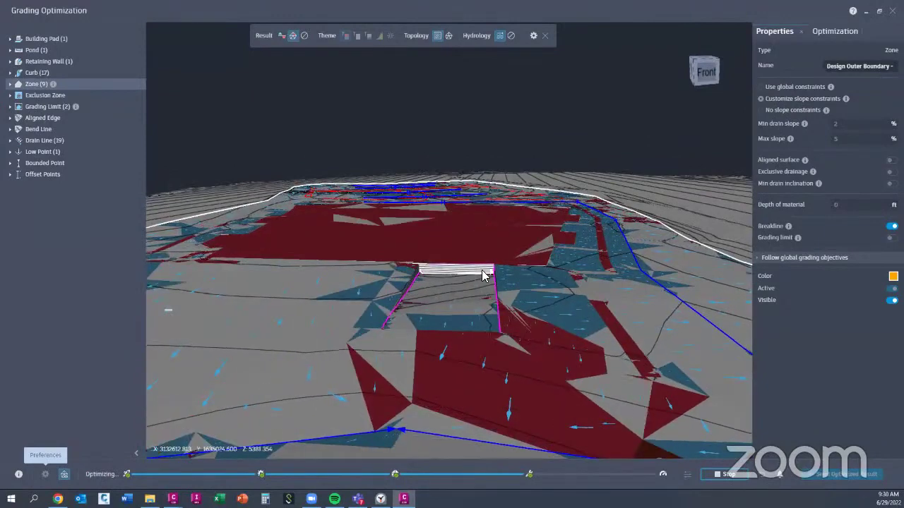
{"action": "middle_click_drag", "start_coordinate": [444, 347], "coordinate": [178, 325]}
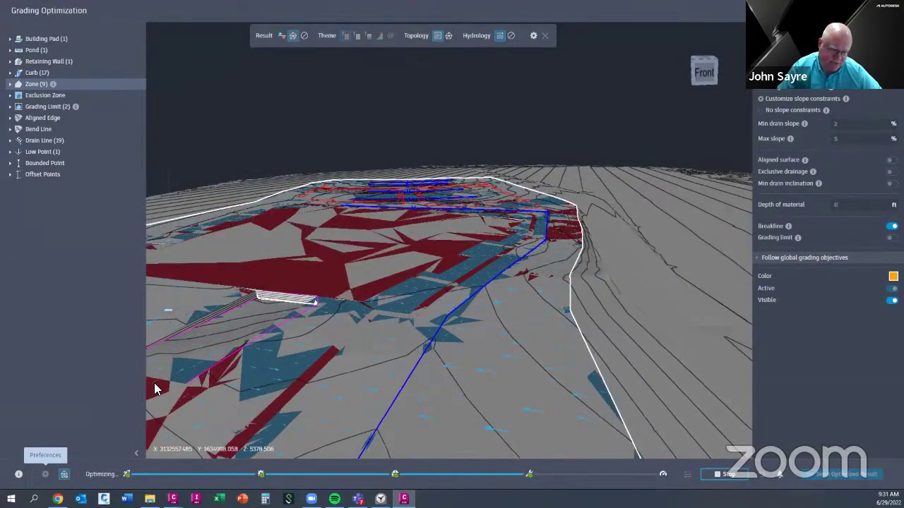
{"action": "mouse_move", "coordinate": [258, 393]}
{"action": "middle_mouse_down"}
{"action": "mouse_move", "coordinate": [278, 390]}
{"action": "mouse_move", "coordinate": [267, 394]}
{"action": "middle_mouse_up"}
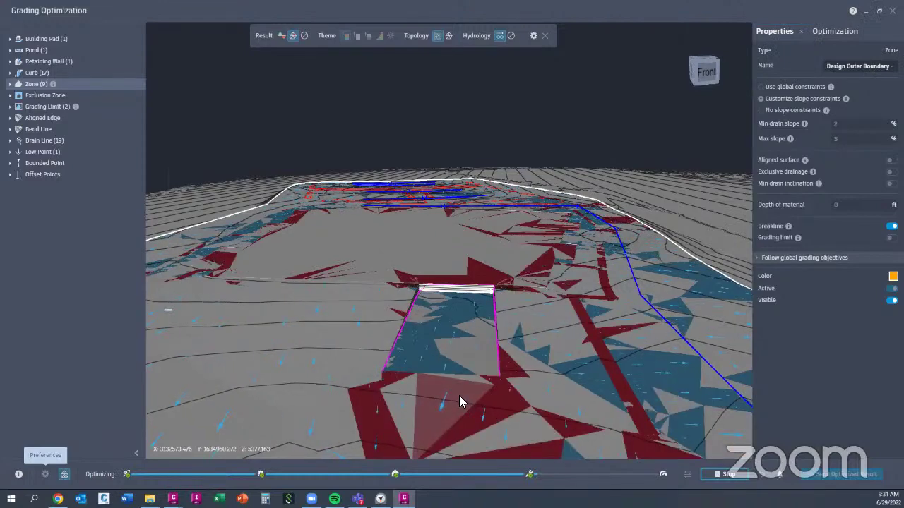
{"action": "scroll", "coordinate": [459, 393], "scroll_direction": "up", "scroll_amount": 2}
{"action": "scroll", "coordinate": [465, 390], "scroll_direction": "down", "scroll_amount": 3}
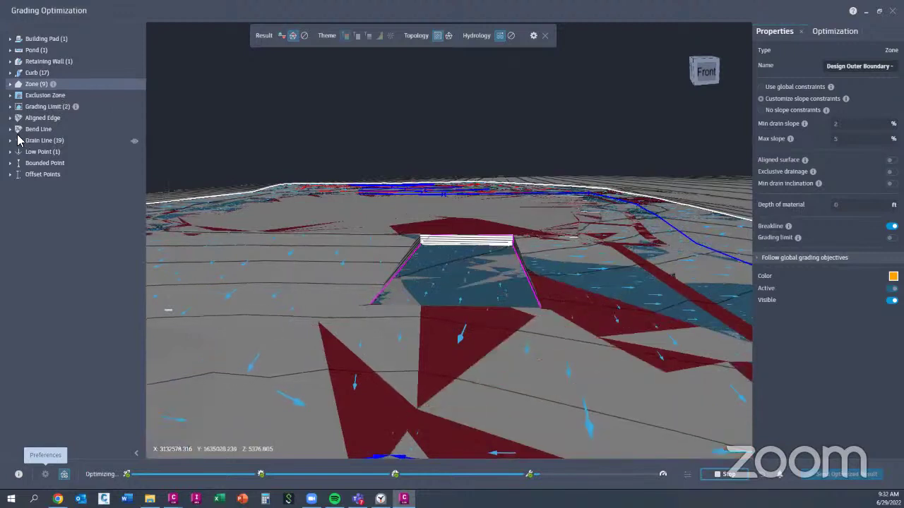
{"action": "scroll", "coordinate": [445, 302], "scroll_direction": "up", "scroll_amount": 2}
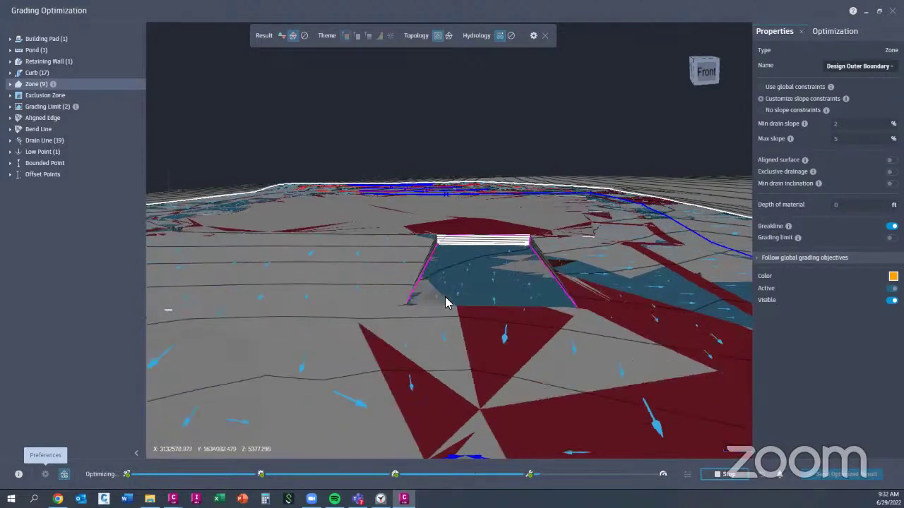
Review the properties of the retaining wall - 15 zone against the flow arrows and slope violations around it
{"action": "left_click", "coordinate": [406, 304]}
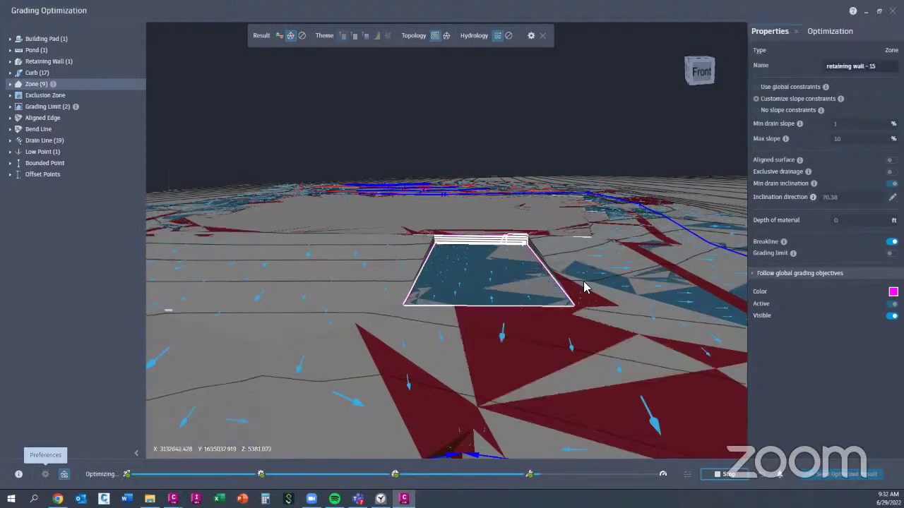
{"action": "middle_click_drag", "start_coordinate": [584, 282], "coordinate": [582, 280]}
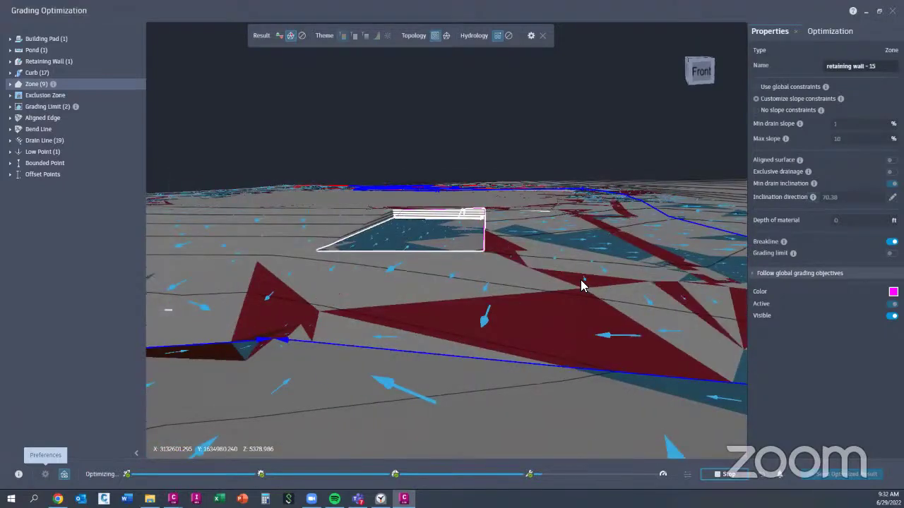
{"action": "left_click", "coordinate": [437, 313]}
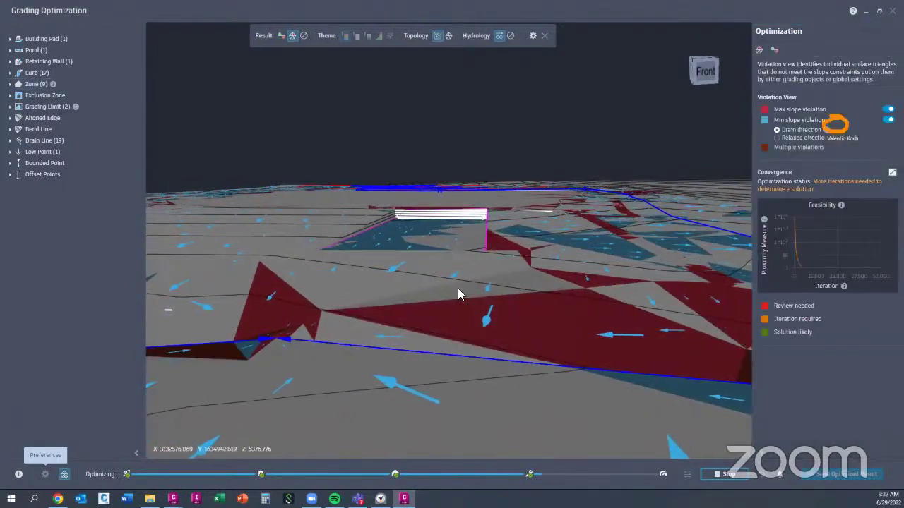
{"action": "left_click", "coordinate": [441, 239]}
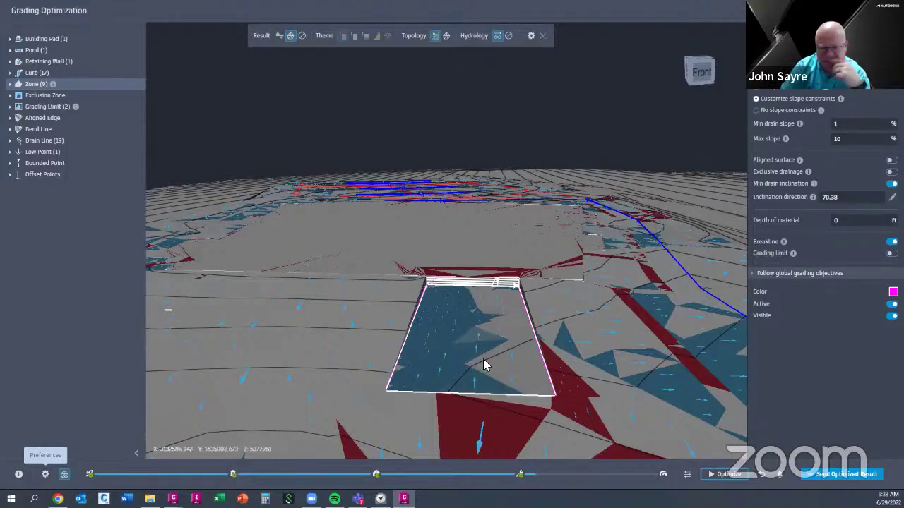
{"action": "scroll", "coordinate": [462, 363], "scroll_direction": "down", "scroll_amount": 3}
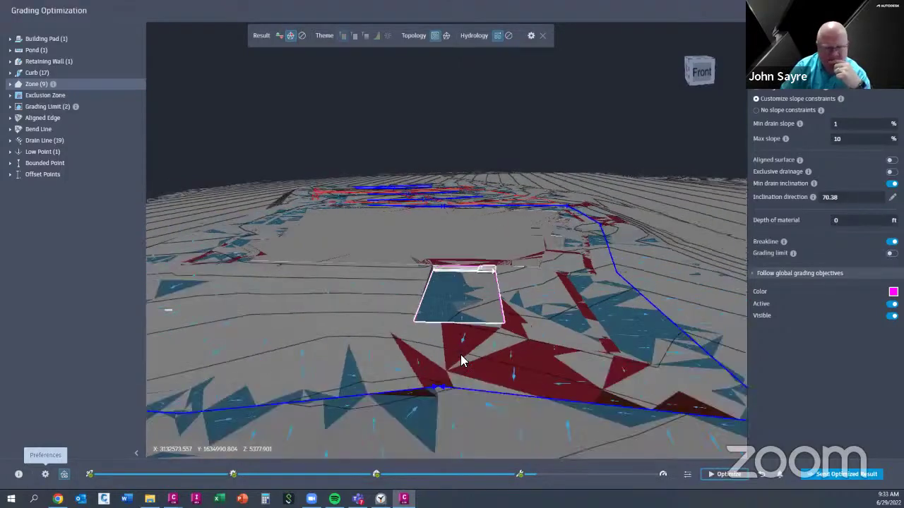
{"action": "scroll", "coordinate": [460, 359], "scroll_direction": "down", "scroll_amount": 2}
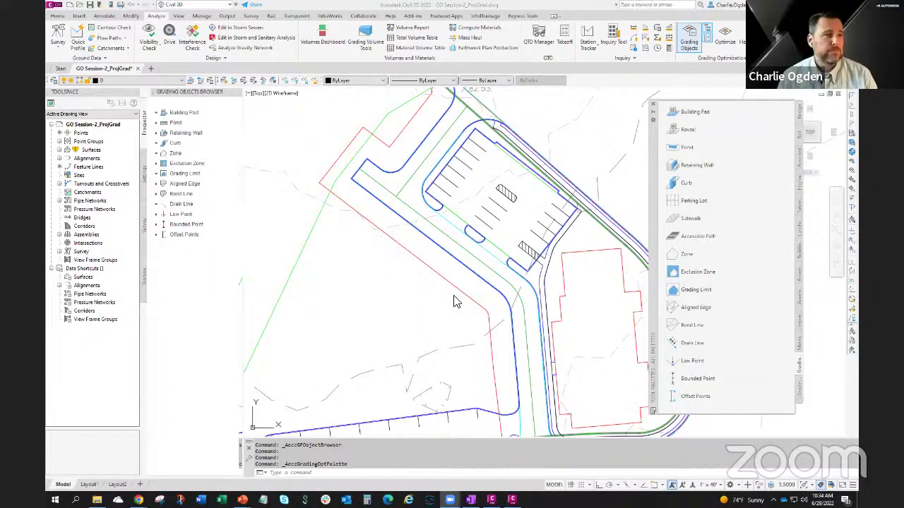
Turn on the triangles in the plan display of the existing surface's Contours 1' and 5' (Background) style and apply it
{"action": "scroll", "coordinate": [440, 277], "scroll_direction": "down", "scroll_amount": 3}
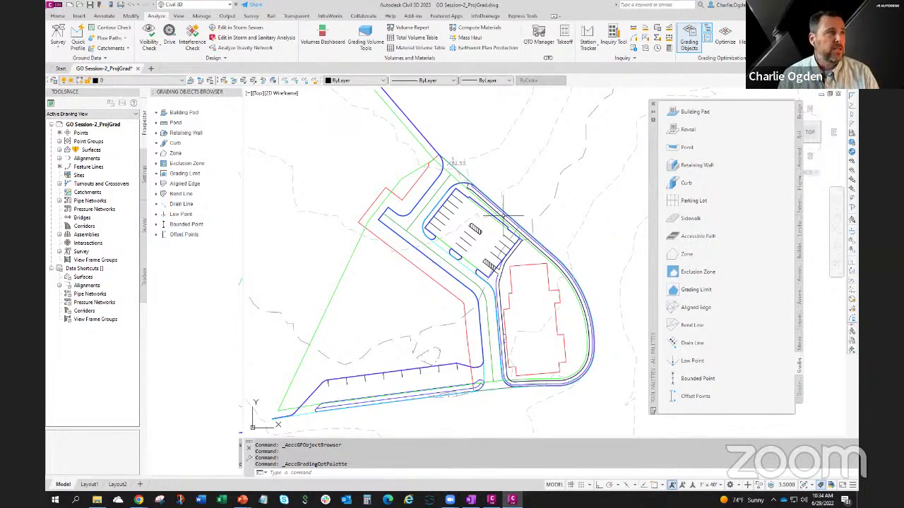
{"action": "left_click", "coordinate": [336, 220]}
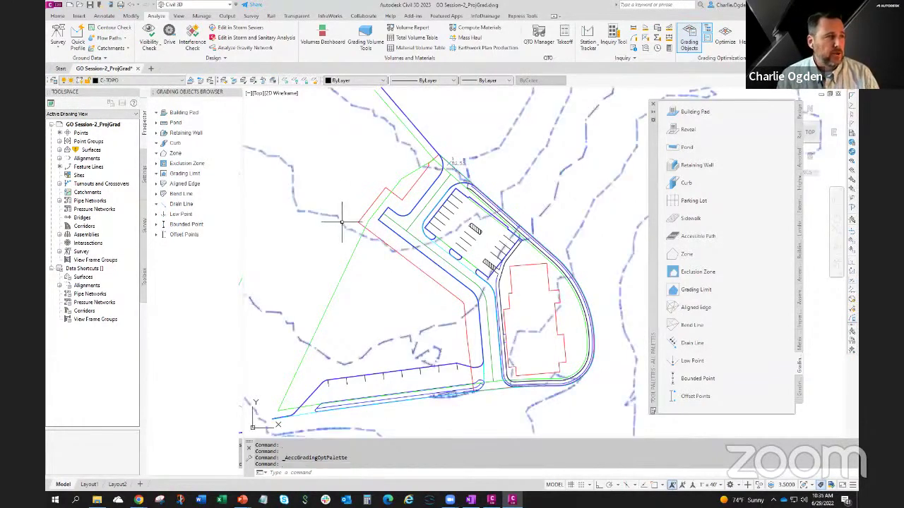
{"action": "right_click", "coordinate": [338, 245]}
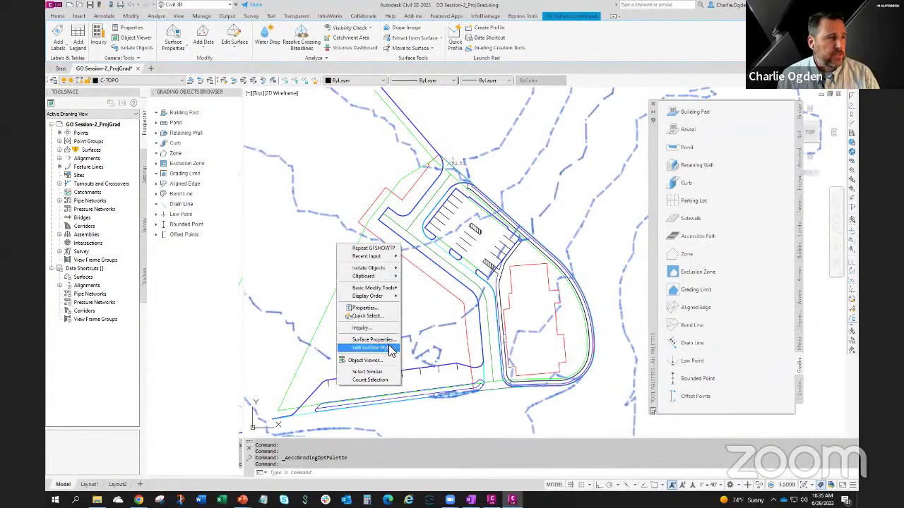
{"action": "left_click", "coordinate": [391, 347]}
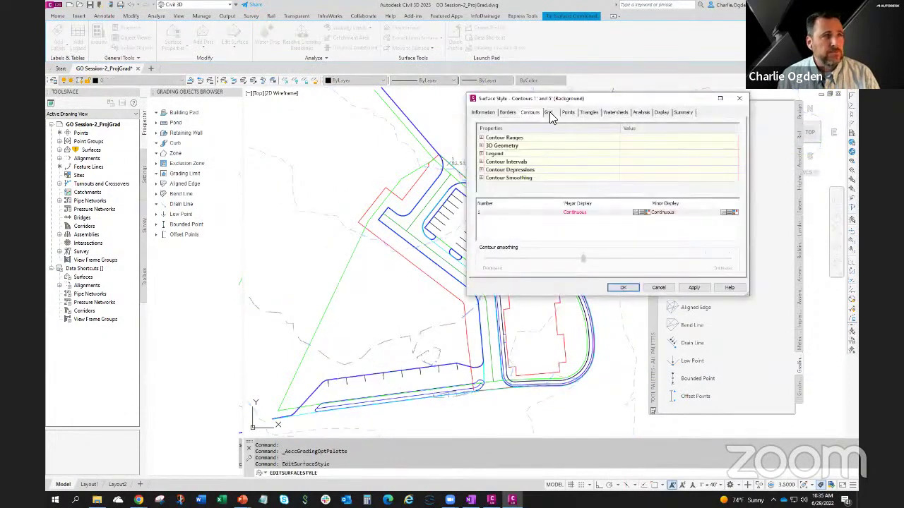
{"action": "left_click", "coordinate": [660, 113]}
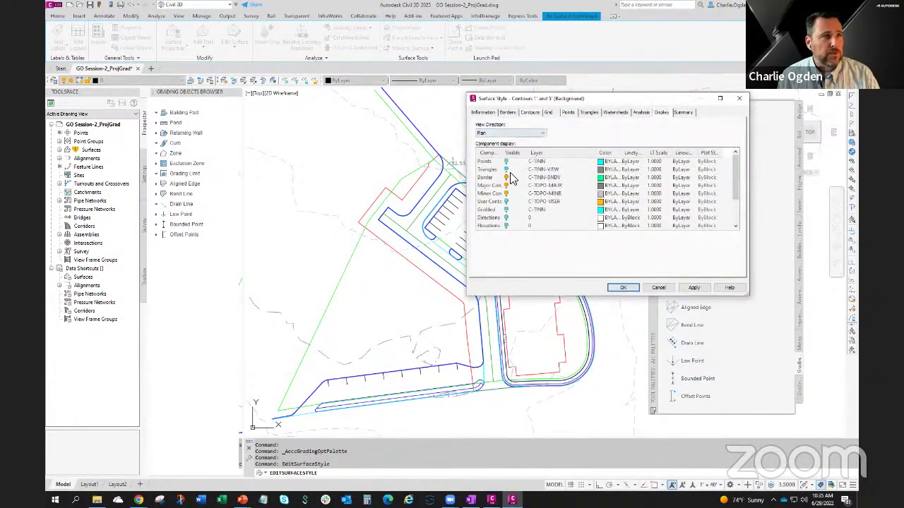
{"action": "left_click", "coordinate": [505, 170]}
{"action": "left_click", "coordinate": [506, 170]}
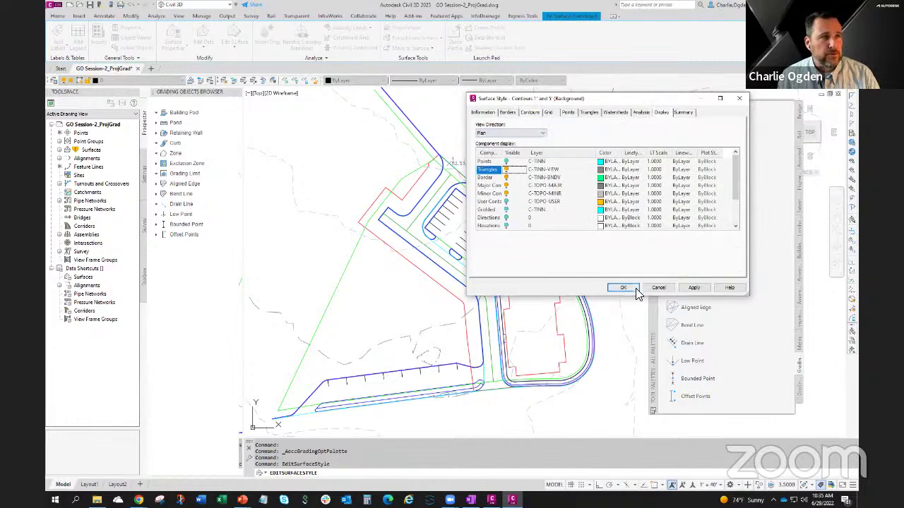
{"action": "left_click", "coordinate": [694, 287]}
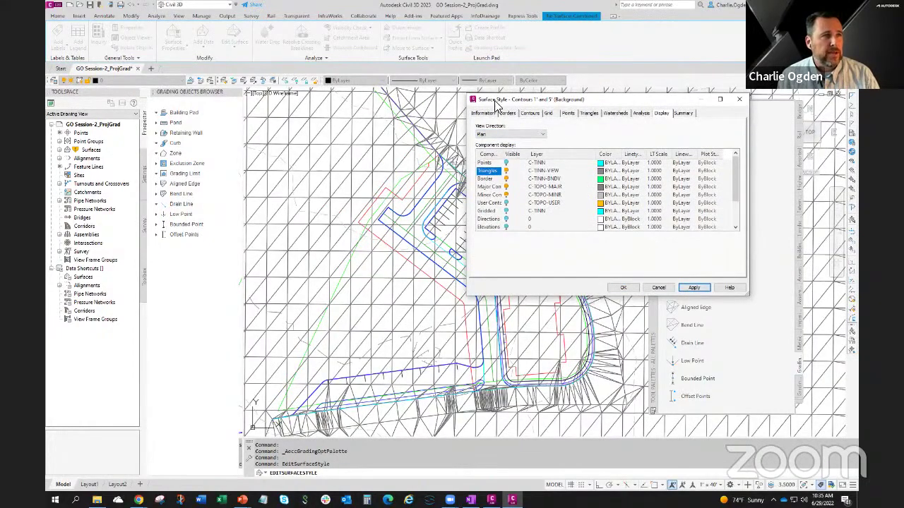
Turn the triangles back off in the surface style's plan display and accept the style
{"action": "left_click_drag", "start_coordinate": [524, 103], "coordinate": [682, 134]}
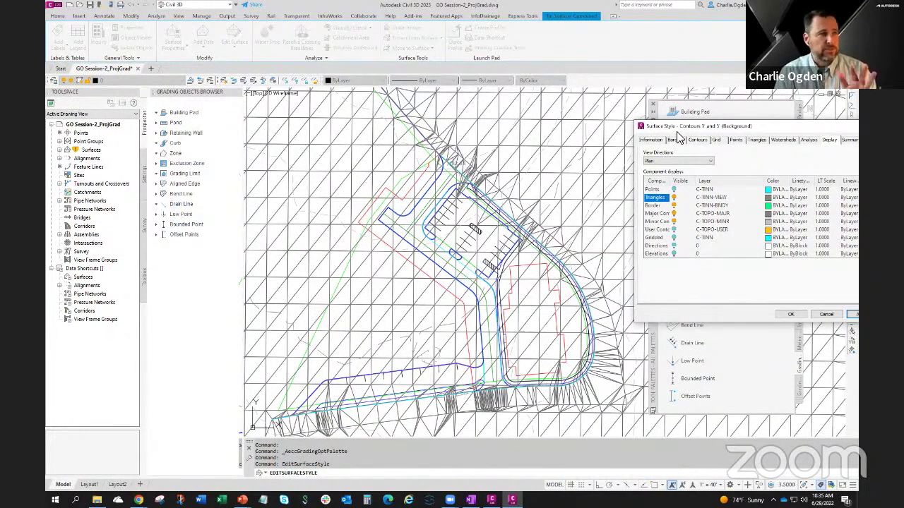
{"action": "left_click_drag", "start_coordinate": [677, 131], "coordinate": [514, 127]}
{"action": "left_click", "coordinate": [510, 193]}
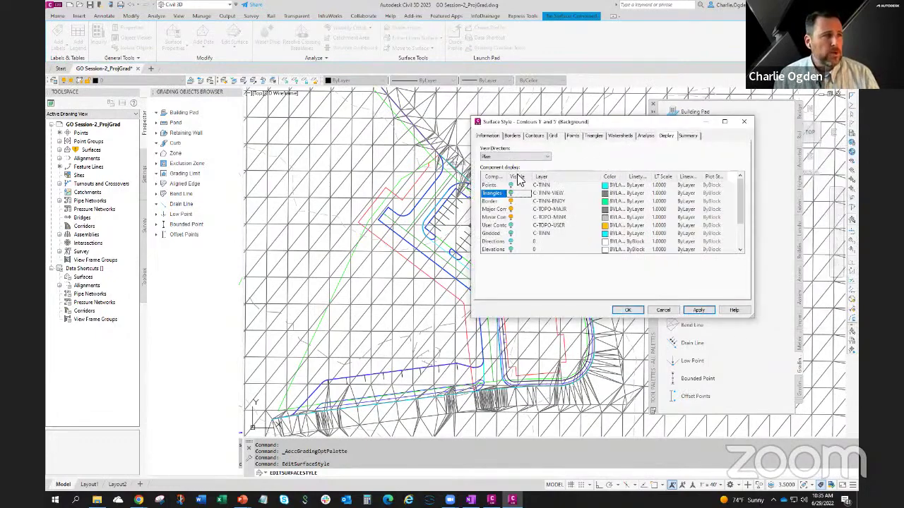
{"action": "left_click", "coordinate": [629, 310]}
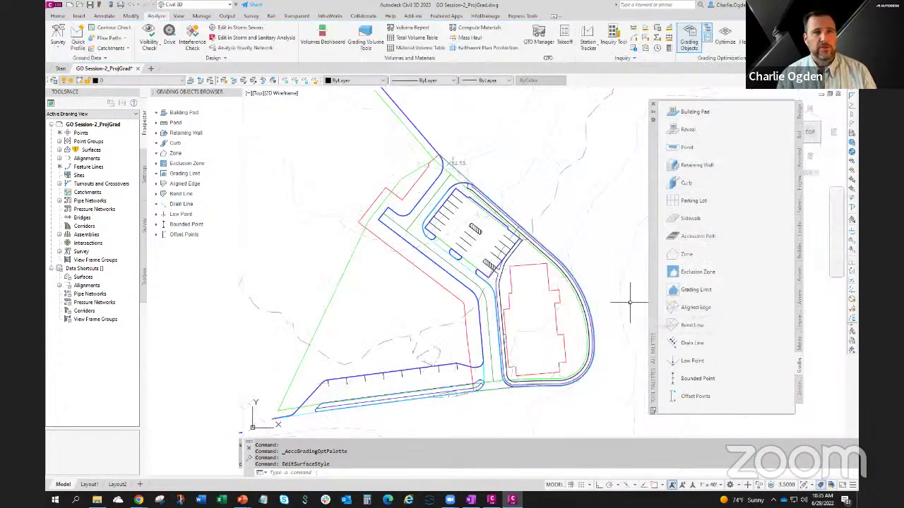
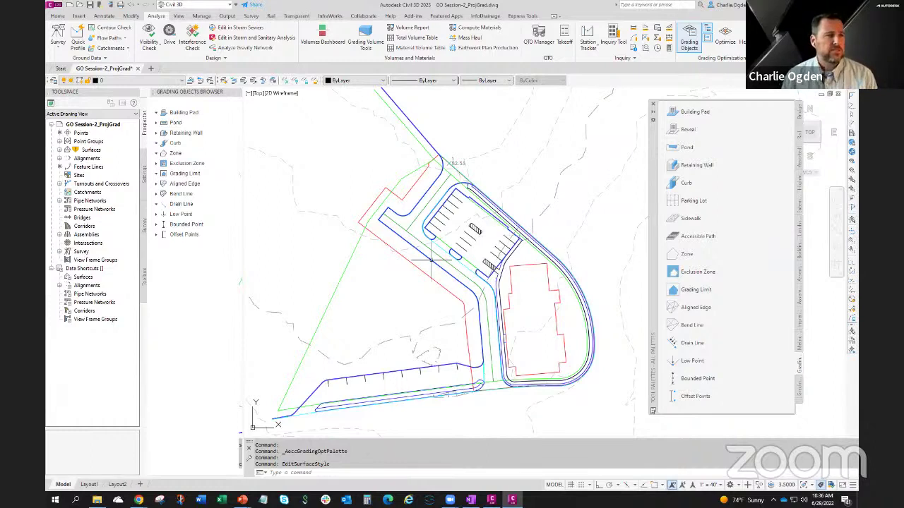
Examine the building outline, parking area boundary and outer site boundary by selecting each one, and clear the selection
{"action": "left_click", "coordinate": [529, 265]}
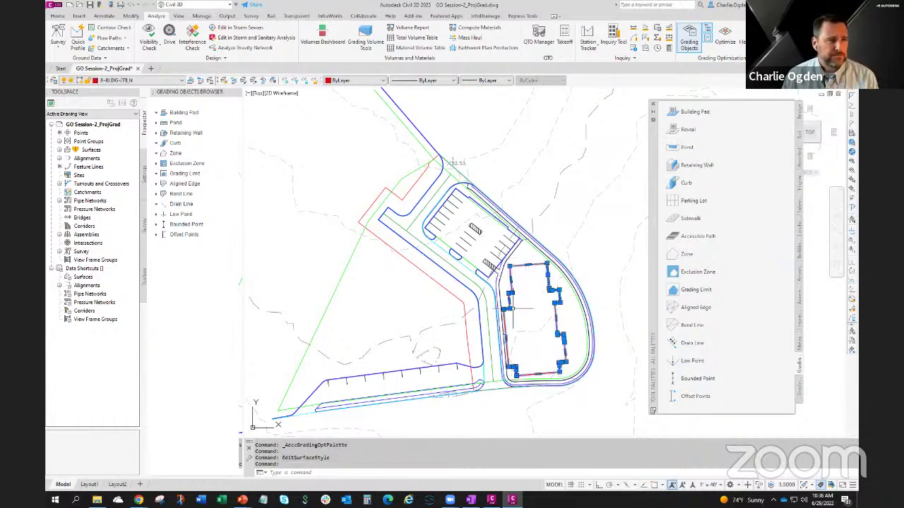
{"action": "left_click", "coordinate": [492, 227]}
{"action": "middle_click_drag", "start_coordinate": [490, 245], "coordinate": [419, 217]}
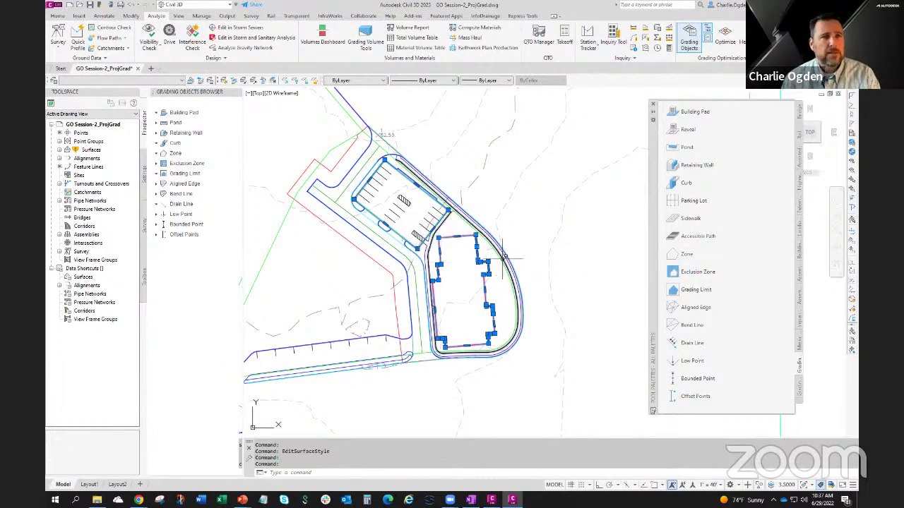
{"action": "middle_click_drag", "start_coordinate": [450, 262], "coordinate": [496, 286]}
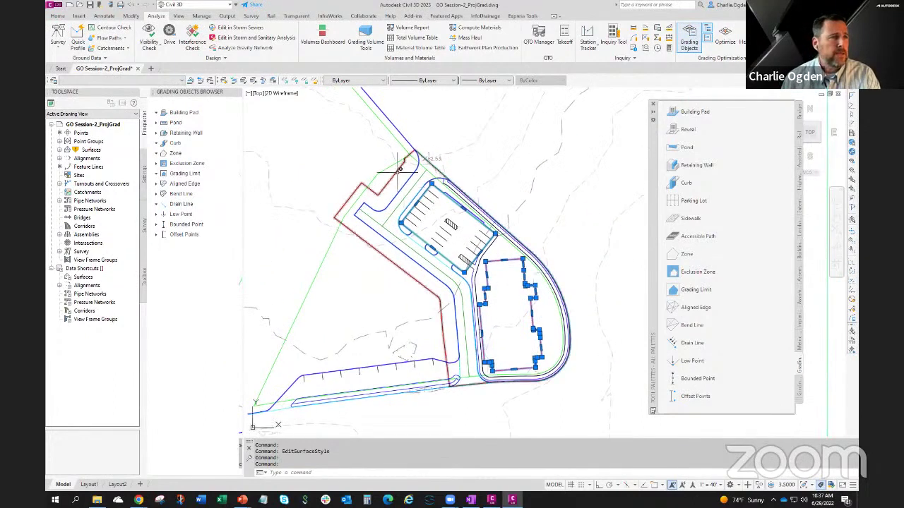
{"action": "left_click", "coordinate": [394, 246]}
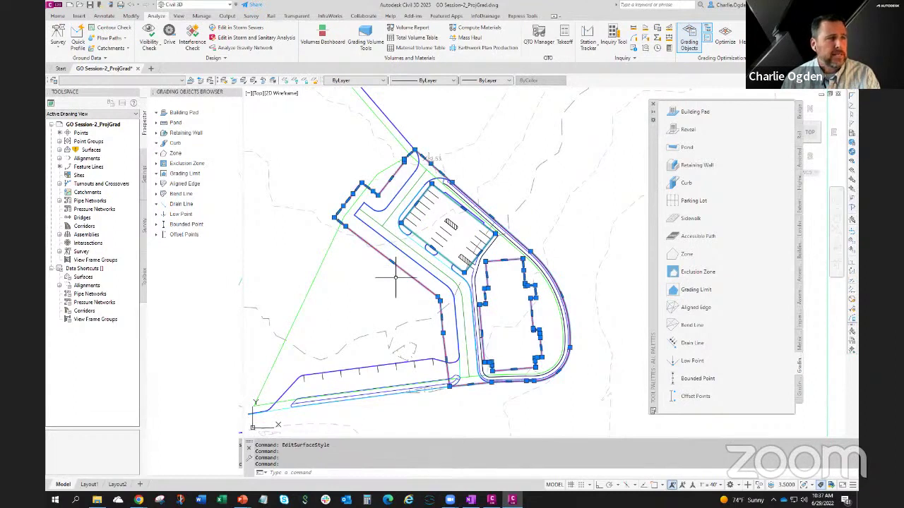
{"action": "key", "text": "Escape"}
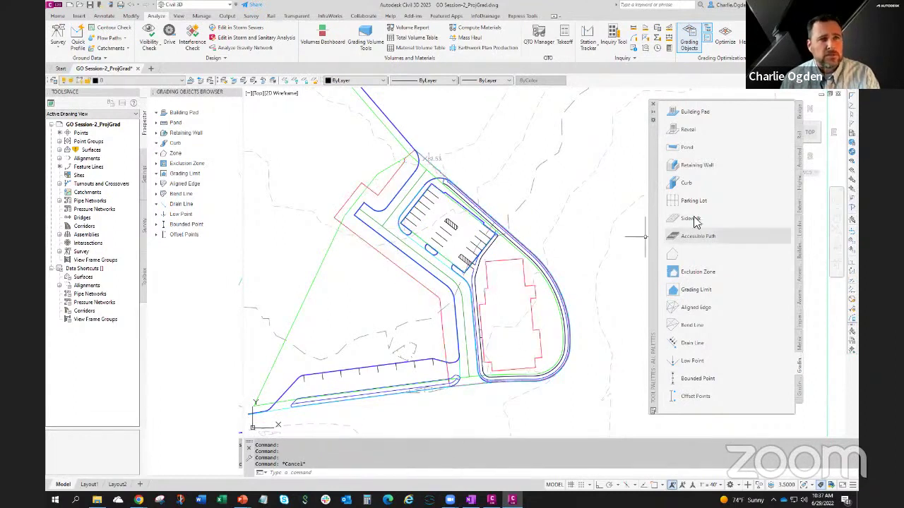
Assign the red outer site boundary polyline as a Grading Limit
{"action": "left_click", "coordinate": [694, 289]}
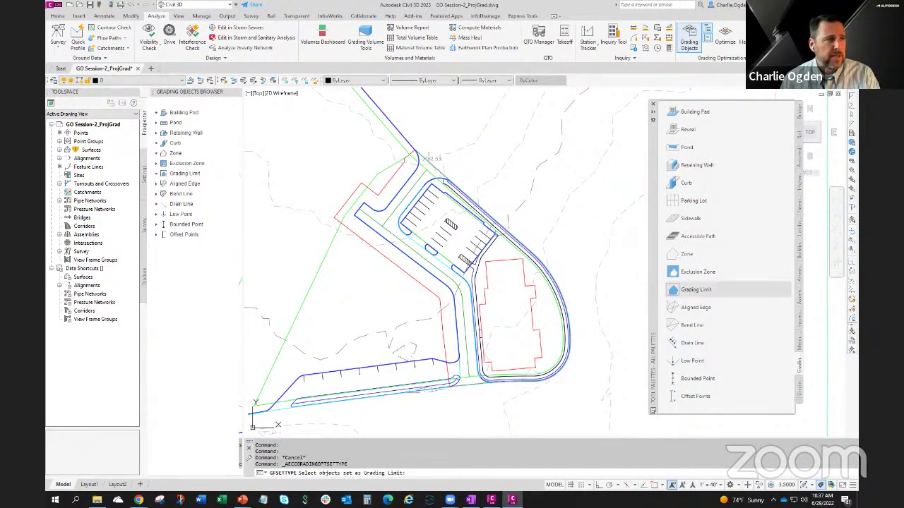
{"action": "left_click", "coordinate": [395, 191]}
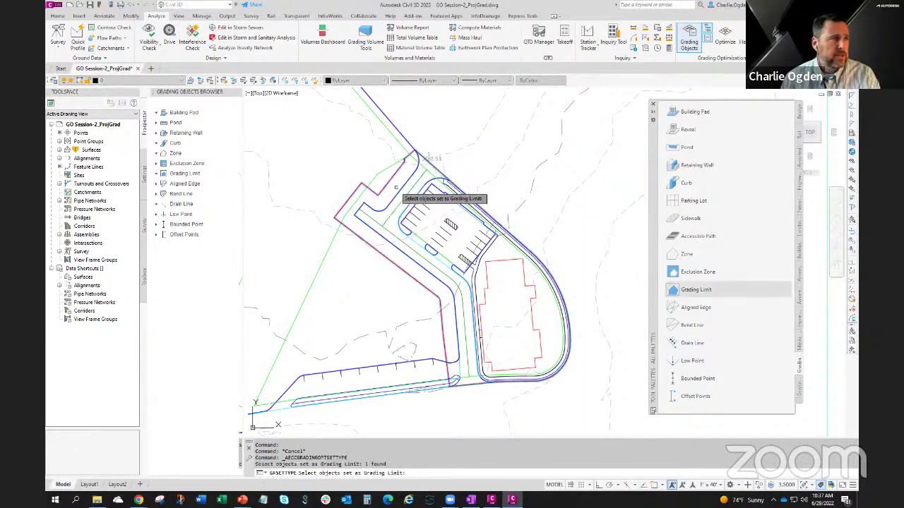
{"action": "key", "text": "Return"}
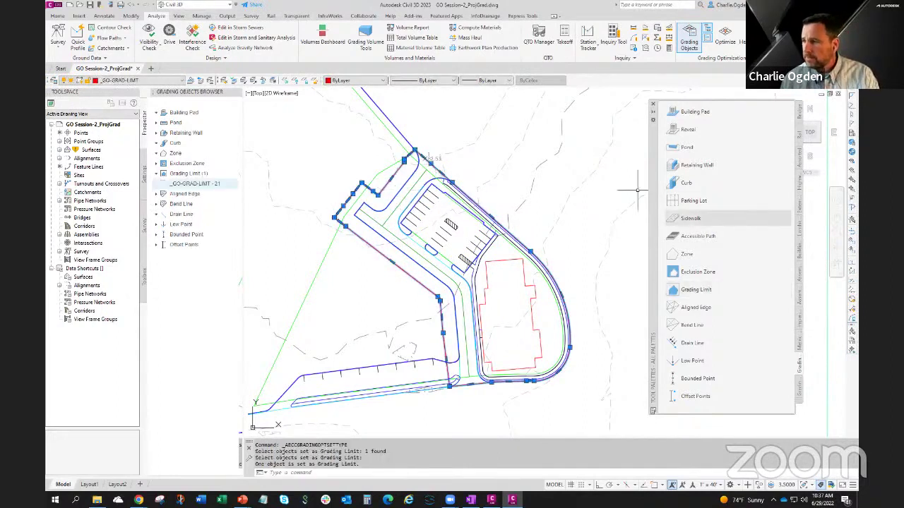
Set the new grading limit's minimum drain slope to 0% in its properties and clear the selection
{"action": "key", "text": "alt+Tab"}
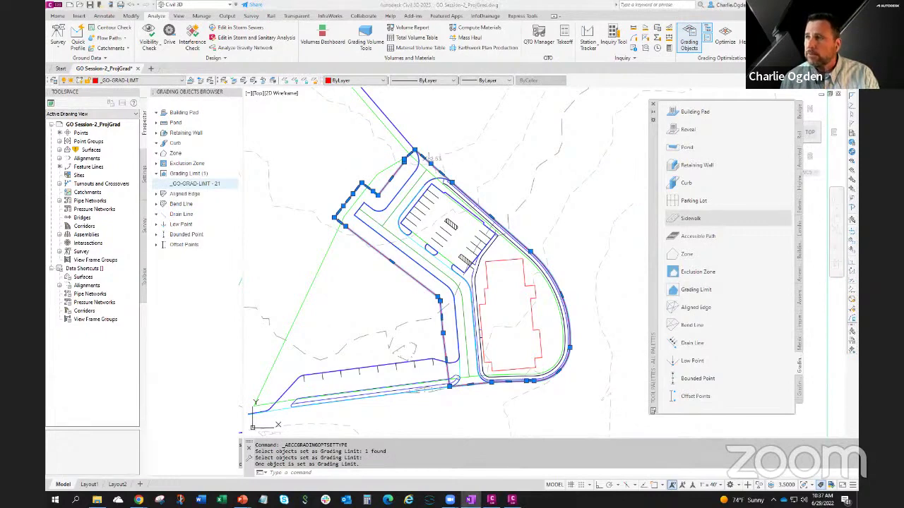
{"action": "double_click", "coordinate": [194, 184]}
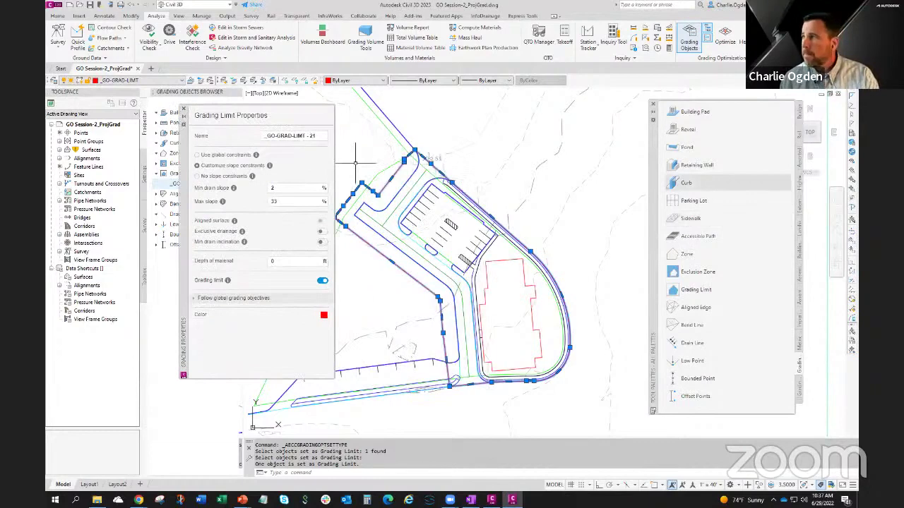
{"action": "key", "text": "alt+Tab"}
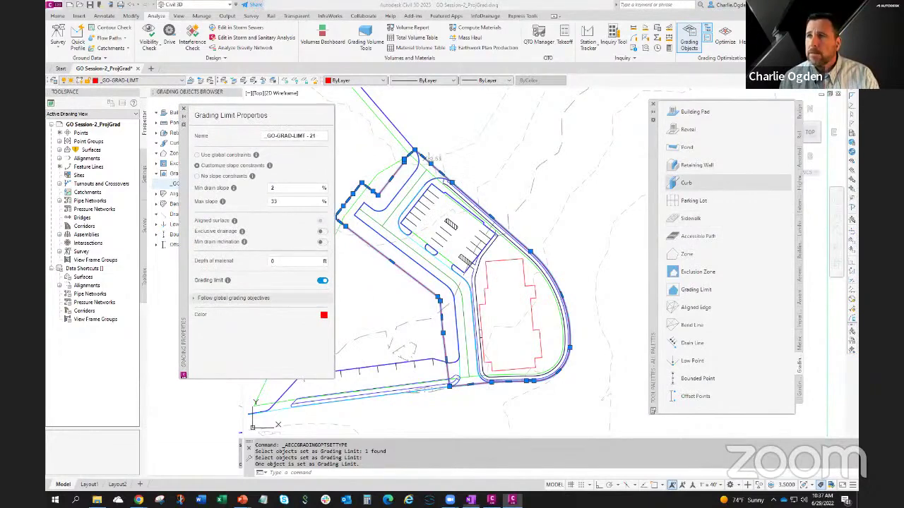
{"action": "left_click", "coordinate": [267, 188]}
{"action": "type", "text": "0"}
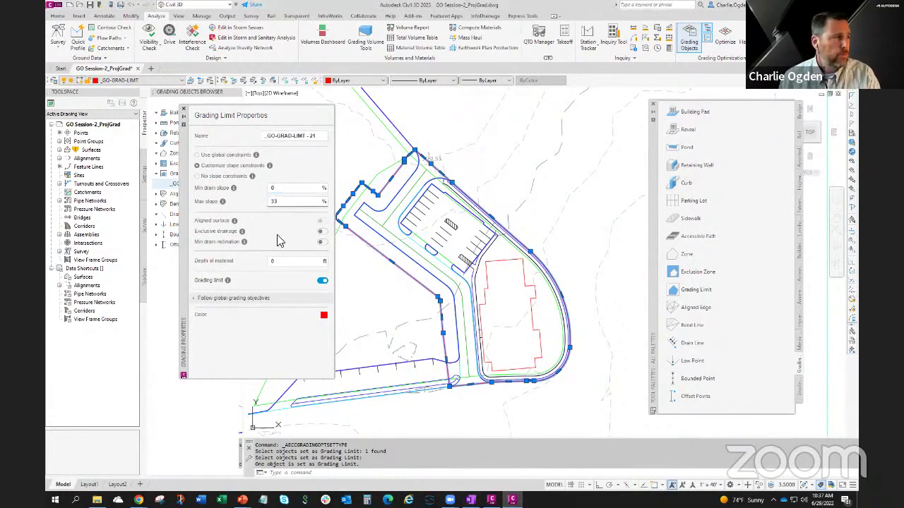
{"action": "left_click", "coordinate": [278, 238]}
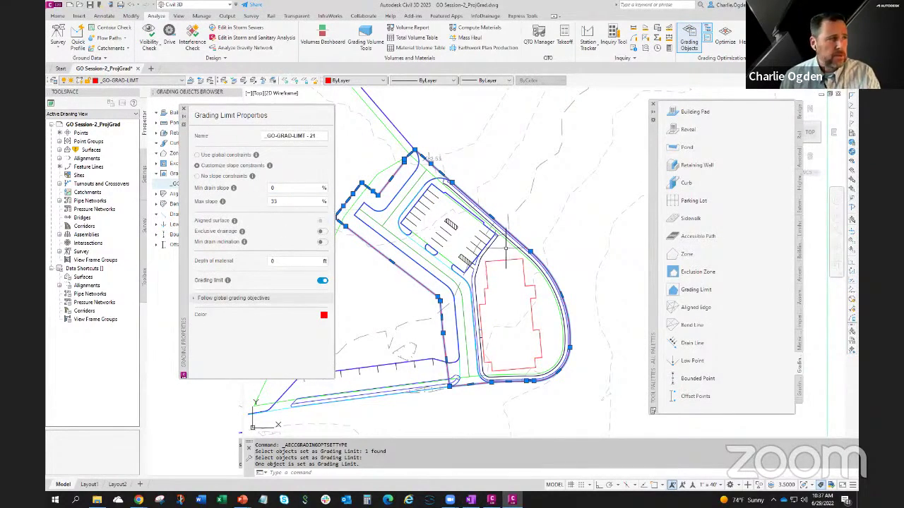
{"action": "key", "text": "Escape"}
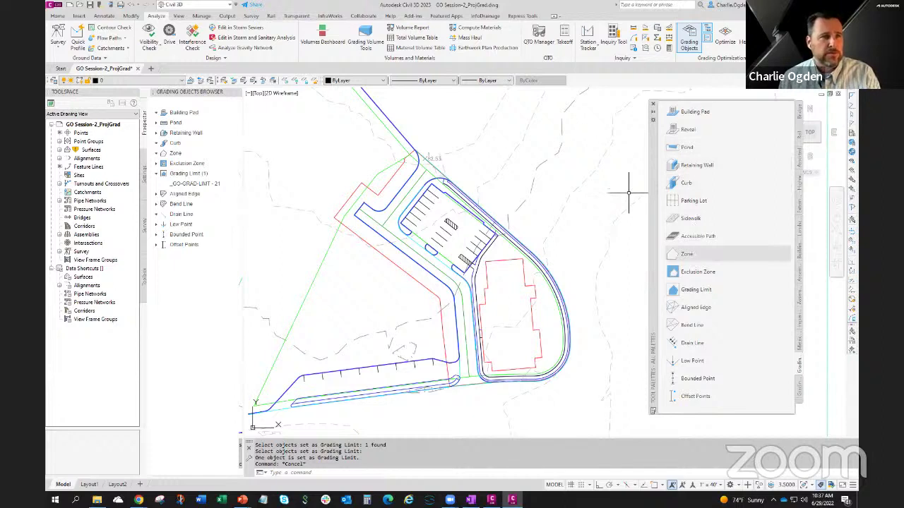
Assign the red building outline as a Zone
{"action": "left_click", "coordinate": [688, 253]}
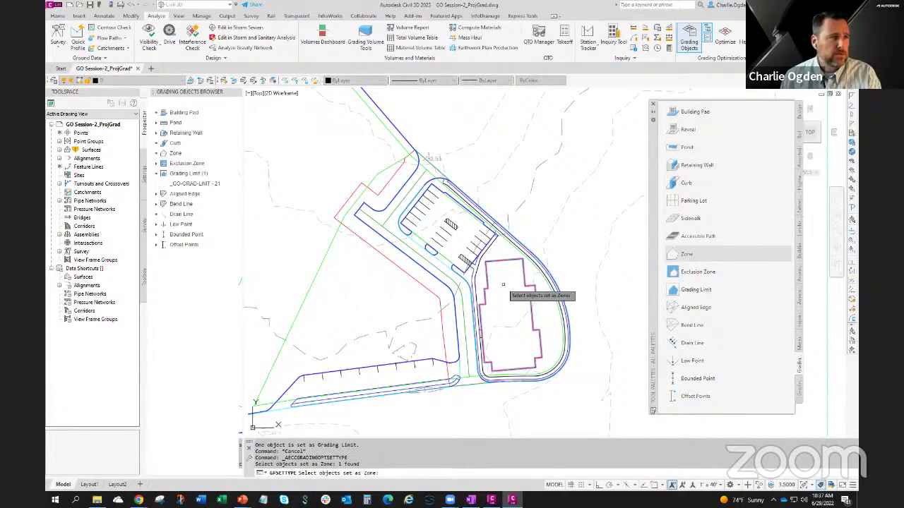
{"action": "left_click", "coordinate": [476, 280]}
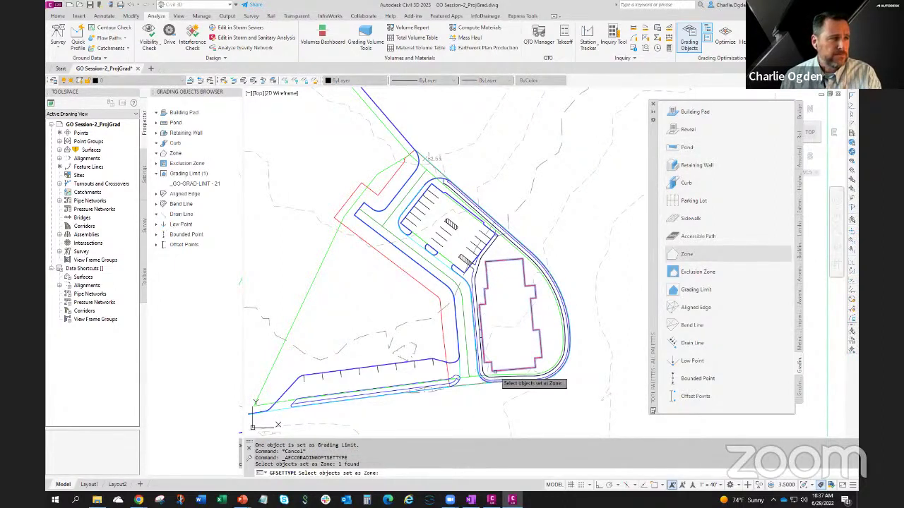
Assign the building outline as a zone with customized slope constraints of 0% minimum drain slope and 0% maximum slope
{"action": "key", "text": "Return"}
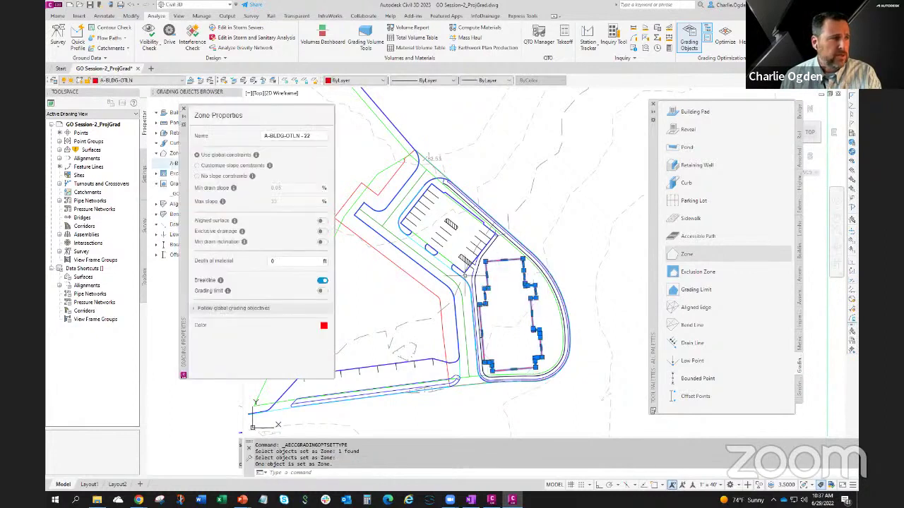
{"action": "left_click", "coordinate": [198, 165]}
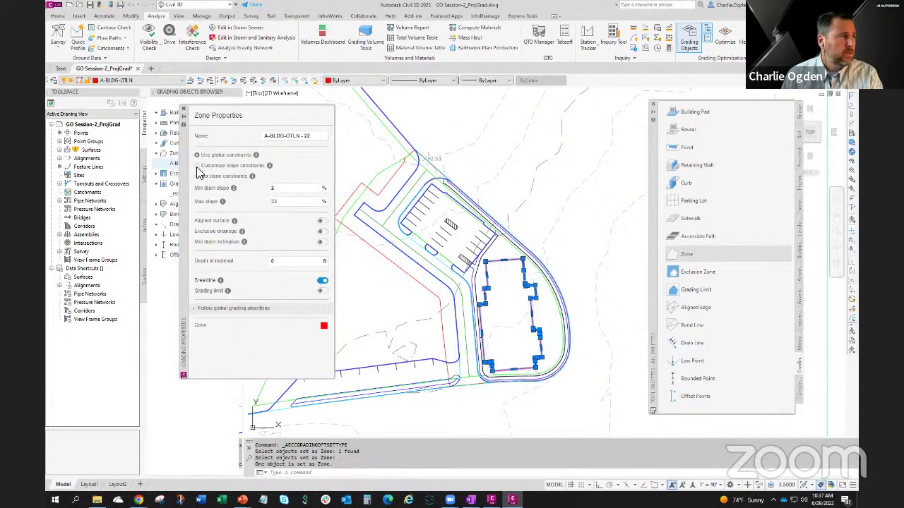
{"action": "double_click", "coordinate": [275, 188]}
{"action": "type", "text": "2"}
{"action": "mouse_move", "coordinate": [275, 189]}
{"action": "left_mouse_down"}
{"action": "mouse_move", "coordinate": [268, 188]}
{"action": "mouse_move", "coordinate": [268, 203]}
{"action": "left_mouse_up"}
{"action": "type", "text": "00"}
{"action": "left_click", "coordinate": [276, 190]}
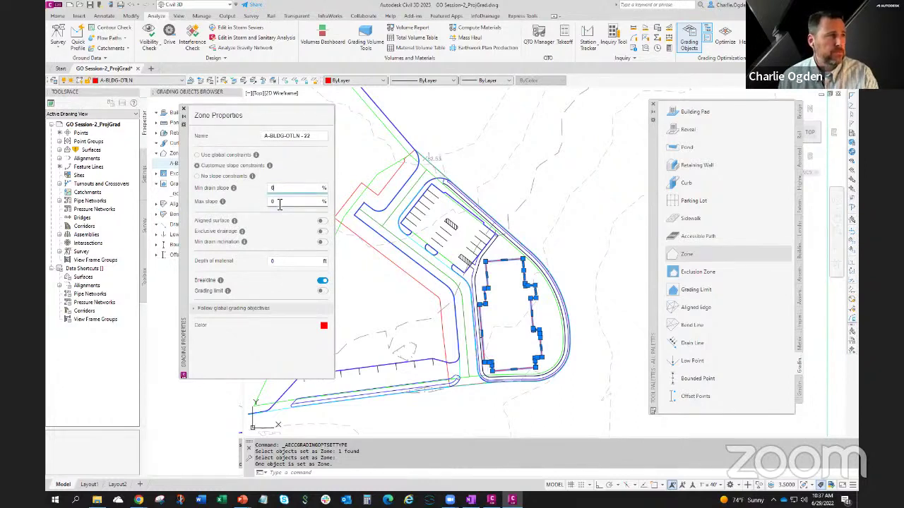
{"action": "left_click", "coordinate": [280, 204]}
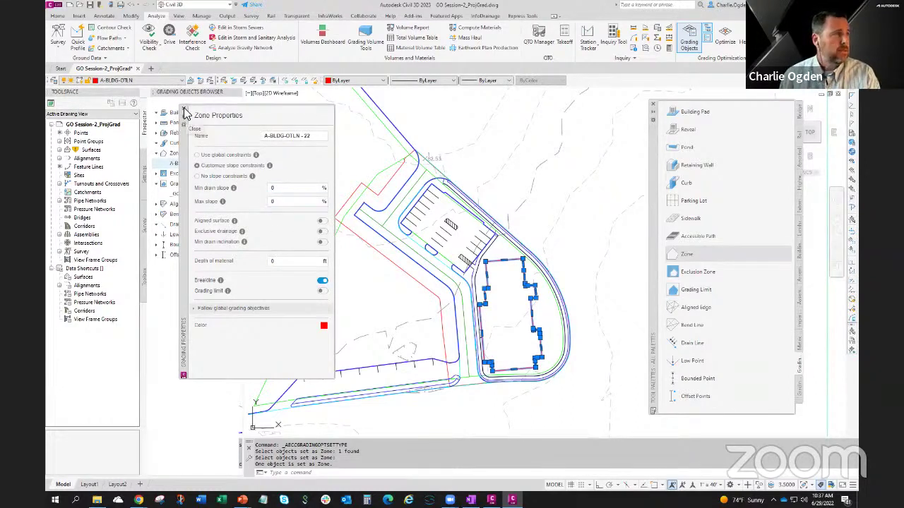
{"action": "left_click", "coordinate": [185, 113]}
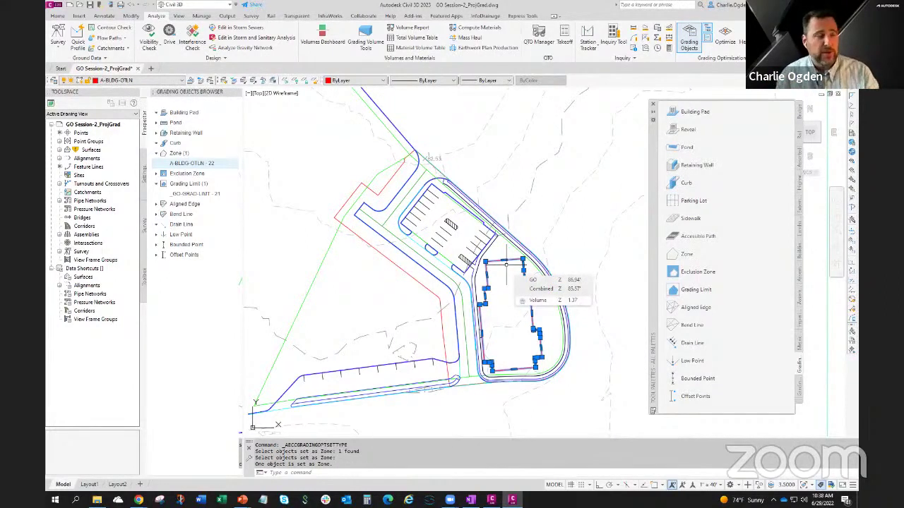
{"action": "key", "text": "Escape"}
Assign the parking area outline as a zone with customized slope constraints of 1% minimum drain slope and 5% maximum slope
{"action": "left_click", "coordinate": [459, 203]}
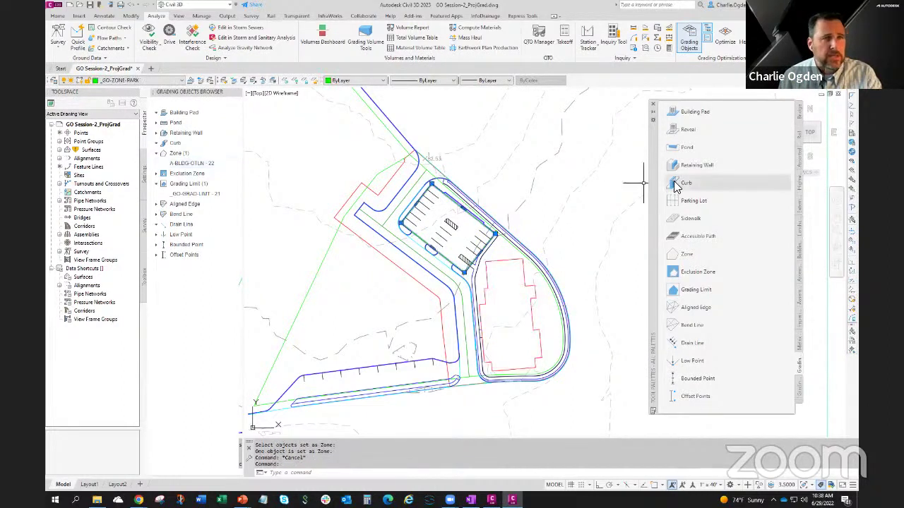
{"action": "left_click", "coordinate": [689, 253]}
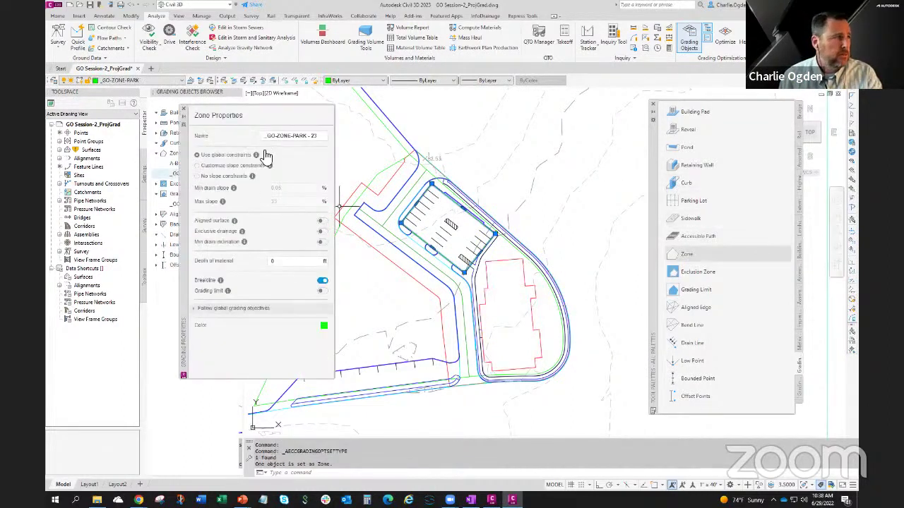
{"action": "left_click", "coordinate": [198, 165]}
{"action": "double_click", "coordinate": [282, 188]}
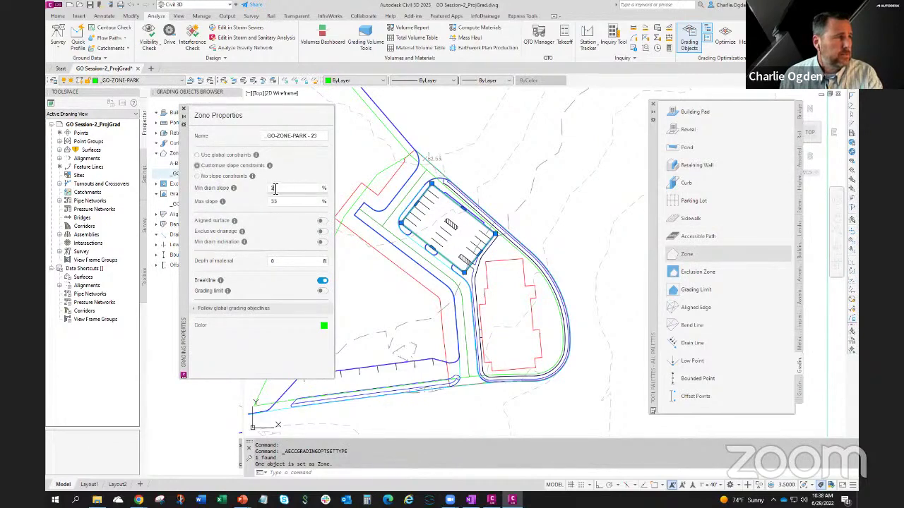
{"action": "type", "text": "1"}
{"action": "left_click", "coordinate": [274, 204]}
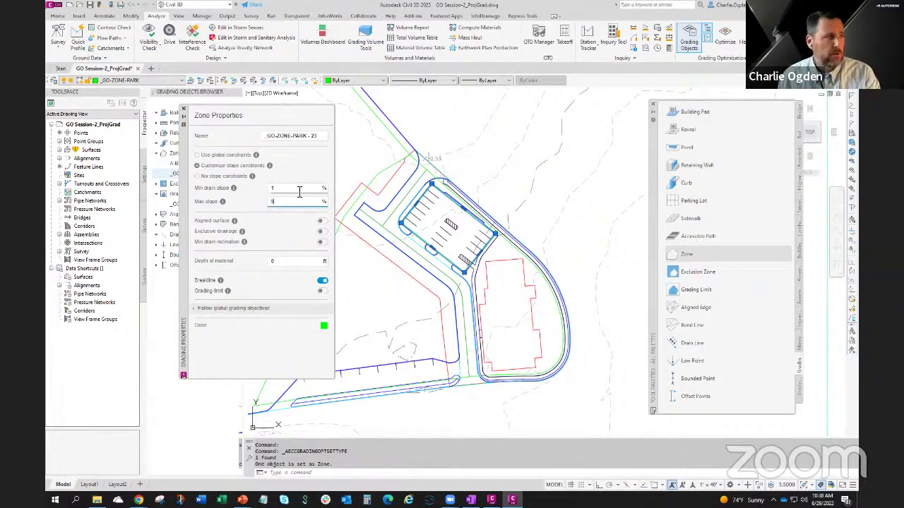
{"action": "left_click", "coordinate": [183, 108]}
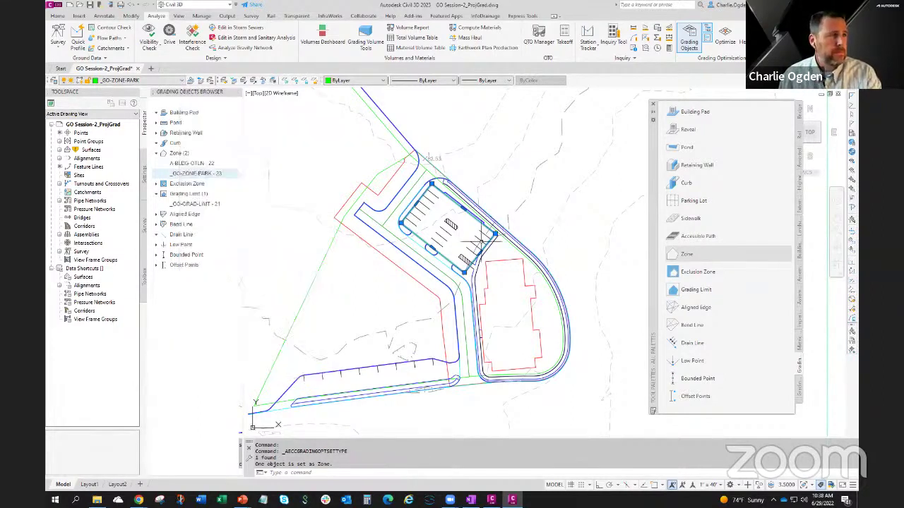
{"action": "key", "text": "Escape"}
Place a single drawing point inside the building outline, near its middle
{"action": "mouse_move", "coordinate": [503, 308]}
{"action": "middle_mouse_down"}
{"action": "mouse_move", "coordinate": [496, 276]}
{"action": "mouse_move", "coordinate": [498, 288]}
{"action": "middle_mouse_up"}
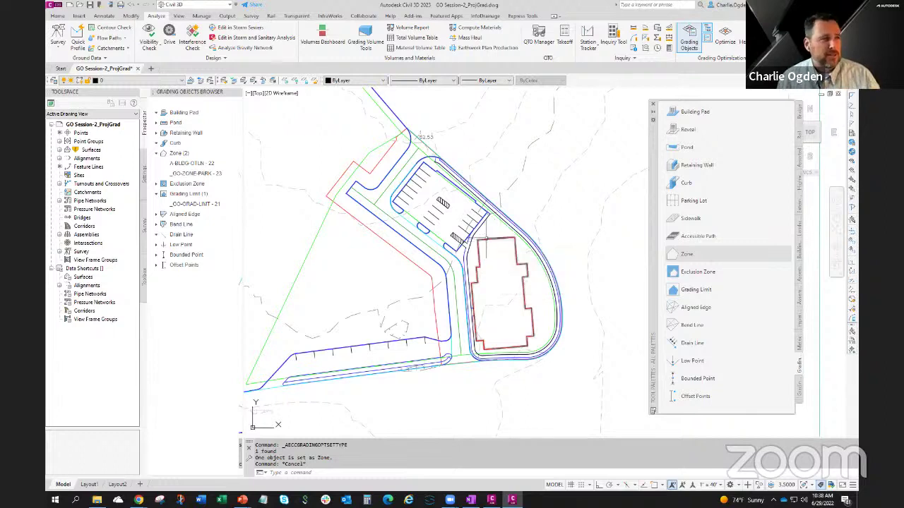
{"action": "left_click", "coordinate": [492, 240]}
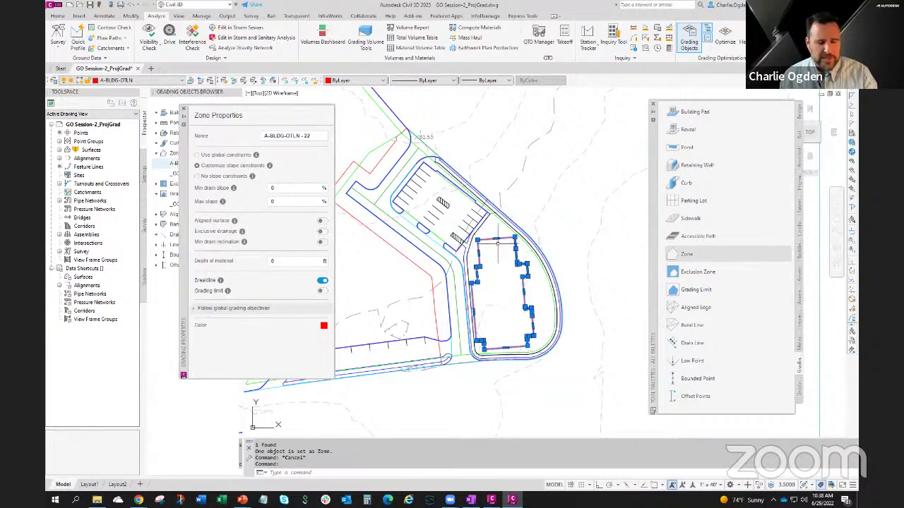
{"action": "key", "text": "Escape"}
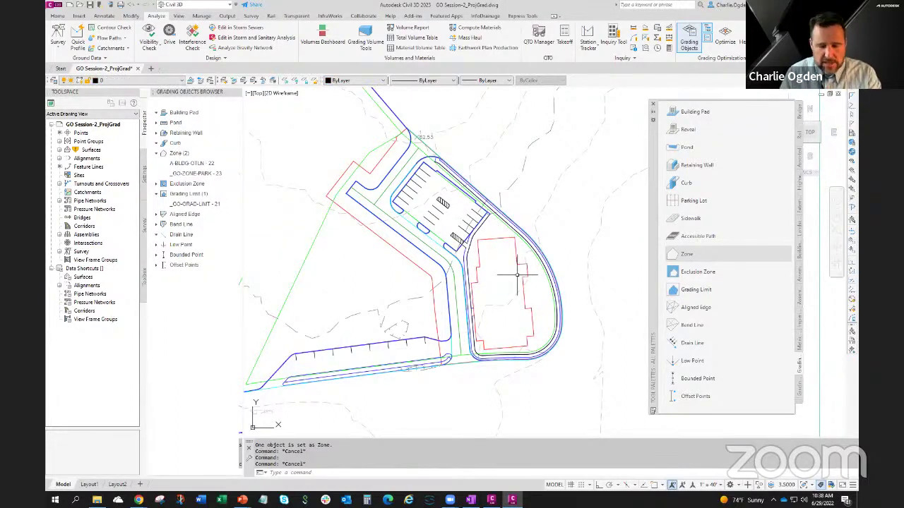
{"action": "type", "text": "P"}
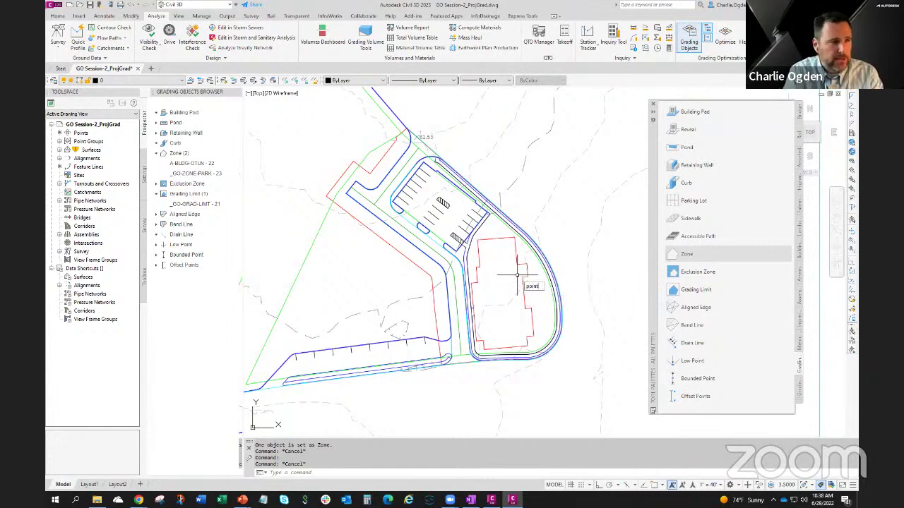
{"action": "type", "text": "oint"}
{"action": "key", "text": "Return"}
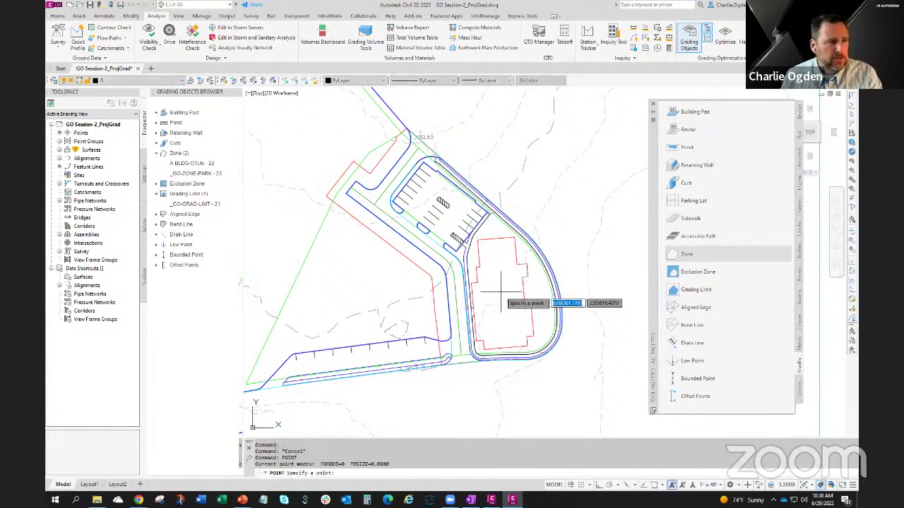
{"action": "left_click", "coordinate": [501, 290]}
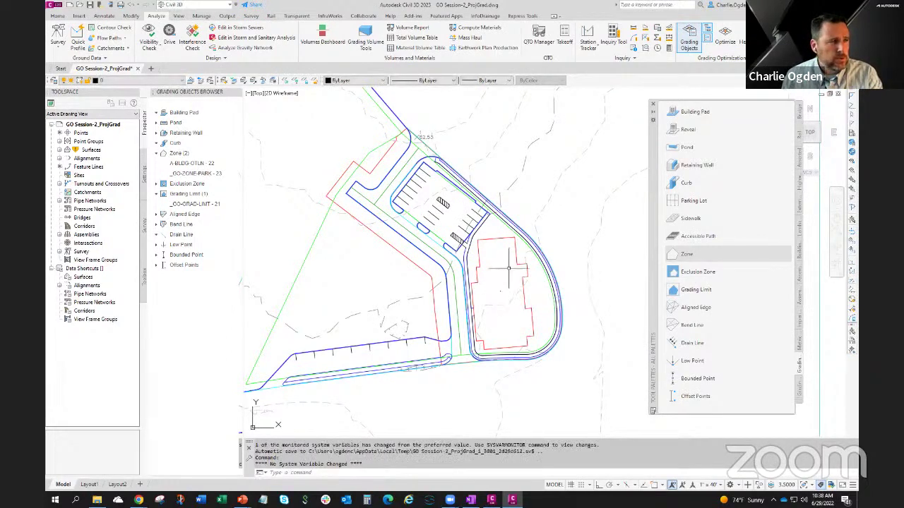
{"action": "key", "text": "Return"}
{"action": "key", "text": "Escape"}
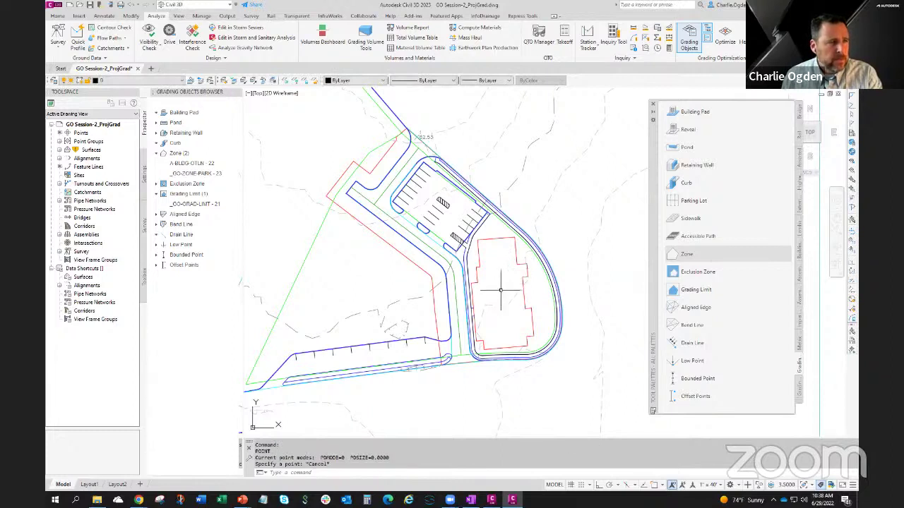
Assign the point inside the building as a bounded point, using Combined as the existing ground surface
{"action": "left_click", "coordinate": [696, 382]}
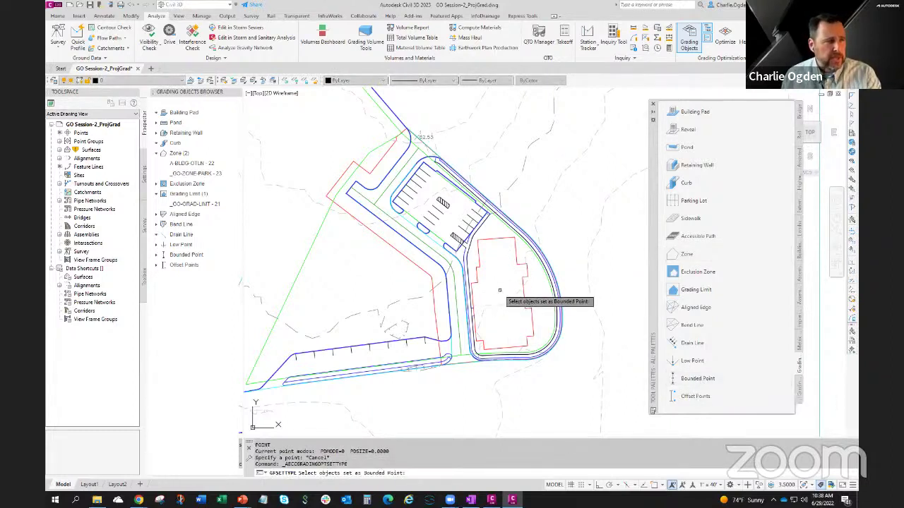
{"action": "left_click", "coordinate": [500, 290]}
{"action": "key", "text": "Return"}
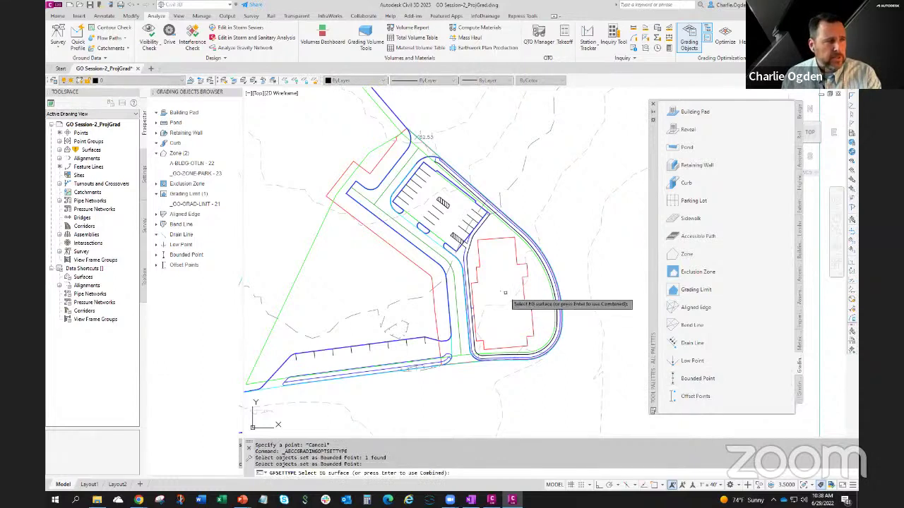
{"action": "key", "text": "Return"}
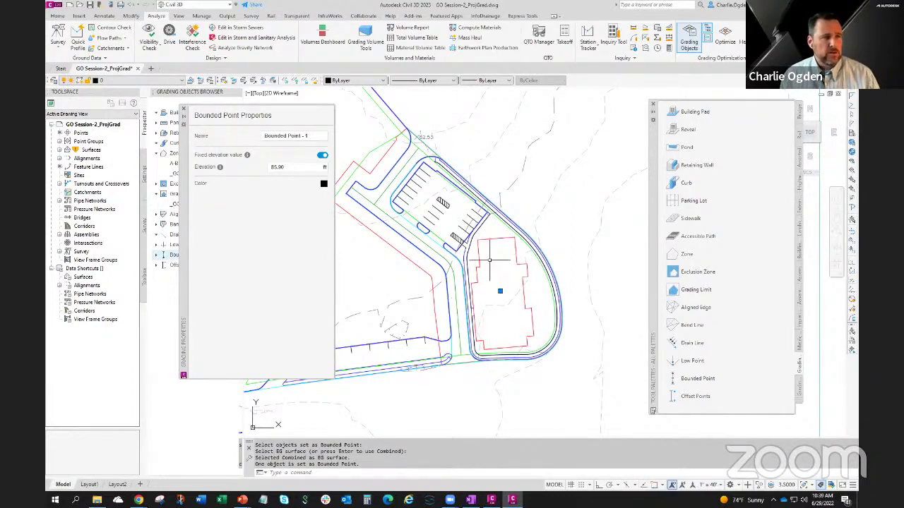
Set the bounded point's elevation to 90 ft and toggle its fixed elevation value option
{"action": "mouse_move", "coordinate": [490, 260]}
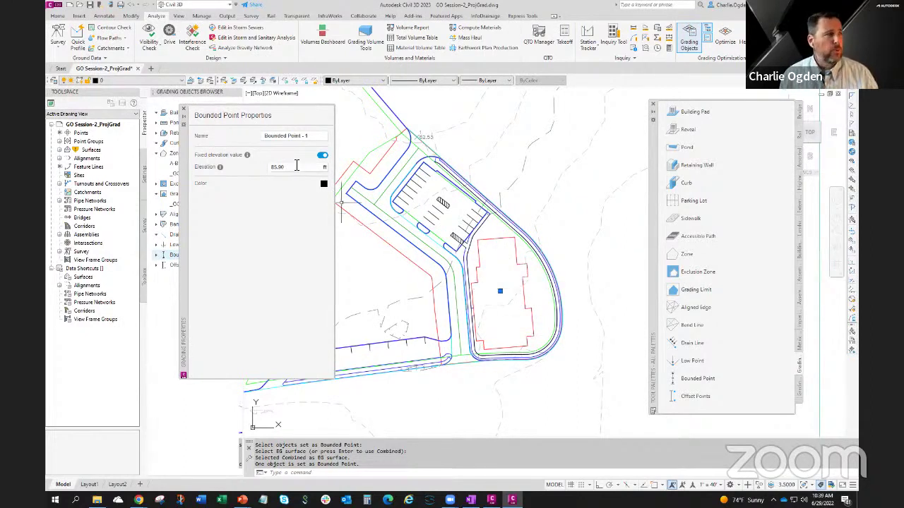
{"action": "left_click", "coordinate": [292, 167]}
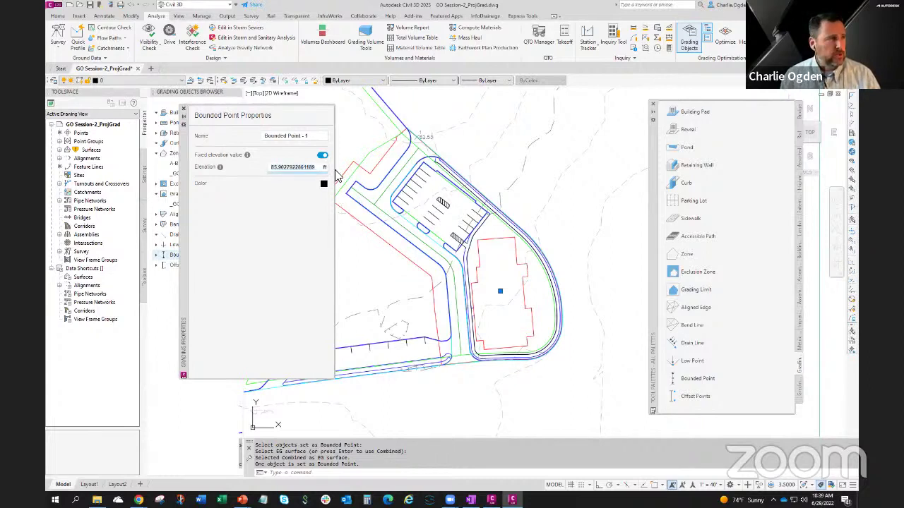
{"action": "type", "text": "90"}
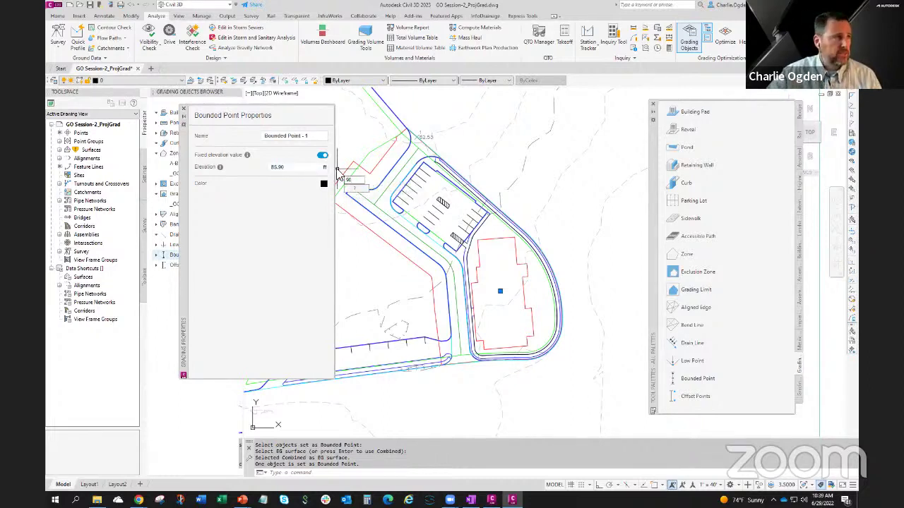
{"action": "key", "text": "Return"}
{"action": "left_click", "coordinate": [283, 168]}
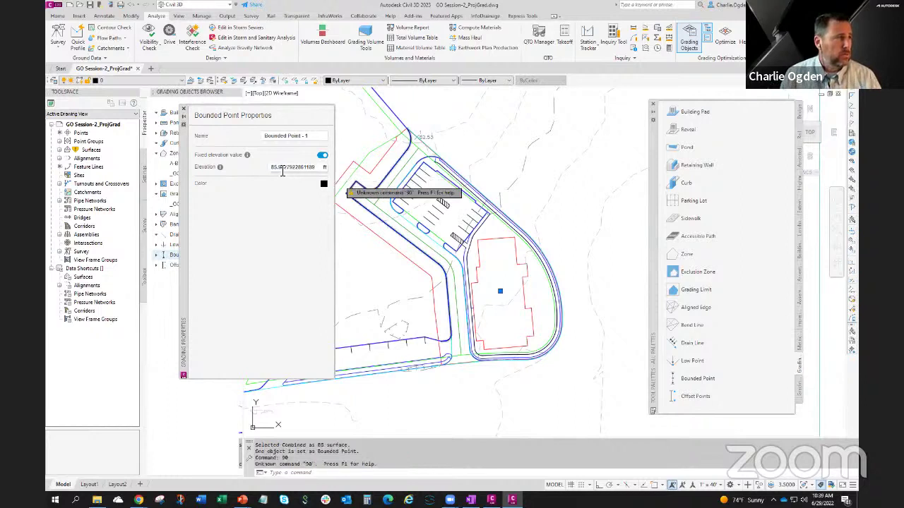
{"action": "type", "text": "90"}
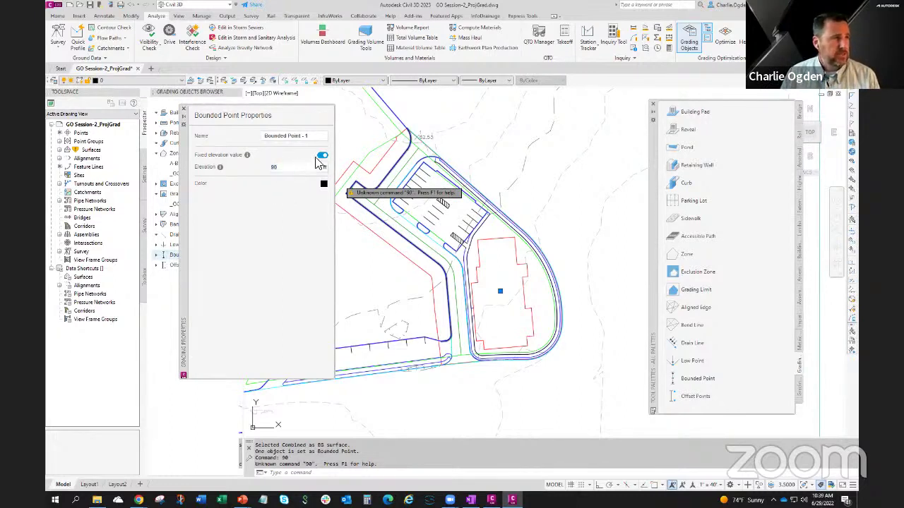
{"action": "left_click", "coordinate": [322, 156]}
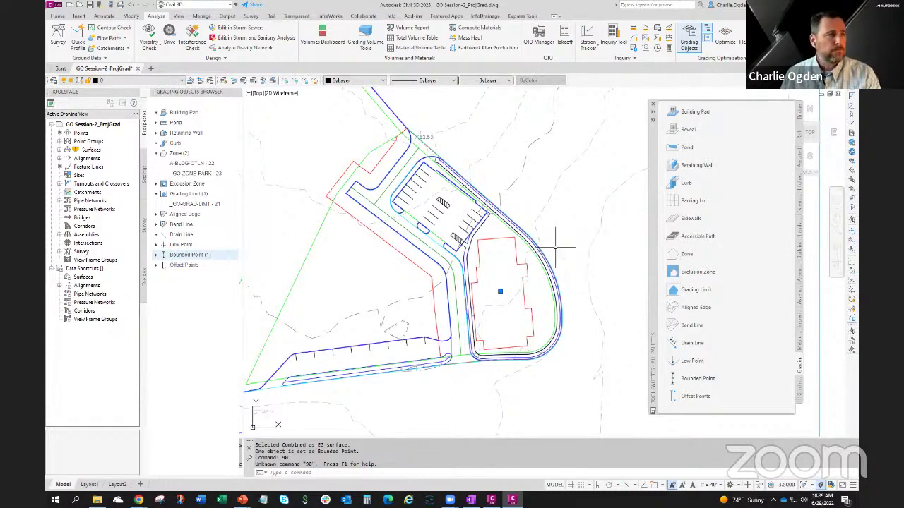
Turn off the smooth surface and balance cut and fill objectives for the grading limit around the site
{"action": "left_click", "coordinate": [415, 264]}
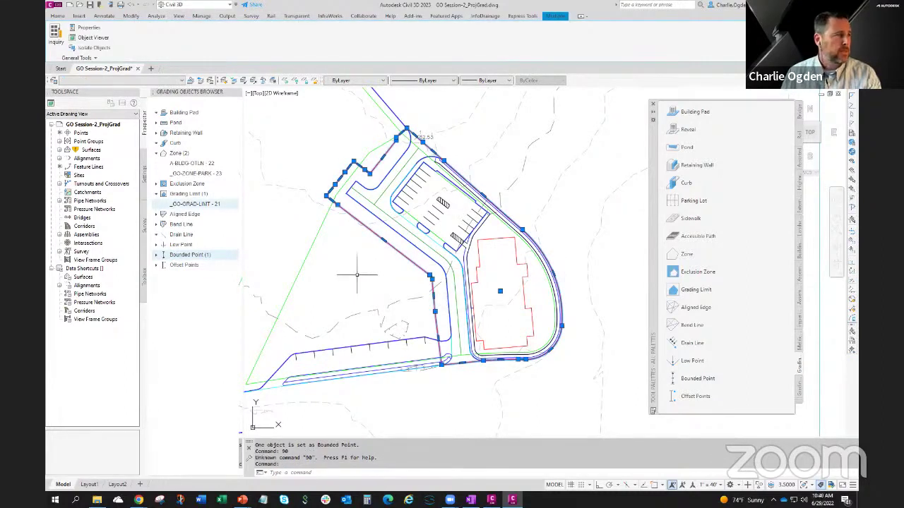
{"action": "key", "text": "Escape"}
{"action": "double_click", "coordinate": [391, 247]}
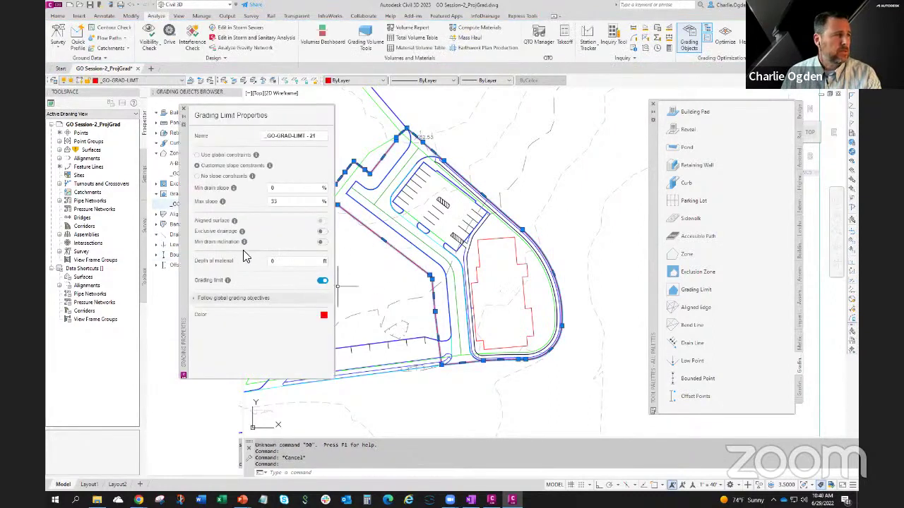
{"action": "left_click", "coordinate": [196, 300]}
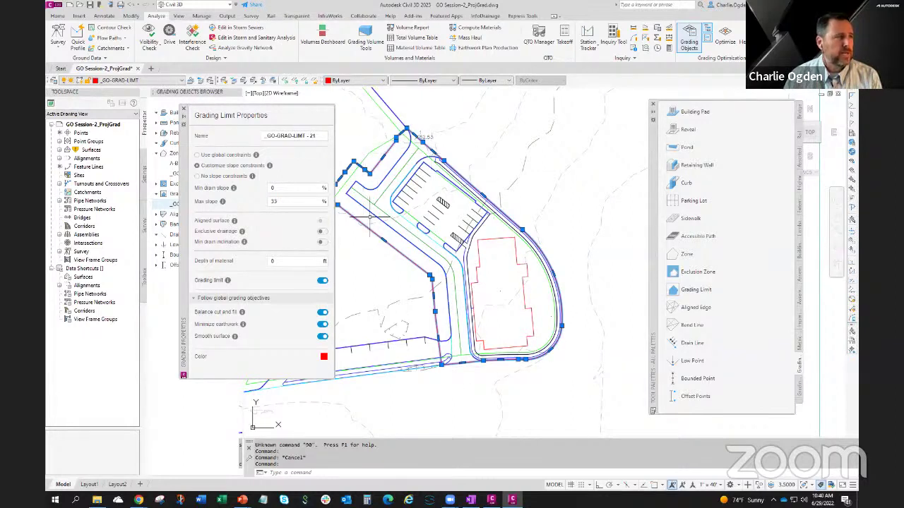
{"action": "left_click", "coordinate": [322, 337]}
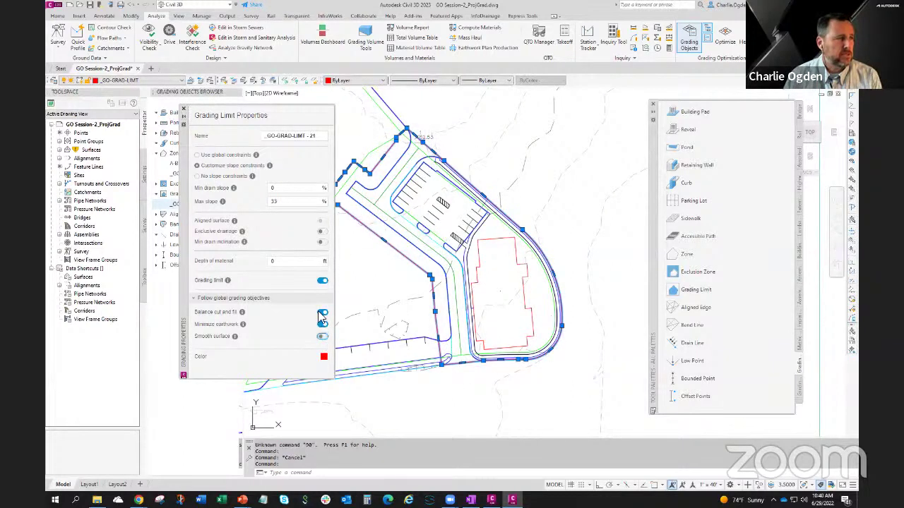
{"action": "left_click", "coordinate": [322, 312]}
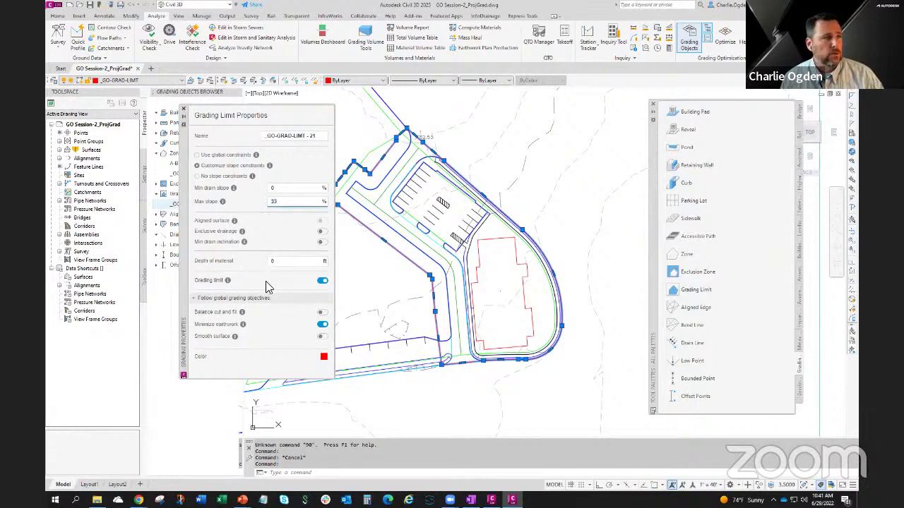
{"action": "left_click", "coordinate": [183, 111]}
{"action": "key", "text": "Escape"}
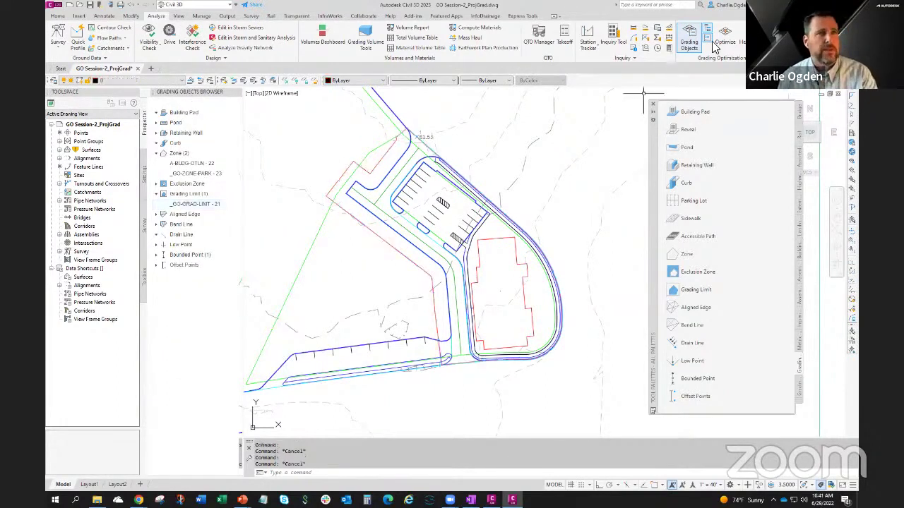
Launch Grading Optimization with Combined as the existing ground surface and maximize its window
{"action": "left_click", "coordinate": [725, 36]}
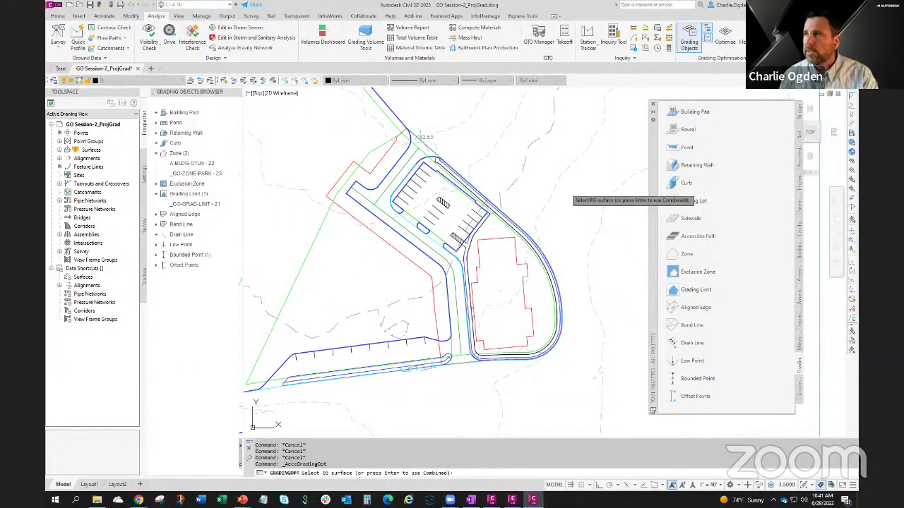
{"action": "key", "text": "Return"}
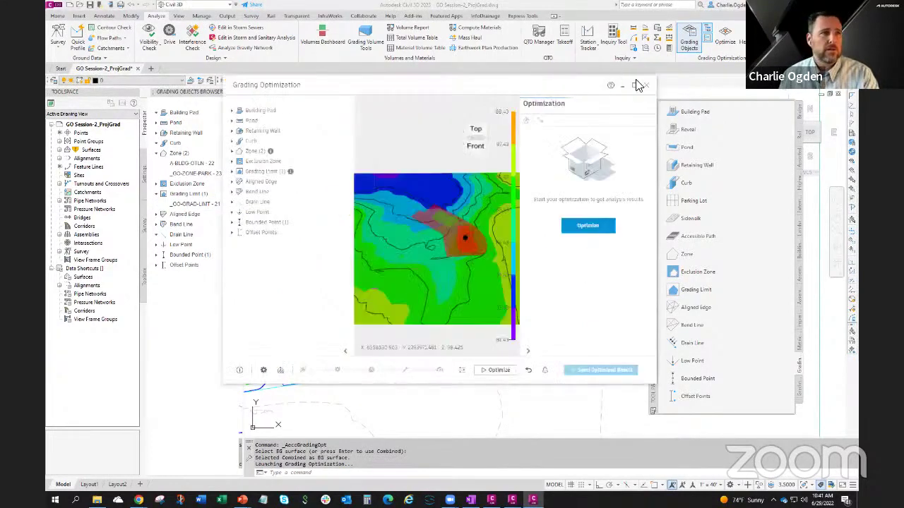
{"action": "left_click", "coordinate": [638, 84]}
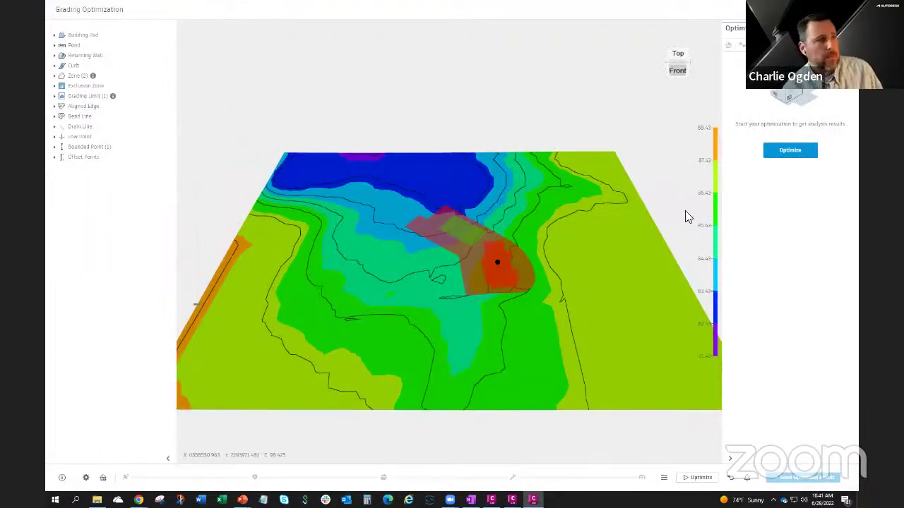
Set the balance cut and fill objective weight to 0 in the optimization options
{"action": "left_click", "coordinate": [664, 478]}
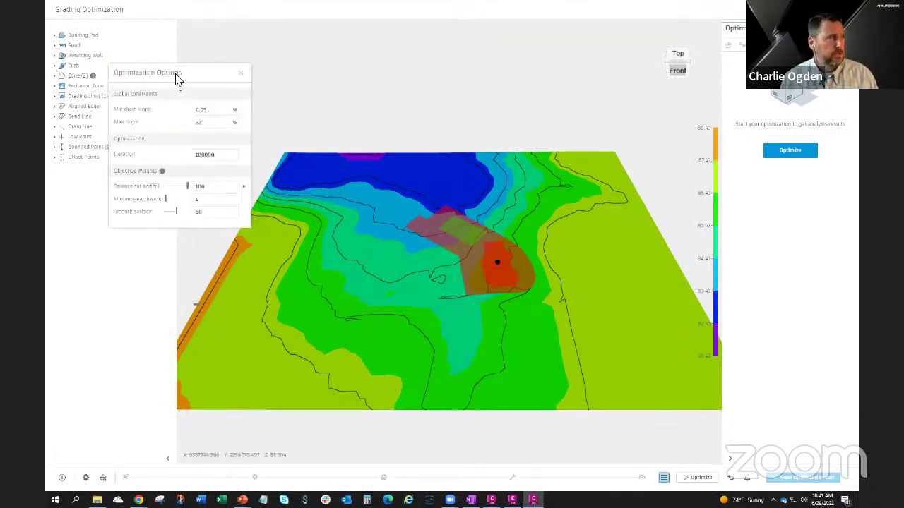
{"action": "left_click_drag", "start_coordinate": [176, 78], "coordinate": [557, 210]}
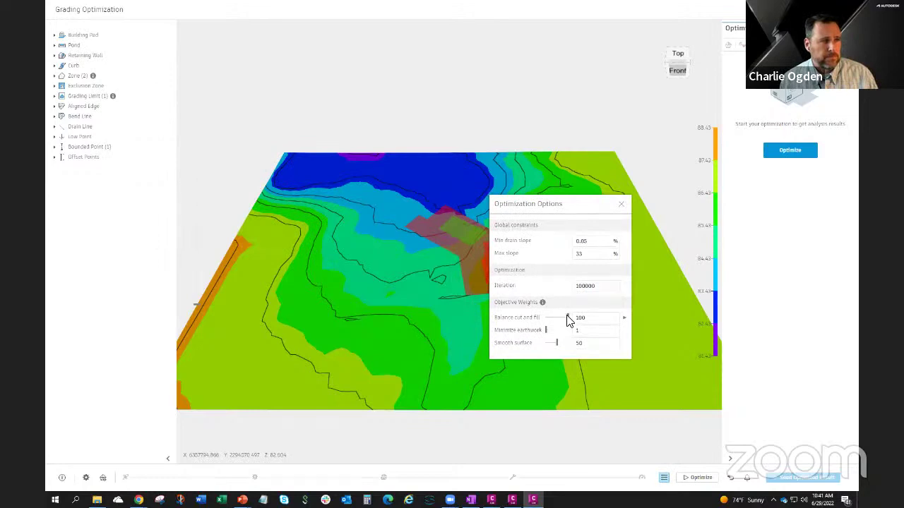
{"action": "left_click_drag", "start_coordinate": [526, 316], "coordinate": [517, 323]}
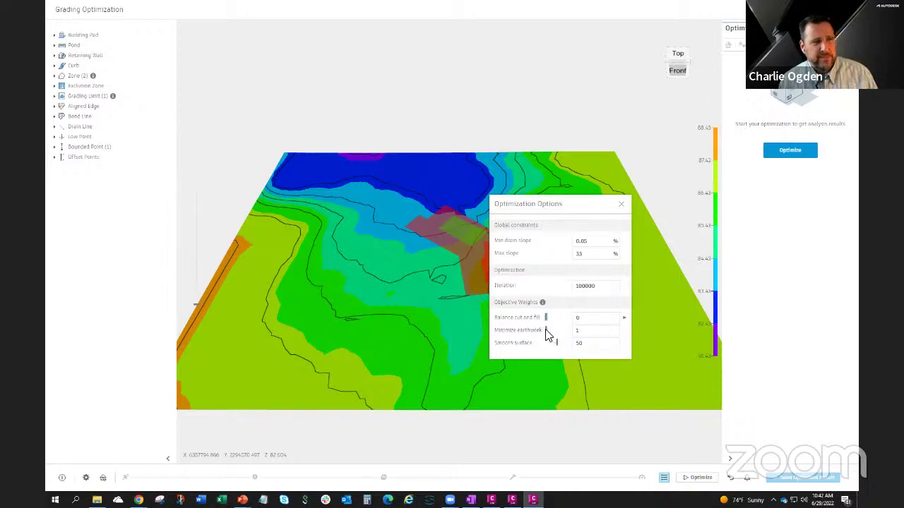
{"action": "left_click", "coordinate": [579, 330]}
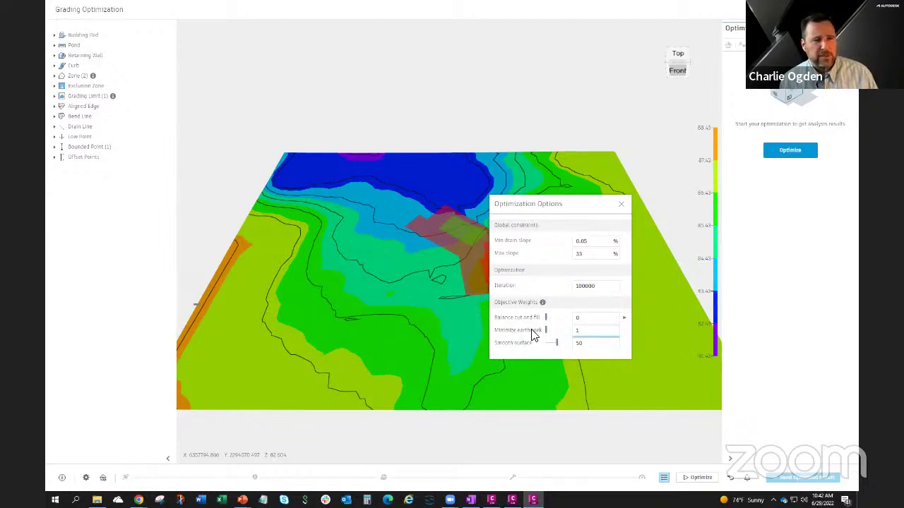
{"action": "left_click", "coordinate": [576, 347]}
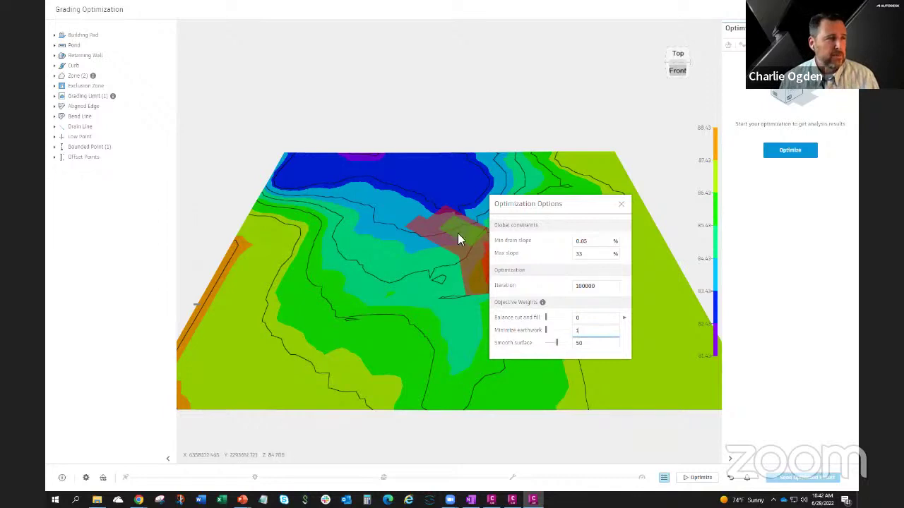
{"action": "left_click_drag", "start_coordinate": [535, 215], "coordinate": [600, 193]}
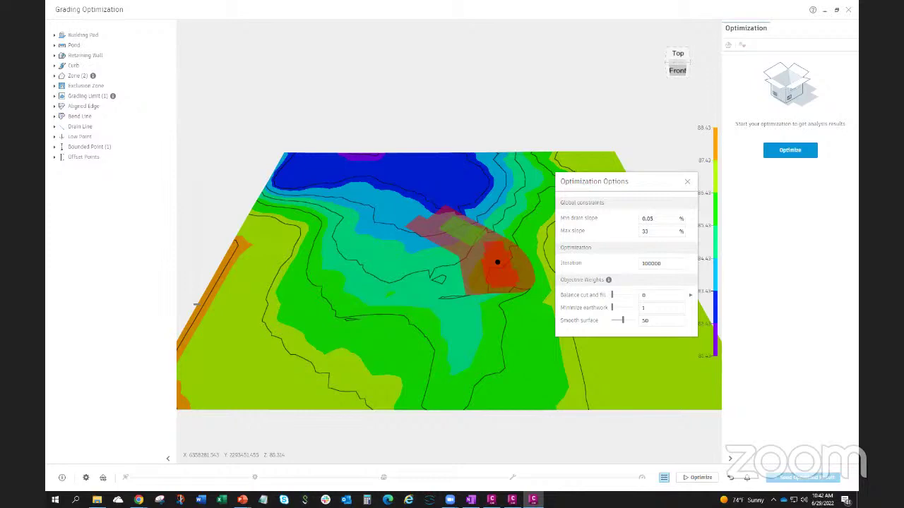
{"action": "left_click_drag", "start_coordinate": [646, 184], "coordinate": [612, 102]}
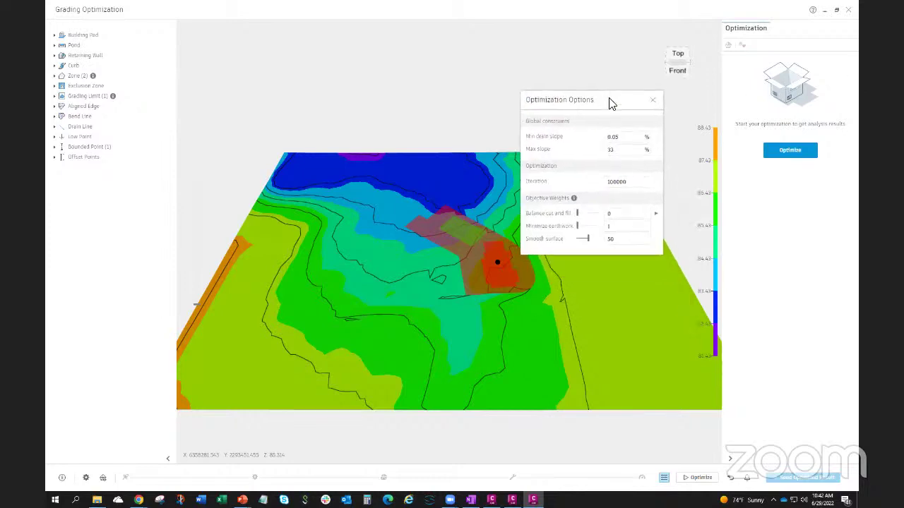
{"action": "left_click", "coordinate": [653, 102]}
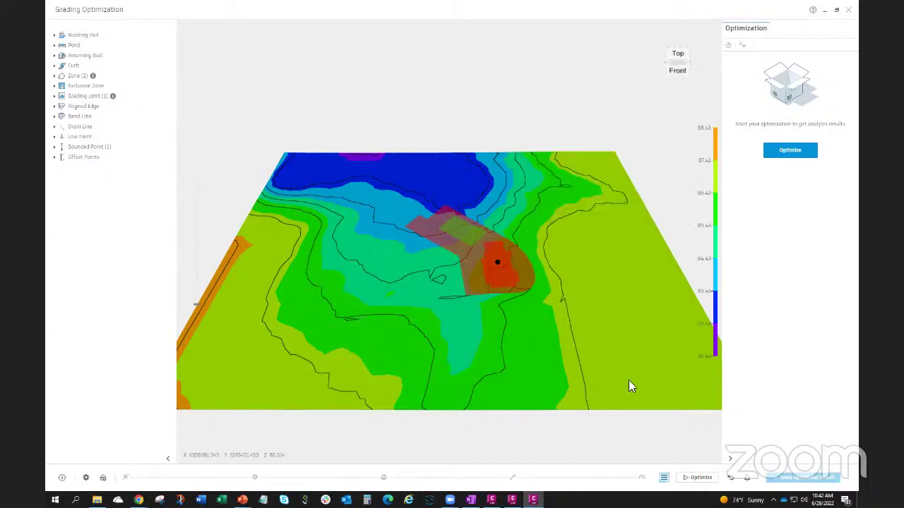
Run the optimization and inspect the evolving grading around the building and parking area up close
{"action": "left_click", "coordinate": [690, 480]}
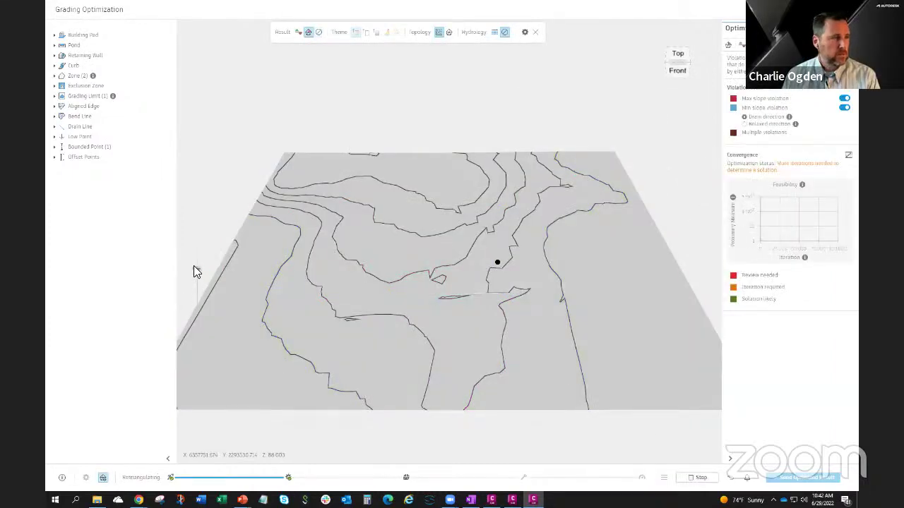
{"action": "middle_click_drag", "start_coordinate": [350, 332], "coordinate": [431, 330]}
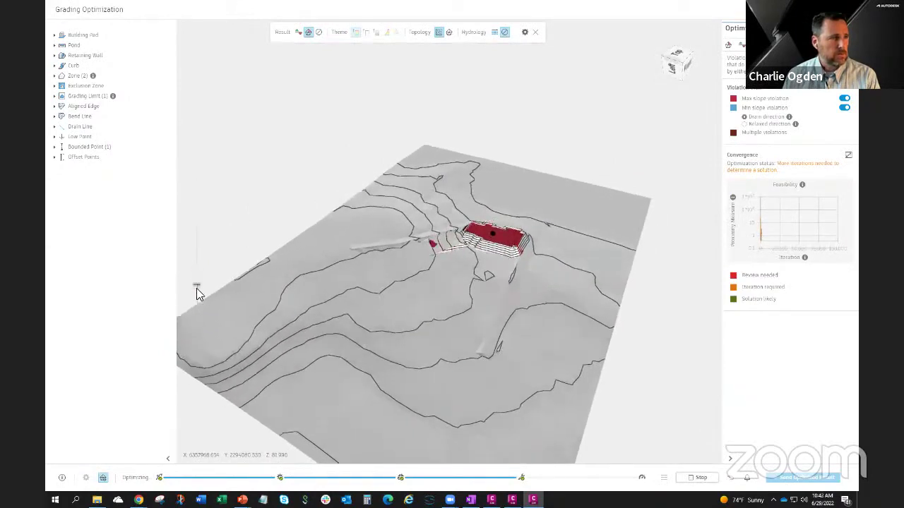
{"action": "middle_click_drag", "start_coordinate": [384, 295], "coordinate": [415, 290]}
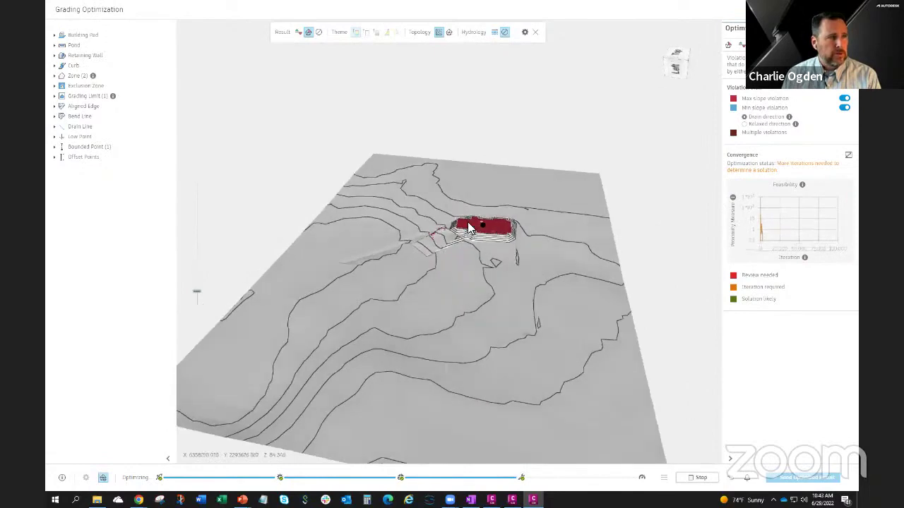
{"action": "scroll", "coordinate": [472, 213], "scroll_direction": "up", "scroll_amount": 3}
{"action": "scroll", "coordinate": [473, 212], "scroll_direction": "up", "scroll_amount": 4}
{"action": "middle_click_drag", "start_coordinate": [553, 337], "coordinate": [524, 372]}
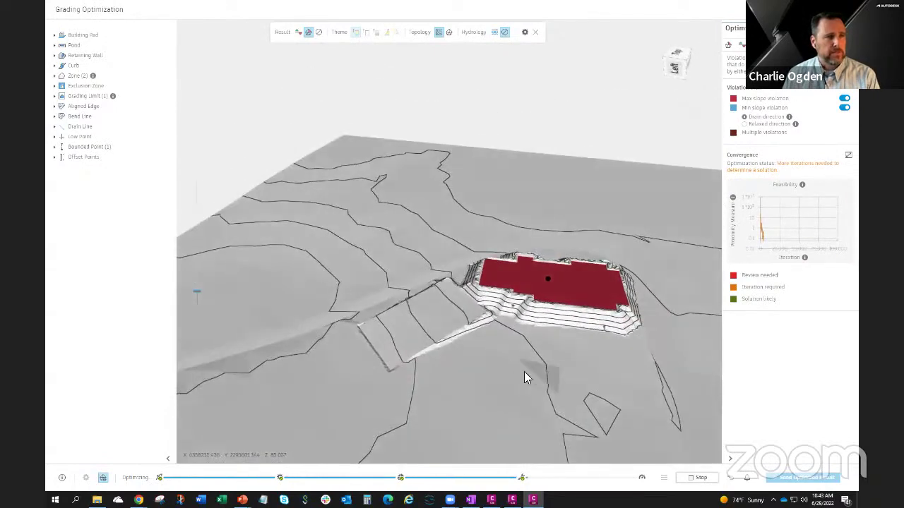
{"action": "middle_click_drag", "start_coordinate": [538, 334], "coordinate": [604, 290]}
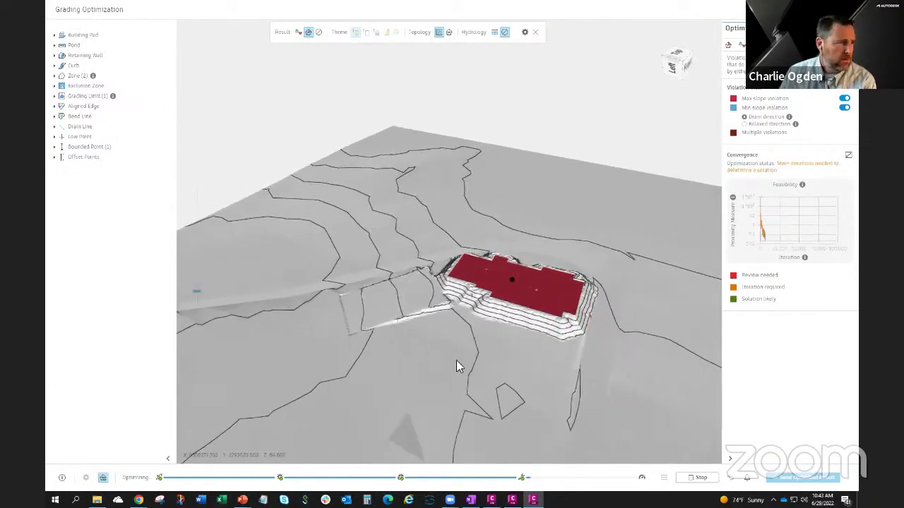
Display the surface triangles briefly, return to contours, and stop the running optimization
{"action": "left_click", "coordinate": [450, 33]}
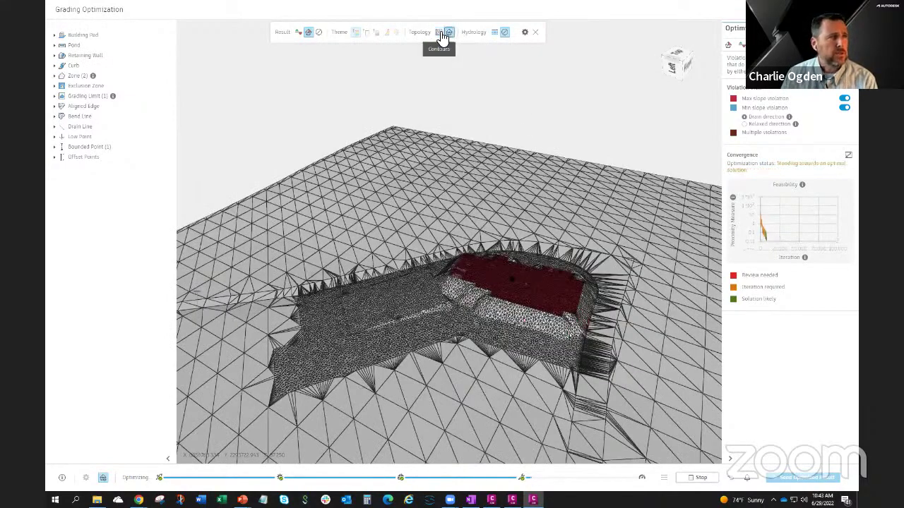
{"action": "left_click", "coordinate": [439, 33]}
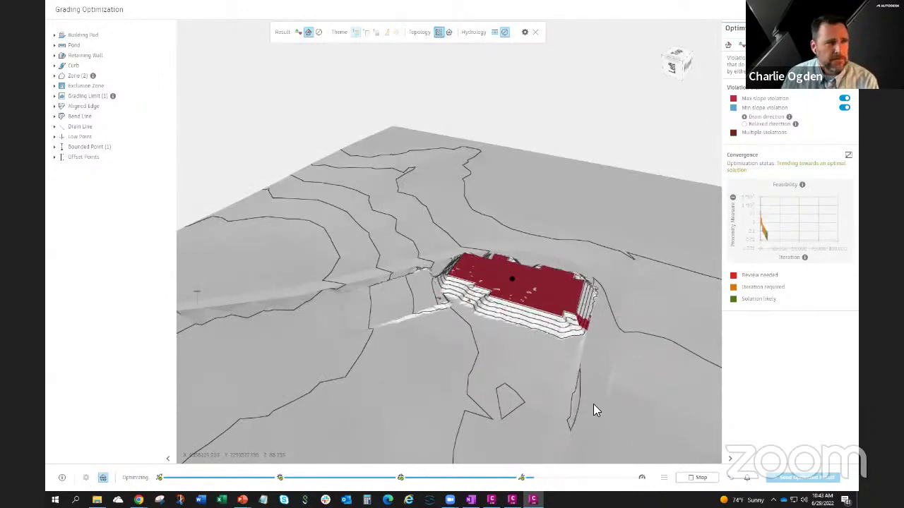
{"action": "left_click", "coordinate": [684, 480]}
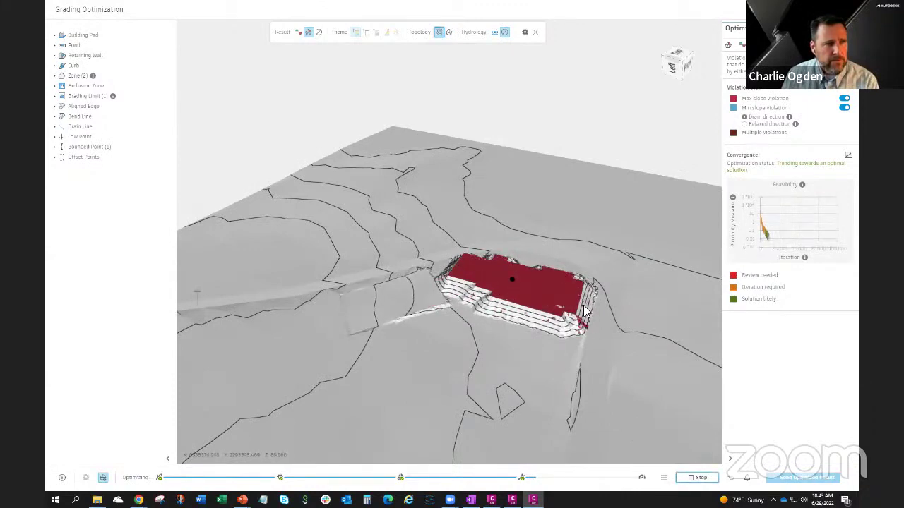
{"action": "left_click", "coordinate": [694, 477]}
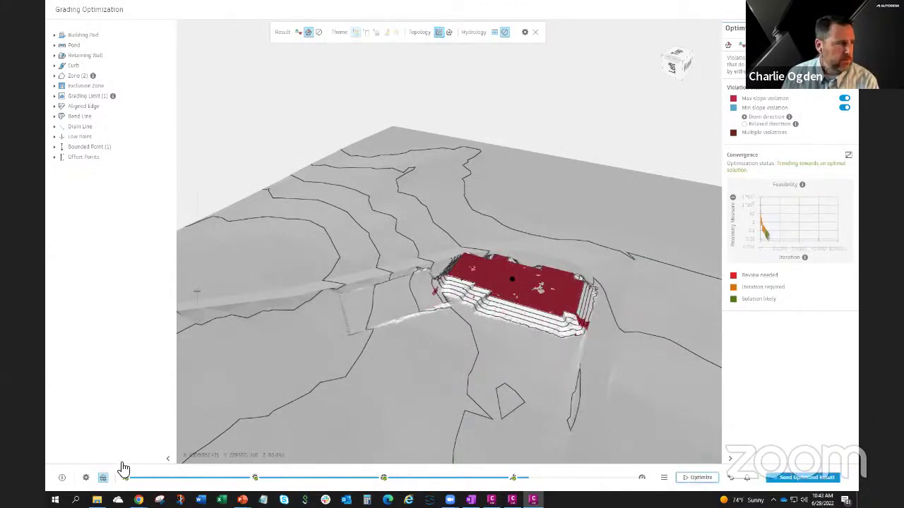
Set the model's mesh quality to Medium and turn off the custom maximum triangle size
{"action": "left_click", "coordinate": [86, 480]}
{"action": "left_click", "coordinate": [197, 123]}
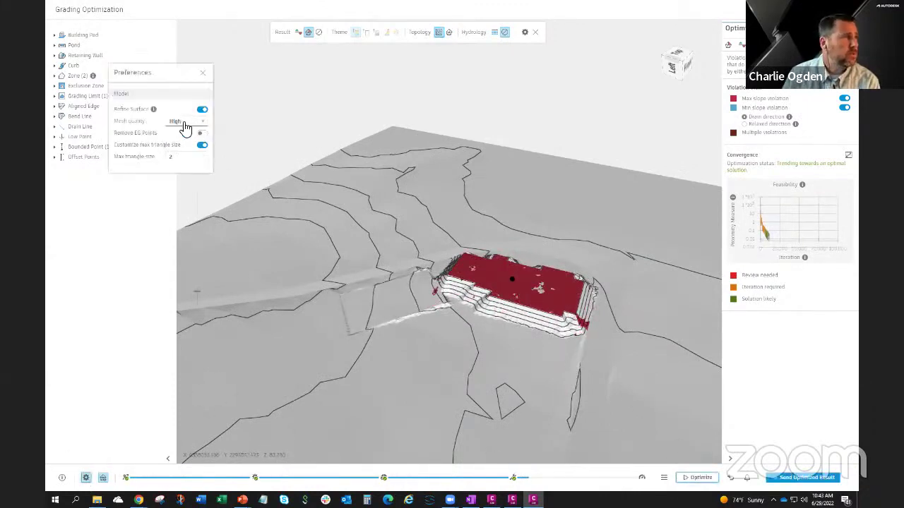
{"action": "left_click", "coordinate": [181, 141]}
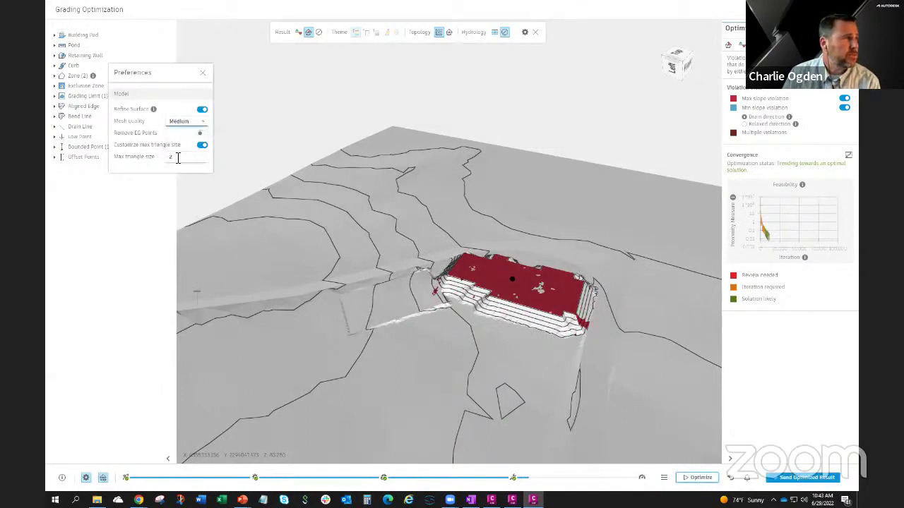
{"action": "left_click", "coordinate": [177, 158]}
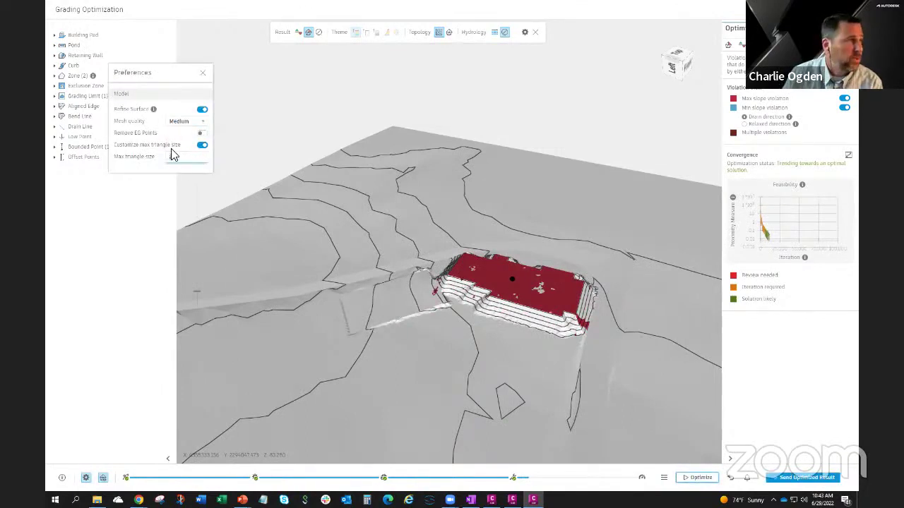
{"action": "left_click", "coordinate": [202, 145]}
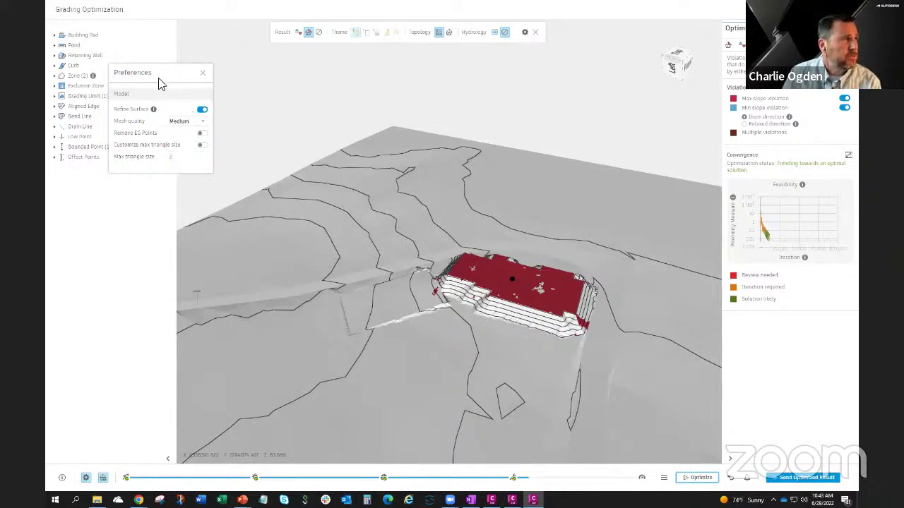
{"action": "left_click", "coordinate": [178, 122]}
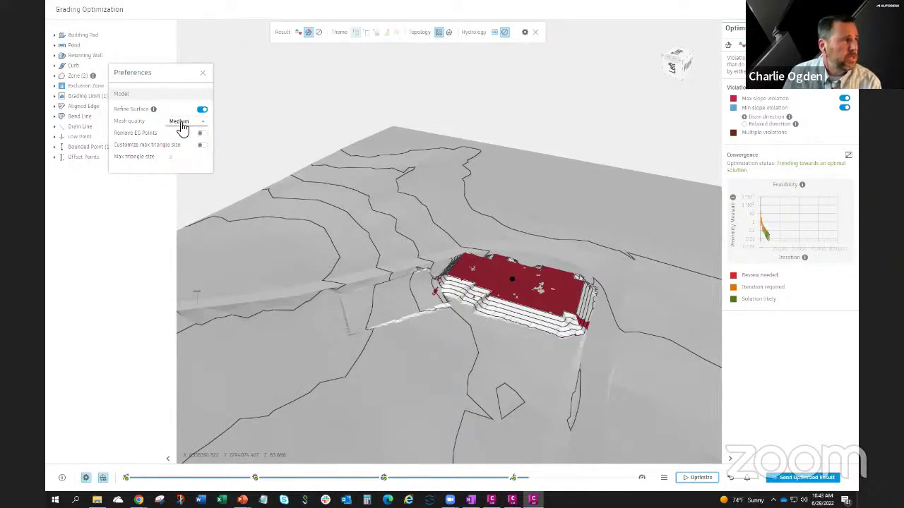
{"action": "left_click", "coordinate": [177, 120]}
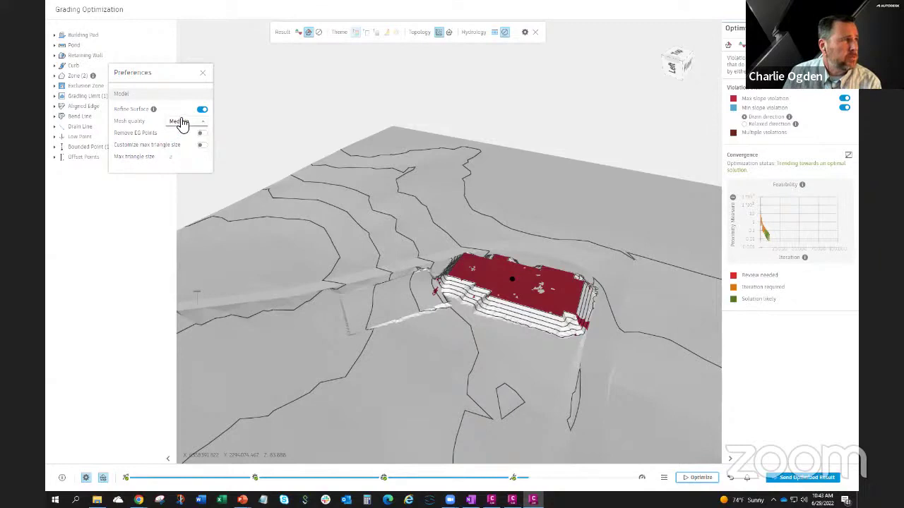
{"action": "left_click", "coordinate": [202, 72]}
Rerun the optimization, stop it, and display the surface triangles around the building pad
{"action": "left_click", "coordinate": [688, 480]}
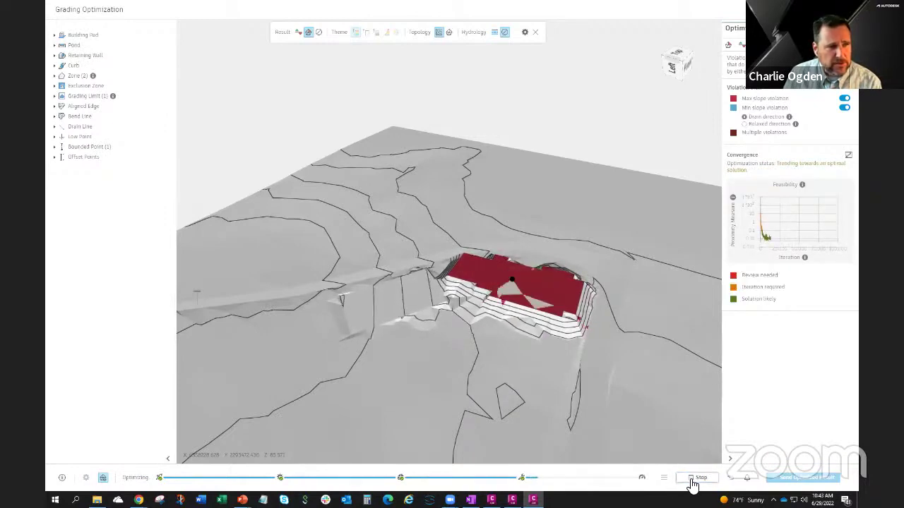
{"action": "left_click", "coordinate": [695, 479]}
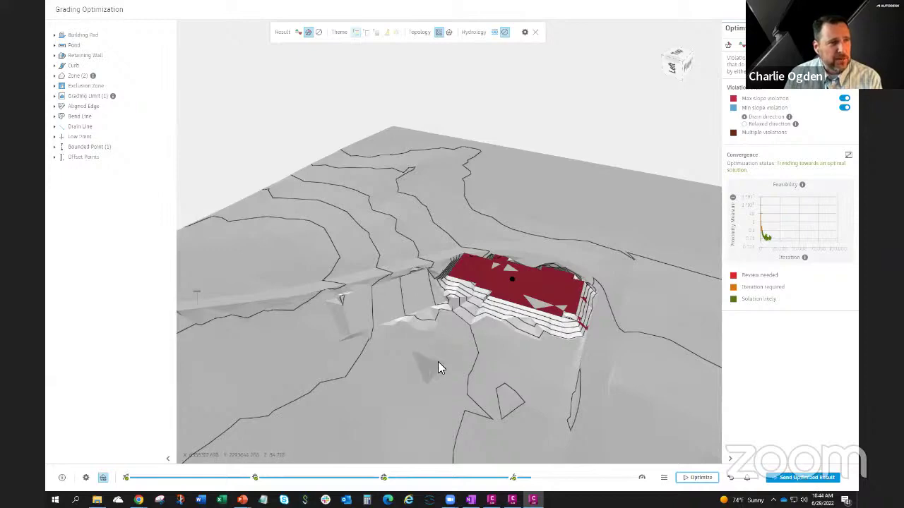
{"action": "mouse_move", "coordinate": [438, 367]}
{"action": "left_mouse_down"}
{"action": "mouse_move", "coordinate": [471, 356]}
{"action": "mouse_move", "coordinate": [454, 369]}
{"action": "left_mouse_up"}
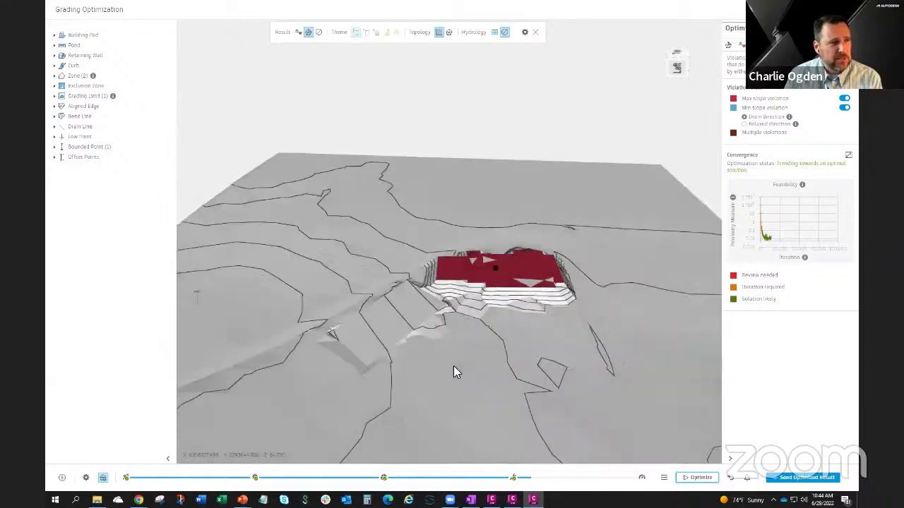
{"action": "left_click", "coordinate": [449, 32]}
{"action": "scroll", "coordinate": [488, 338], "scroll_direction": "up", "scroll_amount": 2}
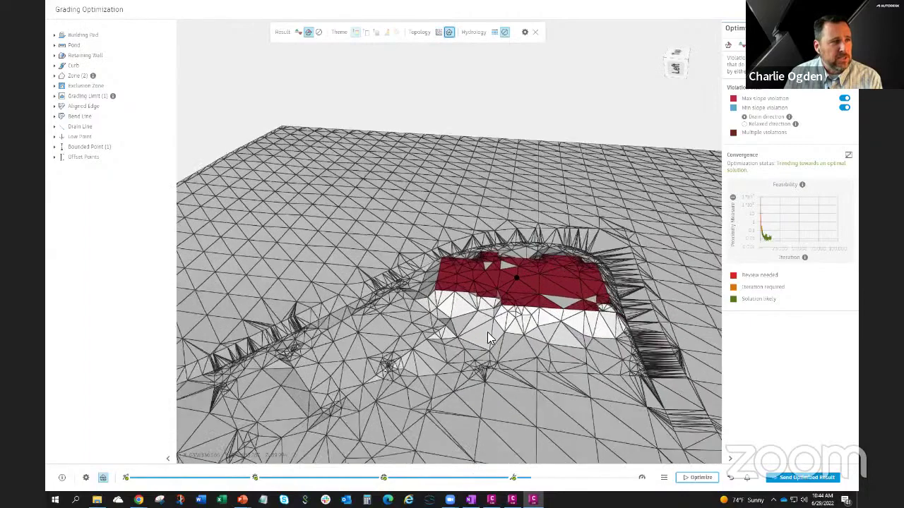
{"action": "scroll", "coordinate": [488, 332], "scroll_direction": "up", "scroll_amount": 2}
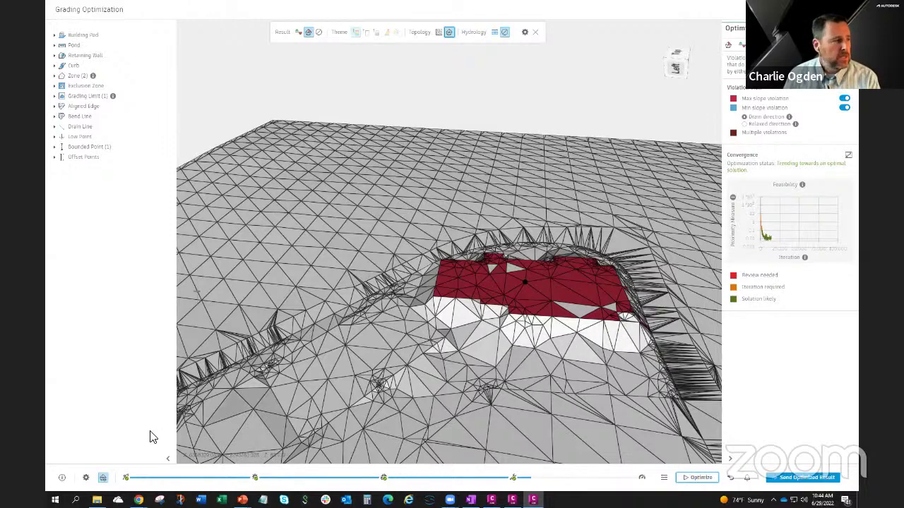
Turn the custom maximum triangle size back on in the model preferences, with a size of 2
{"action": "left_click", "coordinate": [87, 478]}
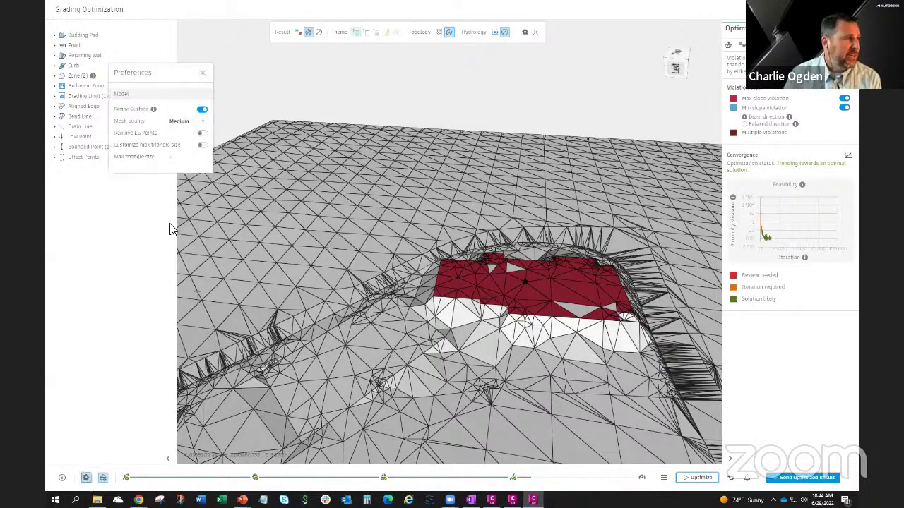
{"action": "left_click", "coordinate": [209, 123]}
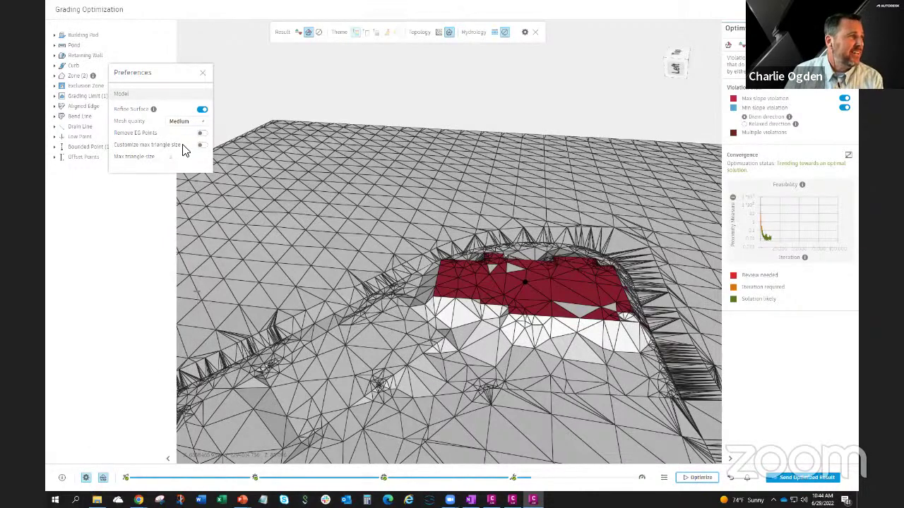
{"action": "left_click", "coordinate": [202, 146]}
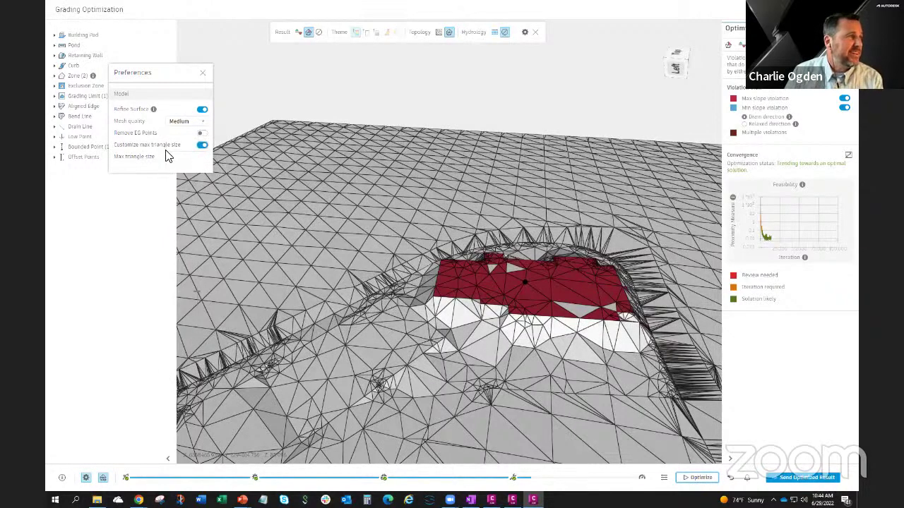
{"action": "left_click", "coordinate": [179, 160]}
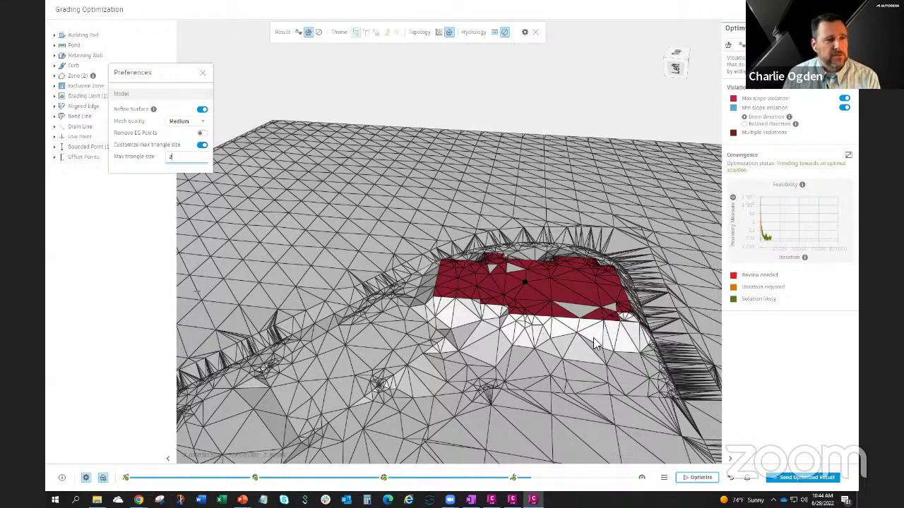
{"action": "mouse_move", "coordinate": [559, 324]}
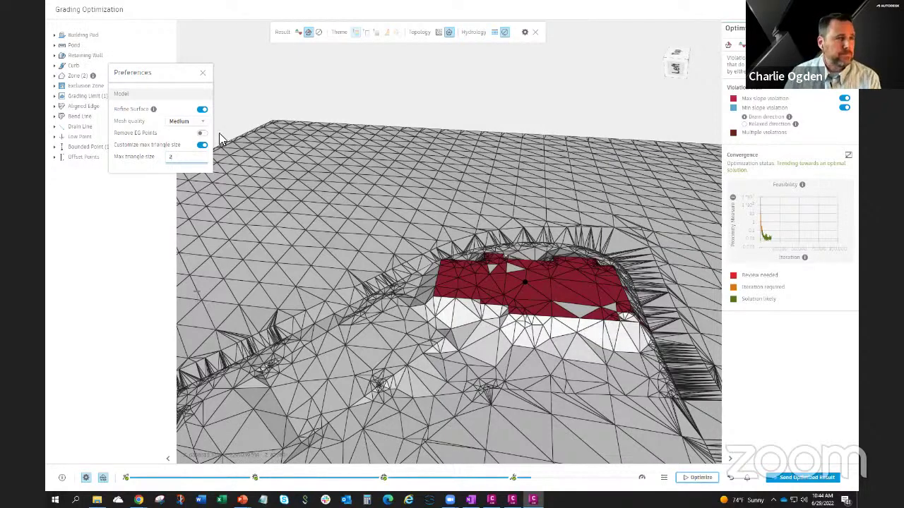
{"action": "left_click", "coordinate": [204, 74]}
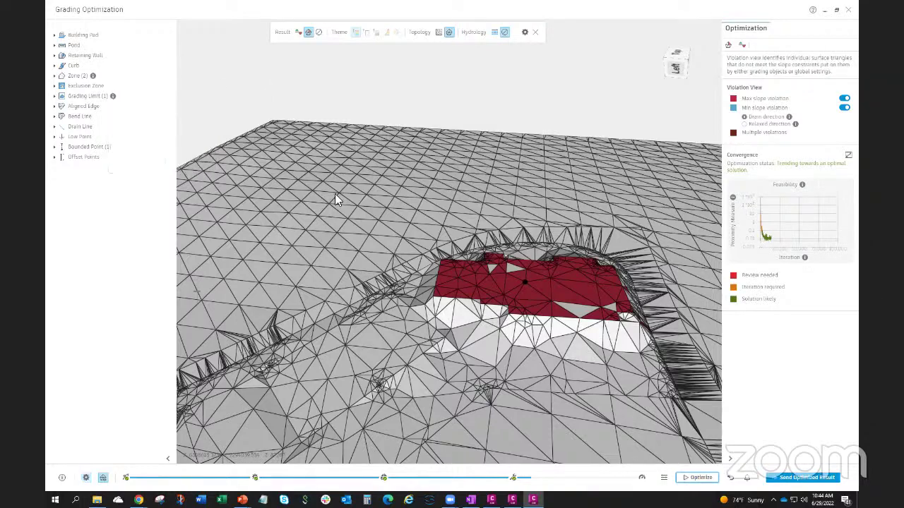
Set the model's mesh quality to High in the preferences
{"action": "left_click", "coordinate": [86, 479]}
{"action": "left_click", "coordinate": [191, 122]}
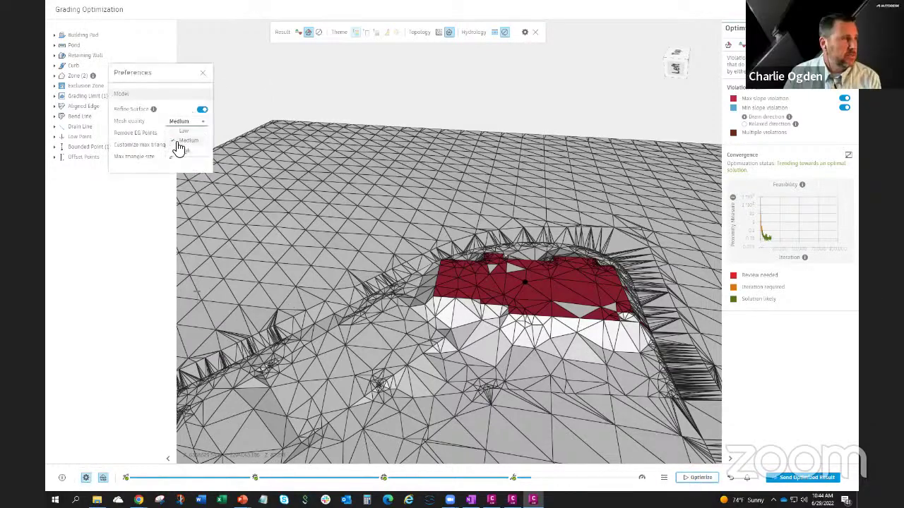
{"action": "left_click", "coordinate": [182, 150]}
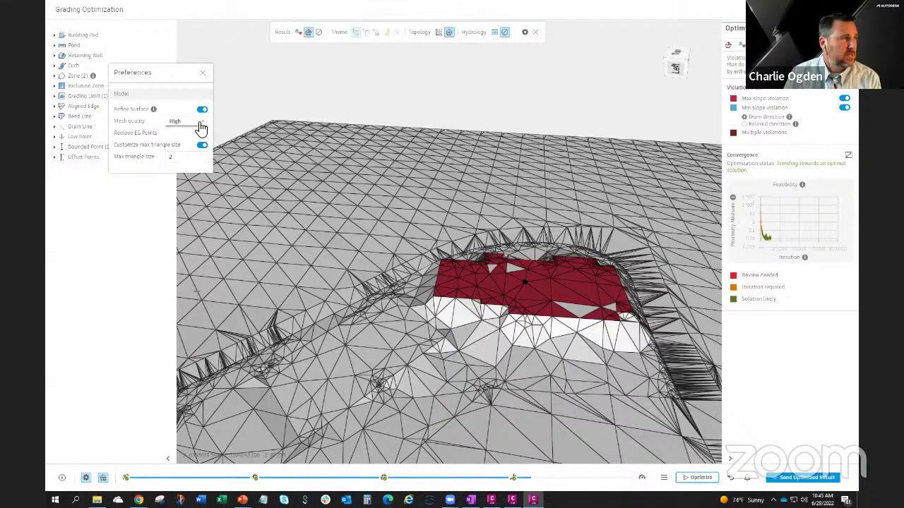
{"action": "left_click", "coordinate": [192, 122]}
{"action": "left_click", "coordinate": [182, 155]}
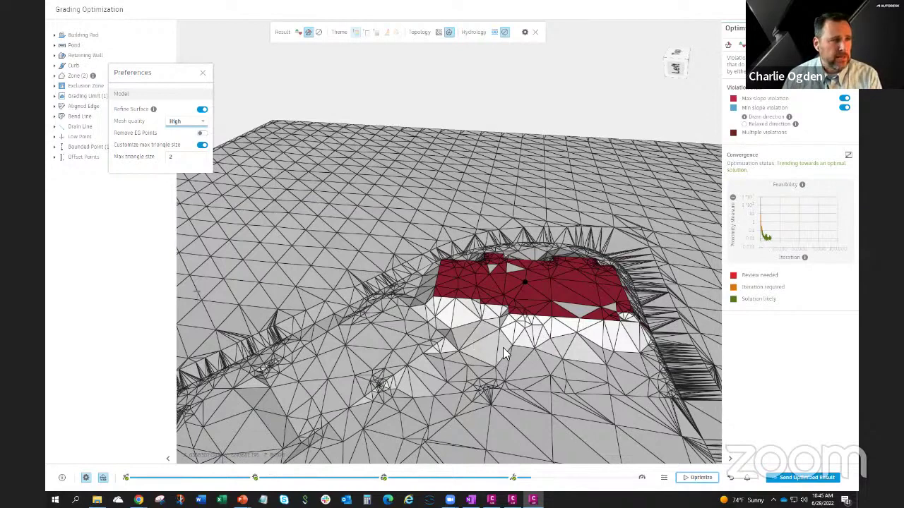
Rerun the optimization, stop it, and inspect the refined triangles around the building pad and parking area
{"action": "left_click", "coordinate": [686, 479]}
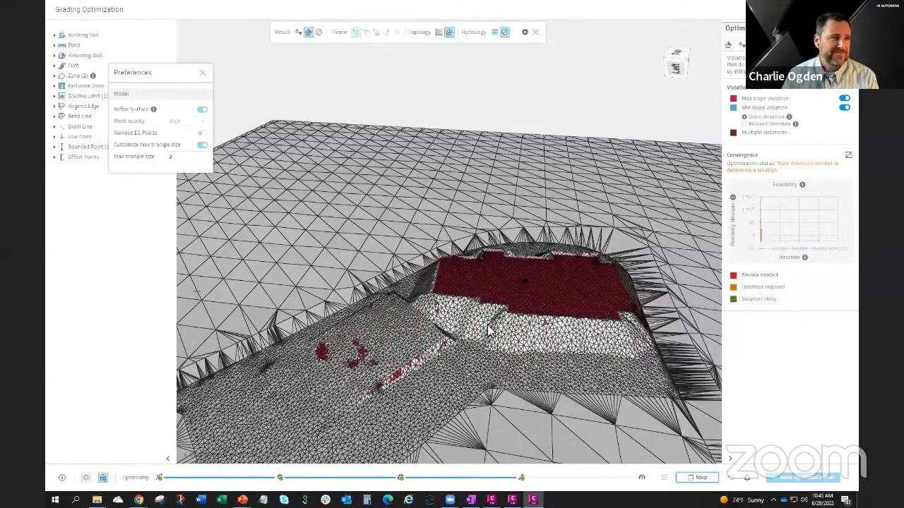
{"action": "mouse_move", "coordinate": [471, 303]}
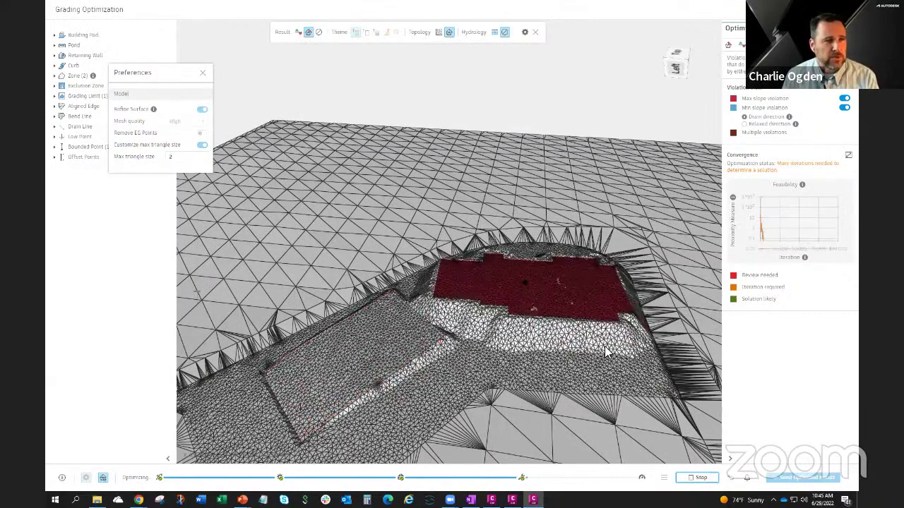
{"action": "mouse_move", "coordinate": [515, 373]}
{"action": "left_mouse_down"}
{"action": "mouse_move", "coordinate": [533, 354]}
{"action": "mouse_move", "coordinate": [480, 367]}
{"action": "mouse_move", "coordinate": [501, 363]}
{"action": "left_mouse_up"}
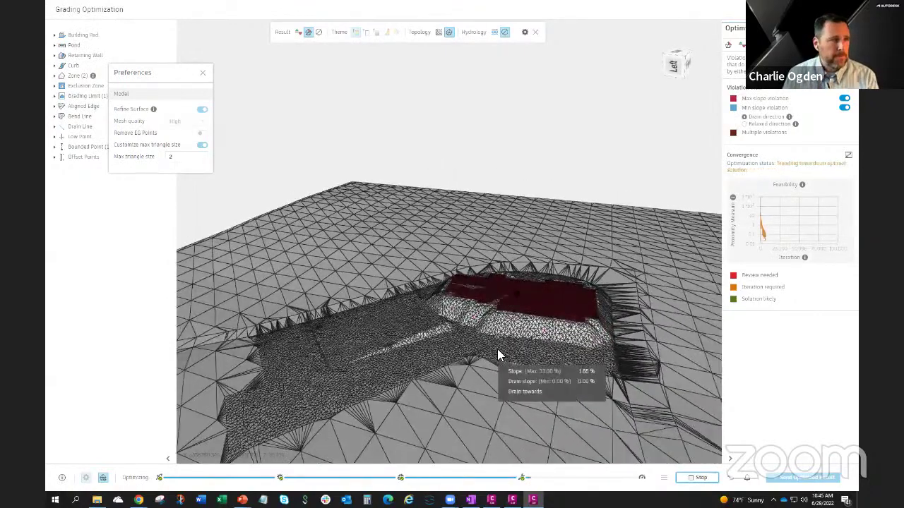
{"action": "left_click", "coordinate": [697, 479]}
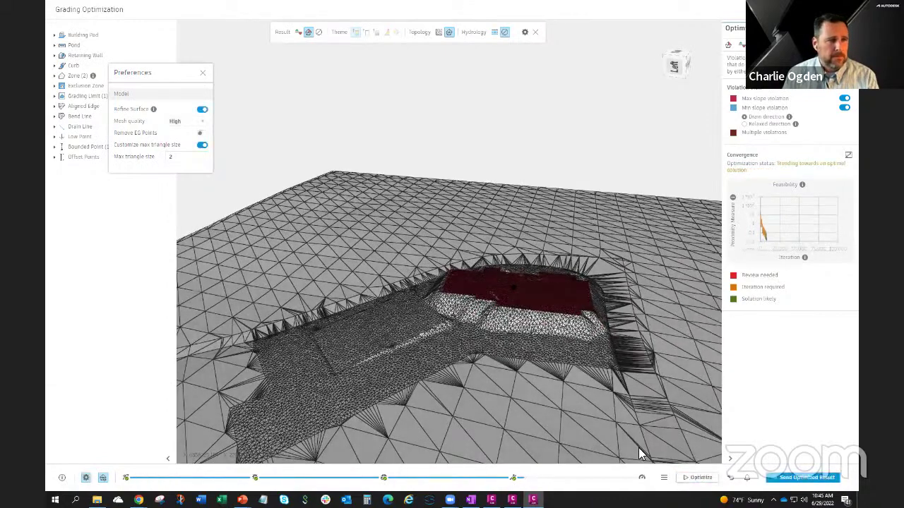
{"action": "left_click_drag", "start_coordinate": [509, 392], "coordinate": [509, 395]}
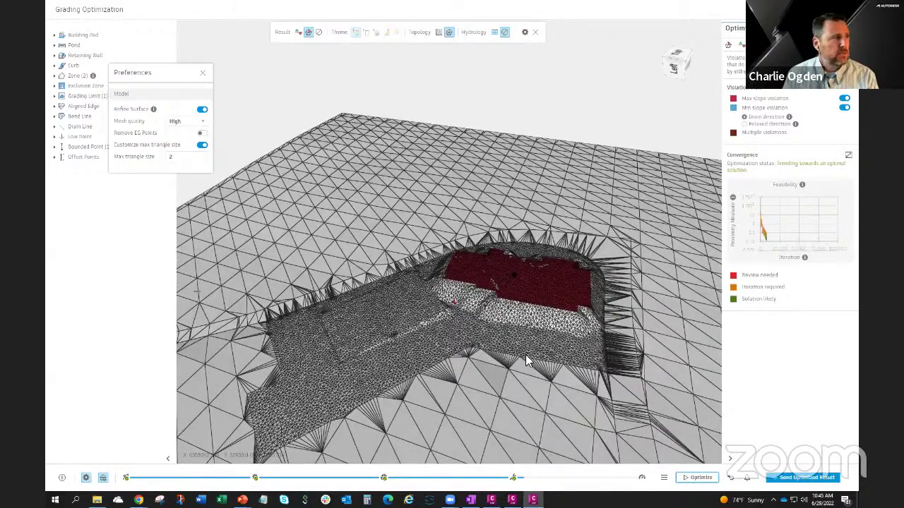
{"action": "left_click_drag", "start_coordinate": [525, 355], "coordinate": [462, 358]}
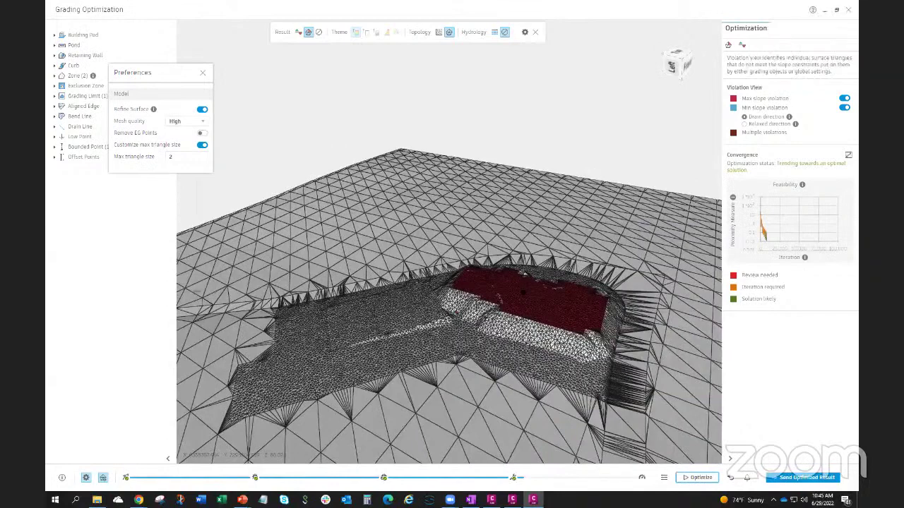
Raise the Balance cut and fill objective weight in the optimization options and rerun the optimization
{"action": "left_click", "coordinate": [664, 477]}
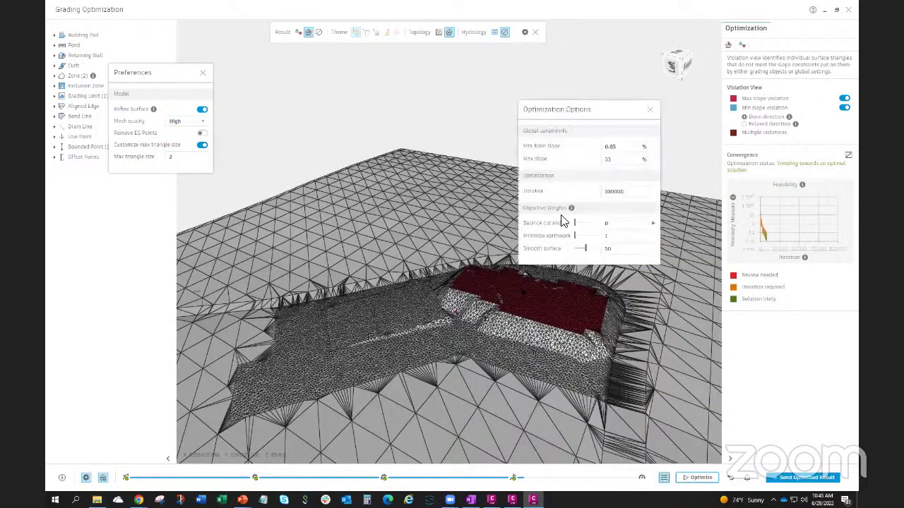
{"action": "left_click_drag", "start_coordinate": [575, 226], "coordinate": [604, 226]}
{"action": "left_click", "coordinate": [650, 111]}
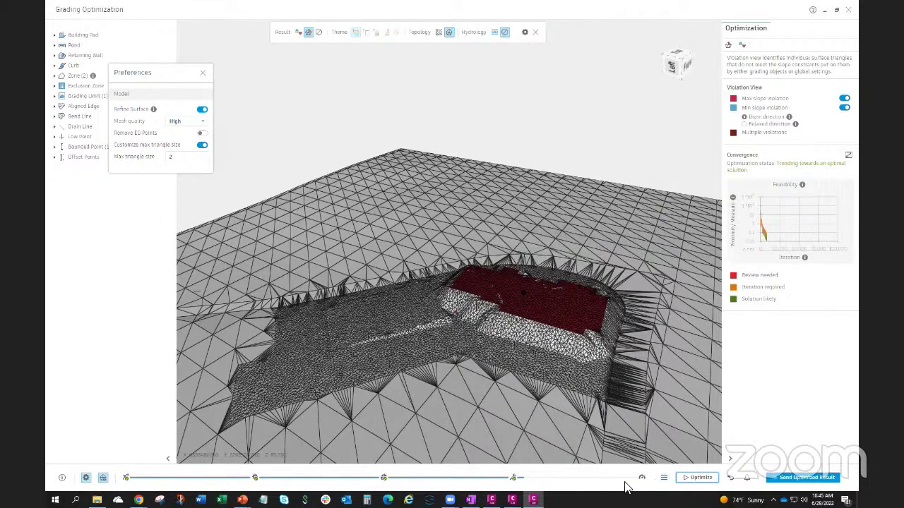
{"action": "left_click", "coordinate": [681, 481]}
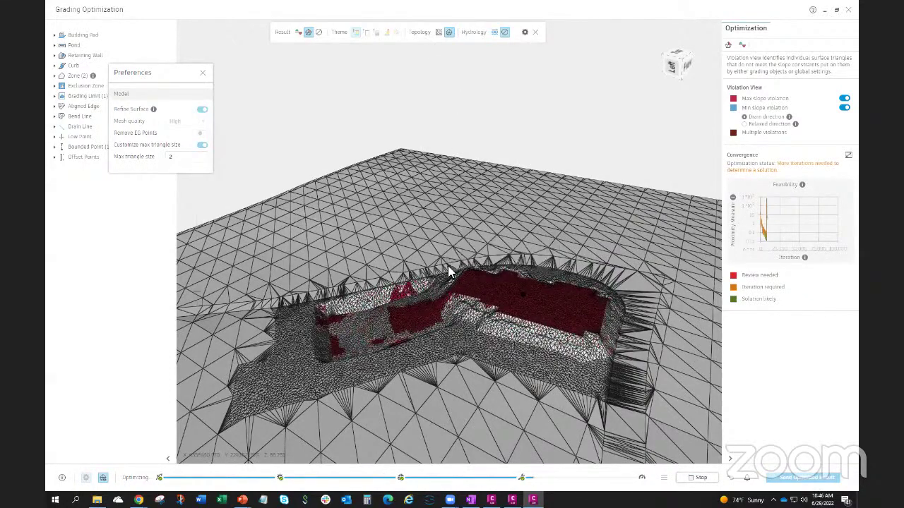
{"action": "middle_click_drag", "start_coordinate": [450, 269], "coordinate": [514, 288], "text": "shift"}
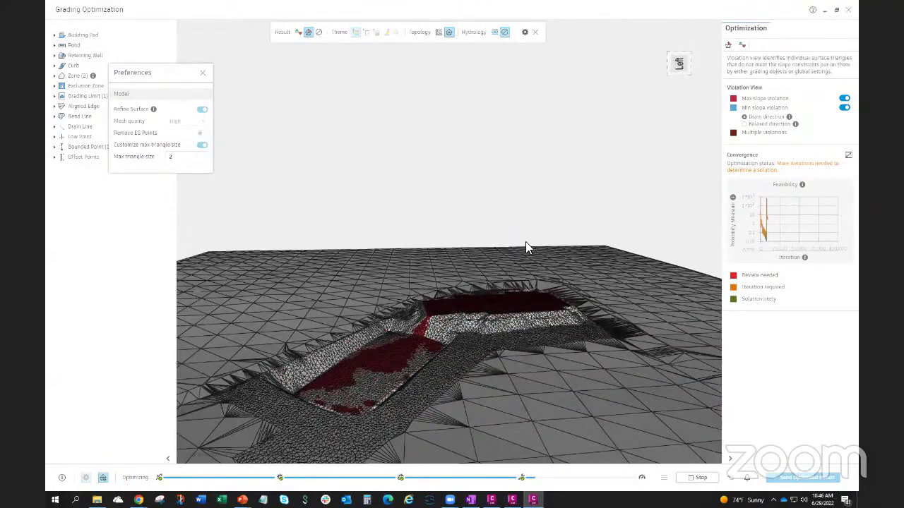
{"action": "middle_click_drag", "start_coordinate": [529, 247], "coordinate": [506, 315], "text": "shift"}
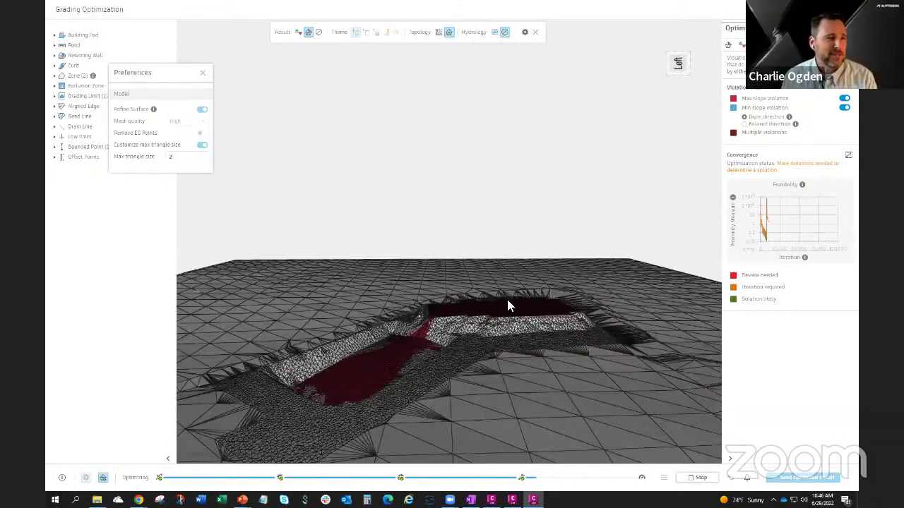
{"action": "middle_click_drag", "start_coordinate": [491, 329], "coordinate": [473, 322], "text": "shift"}
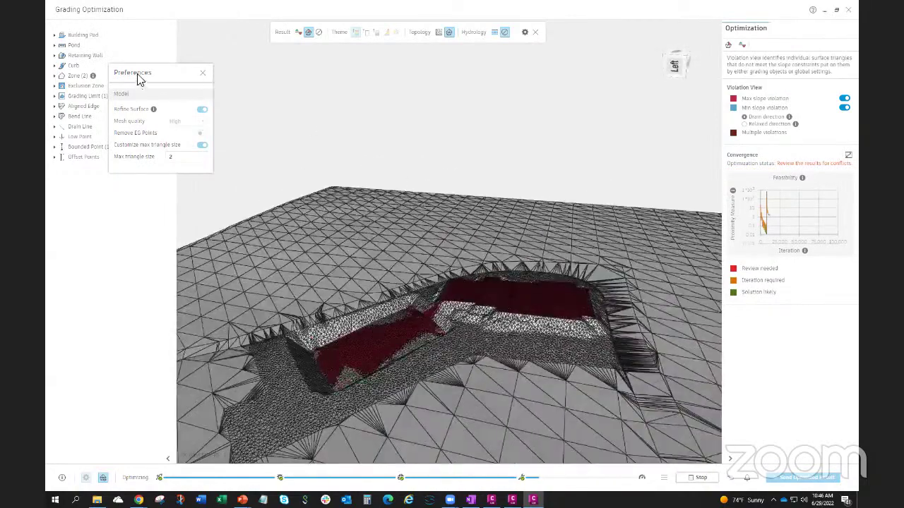
Close the model preferences, inspect the regraded building and parking areas, and stop the optimization
{"action": "left_click_drag", "start_coordinate": [141, 73], "coordinate": [234, 102]}
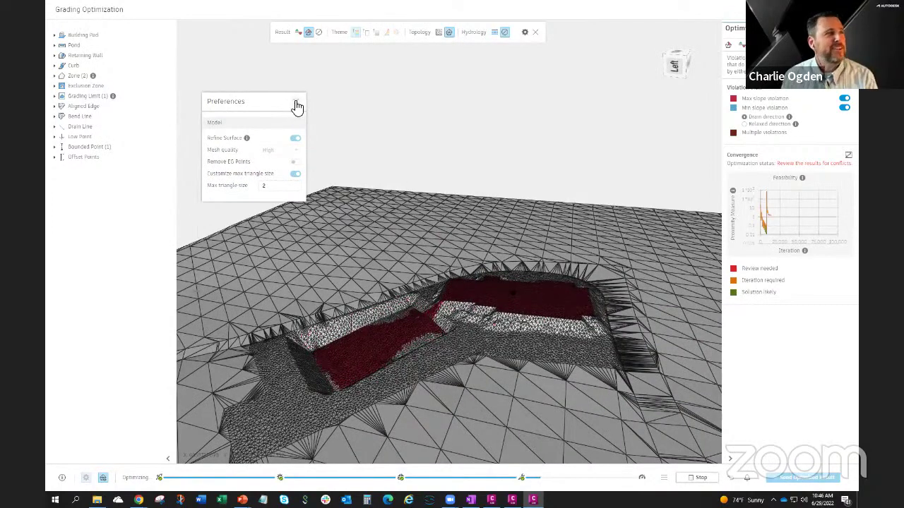
{"action": "left_click", "coordinate": [296, 104]}
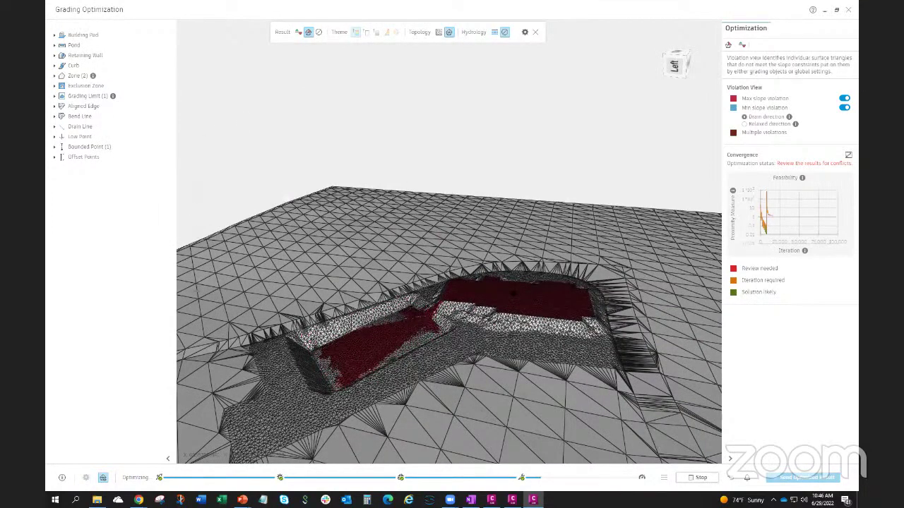
{"action": "middle_click_drag", "start_coordinate": [541, 366], "coordinate": [514, 285]}
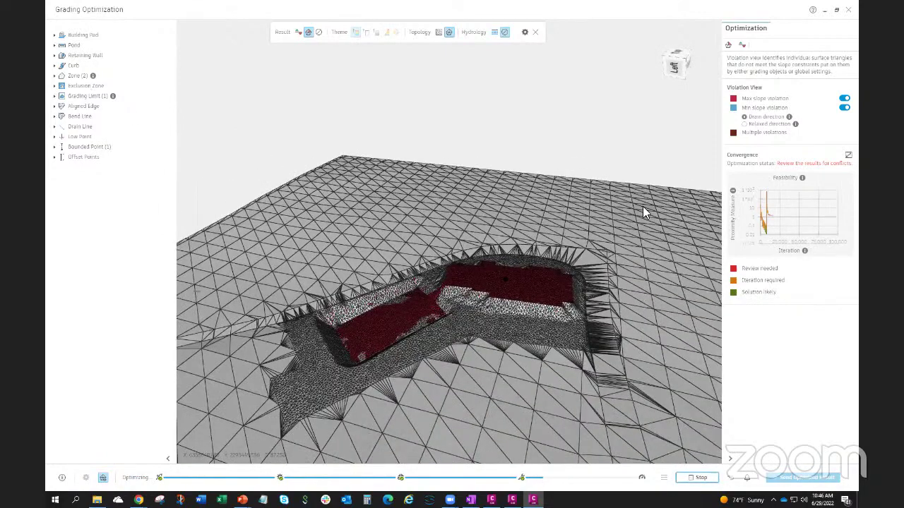
{"action": "mouse_move", "coordinate": [642, 206]}
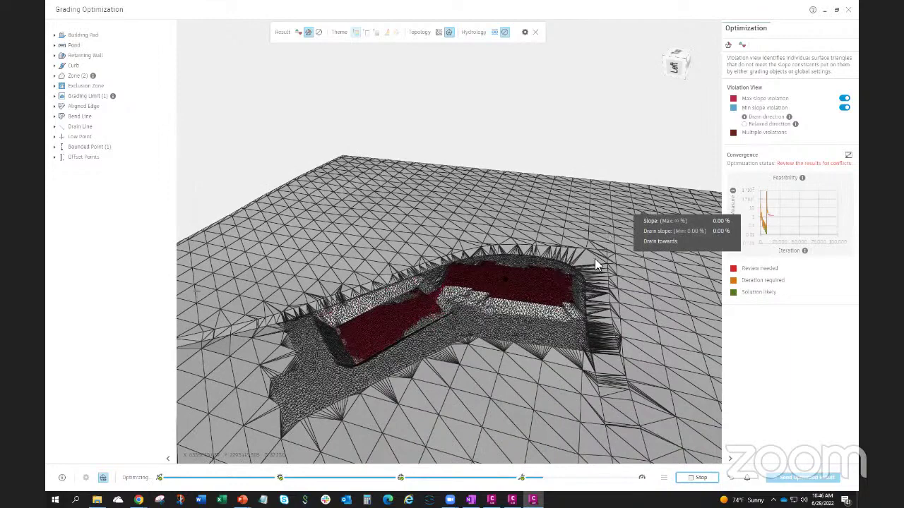
{"action": "mouse_move", "coordinate": [541, 347]}
{"action": "middle_mouse_down"}
{"action": "mouse_move", "coordinate": [554, 326]}
{"action": "mouse_move", "coordinate": [544, 351]}
{"action": "middle_mouse_up"}
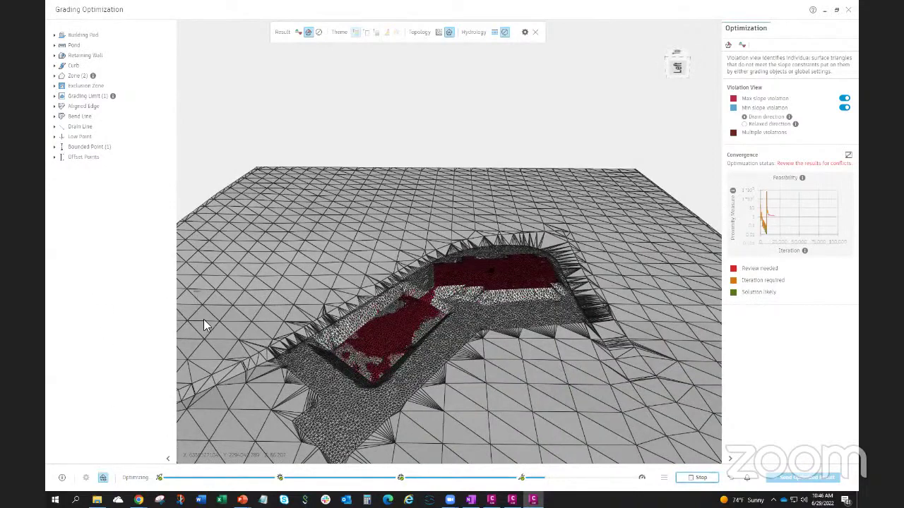
{"action": "left_click", "coordinate": [699, 477]}
Display which global grading objectives the grading limit _GO-GRAD-LIMT - 21 follows
{"action": "left_click", "coordinate": [85, 479]}
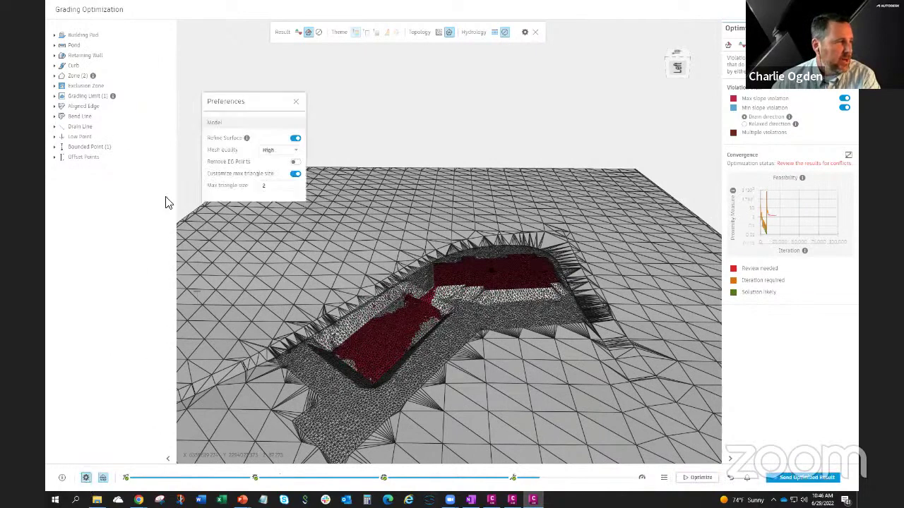
{"action": "left_click", "coordinate": [54, 96]}
{"action": "left_click", "coordinate": [127, 107]}
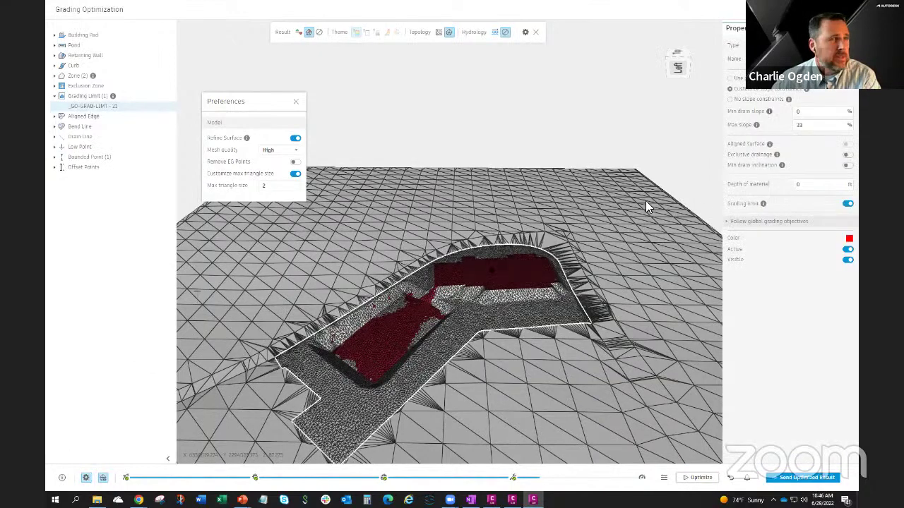
{"action": "left_click", "coordinate": [729, 222]}
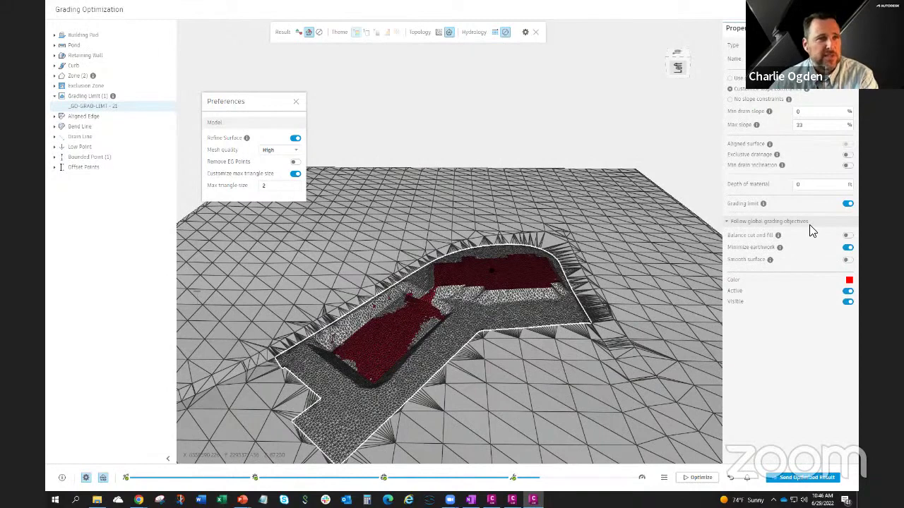
Turn off Balance cut and fill for the A-BLDG-OTLN - 22 zone, keeping Minimize earthwork and Smooth surface on
{"action": "left_click", "coordinate": [55, 77]}
{"action": "left_click", "coordinate": [91, 86]}
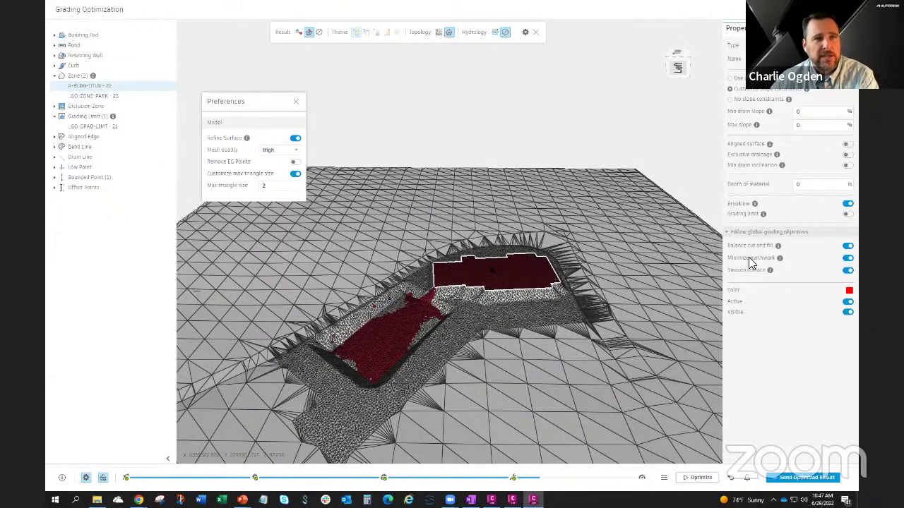
{"action": "left_click", "coordinate": [848, 257]}
{"action": "left_click", "coordinate": [848, 271]}
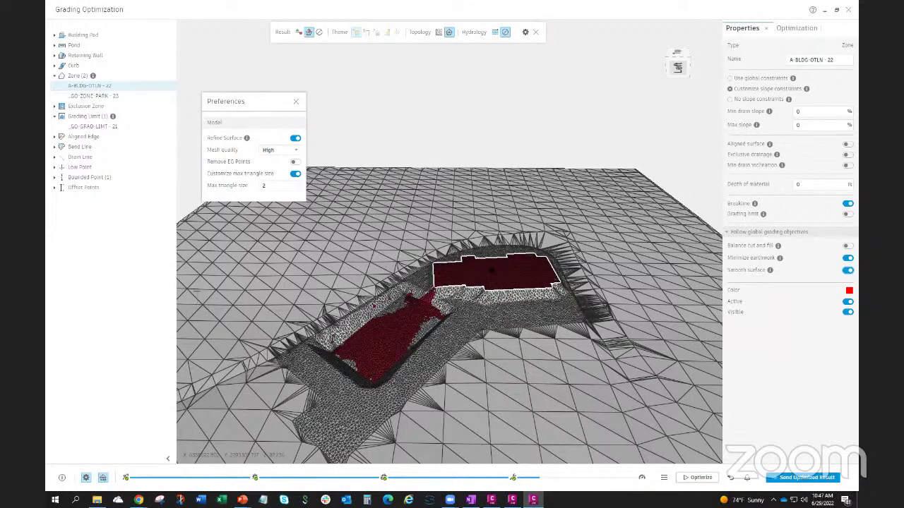
Switch to the GO-Bridge-Abutments_1WC drawing in Civil 3D
{"action": "left_click", "coordinate": [139, 500]}
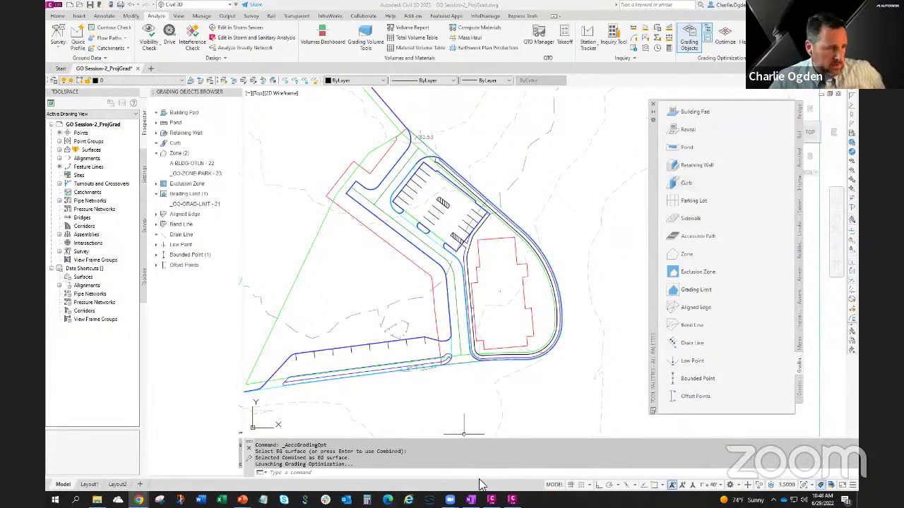
{"action": "left_click", "coordinate": [492, 499]}
{"action": "scroll", "coordinate": [610, 277], "scroll_direction": "down", "scroll_amount": 5}
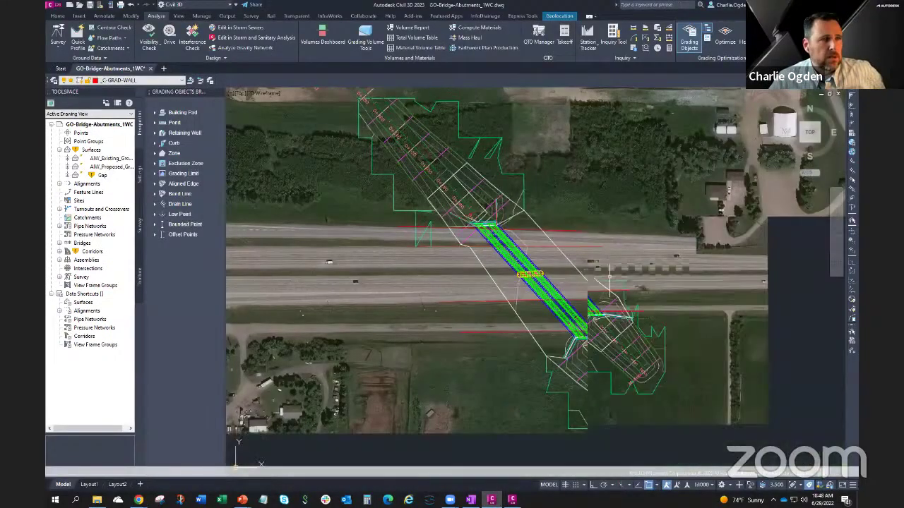
Examine the bridge over the highway, its abutments at both ends, and the surrounding grading outlines in plan
{"action": "scroll", "coordinate": [608, 277], "scroll_direction": "up", "scroll_amount": 5}
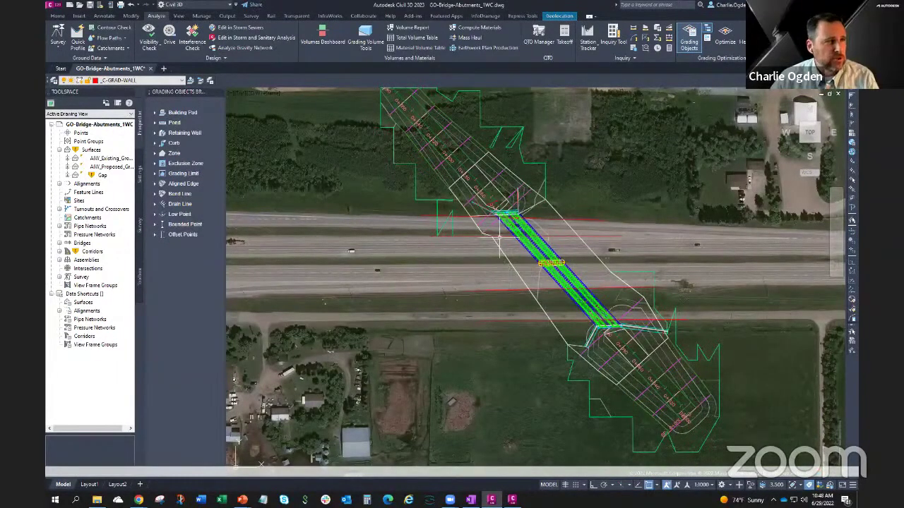
{"action": "scroll", "coordinate": [519, 198], "scroll_direction": "up", "scroll_amount": 3}
{"action": "middle_click_drag", "start_coordinate": [598, 277], "coordinate": [548, 242]}
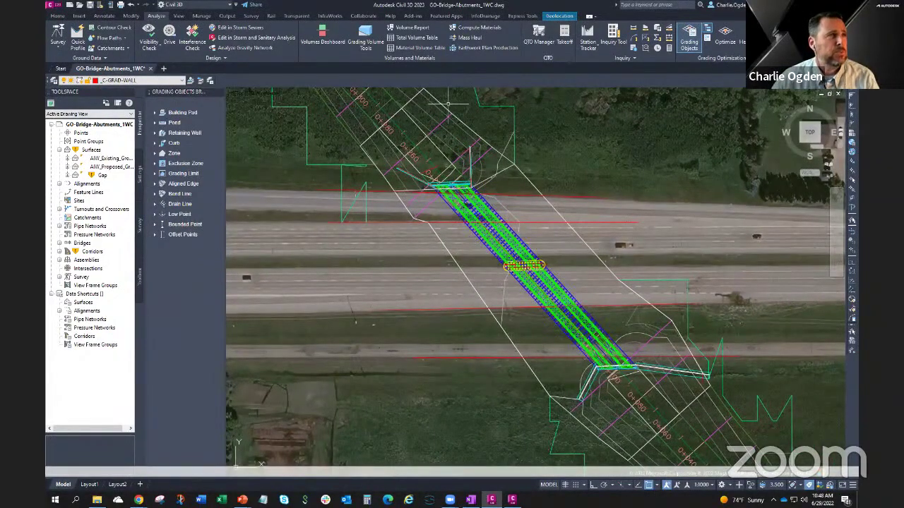
{"action": "scroll", "coordinate": [477, 255], "scroll_direction": "up", "scroll_amount": 2}
{"action": "scroll", "coordinate": [477, 255], "scroll_direction": "down", "scroll_amount": 2}
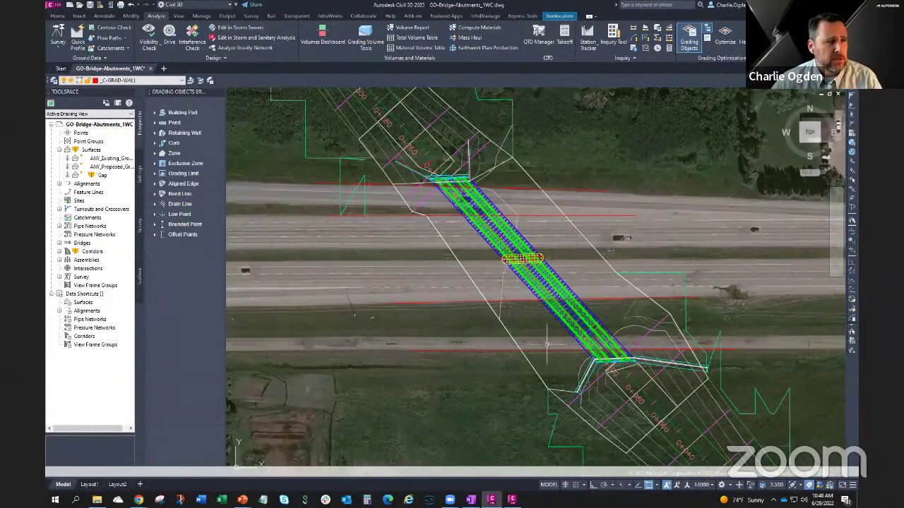
{"action": "scroll", "coordinate": [455, 187], "scroll_direction": "up", "scroll_amount": 2}
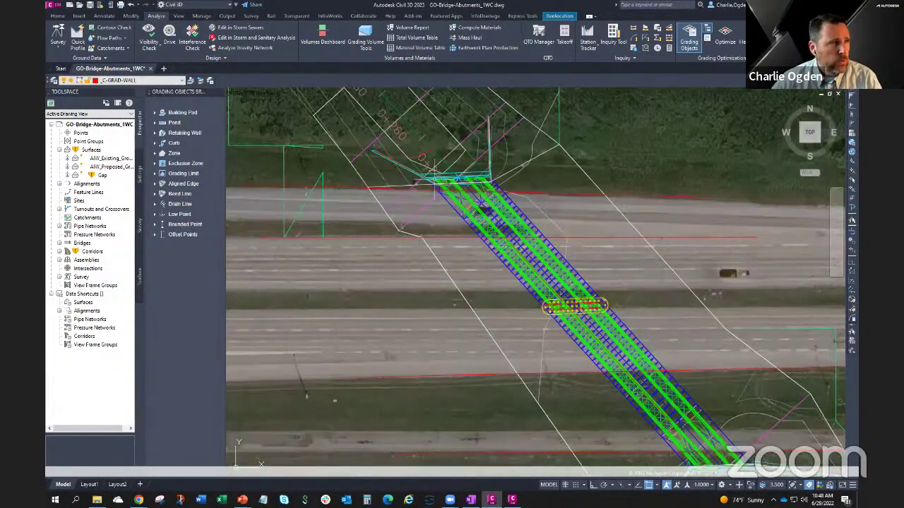
{"action": "mouse_move", "coordinate": [533, 206]}
{"action": "middle_mouse_down"}
{"action": "mouse_move", "coordinate": [466, 164]}
{"action": "mouse_move", "coordinate": [458, 180]}
{"action": "middle_mouse_up"}
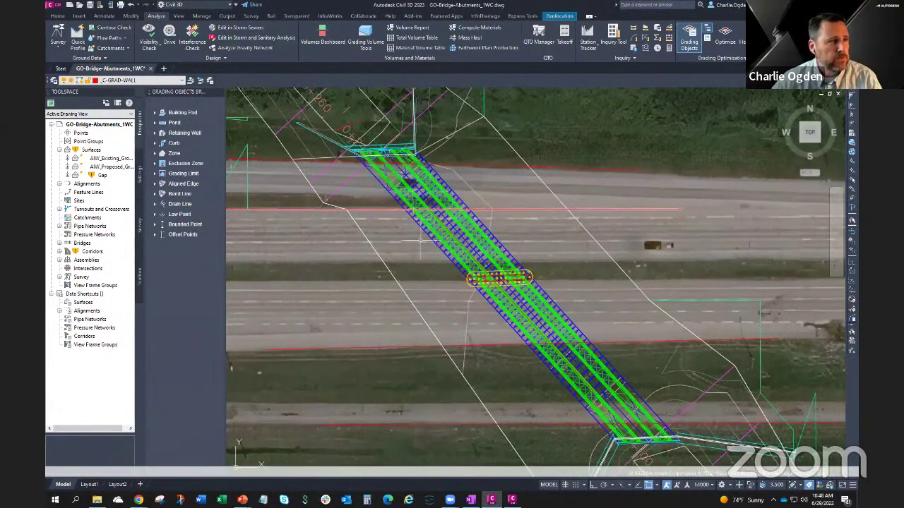
{"action": "scroll", "coordinate": [387, 220], "scroll_direction": "down", "scroll_amount": 2}
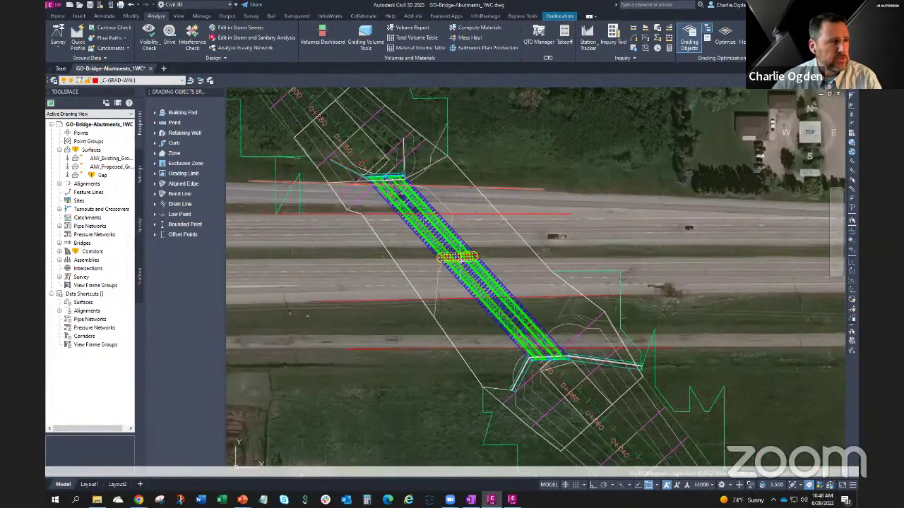
{"action": "scroll", "coordinate": [501, 330], "scroll_direction": "down", "scroll_amount": 3}
{"action": "scroll", "coordinate": [500, 329], "scroll_direction": "up", "scroll_amount": 2}
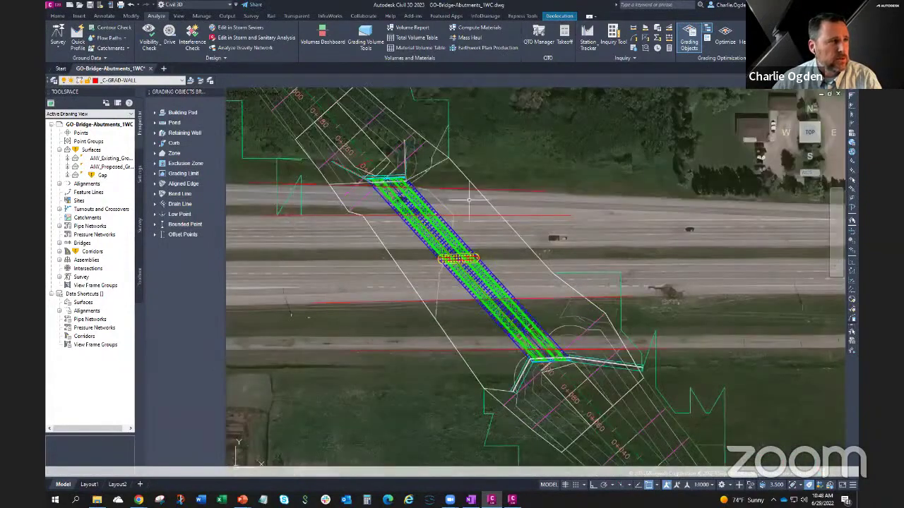
{"action": "mouse_move", "coordinate": [468, 284]}
{"action": "middle_mouse_down"}
{"action": "mouse_move", "coordinate": [529, 301]}
{"action": "mouse_move", "coordinate": [537, 293]}
{"action": "middle_mouse_up"}
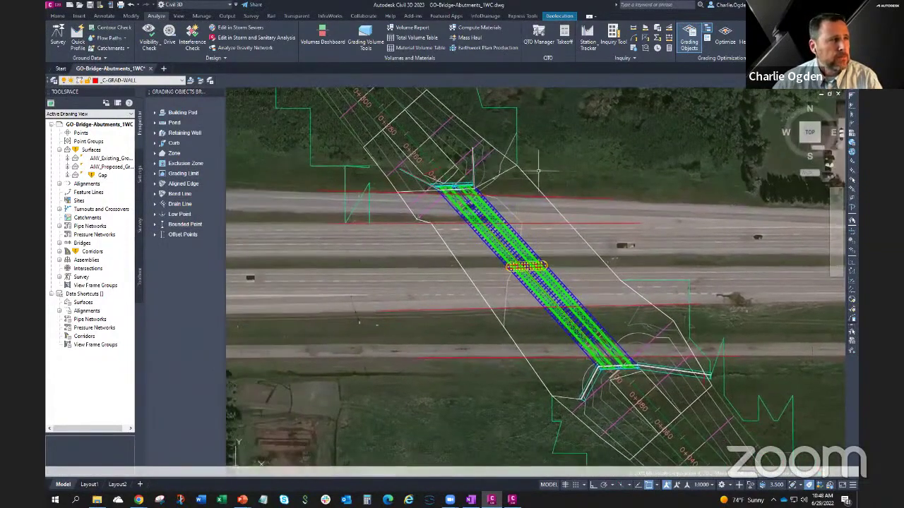
{"action": "left_click", "coordinate": [479, 135]}
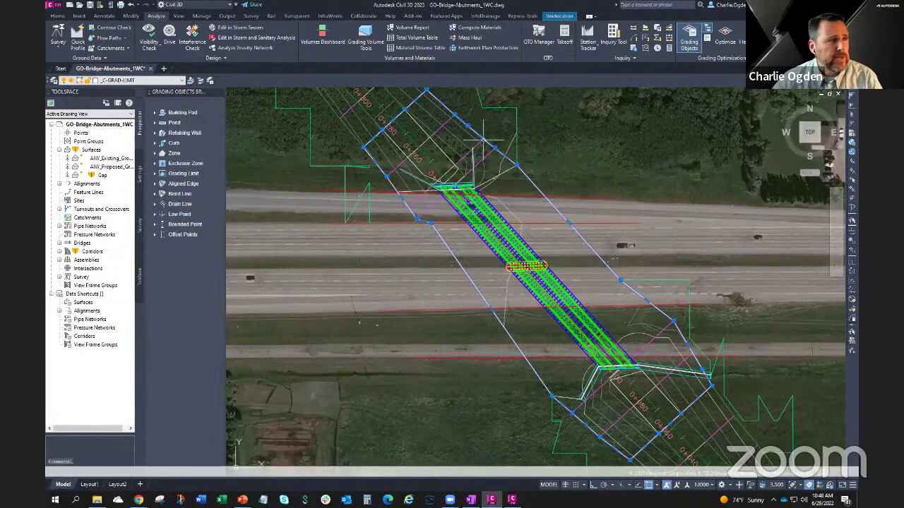
{"action": "key", "text": "Escape"}
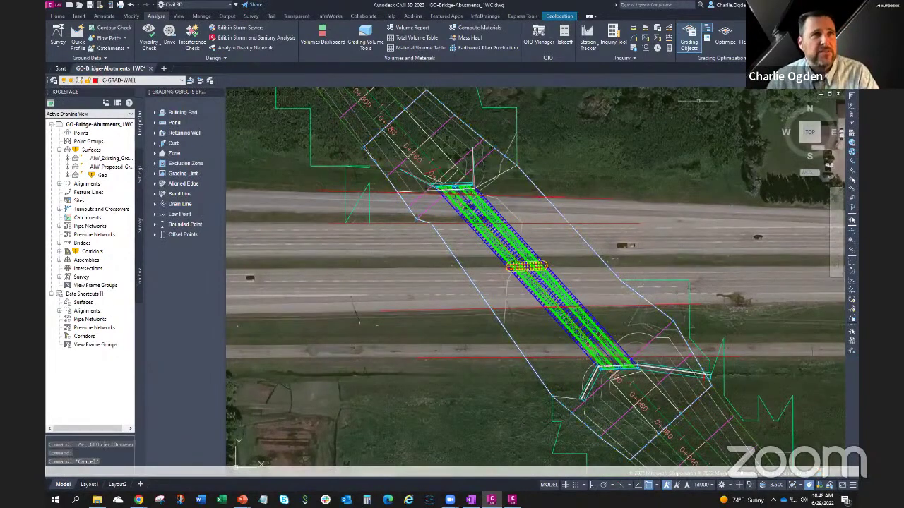
{"action": "left_click", "coordinate": [724, 40]}
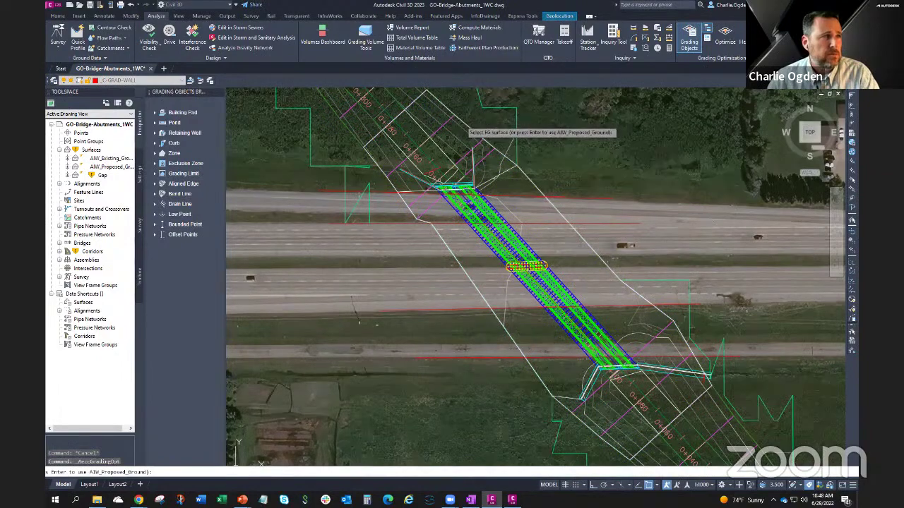
{"action": "key", "text": "Return"}
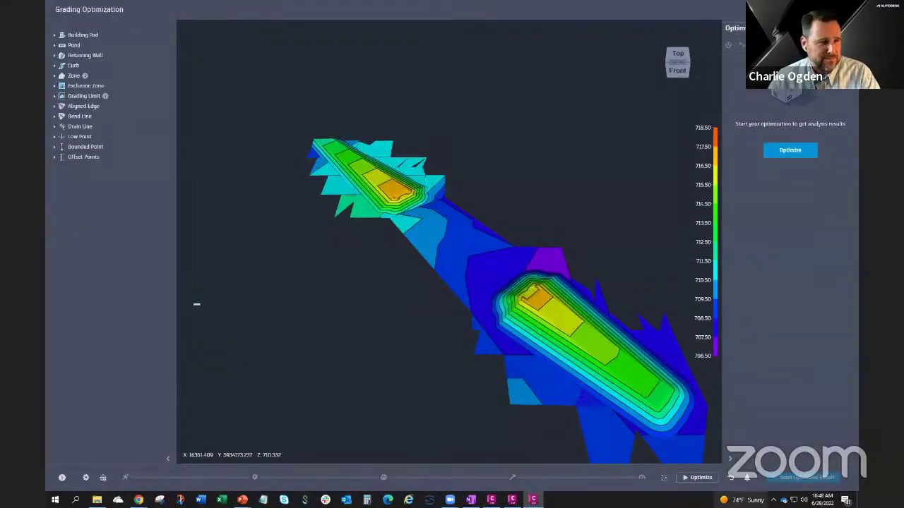
{"action": "left_click", "coordinate": [848, 8]}
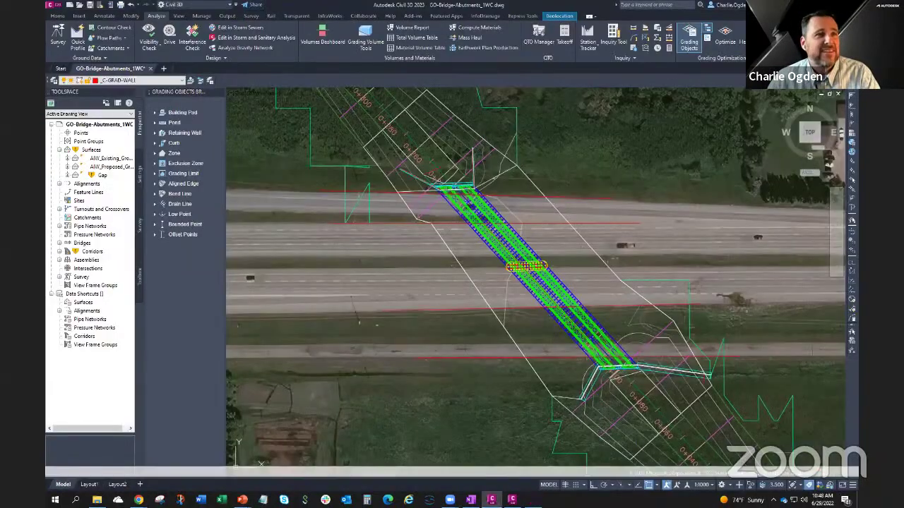
Set the closed boundary around the bridge and both abutments as a Grading Limit with a minimum drain slope of 0%
{"action": "left_click", "coordinate": [689, 36]}
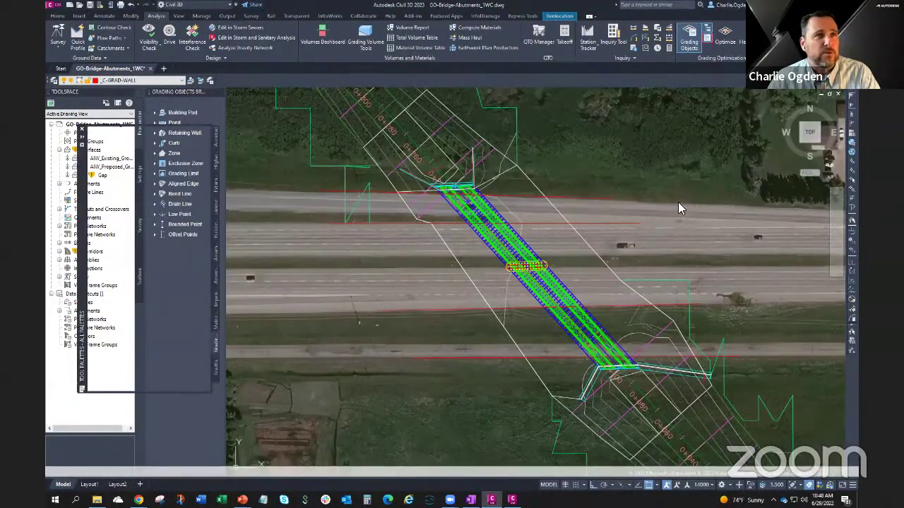
{"action": "left_click", "coordinate": [125, 315]}
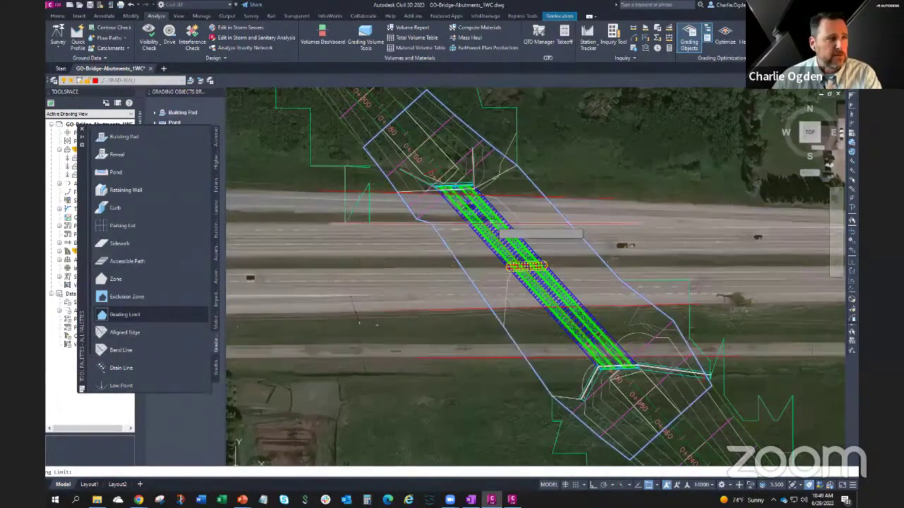
{"action": "key", "text": "Return"}
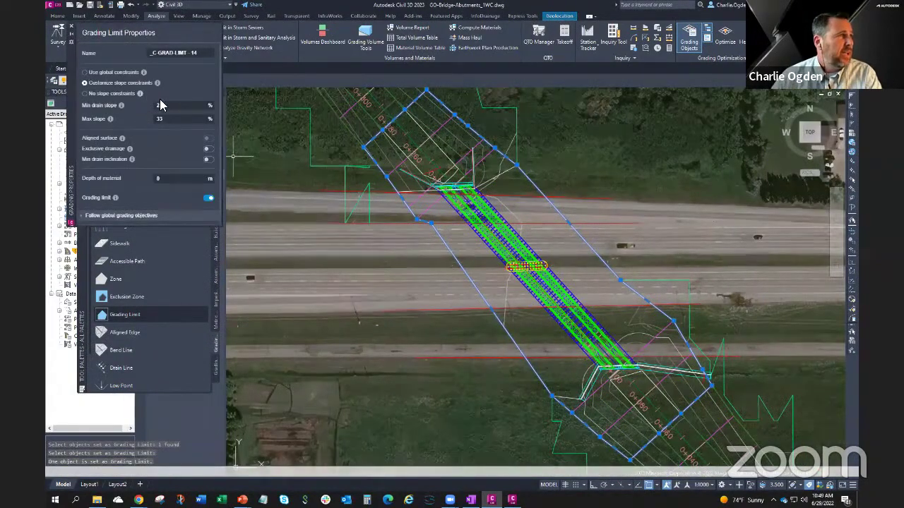
{"action": "left_click", "coordinate": [160, 106]}
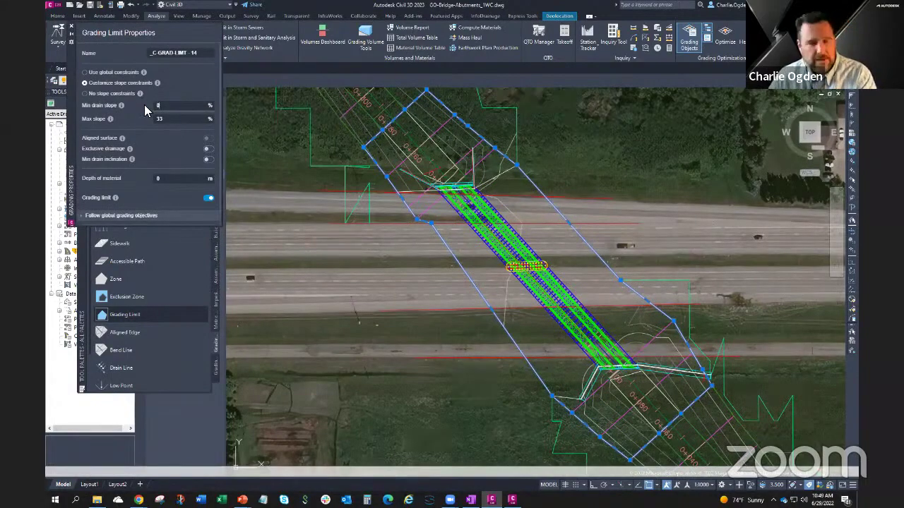
{"action": "key", "text": "BackSpace"}
{"action": "type", "text": "0"}
{"action": "key", "text": "Escape"}
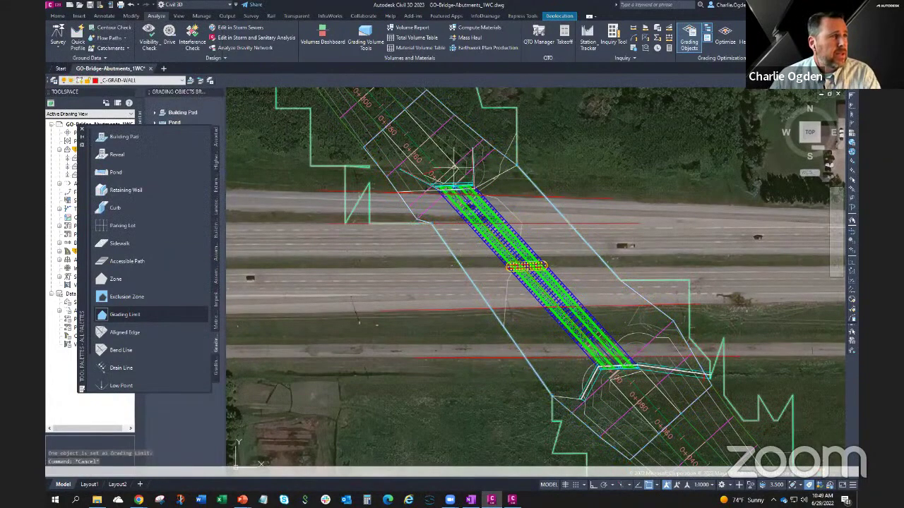
Select the bridge abutments at both ends and inspect their 3D shape from an angled view in the Object Viewer
{"action": "scroll", "coordinate": [427, 183], "scroll_direction": "up", "scroll_amount": 5}
{"action": "scroll", "coordinate": [426, 183], "scroll_direction": "up", "scroll_amount": 2}
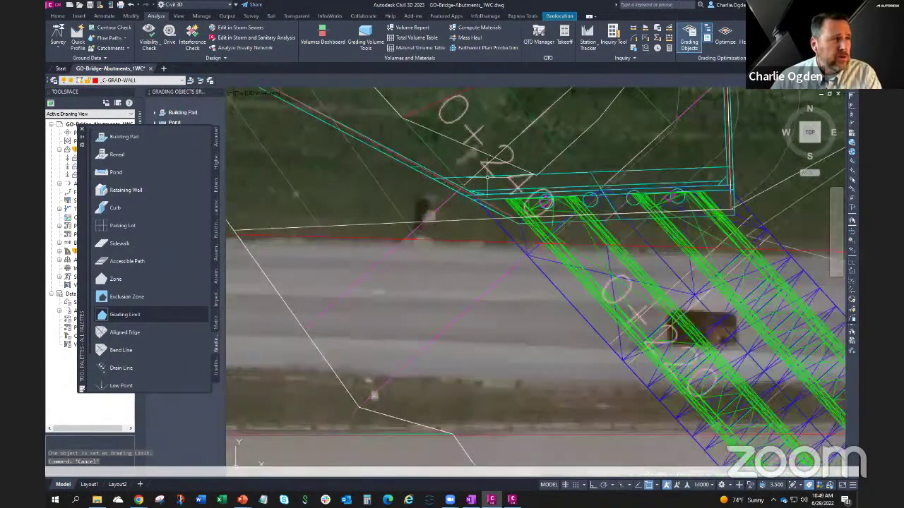
{"action": "left_click", "coordinate": [486, 176]}
{"action": "scroll", "coordinate": [488, 223], "scroll_direction": "down", "scroll_amount": 4}
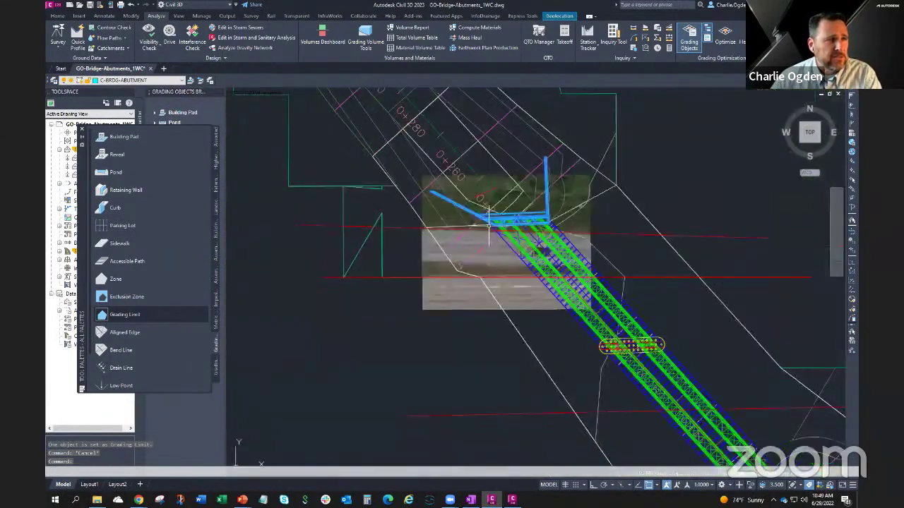
{"action": "scroll", "coordinate": [647, 409], "scroll_direction": "up", "scroll_amount": 2}
{"action": "left_click", "coordinate": [647, 408]}
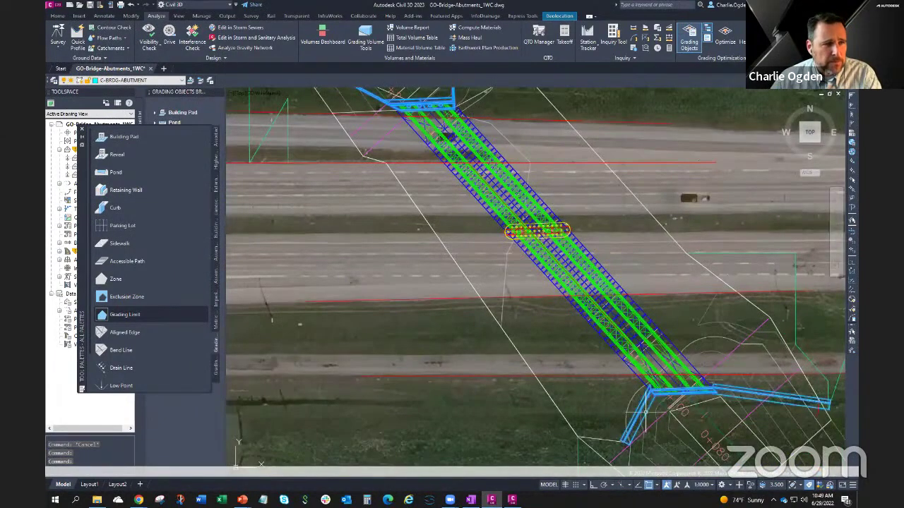
{"action": "right_click", "coordinate": [583, 395]}
{"action": "left_click", "coordinate": [603, 375]}
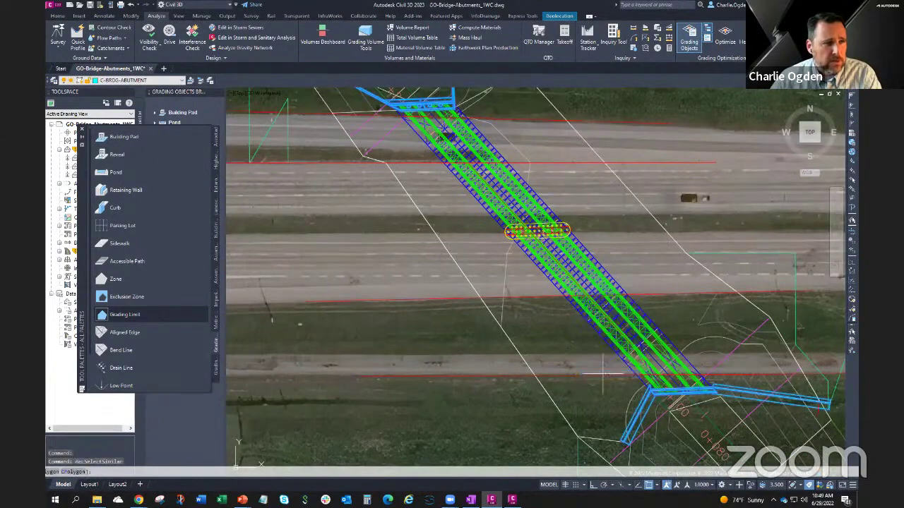
{"action": "left_click", "coordinate": [579, 359]}
{"action": "right_click", "coordinate": [579, 359]}
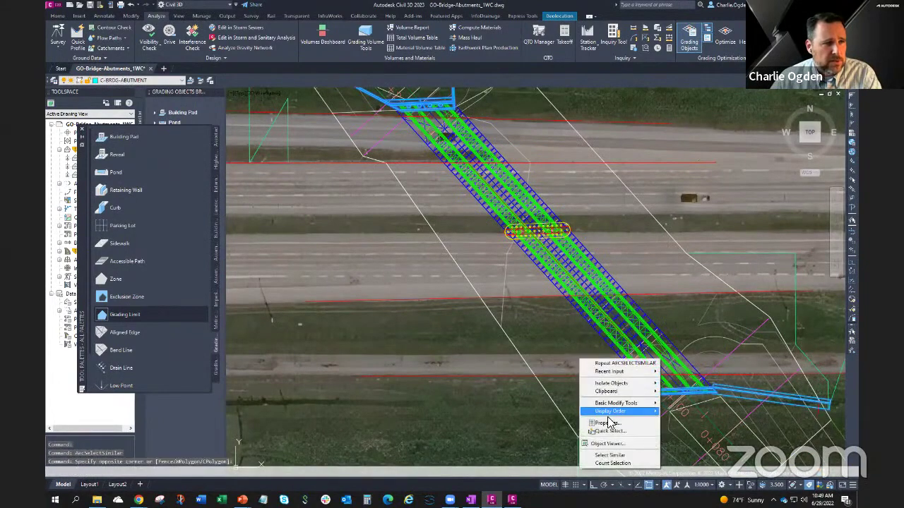
{"action": "left_click", "coordinate": [607, 444]}
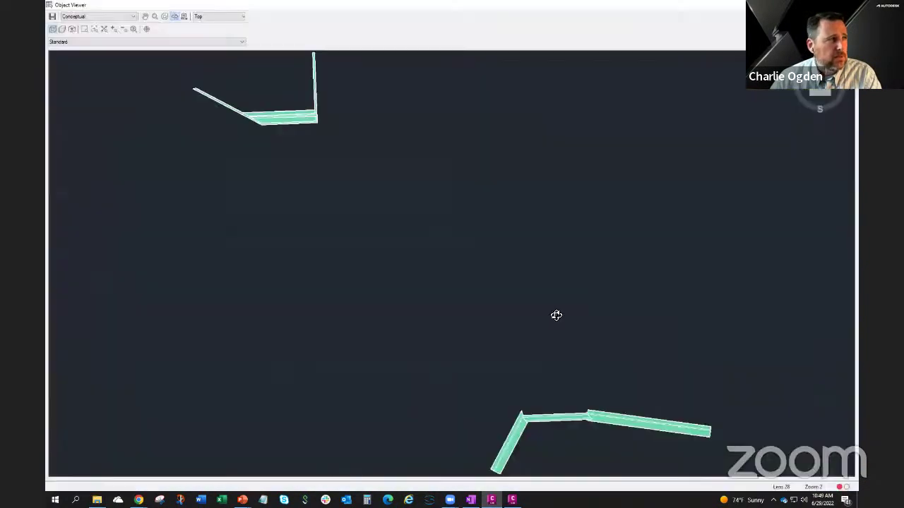
{"action": "left_click_drag", "start_coordinate": [556, 315], "coordinate": [571, 276]}
{"action": "left_click_drag", "start_coordinate": [541, 323], "coordinate": [564, 277]}
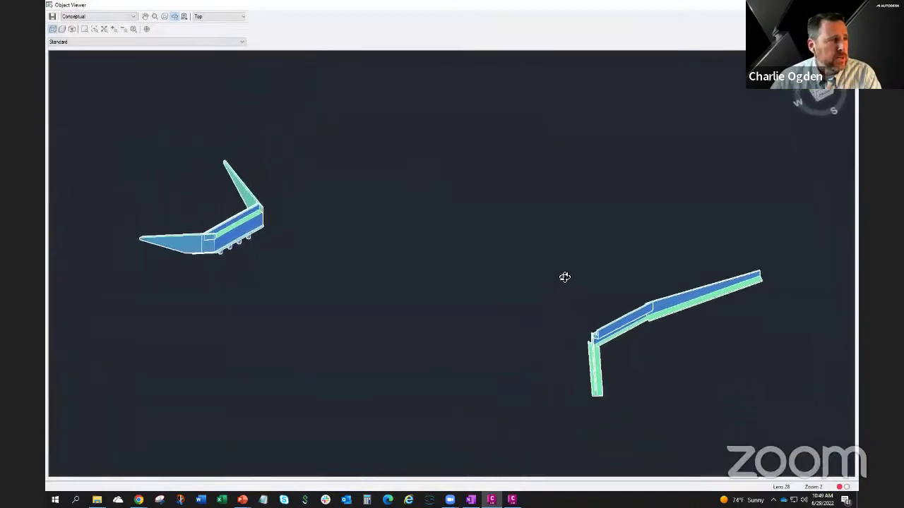
{"action": "key", "text": "Escape"}
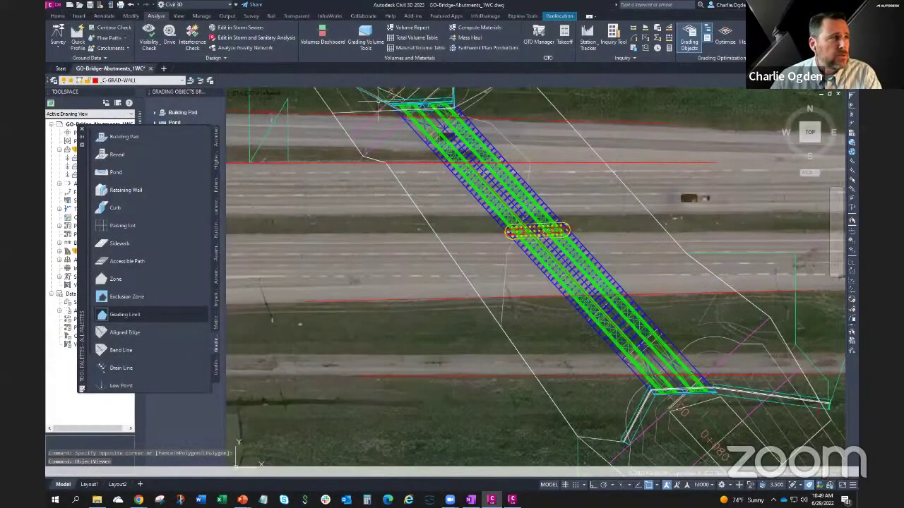
Examine how the wall lines follow the abutments and wingwalls at both ends of the bridge
{"action": "middle_click_drag", "start_coordinate": [382, 103], "coordinate": [454, 232]}
{"action": "scroll", "coordinate": [436, 205], "scroll_direction": "up", "scroll_amount": 3}
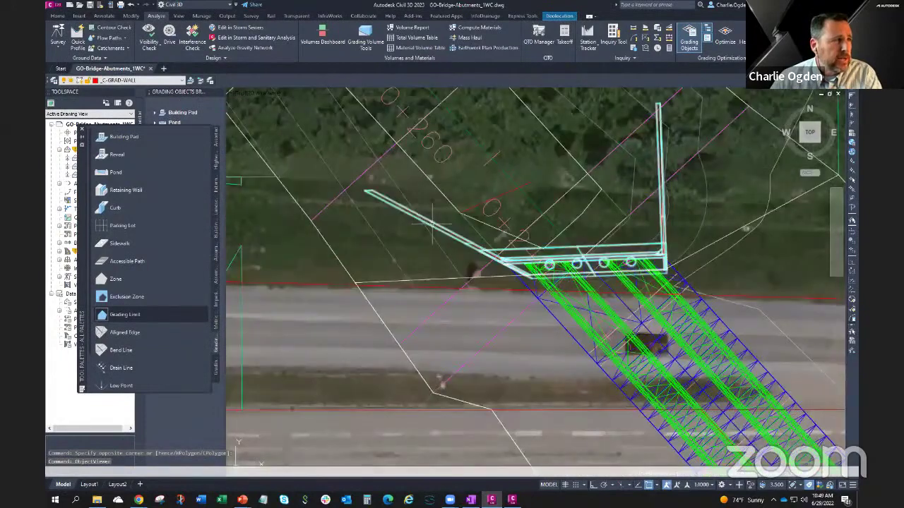
{"action": "key", "text": "Escape"}
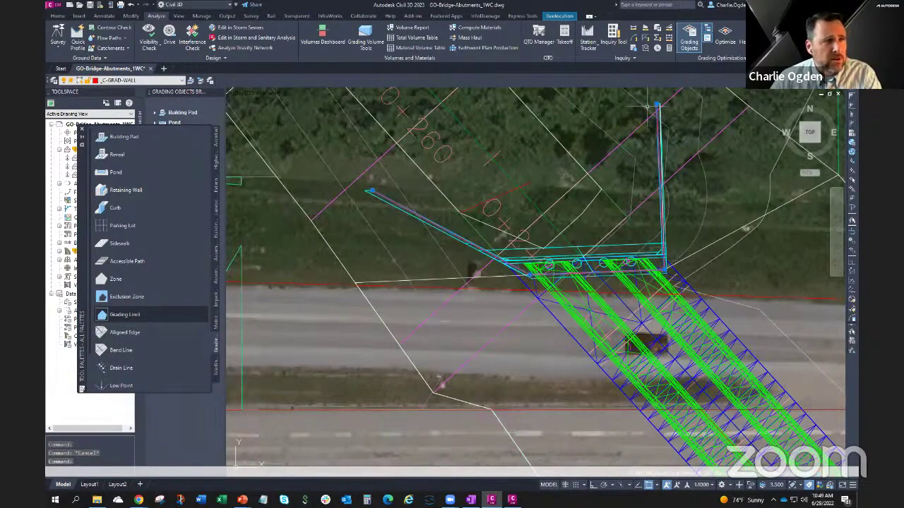
{"action": "scroll", "coordinate": [564, 318], "scroll_direction": "down", "scroll_amount": 5}
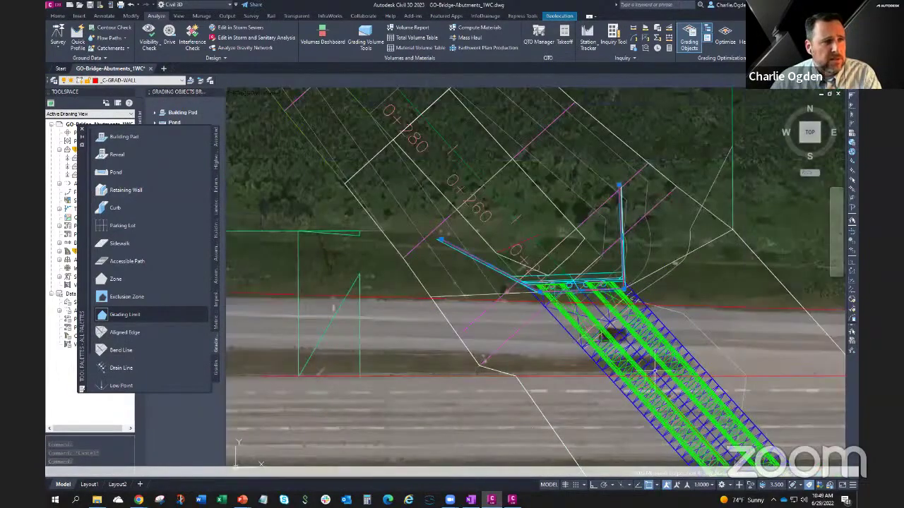
{"action": "scroll", "coordinate": [599, 329], "scroll_direction": "up", "scroll_amount": 4}
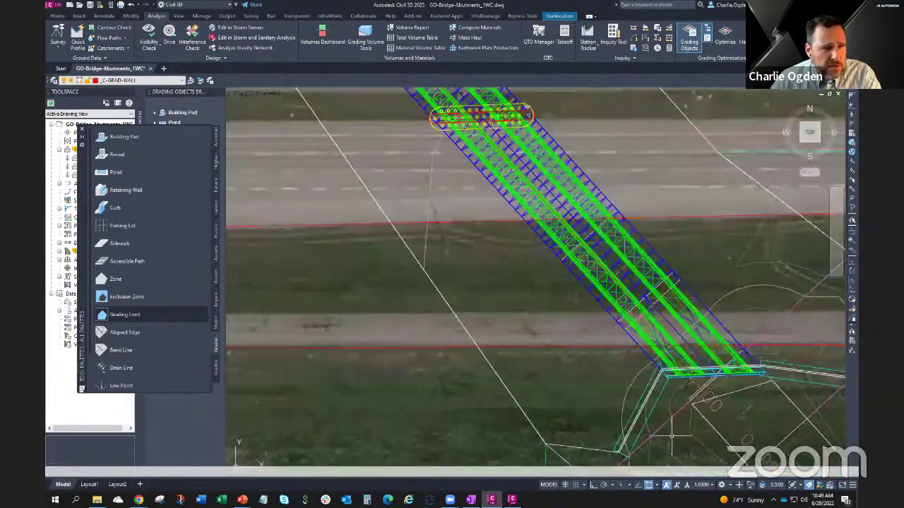
{"action": "scroll", "coordinate": [636, 320], "scroll_direction": "up", "scroll_amount": 5}
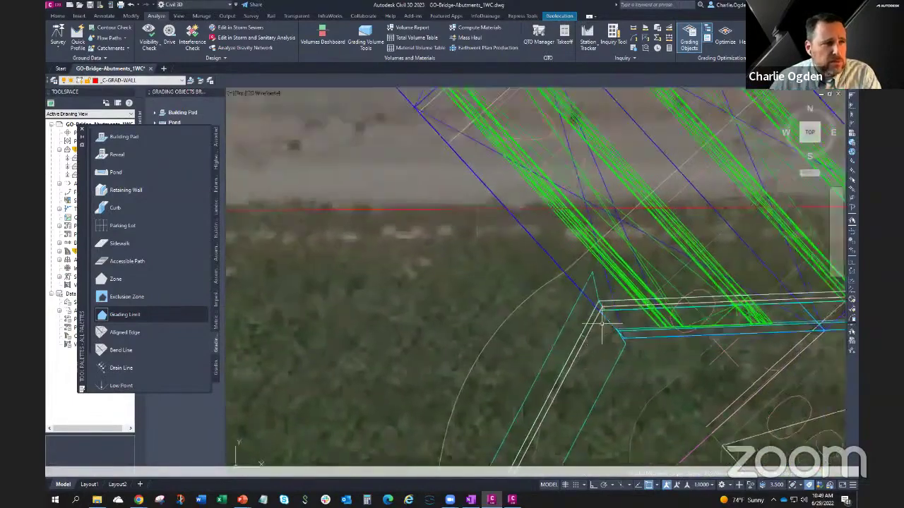
{"action": "key", "text": "Escape"}
{"action": "scroll", "coordinate": [336, 221], "scroll_direction": "down", "scroll_amount": 5}
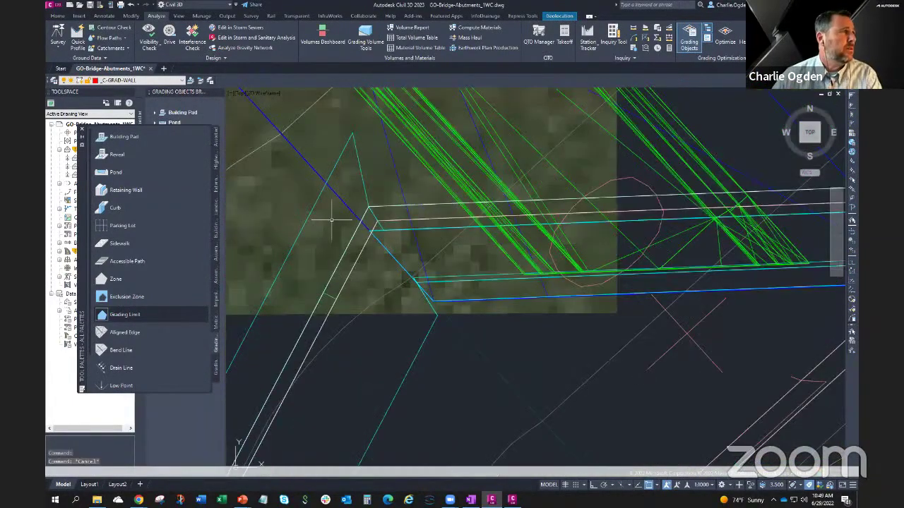
{"action": "scroll", "coordinate": [498, 269], "scroll_direction": "down", "scroll_amount": 5}
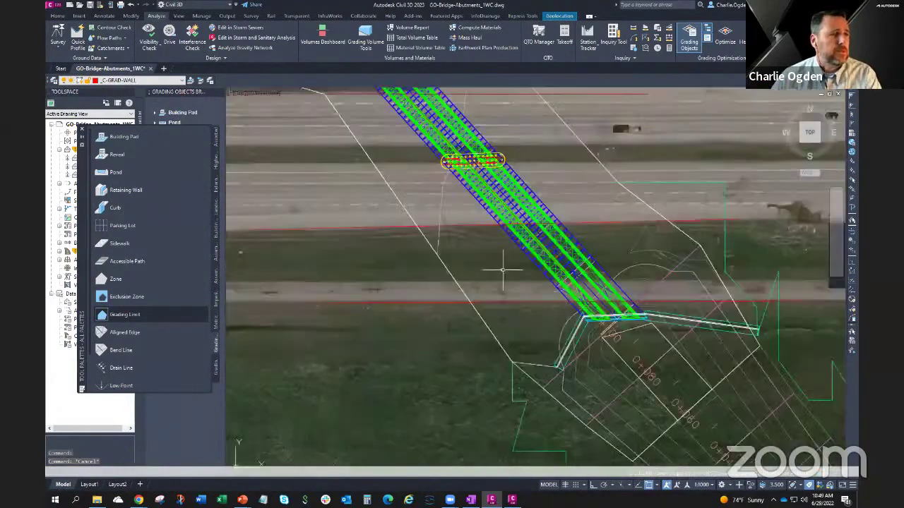
{"action": "right_click", "coordinate": [478, 263]}
{"action": "key", "text": "Escape"}
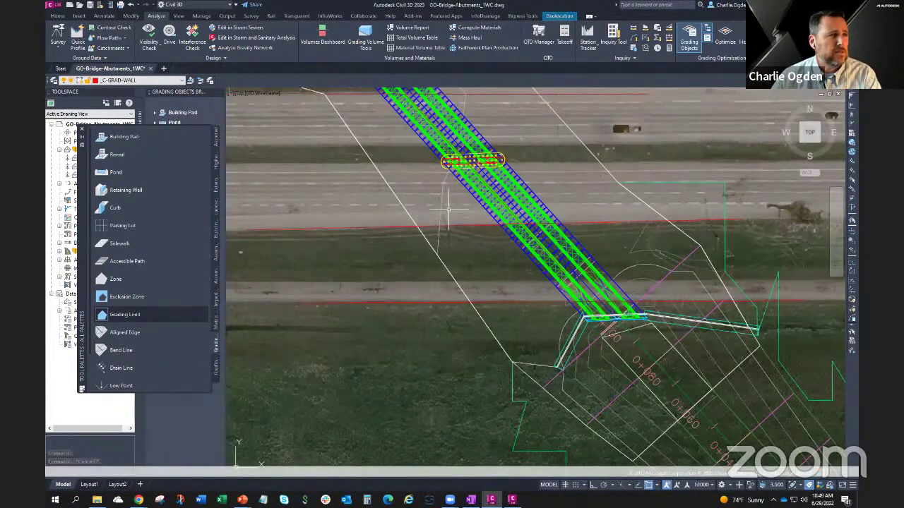
{"action": "key", "text": "Escape"}
{"action": "scroll", "coordinate": [462, 241], "scroll_direction": "down", "scroll_amount": 7}
{"action": "scroll", "coordinate": [444, 213], "scroll_direction": "up", "scroll_amount": 10}
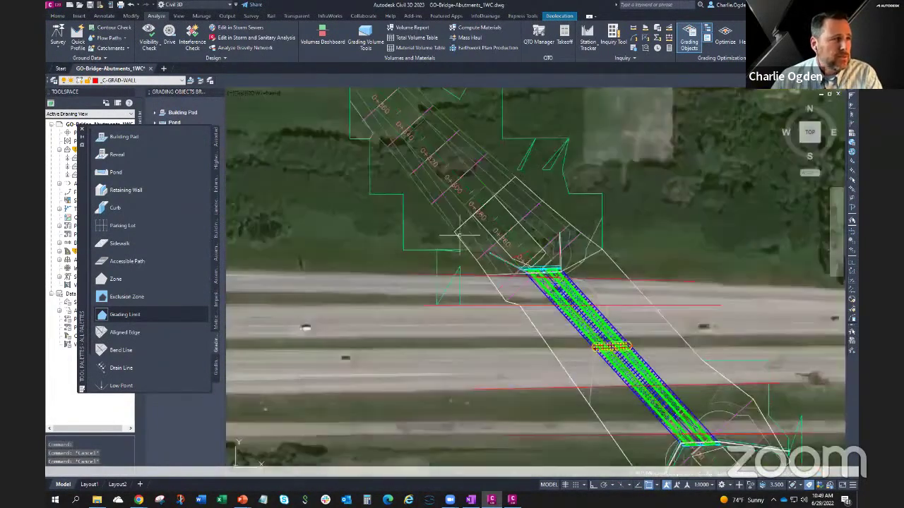
{"action": "scroll", "coordinate": [541, 286], "scroll_direction": "up", "scroll_amount": 3}
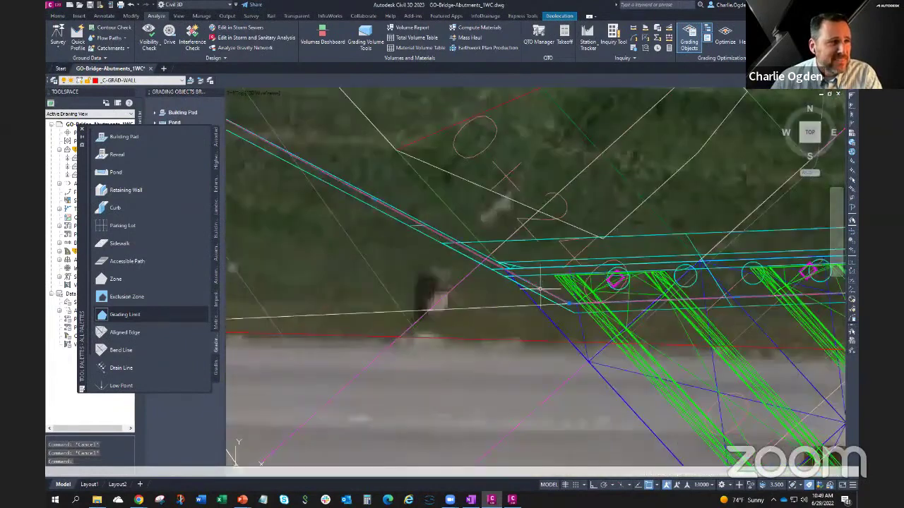
{"action": "scroll", "coordinate": [423, 335], "scroll_direction": "down", "scroll_amount": 10}
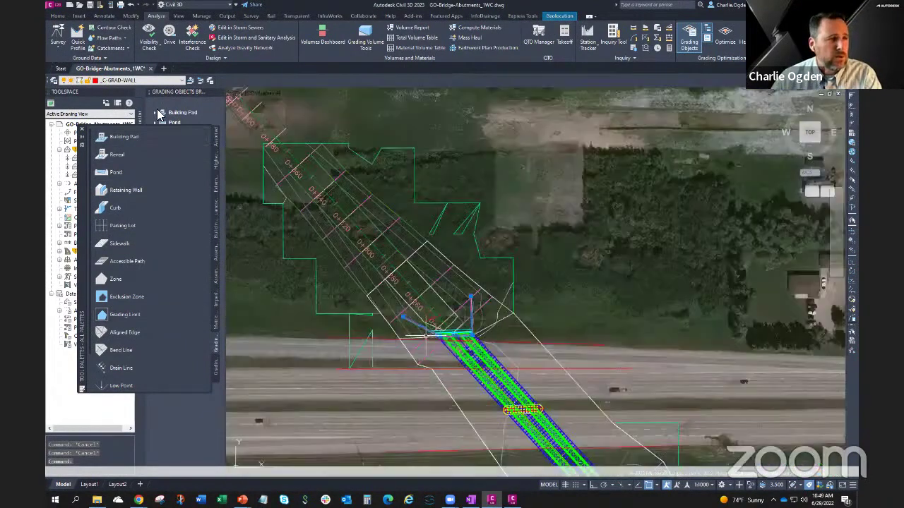
{"action": "right_click", "coordinate": [501, 340]}
{"action": "left_click", "coordinate": [531, 471]}
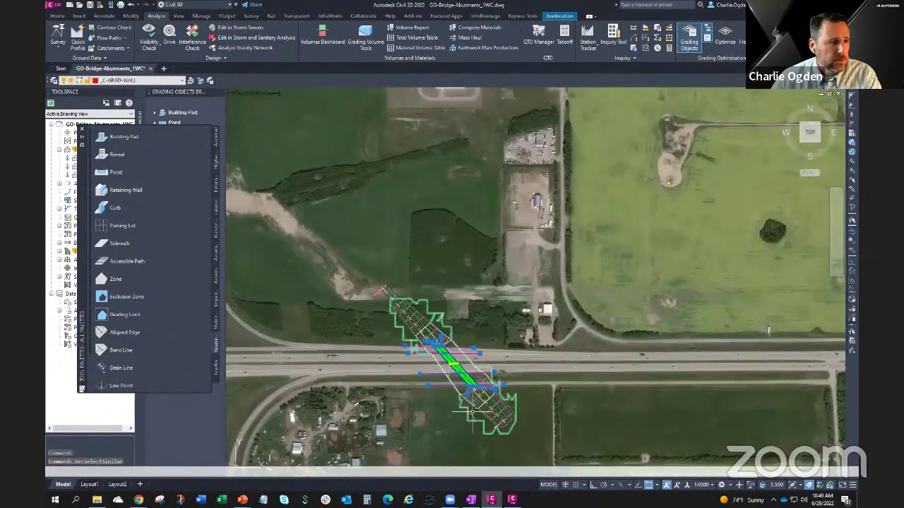
{"action": "scroll", "coordinate": [443, 397], "scroll_direction": "up", "scroll_amount": 5}
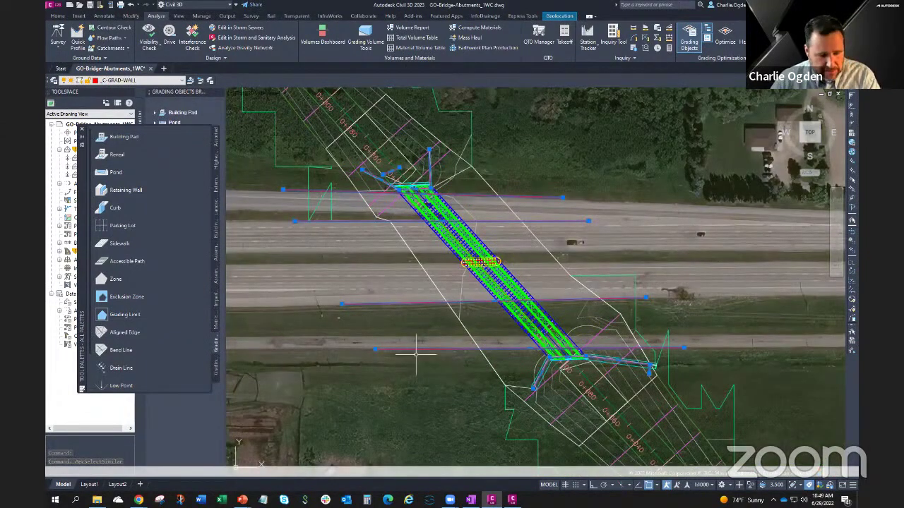
{"action": "key", "text": "Escape"}
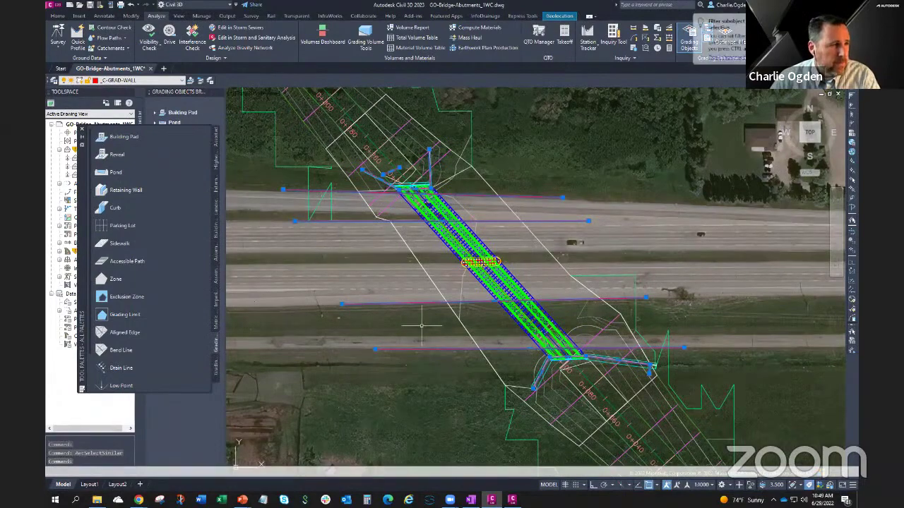
{"action": "scroll", "coordinate": [538, 373], "scroll_direction": "up", "scroll_amount": 7}
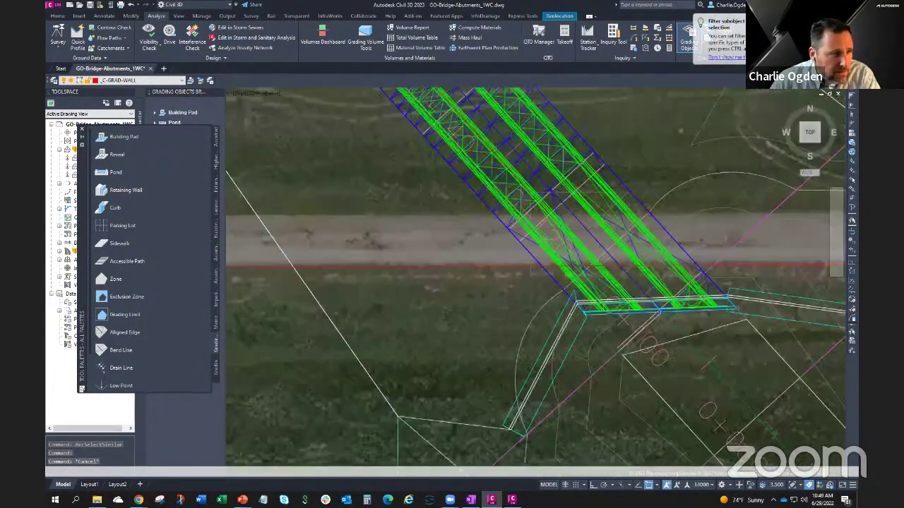
{"action": "scroll", "coordinate": [435, 319], "scroll_direction": "down", "scroll_amount": 5}
{"action": "left_click", "coordinate": [387, 265]}
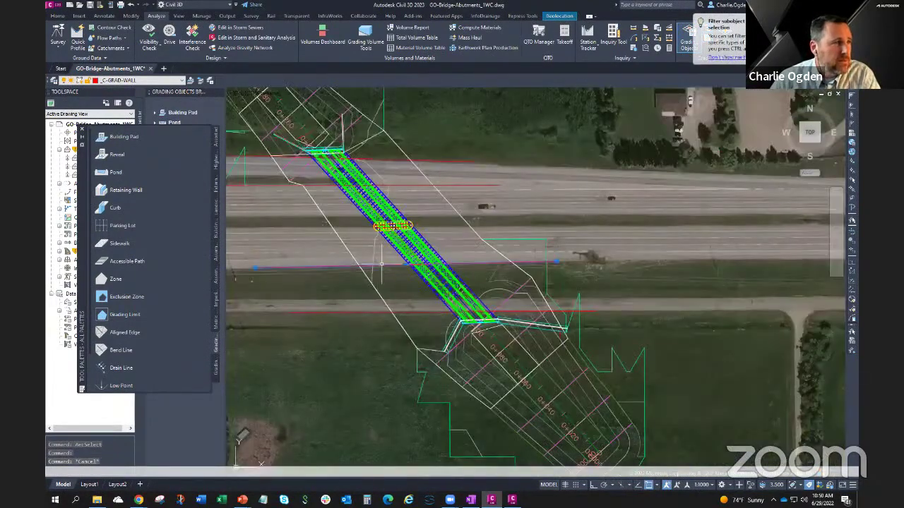
{"action": "right_click", "coordinate": [390, 265]}
{"action": "left_click", "coordinate": [422, 392]}
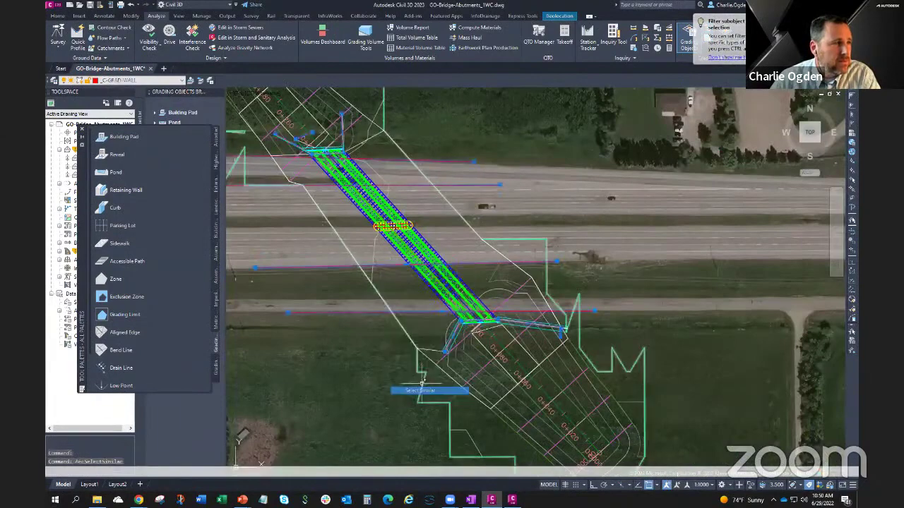
{"action": "right_click", "coordinate": [396, 352]}
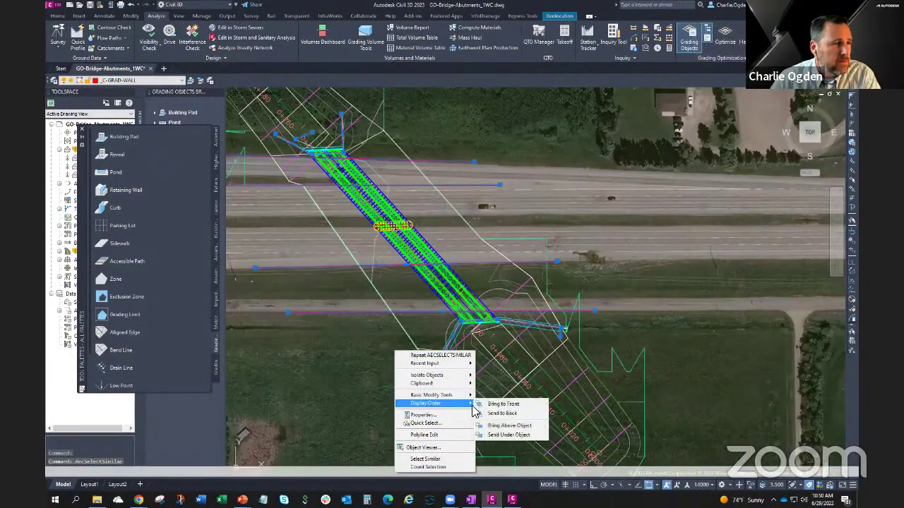
{"action": "key", "text": "Escape"}
{"action": "key", "text": "Escape"}
{"action": "key", "text": "Escape"}
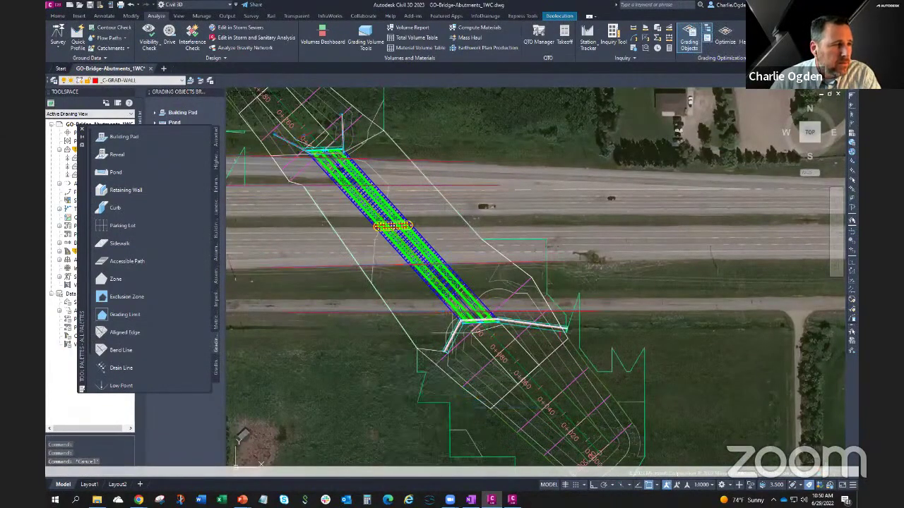
Select the wall lines along the abutments and wingwalls at both ends of the bridge and set them as Retaining Walls
{"action": "scroll", "coordinate": [424, 339], "scroll_direction": "up", "scroll_amount": 5}
{"action": "scroll", "coordinate": [459, 341], "scroll_direction": "down", "scroll_amount": 6}
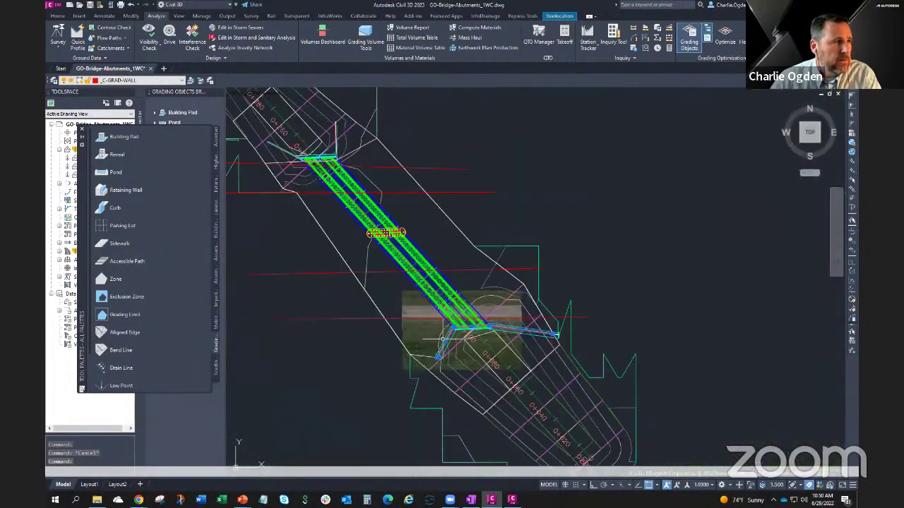
{"action": "scroll", "coordinate": [362, 216], "scroll_direction": "up", "scroll_amount": 4}
{"action": "scroll", "coordinate": [361, 215], "scroll_direction": "up", "scroll_amount": 2}
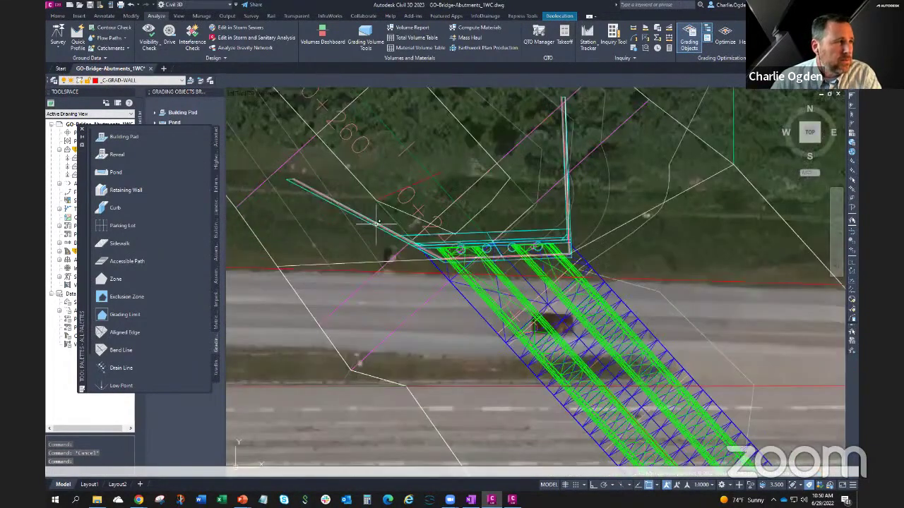
{"action": "scroll", "coordinate": [295, 244], "scroll_direction": "down", "scroll_amount": 3}
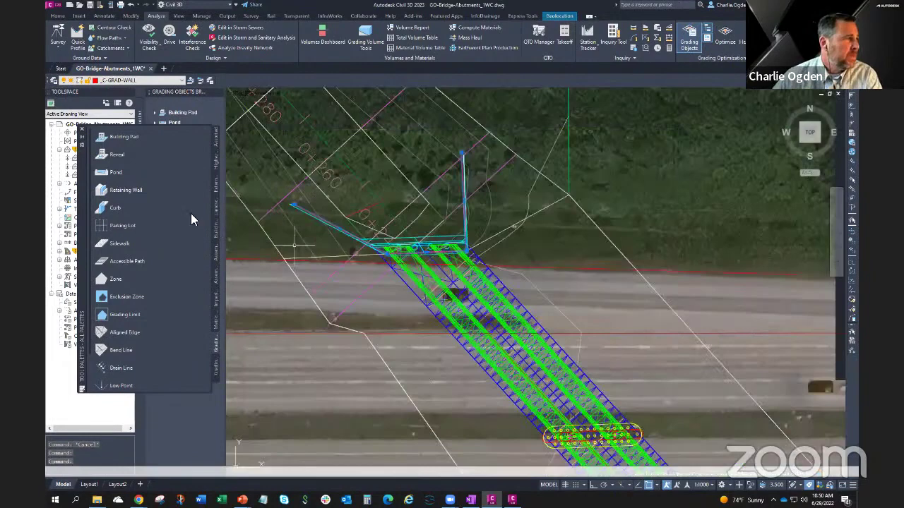
{"action": "left_click", "coordinate": [127, 189]}
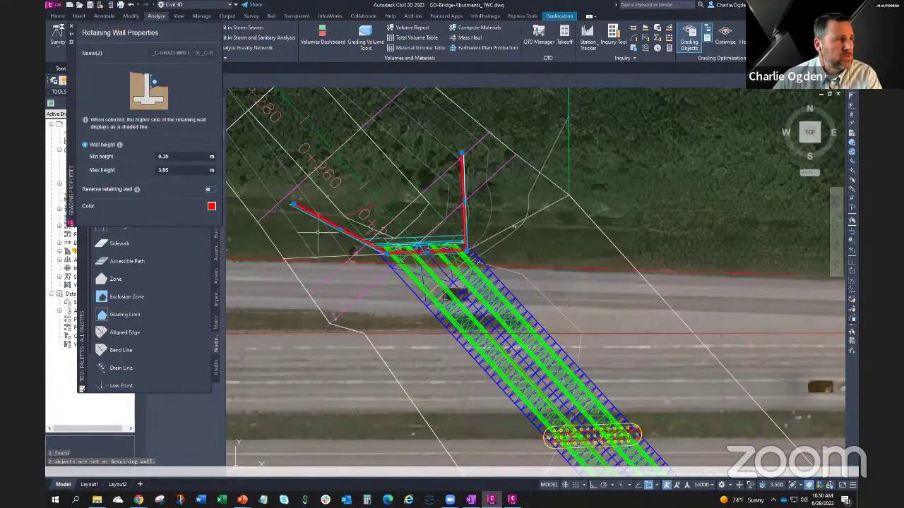
Examine which side of each retaining wall is marked as the higher side at both abutments
{"action": "scroll", "coordinate": [297, 208], "scroll_direction": "up", "scroll_amount": 2}
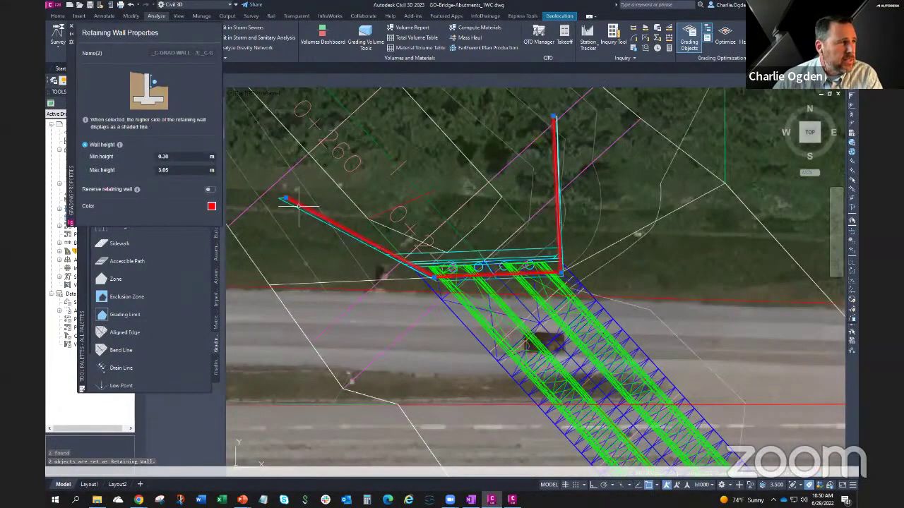
{"action": "right_click", "coordinate": [286, 199]}
{"action": "left_click", "coordinate": [329, 228]}
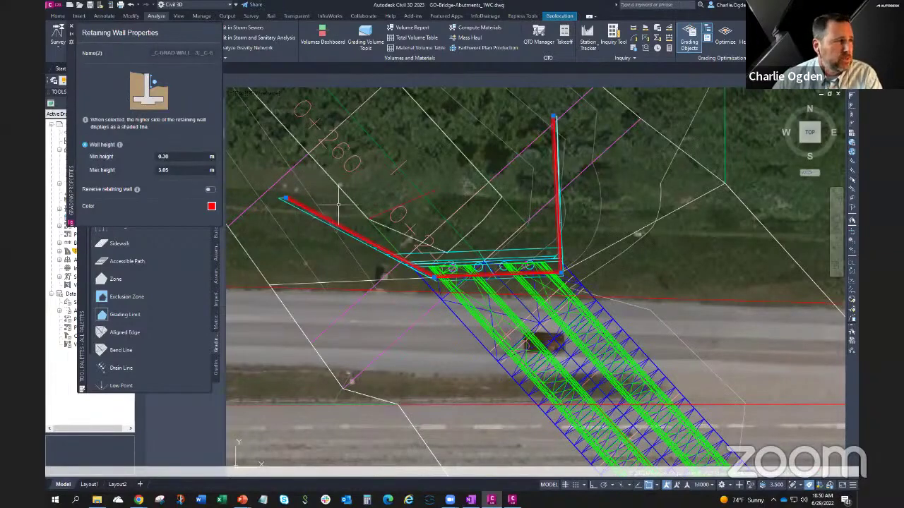
{"action": "scroll", "coordinate": [292, 200], "scroll_direction": "up", "scroll_amount": 4}
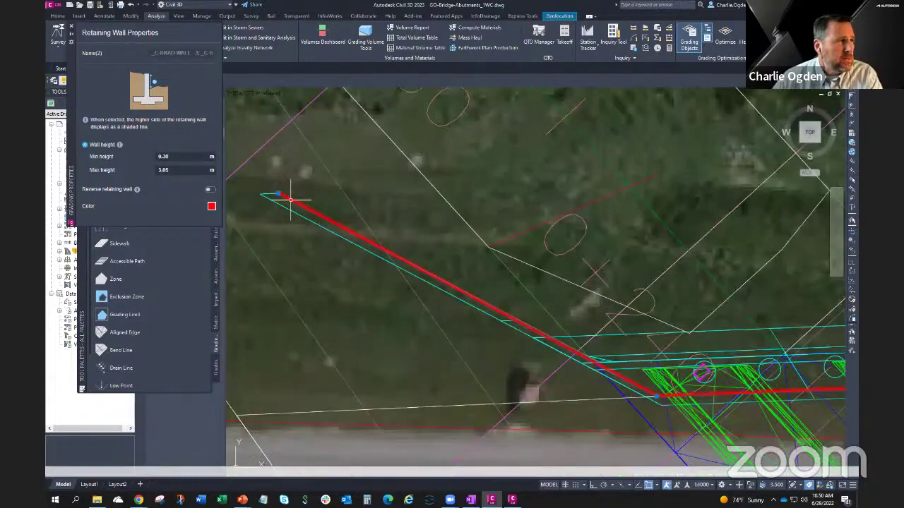
{"action": "scroll", "coordinate": [290, 200], "scroll_direction": "down", "scroll_amount": 6}
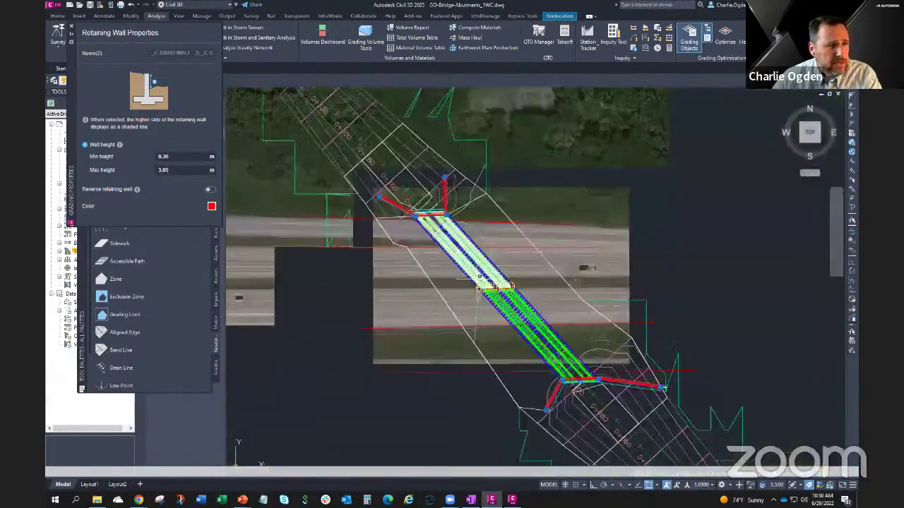
{"action": "scroll", "coordinate": [561, 387], "scroll_direction": "up", "scroll_amount": 6}
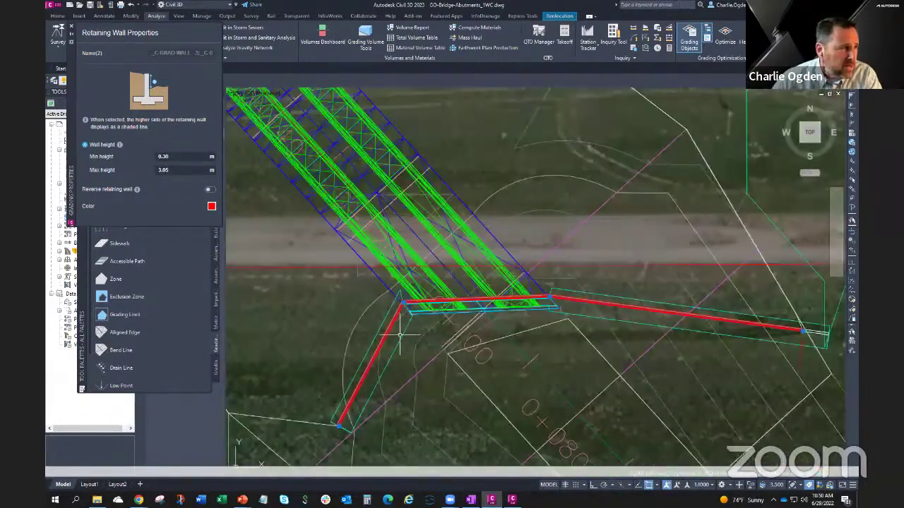
{"action": "key", "text": "Return"}
{"action": "key", "text": "Escape"}
Reverse the retaining wall along the bridge's southeast abutment so its higher side switches
{"action": "scroll", "coordinate": [400, 335], "scroll_direction": "up", "scroll_amount": 2}
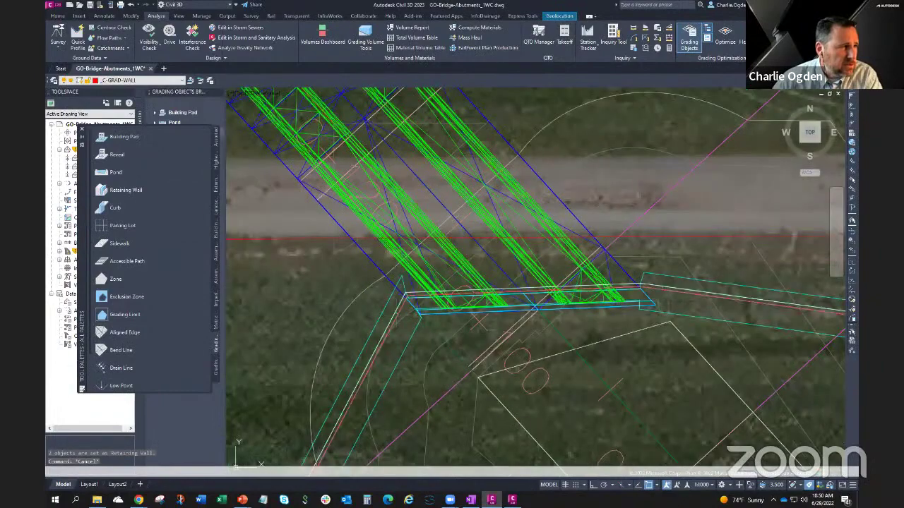
{"action": "left_click", "coordinate": [398, 316]}
{"action": "left_click", "coordinate": [211, 189]}
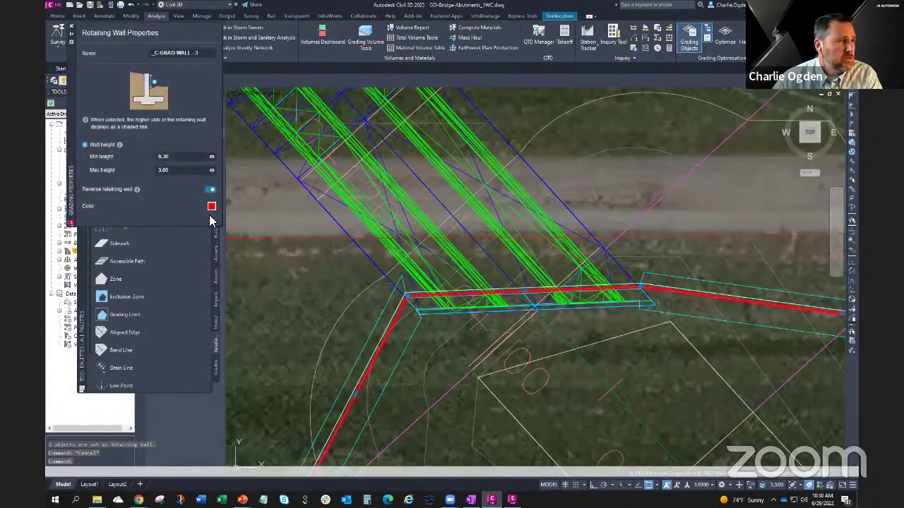
{"action": "key", "text": "Escape"}
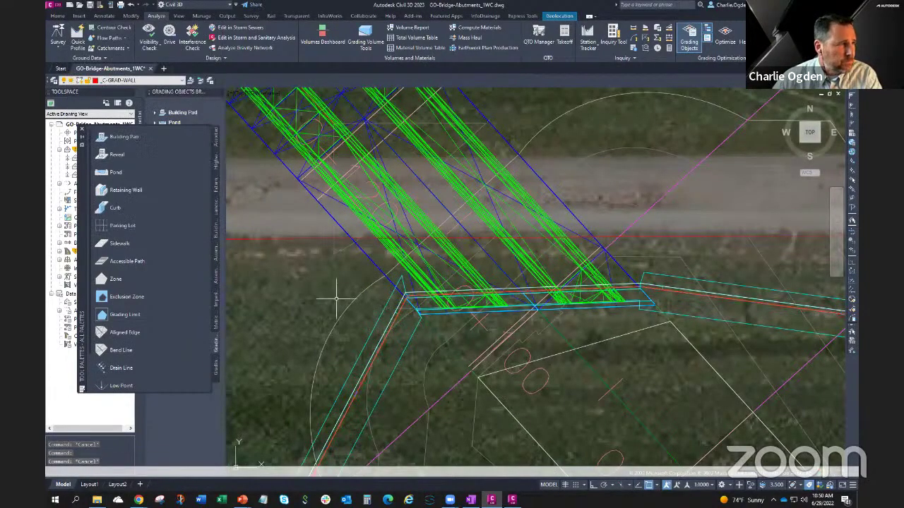
Select the proposed ground surface and examine its contours around the northwest abutment and wingwalls
{"action": "scroll", "coordinate": [336, 298], "scroll_direction": "down", "scroll_amount": 8}
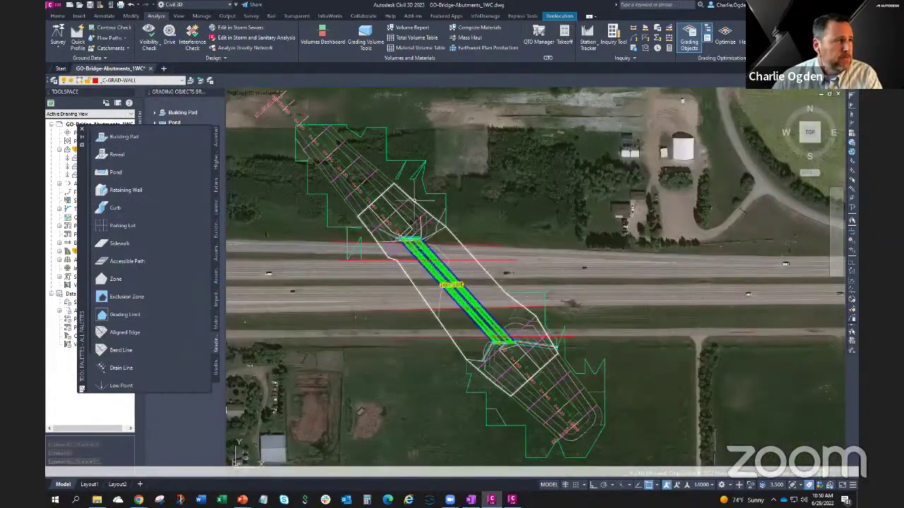
{"action": "left_click", "coordinate": [407, 252]}
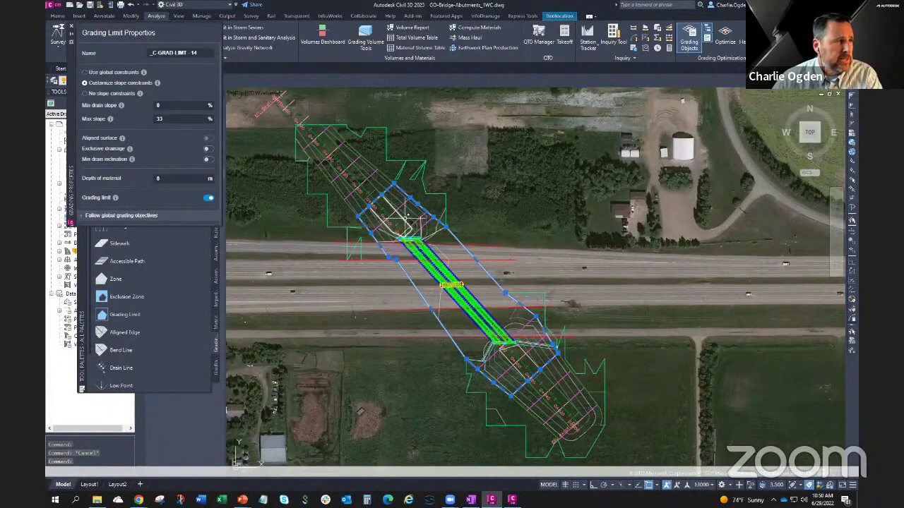
{"action": "key", "text": "Escape"}
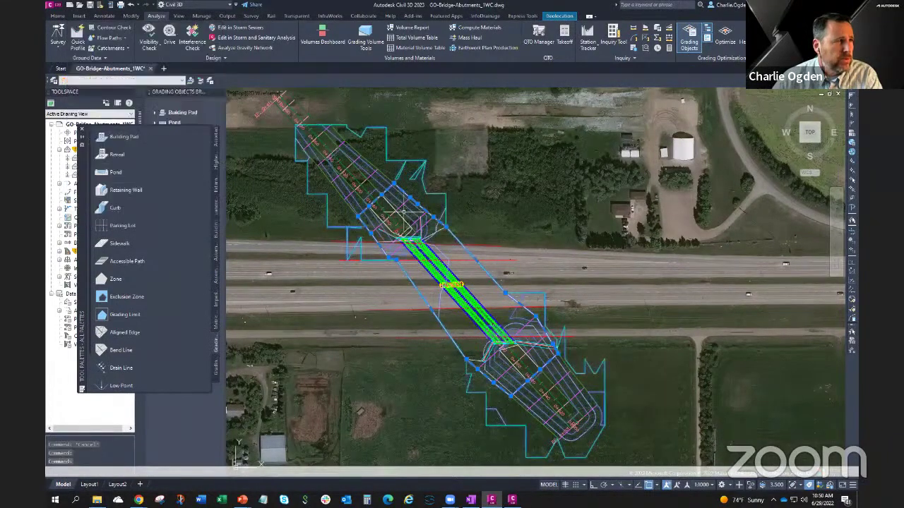
{"action": "left_click", "coordinate": [400, 203]}
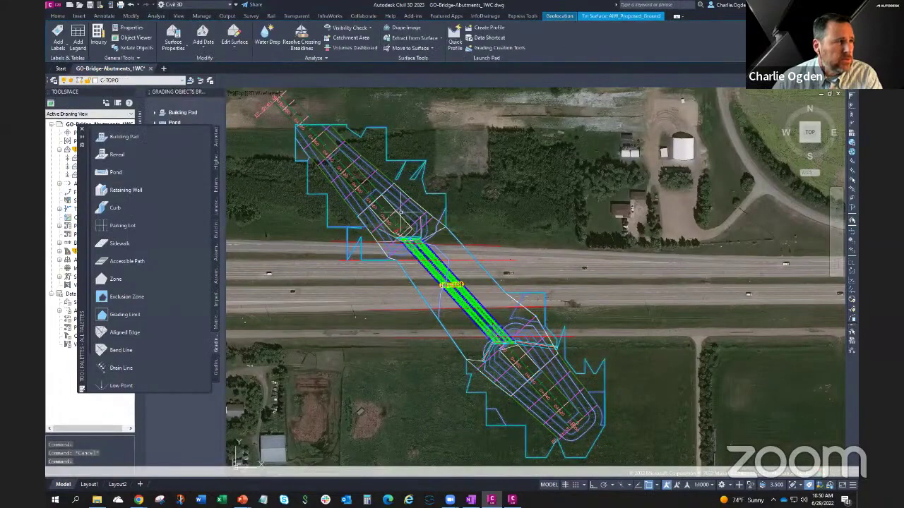
{"action": "scroll", "coordinate": [400, 212], "scroll_direction": "up", "scroll_amount": 3}
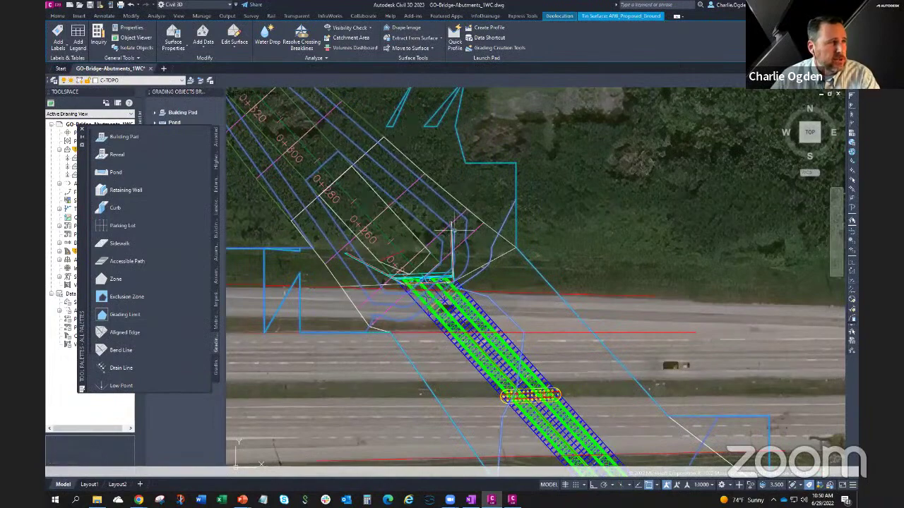
{"action": "scroll", "coordinate": [452, 229], "scroll_direction": "up", "scroll_amount": 3}
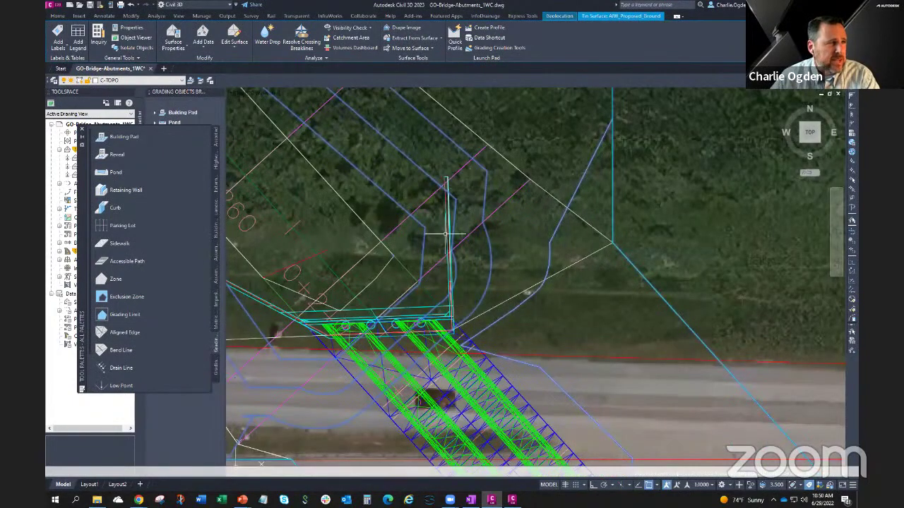
{"action": "middle_click_drag", "start_coordinate": [357, 337], "coordinate": [473, 305]}
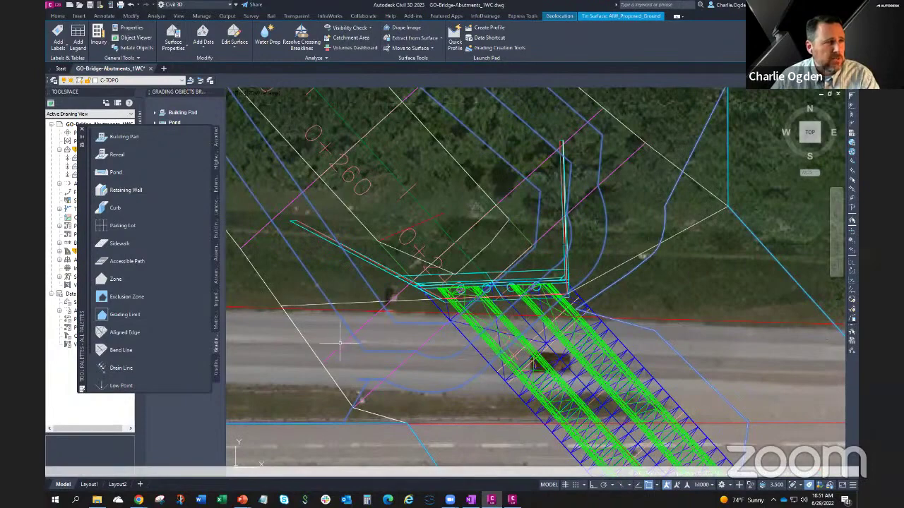
{"action": "scroll", "coordinate": [339, 344], "scroll_direction": "down", "scroll_amount": 3}
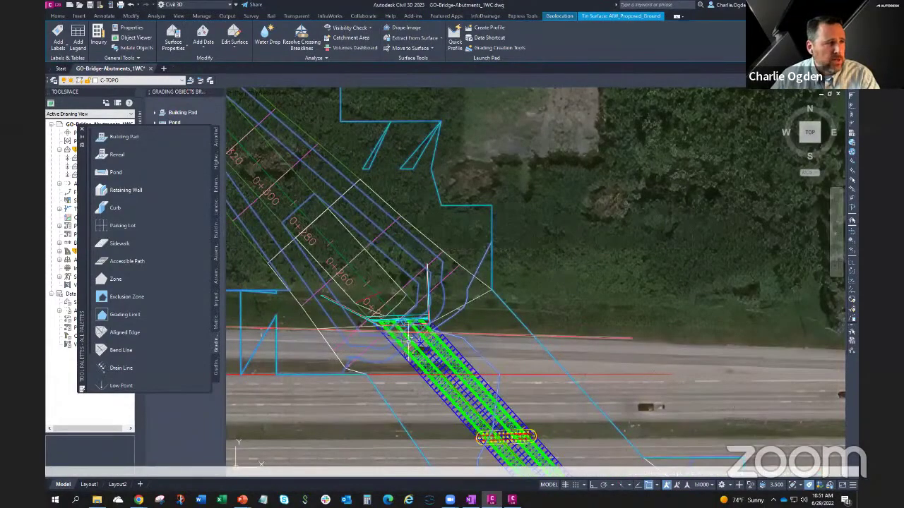
{"action": "scroll", "coordinate": [452, 328], "scroll_direction": "up", "scroll_amount": 3}
{"action": "scroll", "coordinate": [470, 325], "scroll_direction": "up", "scroll_amount": 2}
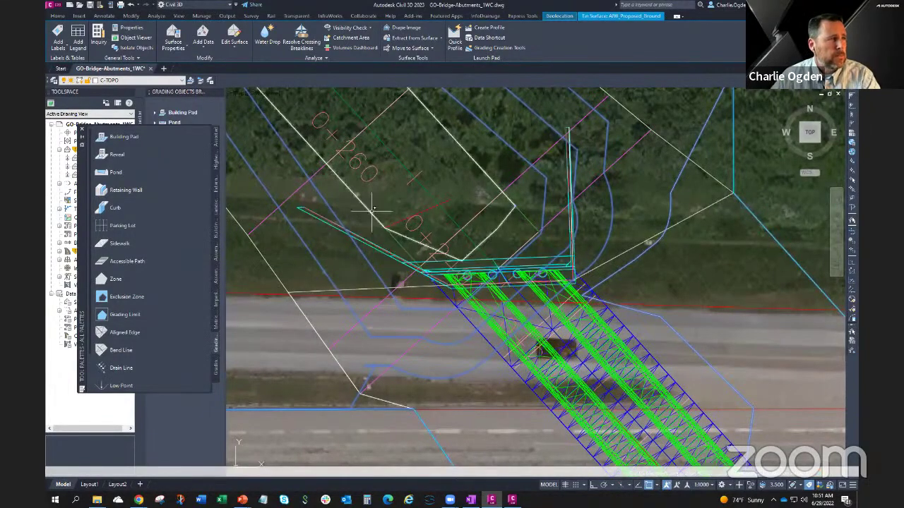
{"action": "key", "text": "Escape"}
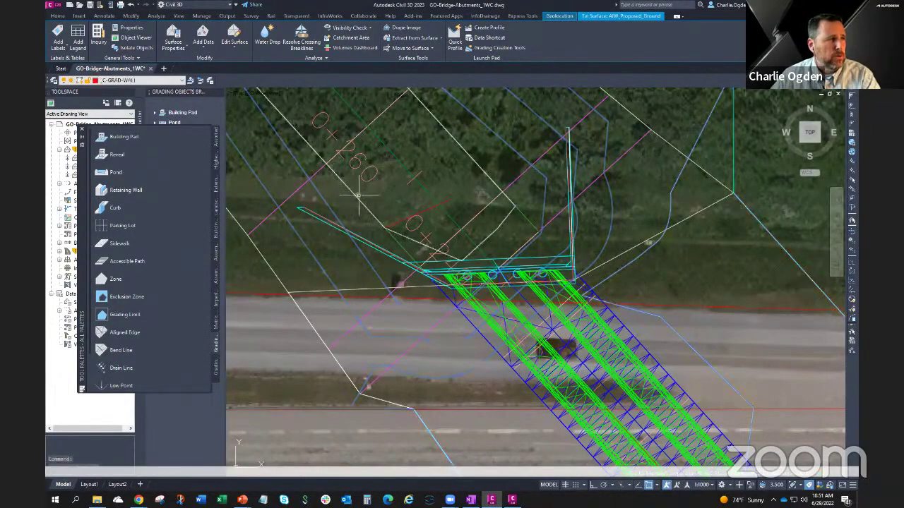
Set the closed roadway outlines behind the northwest and southeast abutments as Exclusion Zones
{"action": "left_click", "coordinate": [360, 200]}
{"action": "scroll", "coordinate": [408, 206], "scroll_direction": "down", "scroll_amount": 4}
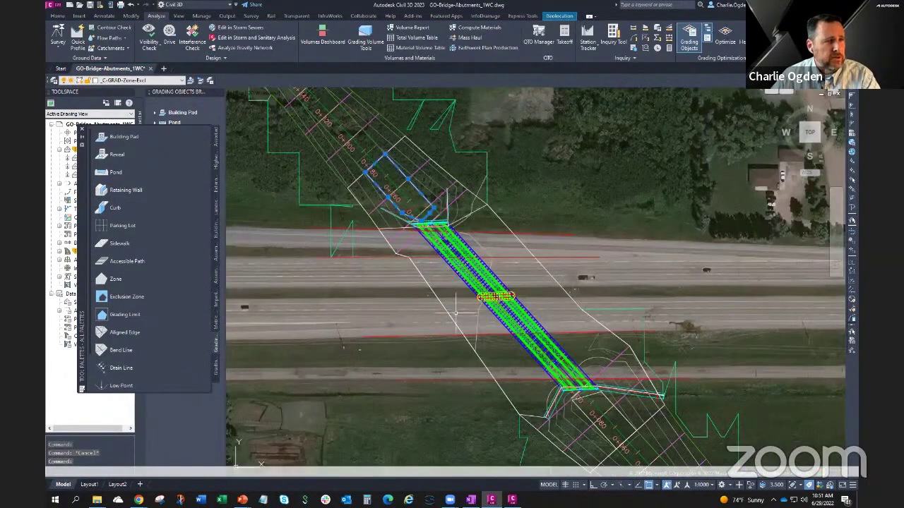
{"action": "left_click", "coordinate": [579, 407]}
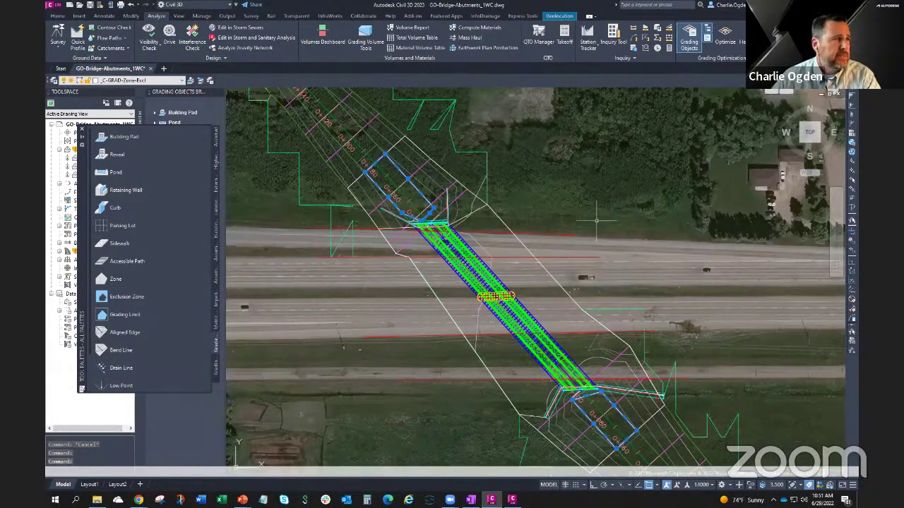
{"action": "left_click", "coordinate": [126, 298]}
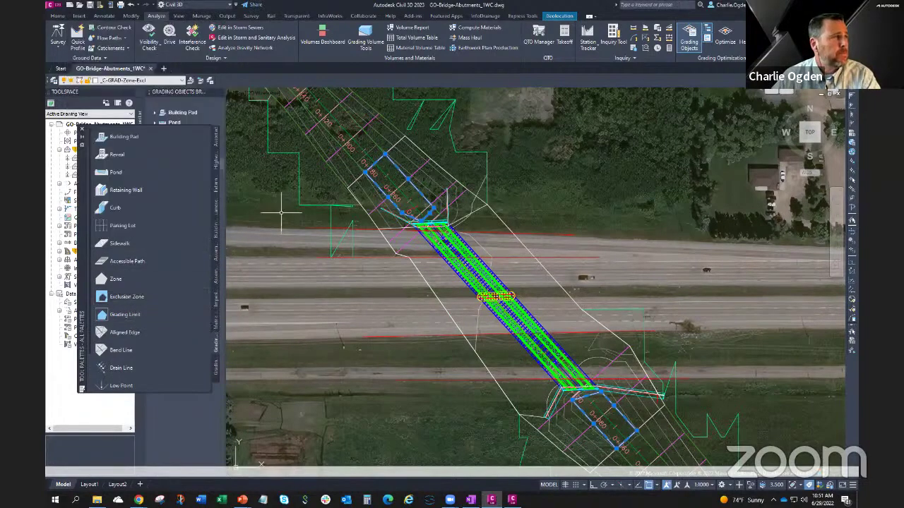
{"action": "key", "text": "Escape"}
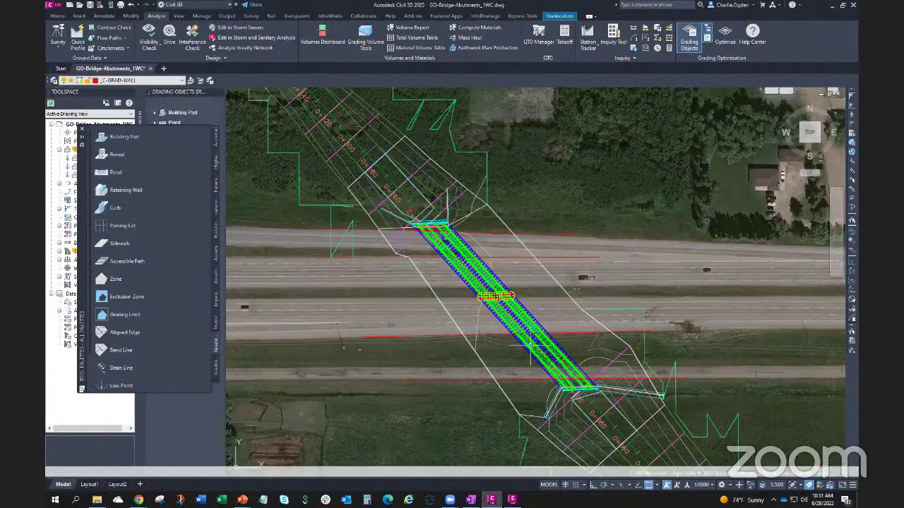
Set the closed outline spanning the highway between the two bridge abutments as a Zone
{"action": "left_click", "coordinate": [578, 397]}
{"action": "scroll", "coordinate": [447, 303], "scroll_direction": "up", "scroll_amount": 2}
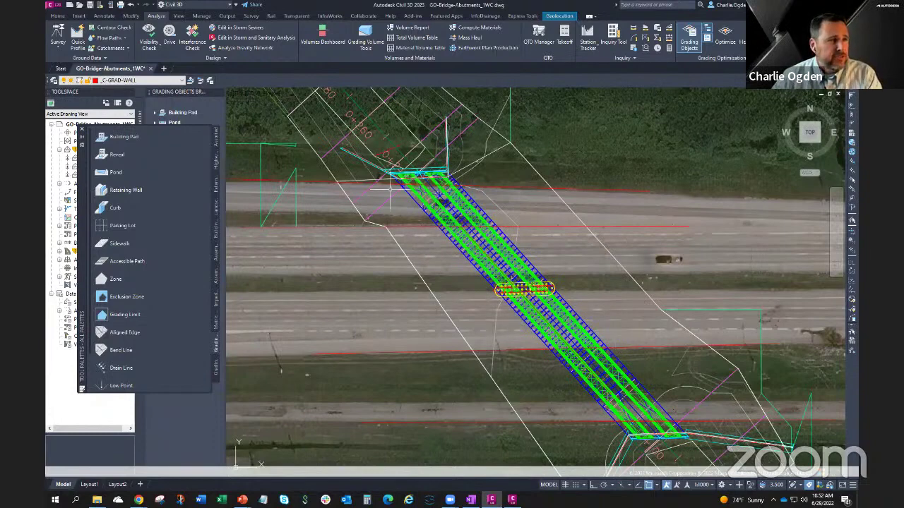
{"action": "left_click", "coordinate": [478, 362]}
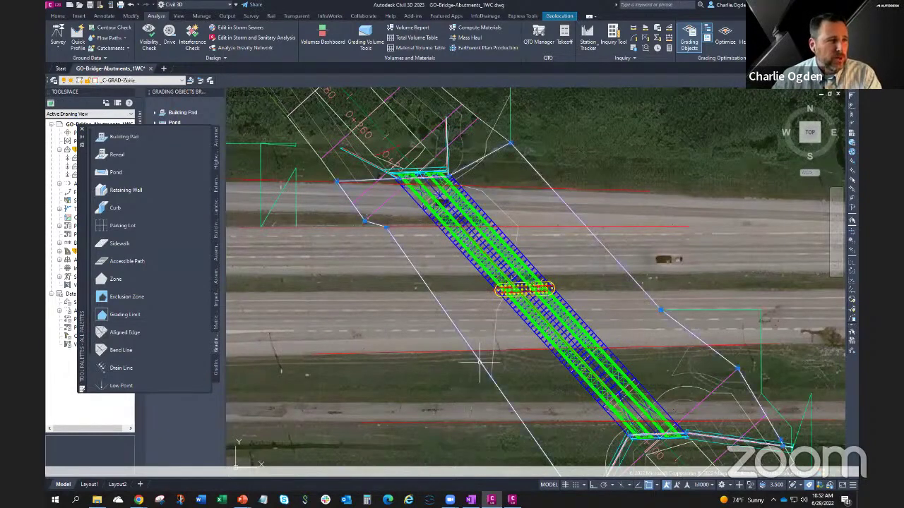
{"action": "scroll", "coordinate": [565, 350], "scroll_direction": "down", "scroll_amount": 2}
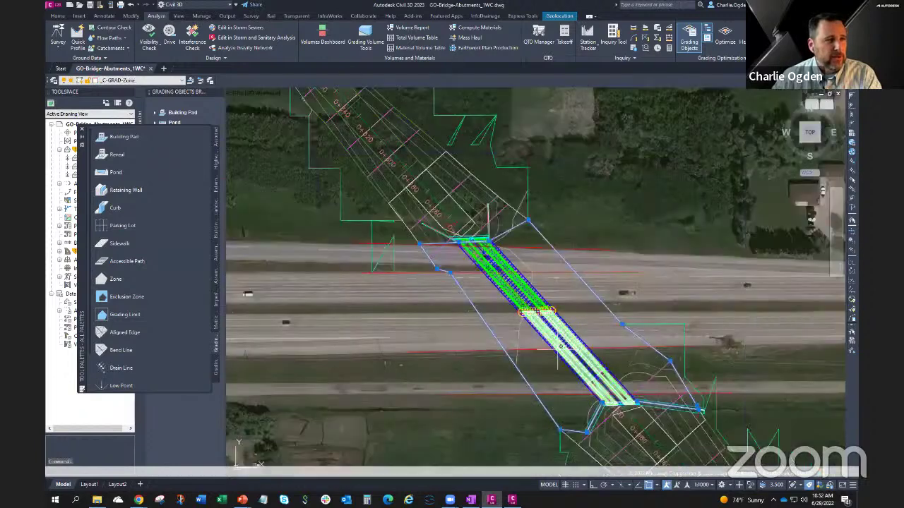
{"action": "left_click", "coordinate": [481, 244]}
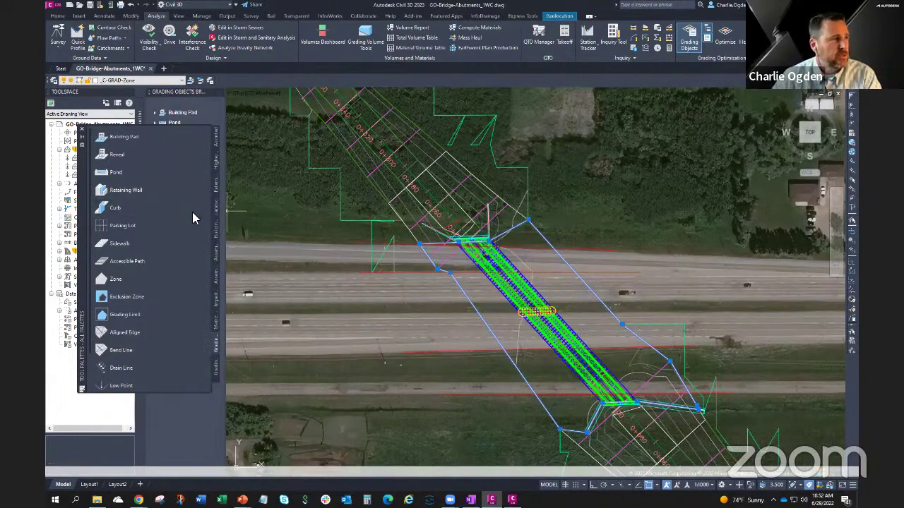
{"action": "left_click", "coordinate": [136, 278]}
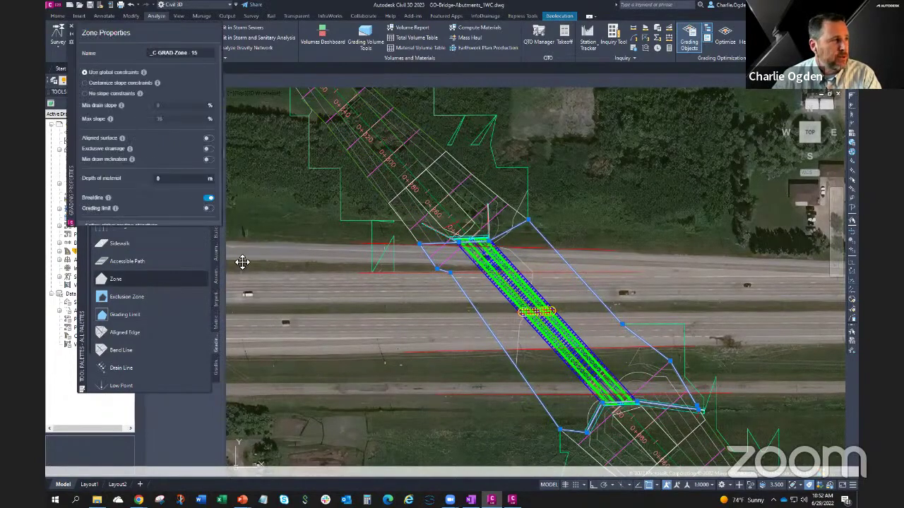
Customize the highway zone's slope constraints with a min drain slope of 0% and a max slope of 3%
{"action": "left_click", "coordinate": [85, 82]}
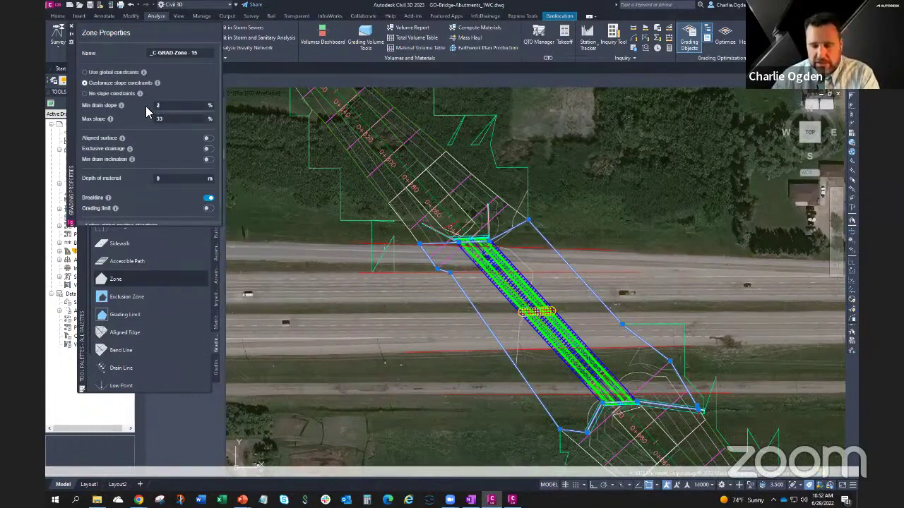
{"action": "type", "text": "0"}
{"action": "left_click_drag", "start_coordinate": [165, 120], "coordinate": [148, 120]}
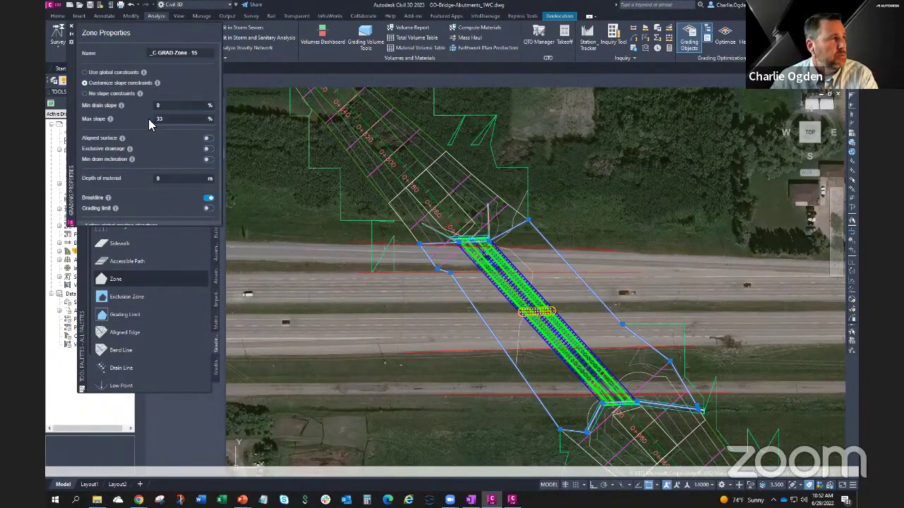
{"action": "type", "text": "3"}
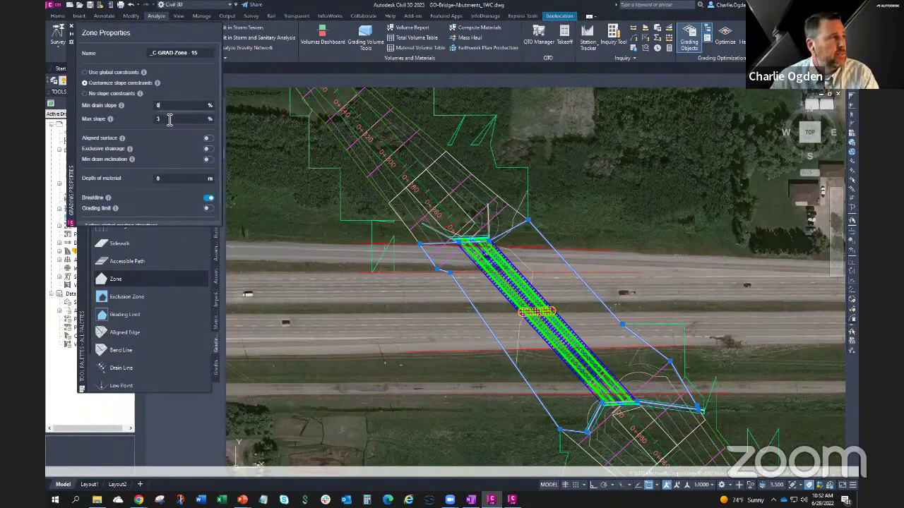
{"action": "left_click", "coordinate": [71, 28]}
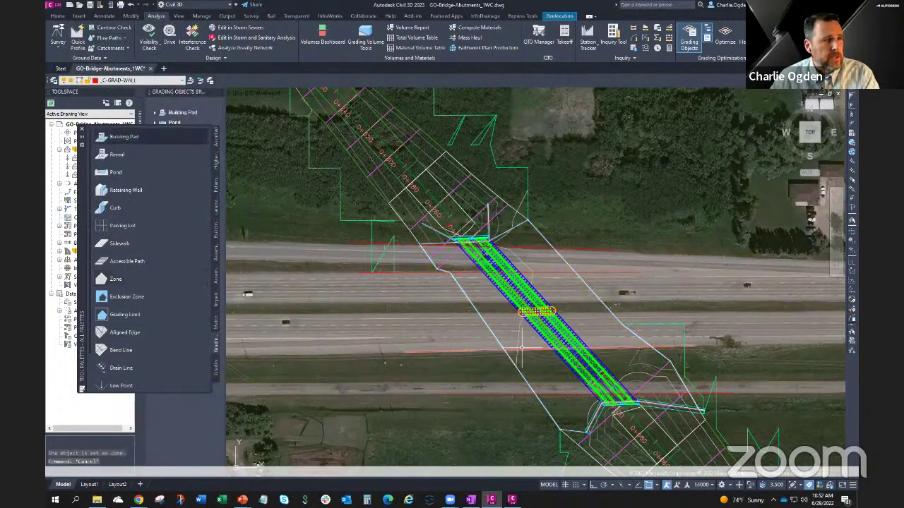
Set the point at the middle of the bridge pier as a Bounded Point, using AIW_Proposed_Ground as the EG surface
{"action": "scroll", "coordinate": [521, 348], "scroll_direction": "up", "scroll_amount": 3}
{"action": "middle_click_drag", "start_coordinate": [522, 334], "coordinate": [524, 292]}
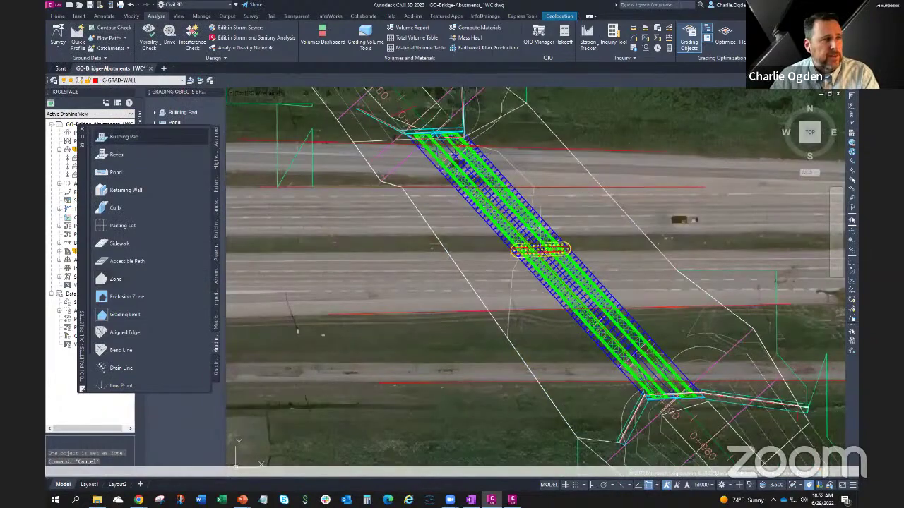
{"action": "scroll", "coordinate": [547, 282], "scroll_direction": "down", "scroll_amount": 3}
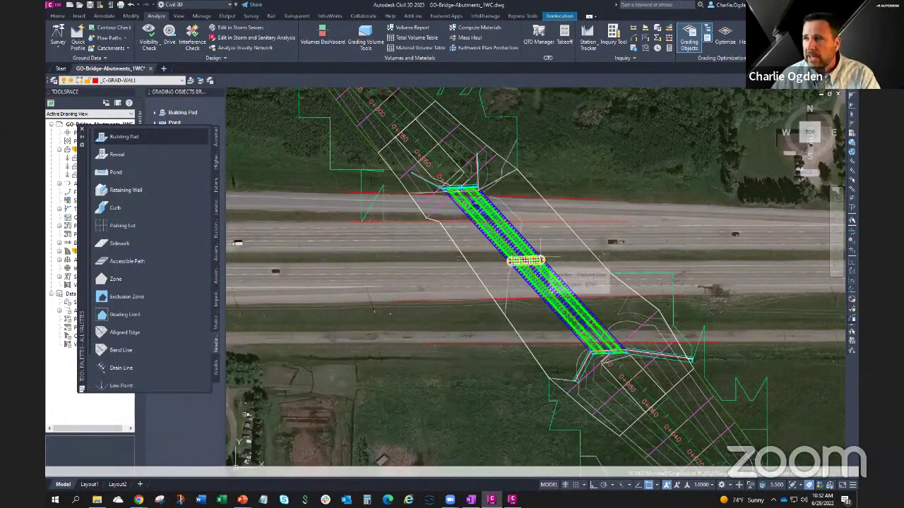
{"action": "scroll", "coordinate": [526, 260], "scroll_direction": "up", "scroll_amount": 8}
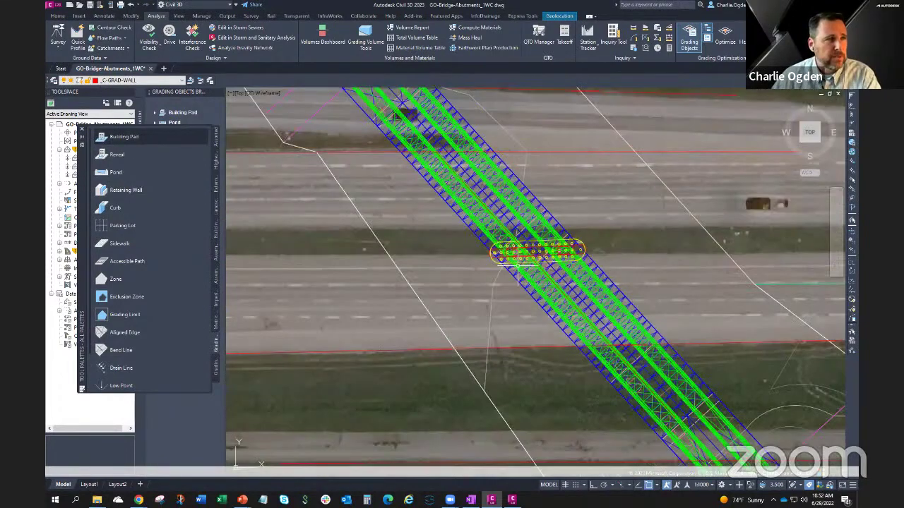
{"action": "scroll", "coordinate": [603, 205], "scroll_direction": "up", "scroll_amount": 5}
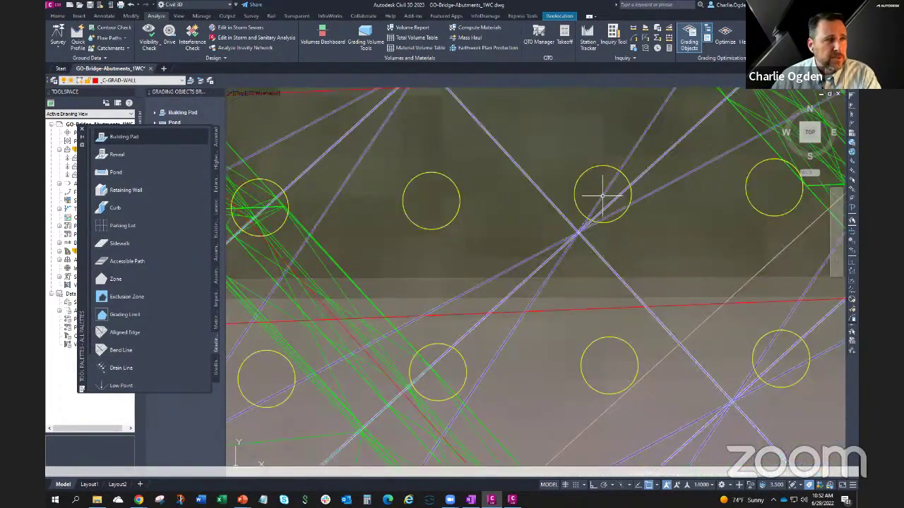
{"action": "scroll", "coordinate": [586, 264], "scroll_direction": "down", "scroll_amount": 10}
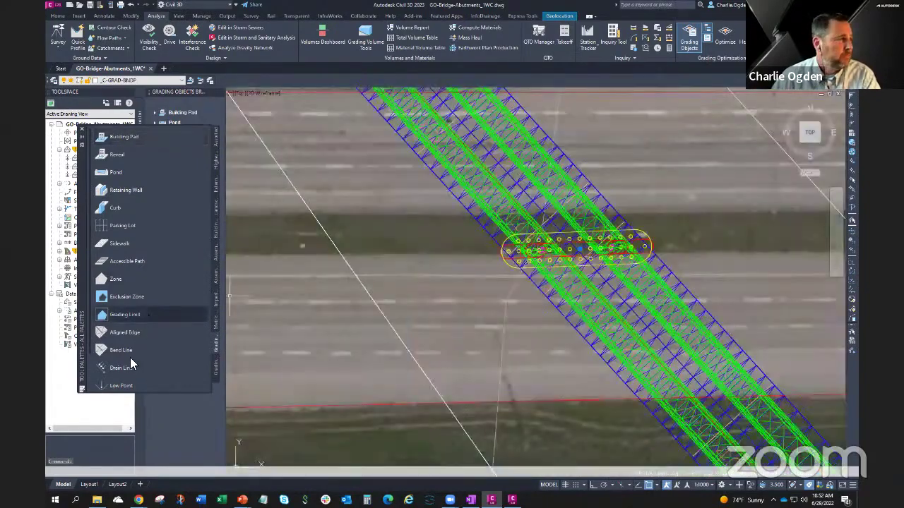
{"action": "scroll", "coordinate": [130, 357], "scroll_direction": "down", "scroll_amount": 2}
{"action": "left_click", "coordinate": [124, 363]}
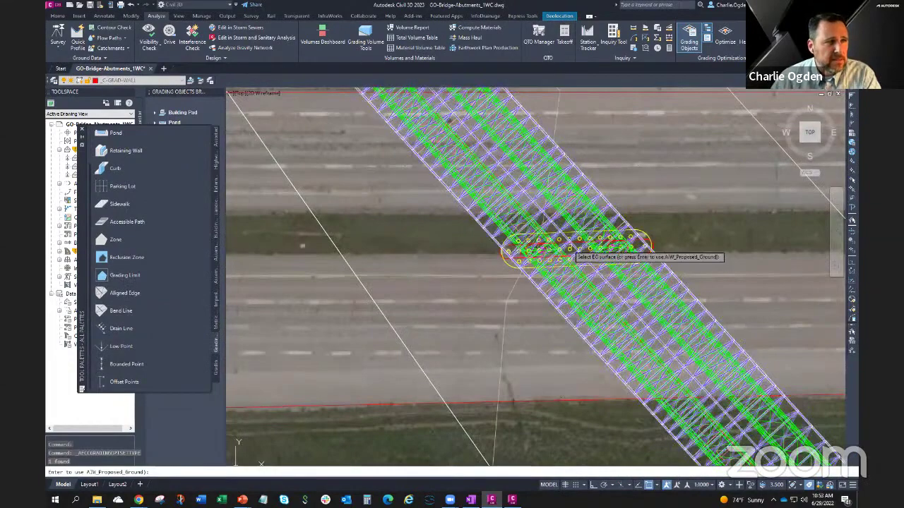
{"action": "scroll", "coordinate": [574, 255], "scroll_direction": "up", "scroll_amount": 12}
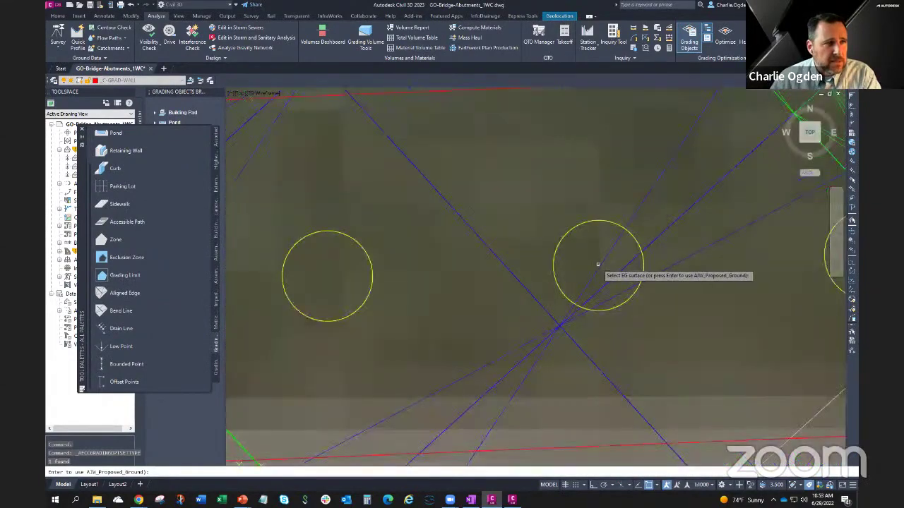
{"action": "left_click", "coordinate": [598, 265]}
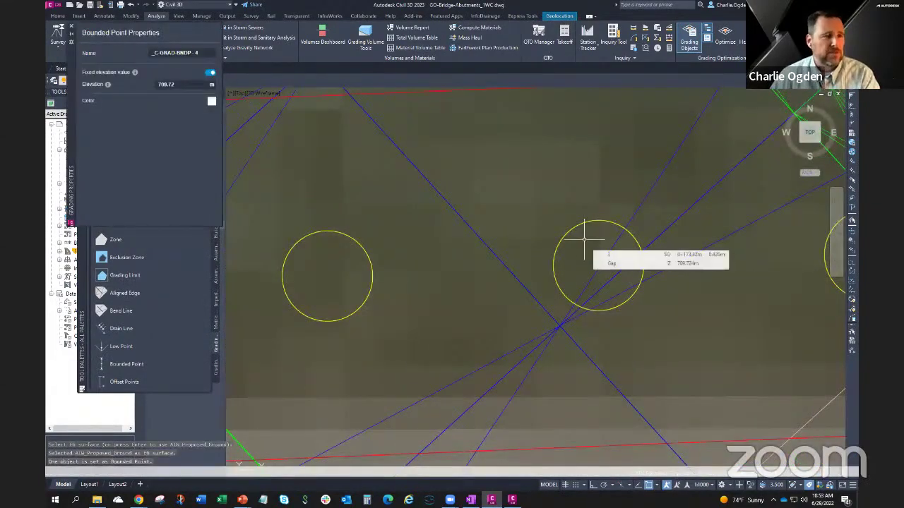
Turn off the bounded point's fixed elevation and limit it to between 707 m minimum and 710 m maximum
{"action": "scroll", "coordinate": [567, 245], "scroll_direction": "down", "scroll_amount": 2}
{"action": "scroll", "coordinate": [567, 245], "scroll_direction": "down", "scroll_amount": 7}
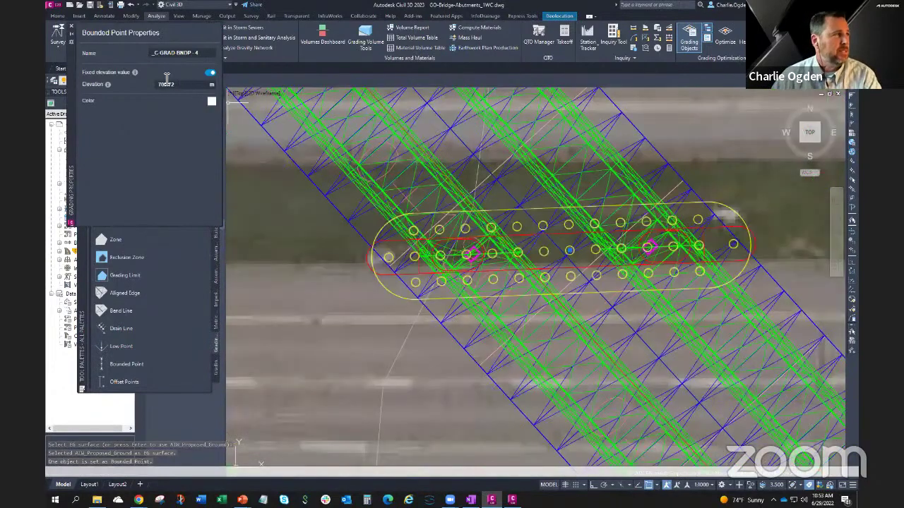
{"action": "left_click", "coordinate": [210, 73]}
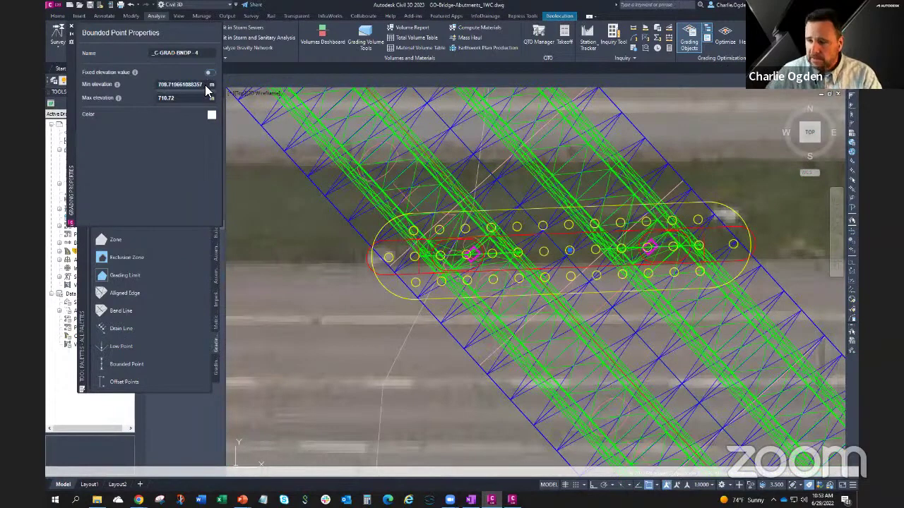
{"action": "left_click", "coordinate": [166, 100]}
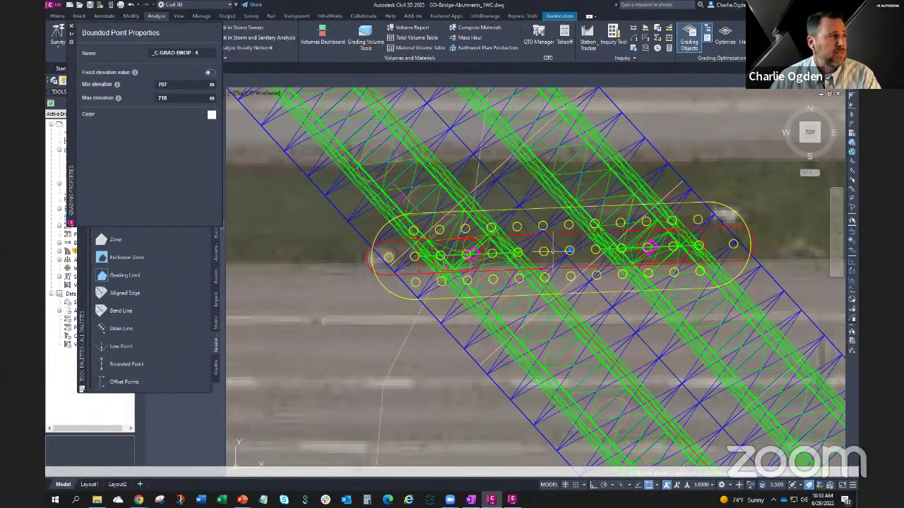
{"action": "scroll", "coordinate": [554, 251], "scroll_direction": "down", "scroll_amount": 3}
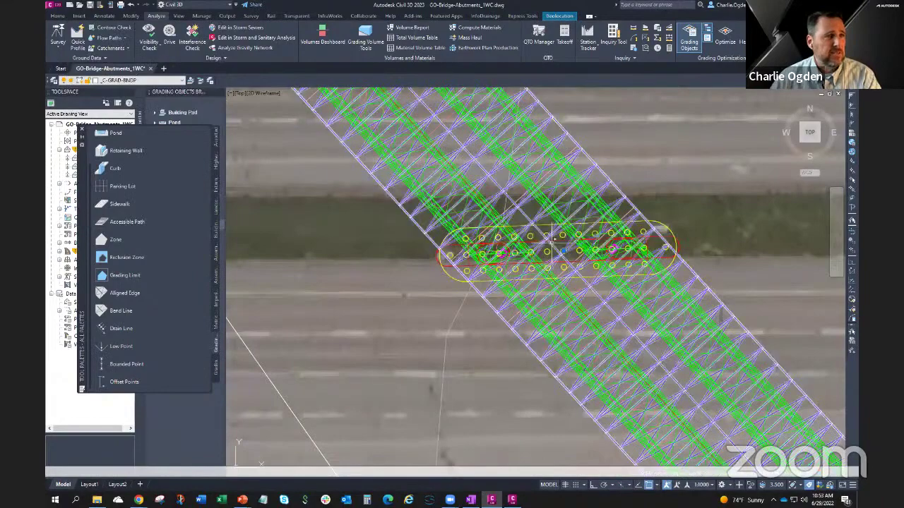
{"action": "scroll", "coordinate": [561, 247], "scroll_direction": "down", "scroll_amount": 5}
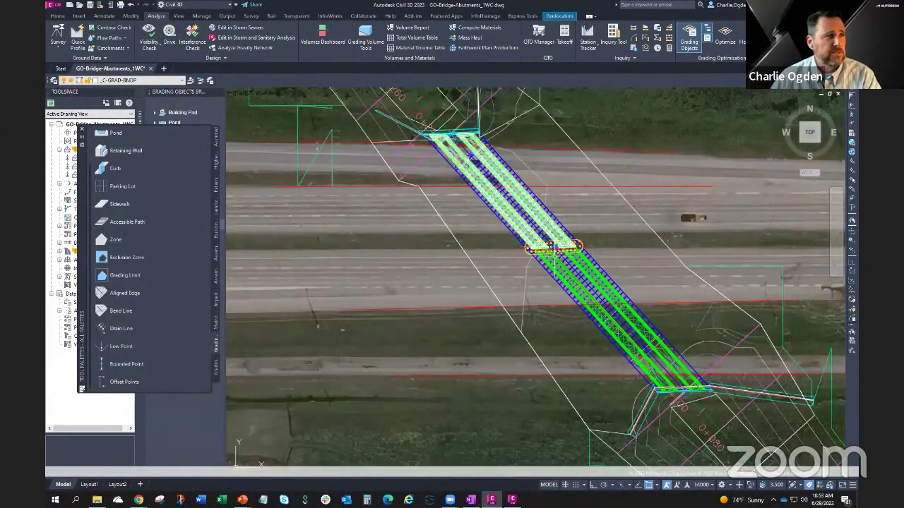
{"action": "key", "text": "Escape"}
Send the bridge site to Grading Optimization with AIW_Proposed_Ground as the EG surface
{"action": "middle_click_drag", "start_coordinate": [429, 98], "coordinate": [503, 204]}
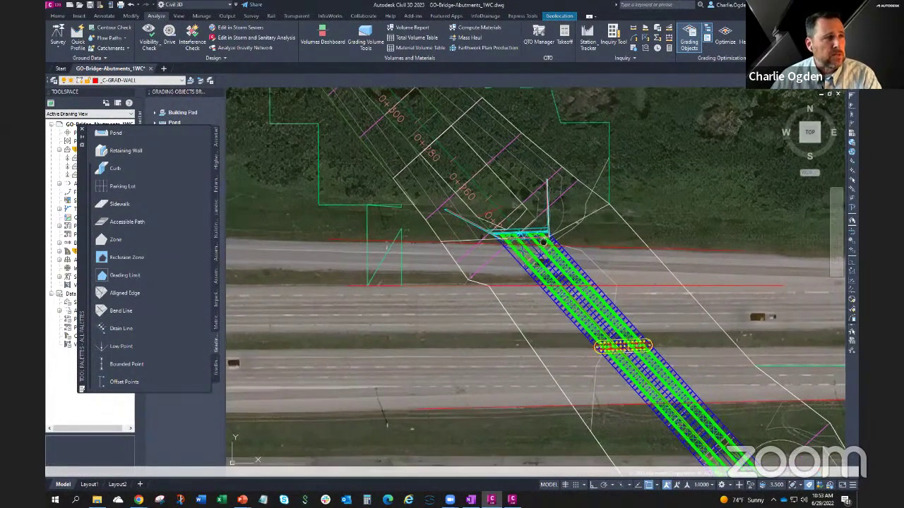
{"action": "middle_click_drag", "start_coordinate": [503, 203], "coordinate": [478, 175]}
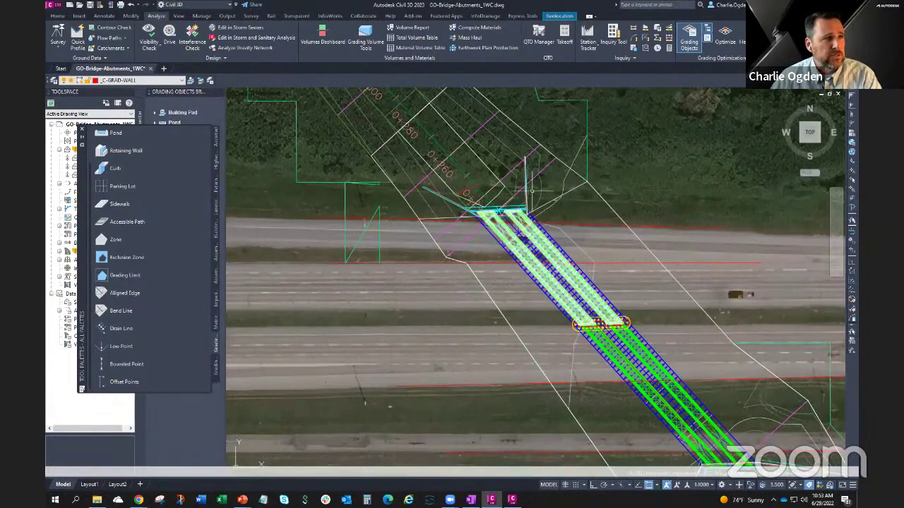
{"action": "scroll", "coordinate": [499, 276], "scroll_direction": "down", "scroll_amount": 2}
{"action": "middle_click_drag", "start_coordinate": [499, 276], "coordinate": [459, 239]}
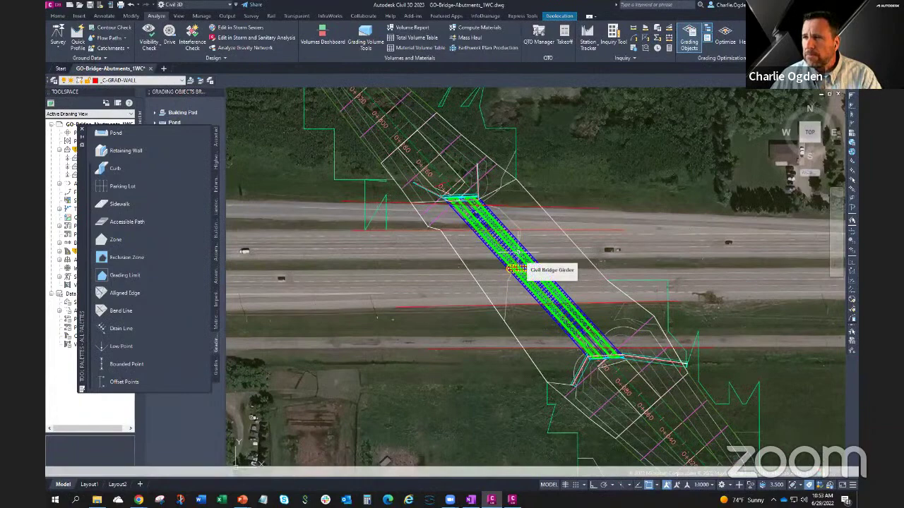
{"action": "left_click", "coordinate": [725, 33]}
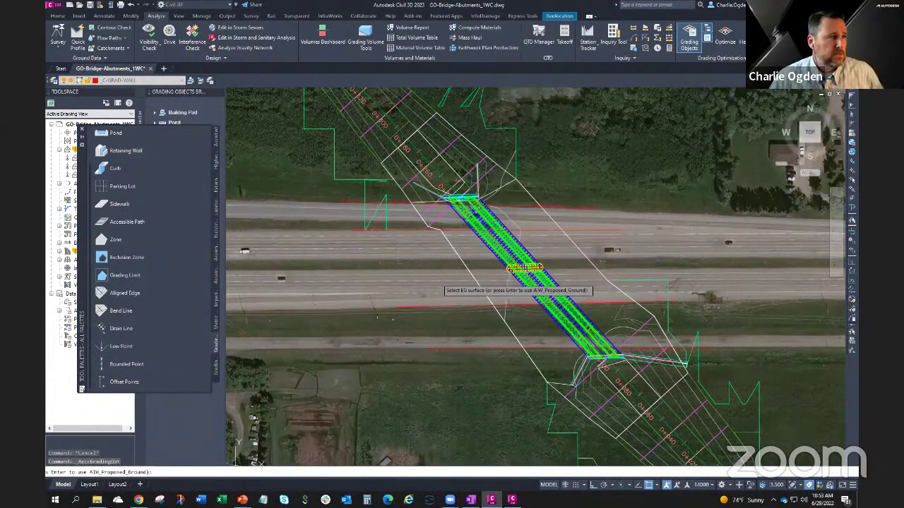
{"action": "key", "text": "Return"}
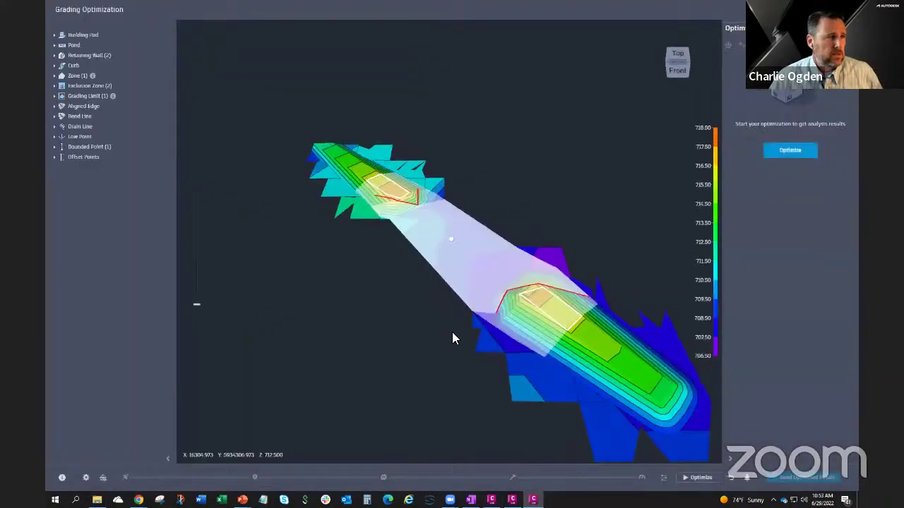
Inspect the 3D surface around both abutments and run the grading optimization
{"action": "scroll", "coordinate": [394, 228], "scroll_direction": "up", "scroll_amount": 3}
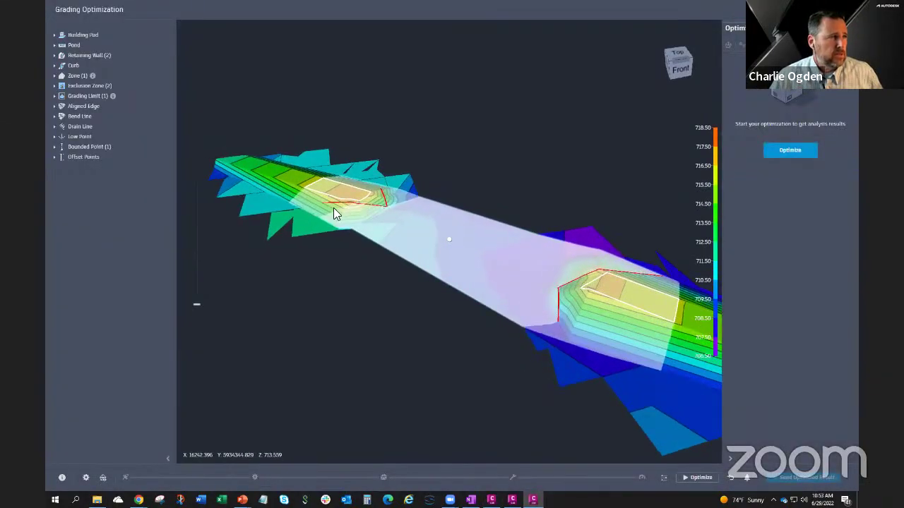
{"action": "middle_click_drag", "start_coordinate": [461, 318], "coordinate": [574, 190]}
{"action": "middle_click_drag", "start_coordinate": [551, 315], "coordinate": [492, 321]}
{"action": "middle_click_drag", "start_coordinate": [414, 337], "coordinate": [315, 214]}
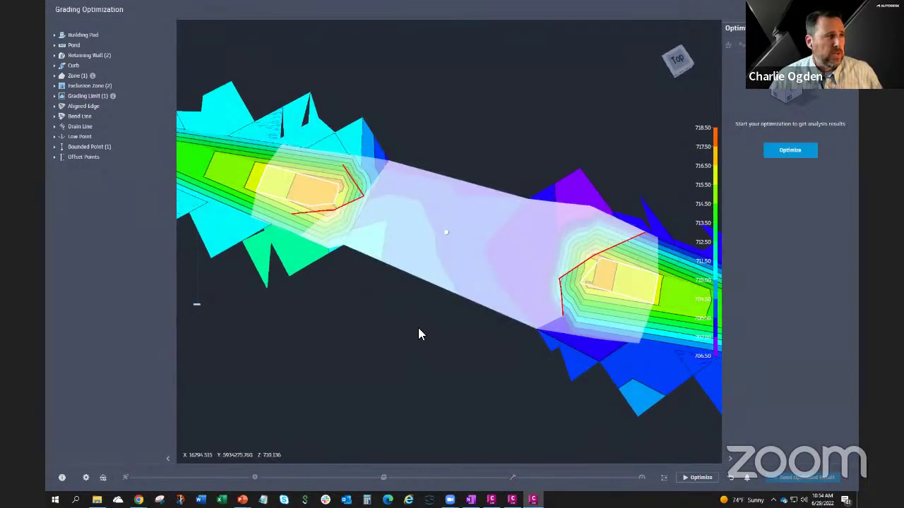
{"action": "middle_click_drag", "start_coordinate": [419, 331], "coordinate": [431, 304]}
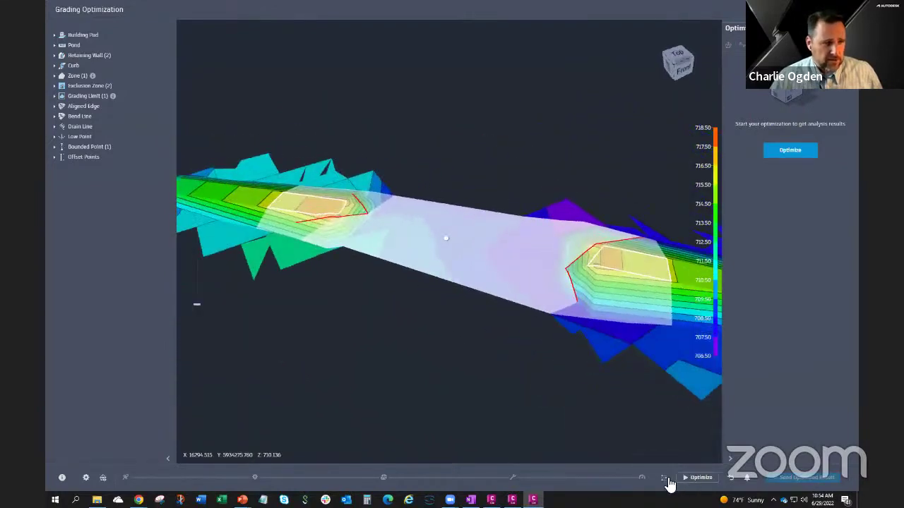
{"action": "left_click", "coordinate": [686, 481]}
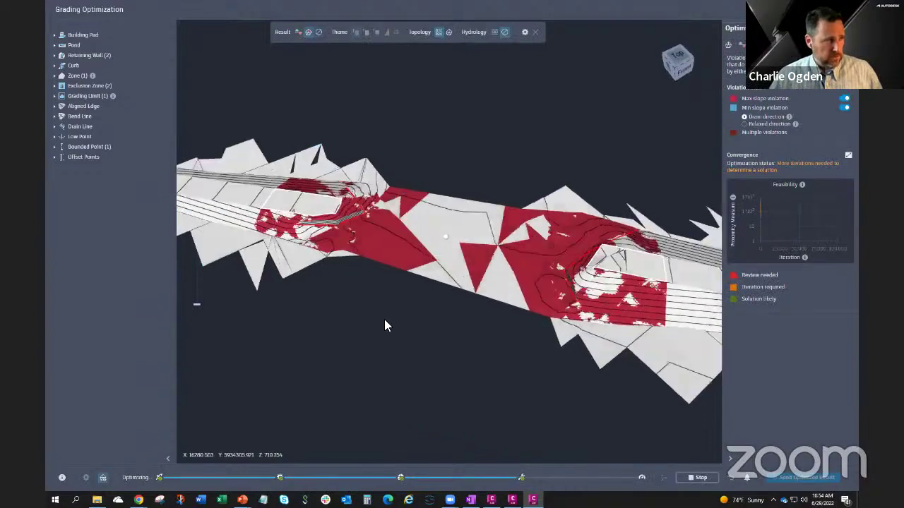
Examine the slope violations between the two abutments from several angles while the optimization iterates
{"action": "scroll", "coordinate": [343, 216], "scroll_direction": "up", "scroll_amount": 5}
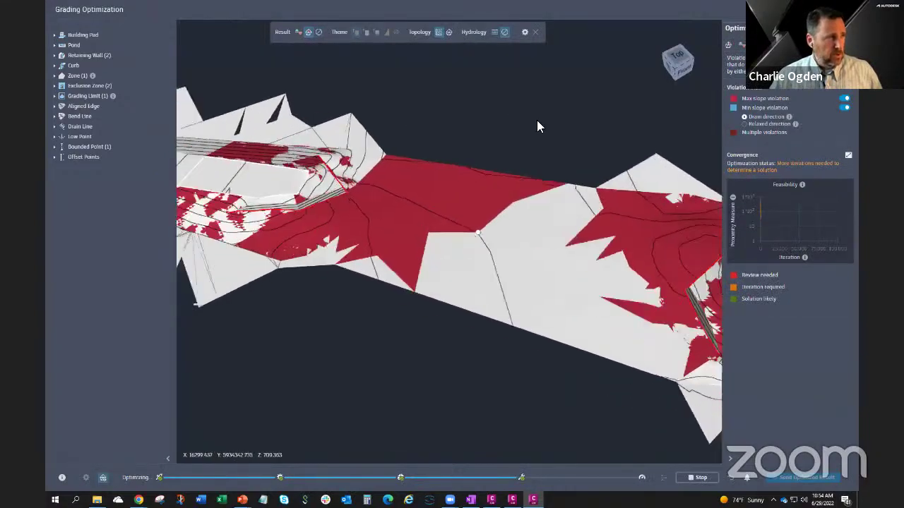
{"action": "scroll", "coordinate": [405, 239], "scroll_direction": "down", "scroll_amount": 5}
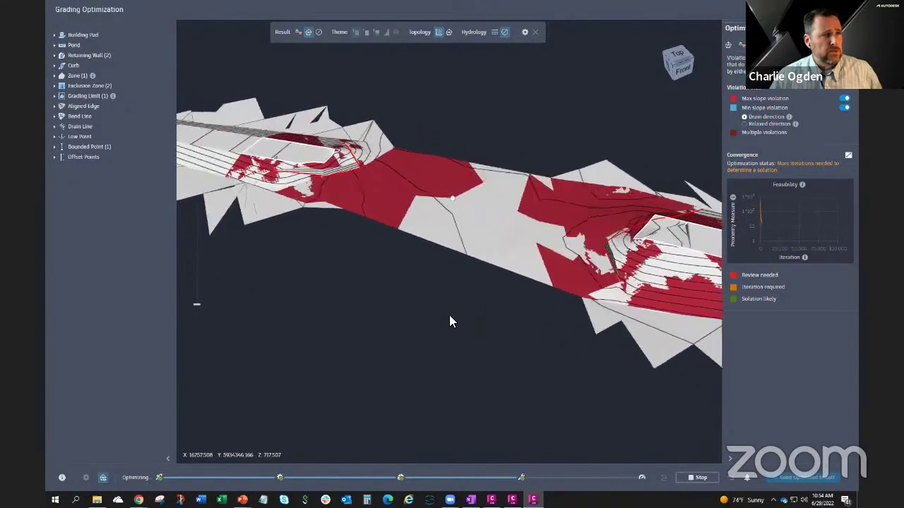
{"action": "middle_click_drag", "start_coordinate": [444, 283], "coordinate": [485, 260]}
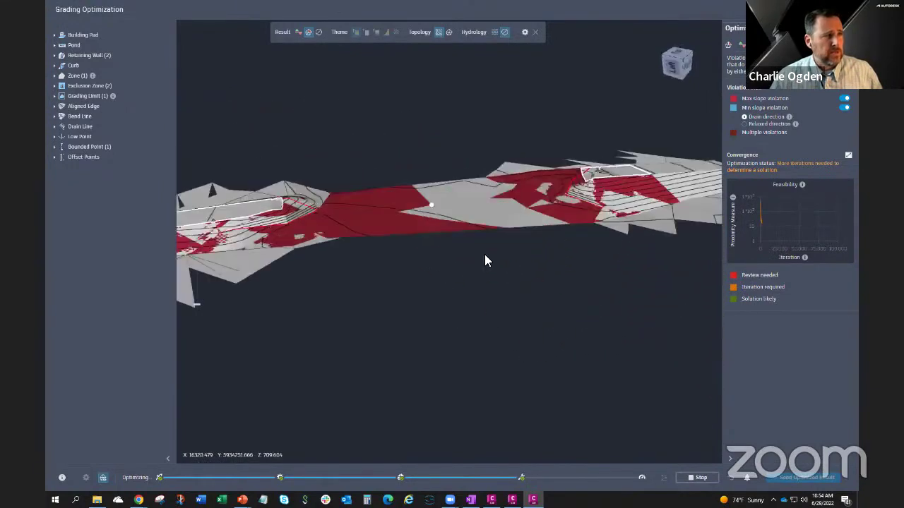
{"action": "left_click_drag", "start_coordinate": [442, 281], "coordinate": [382, 181]}
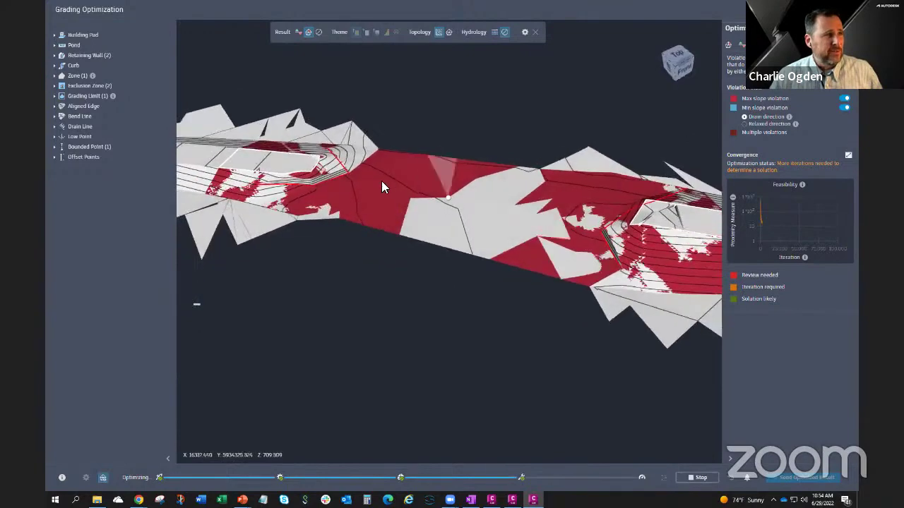
{"action": "left_click_drag", "start_coordinate": [422, 232], "coordinate": [460, 238]}
{"action": "left_click_drag", "start_coordinate": [402, 144], "coordinate": [463, 253]}
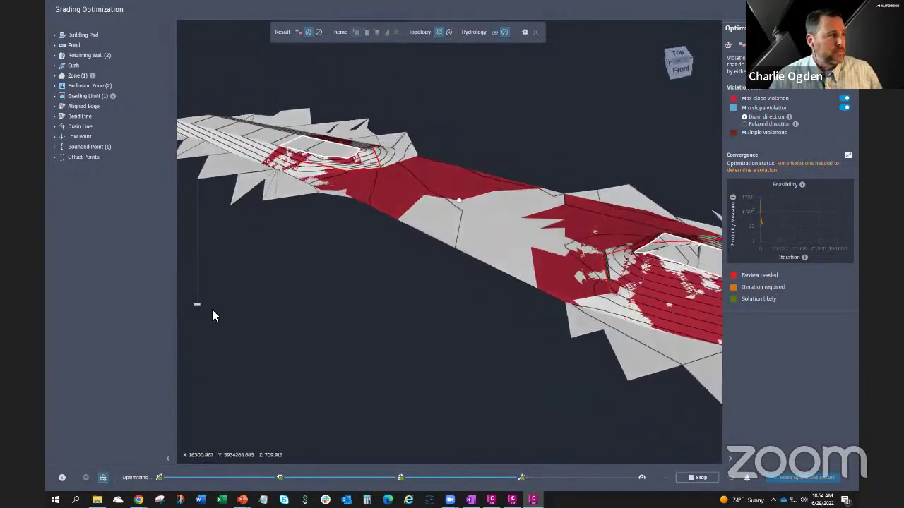